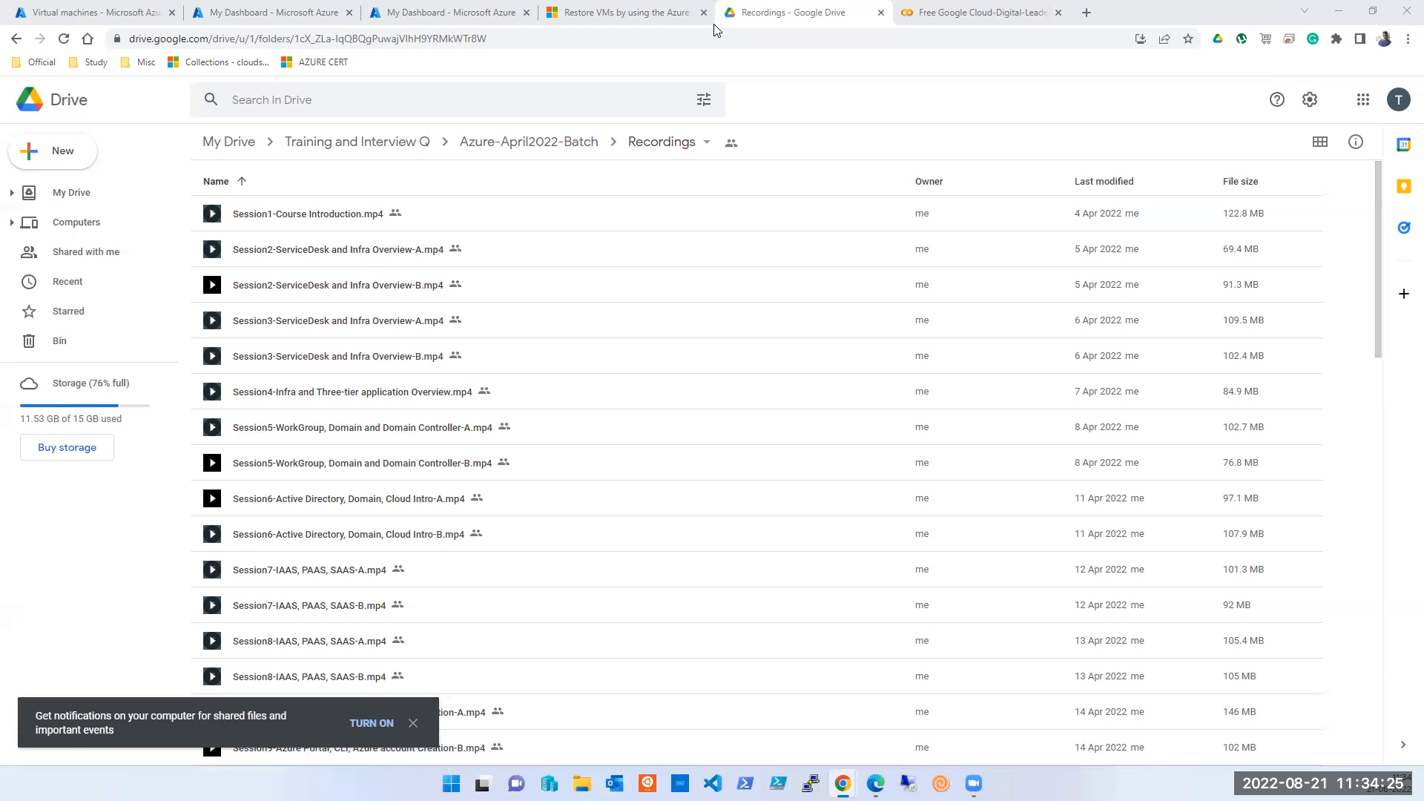
- Return to the Virtual machines list and refresh it so kvm1 and vm1 appear
{"action": "left_click", "coordinate": [120, 15]}
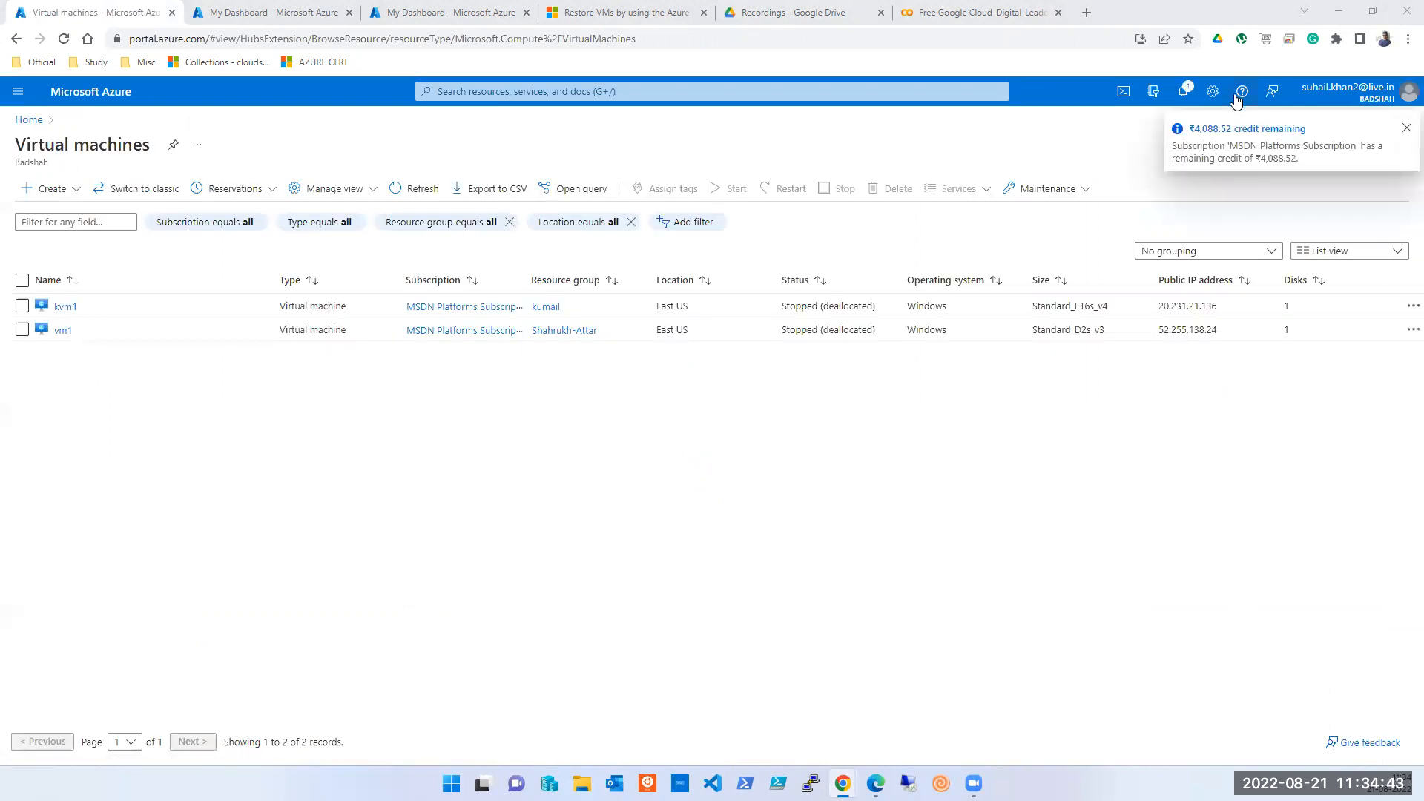
{"action": "left_click", "coordinate": [1183, 93]}
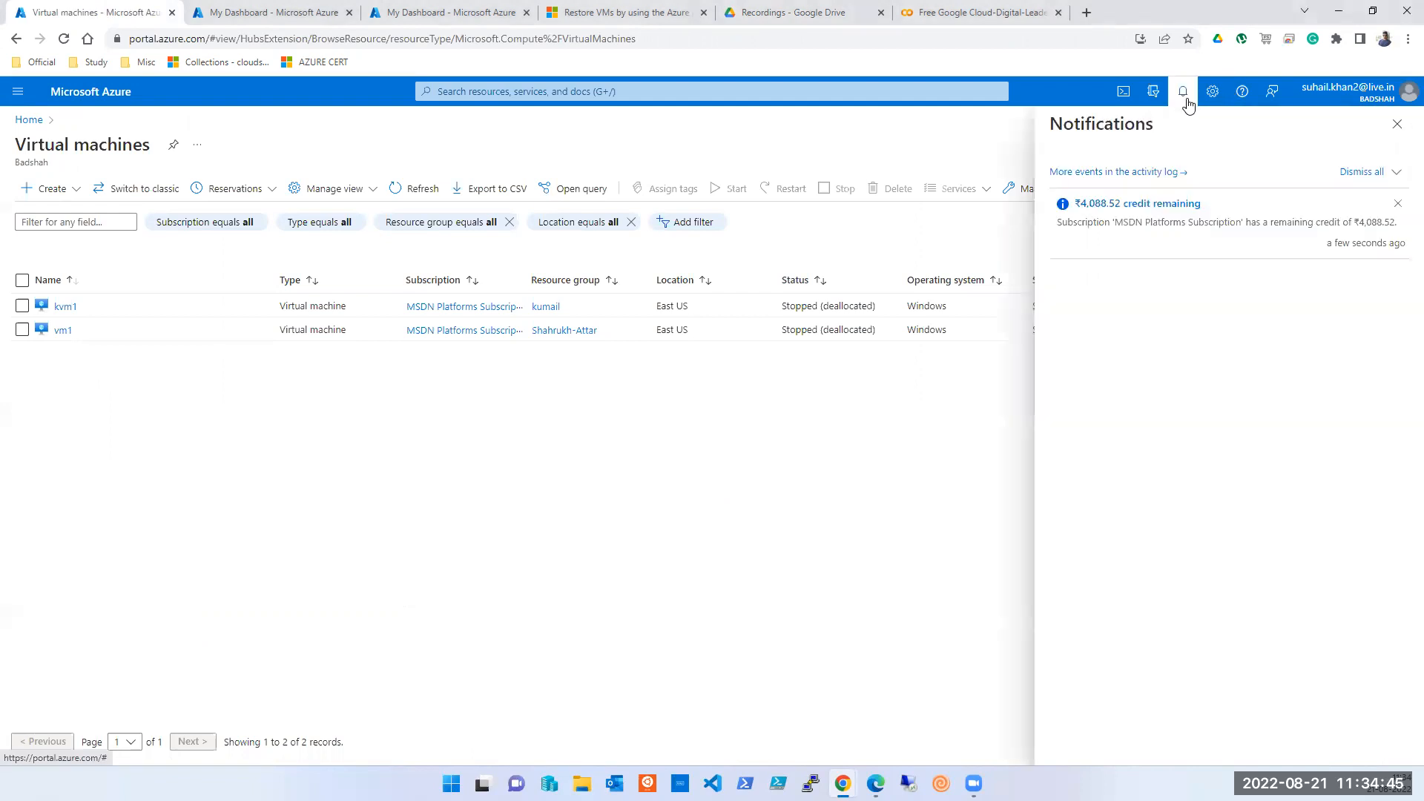
{"action": "left_click", "coordinate": [1398, 124]}
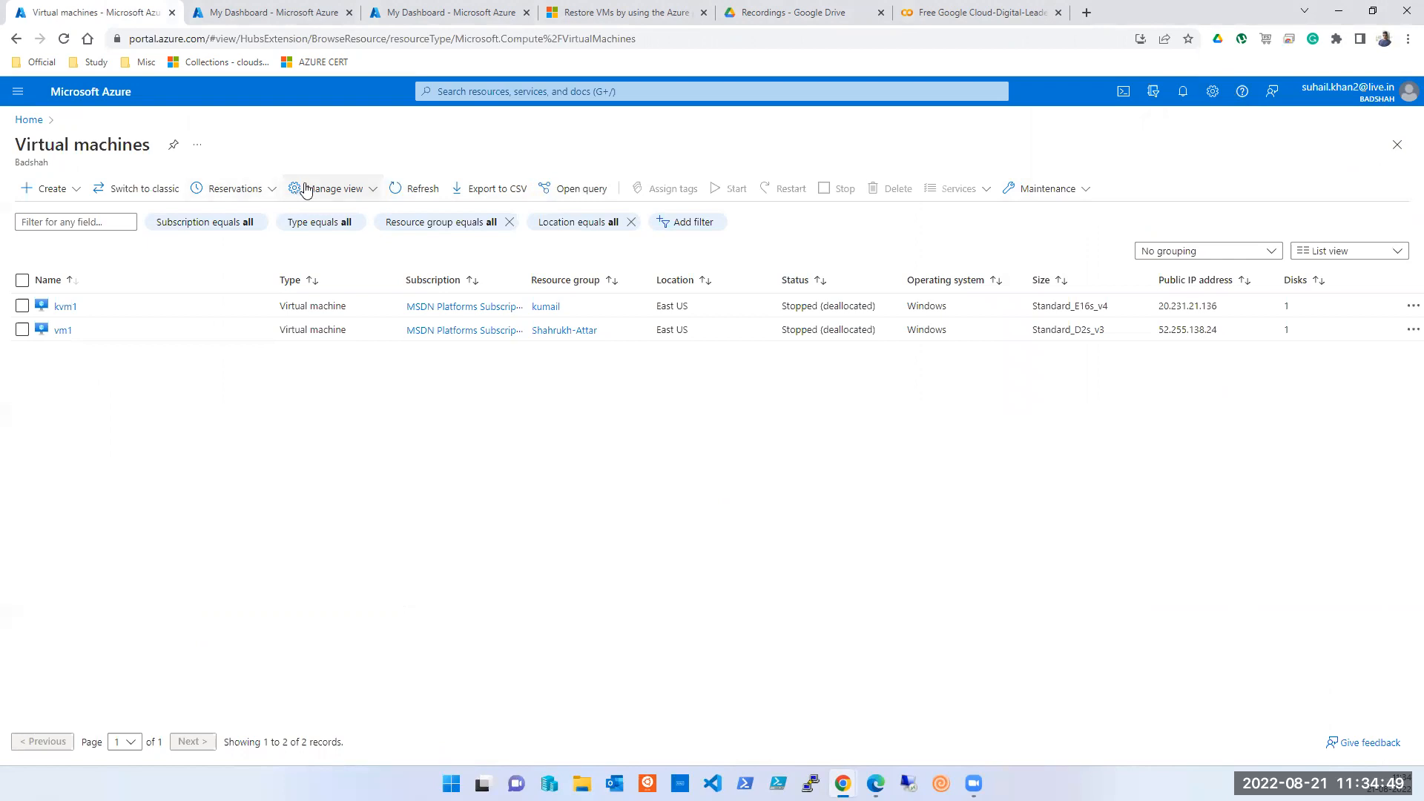
{"action": "left_click", "coordinate": [395, 190]}
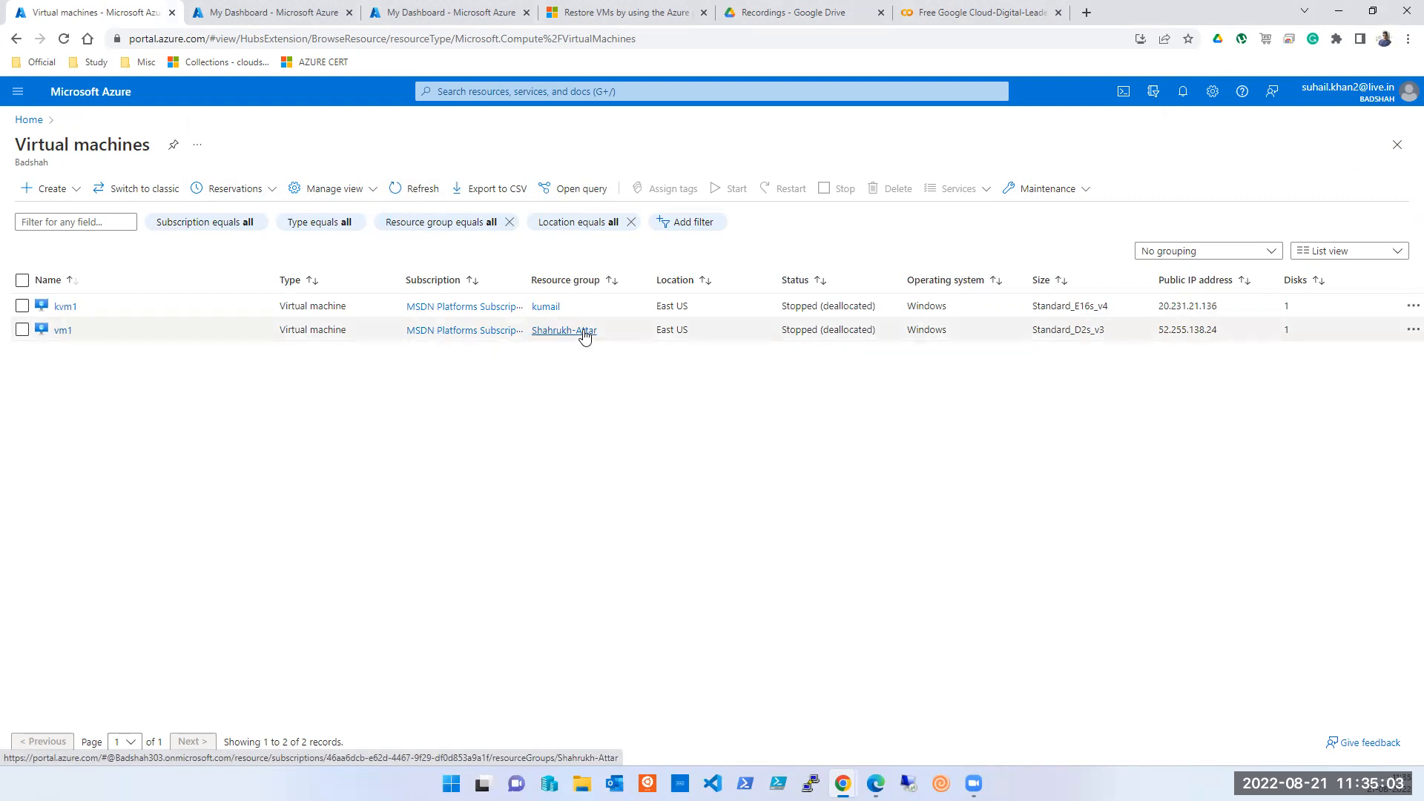
{"action": "left_click", "coordinate": [582, 332]}
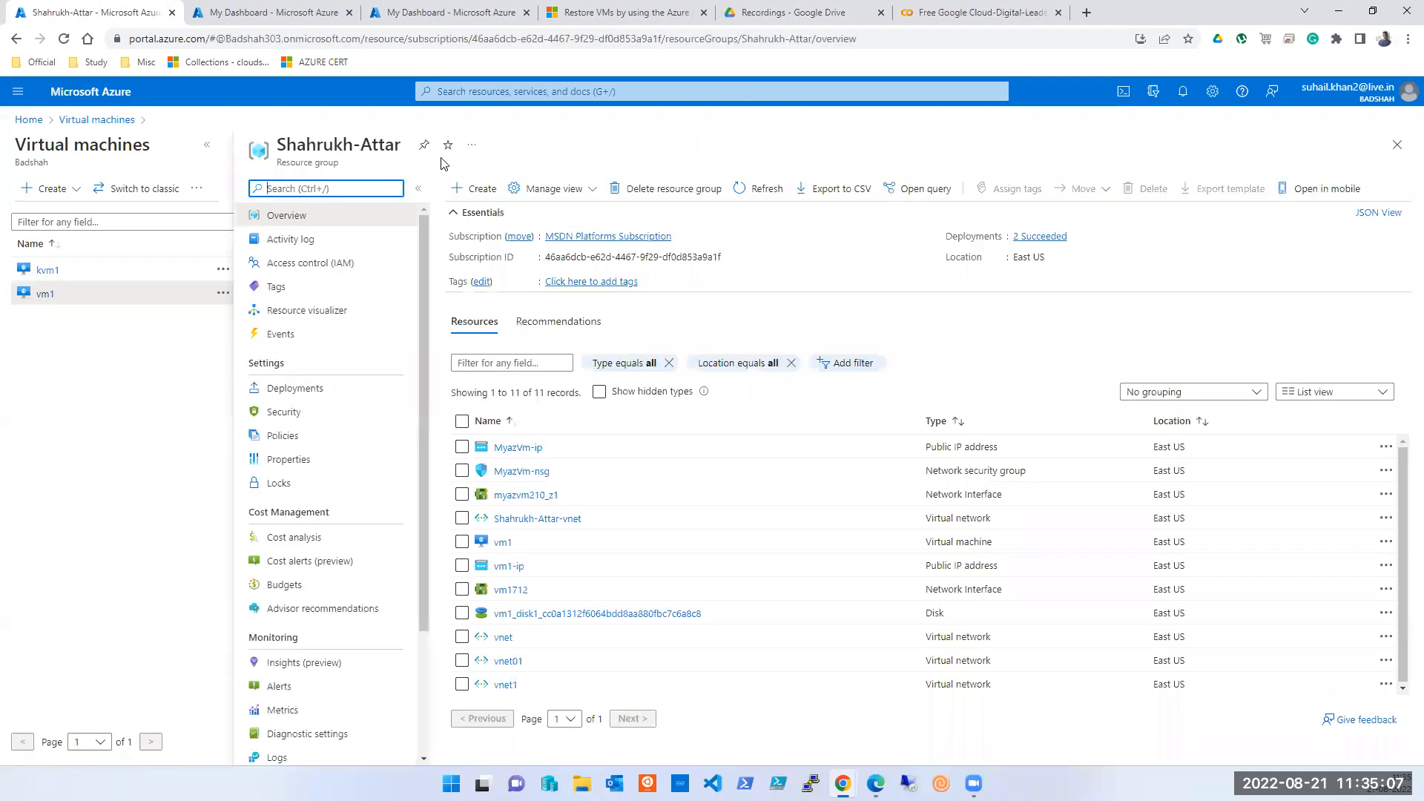
{"action": "triple_click", "coordinate": [375, 144]}
{"action": "key", "text": "ctrl+c"}
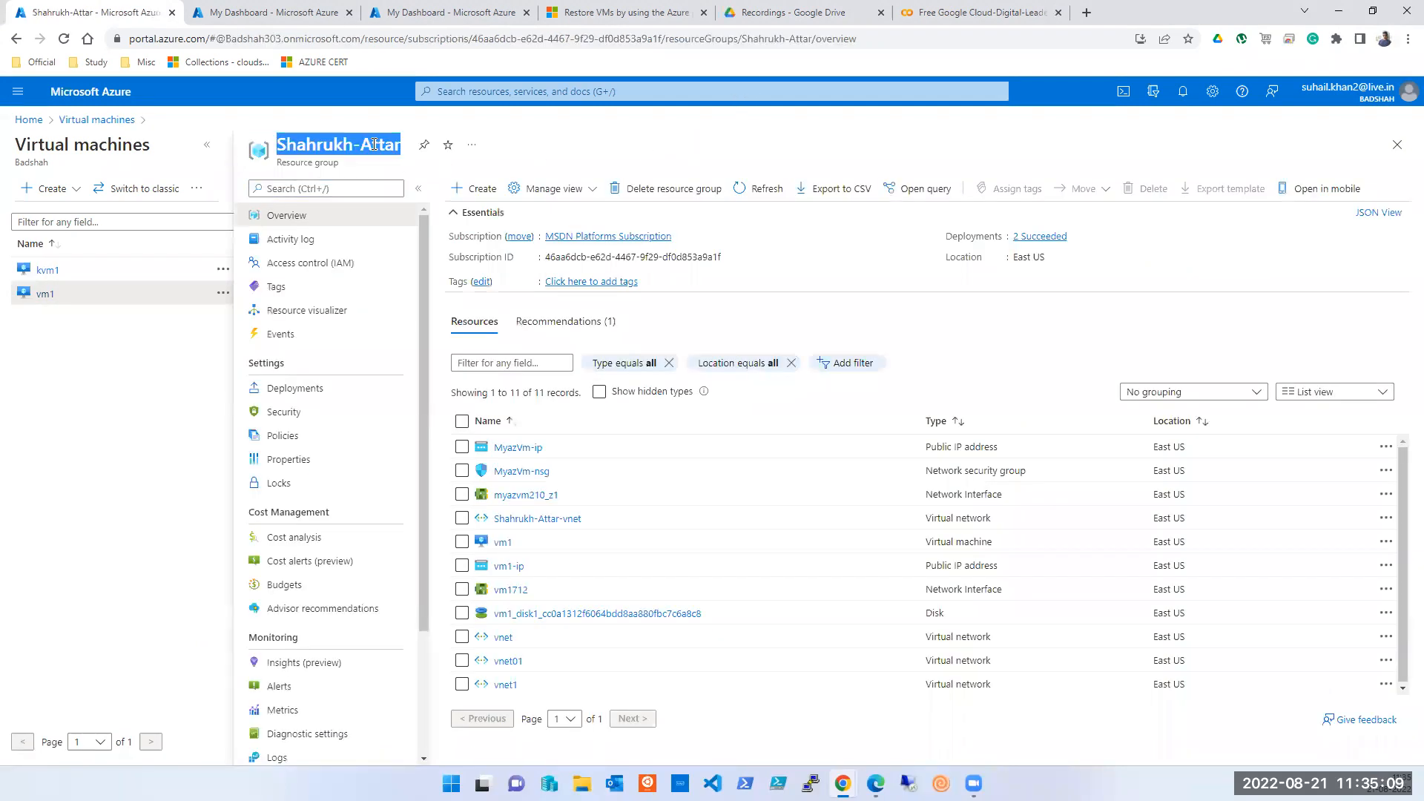
{"action": "left_click", "coordinate": [680, 199]}
{"action": "key", "text": "ctrl+v"}
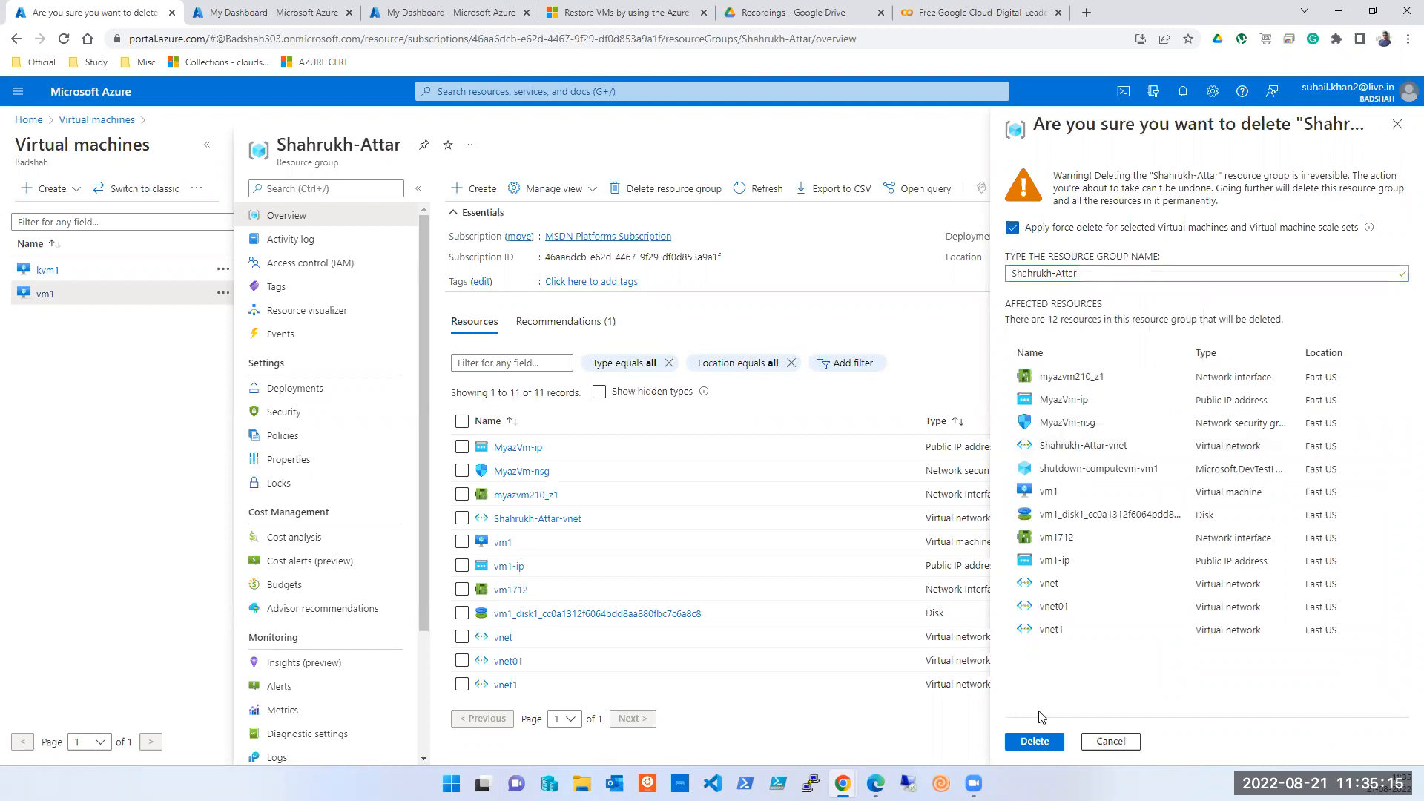
{"action": "left_click", "coordinate": [1034, 741]}
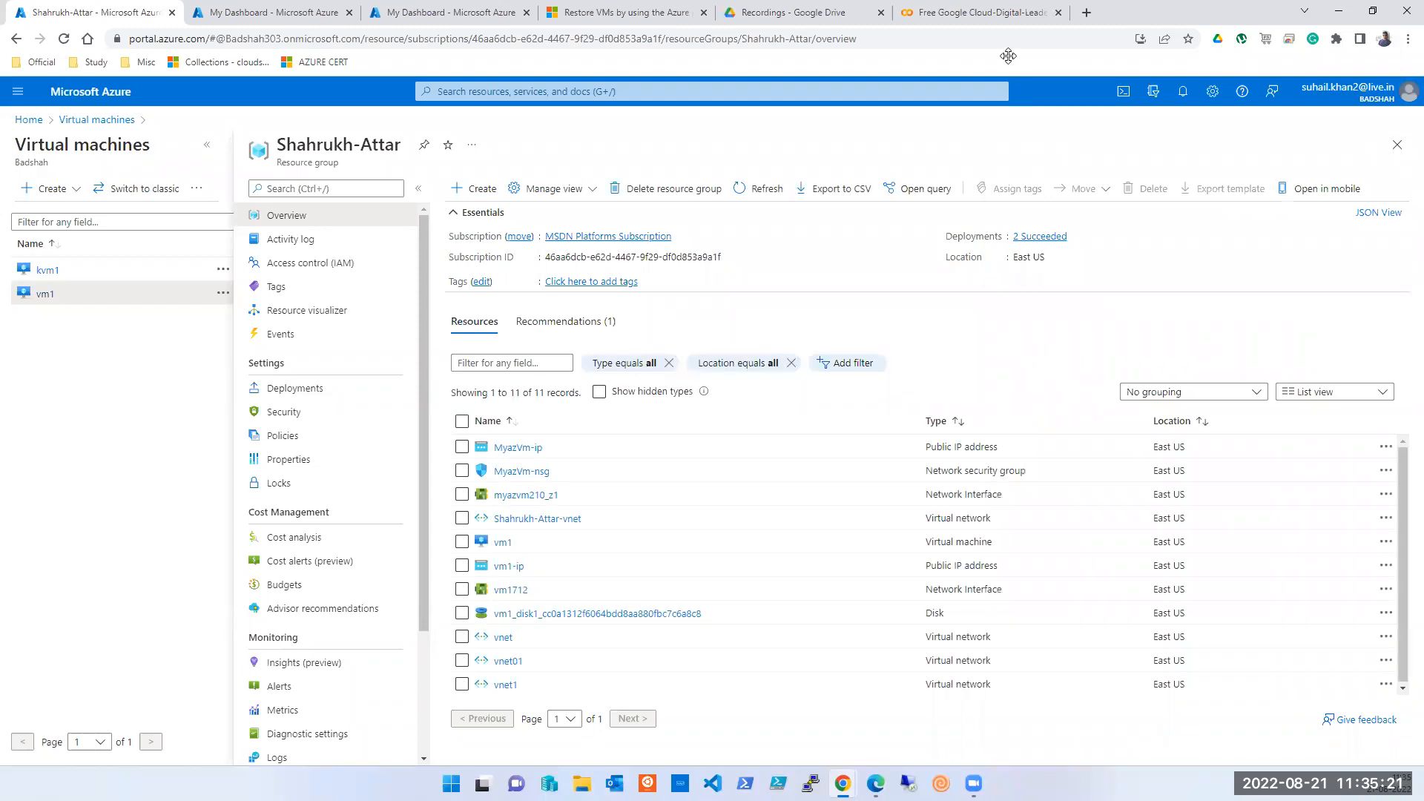
{"action": "left_click", "coordinate": [1407, 102]}
{"action": "left_click", "coordinate": [1321, 220]}
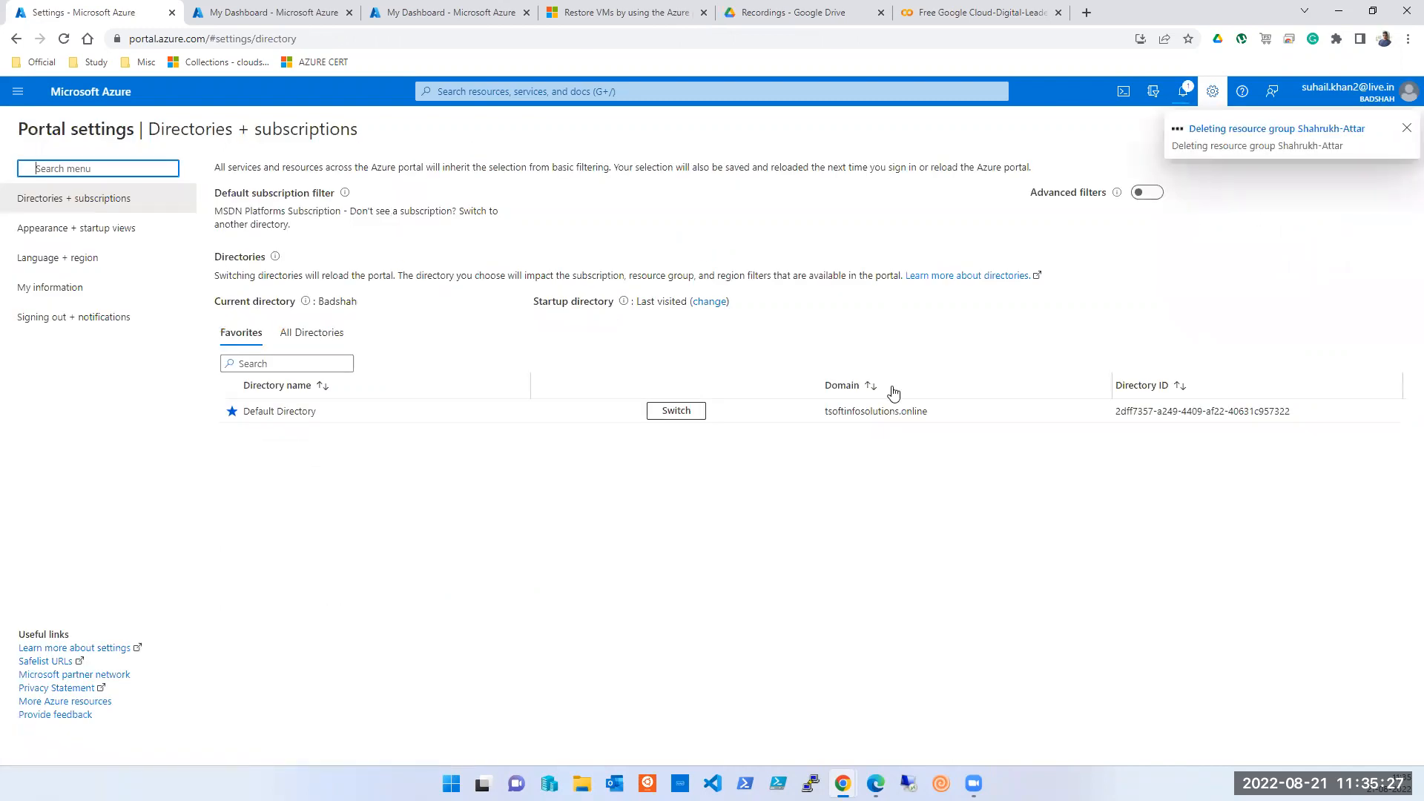
- Review all nine directories under All Directories, then go back to the Azure home page
{"action": "left_click", "coordinate": [309, 332]}
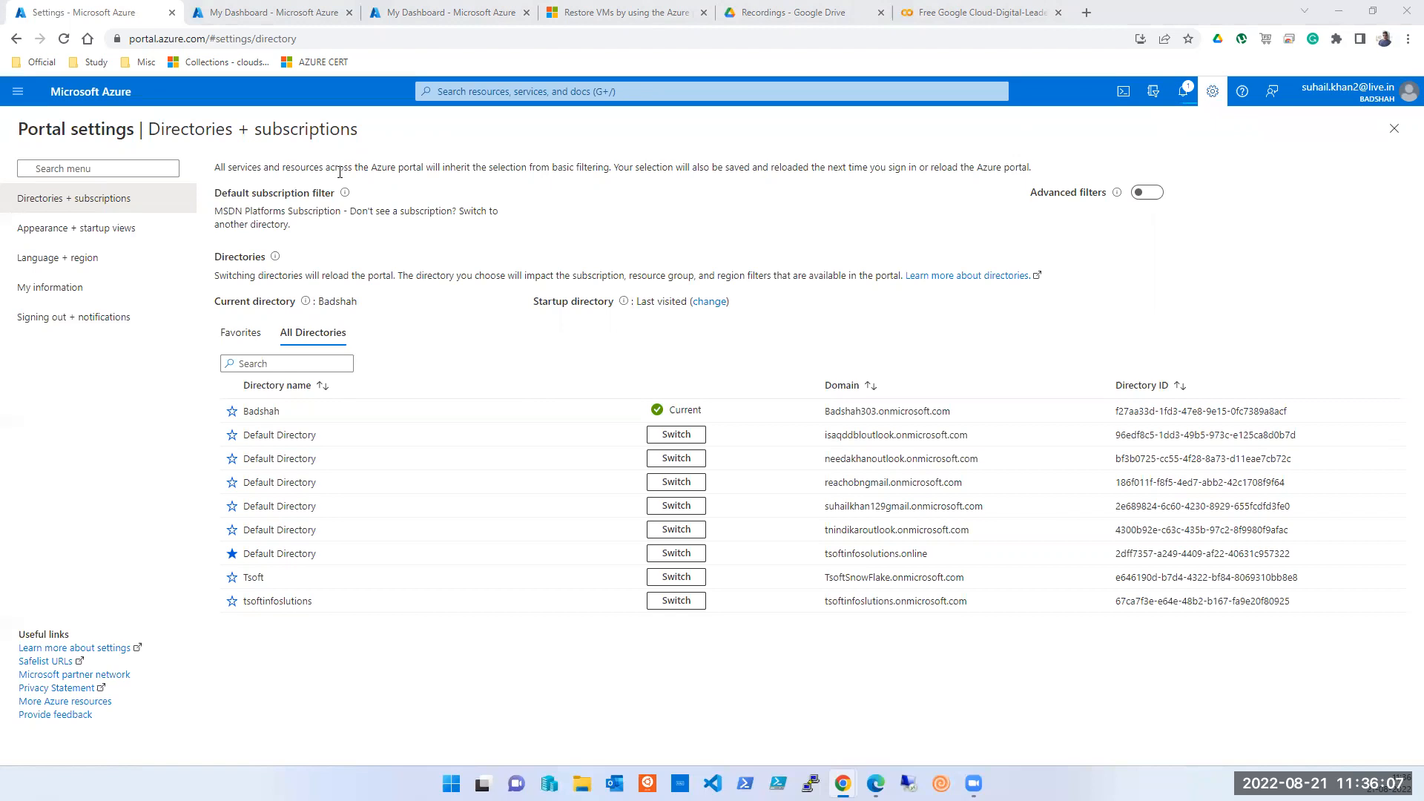
{"action": "left_click", "coordinate": [6, 100]}
{"action": "left_click", "coordinate": [9, 98]}
{"action": "left_click", "coordinate": [11, 98]}
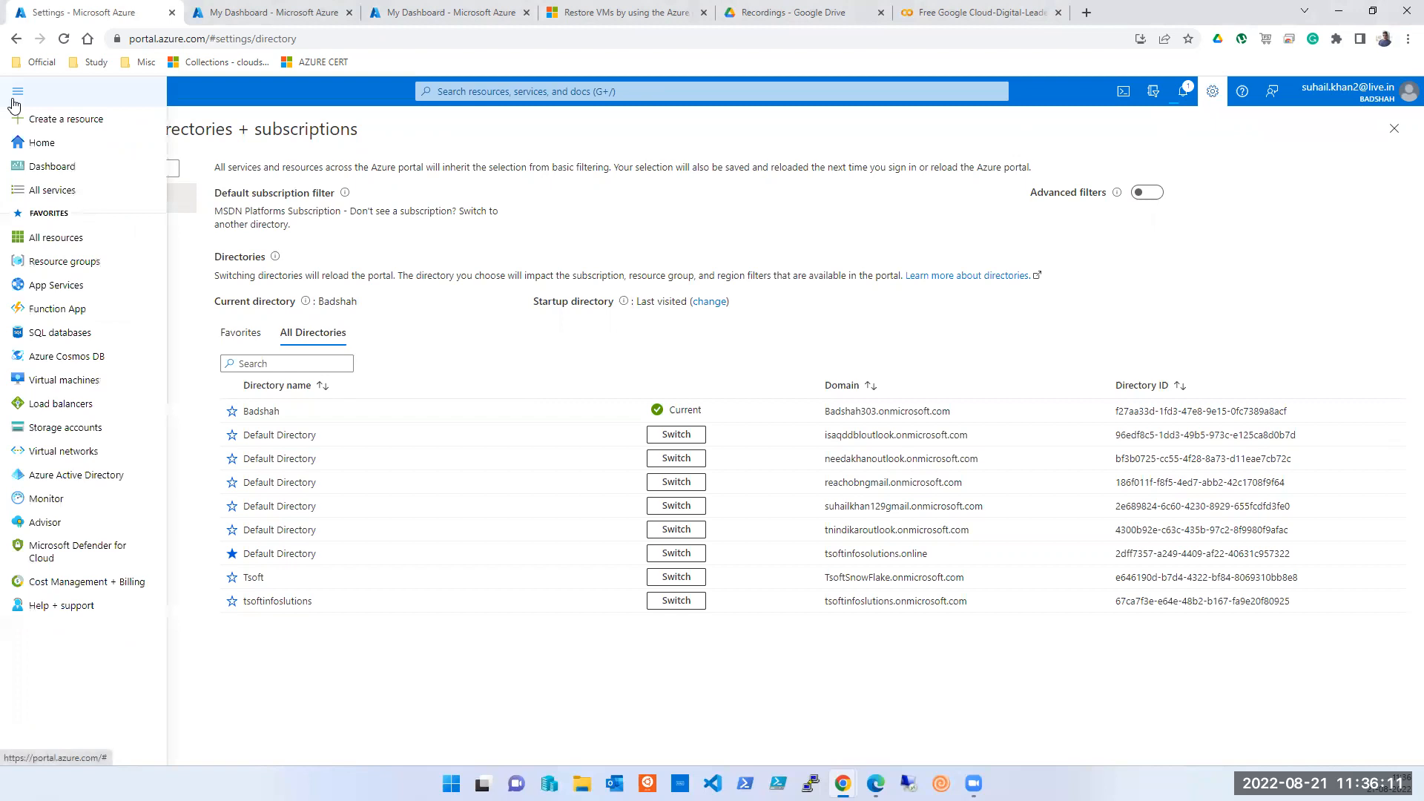
{"action": "left_click", "coordinate": [33, 142]}
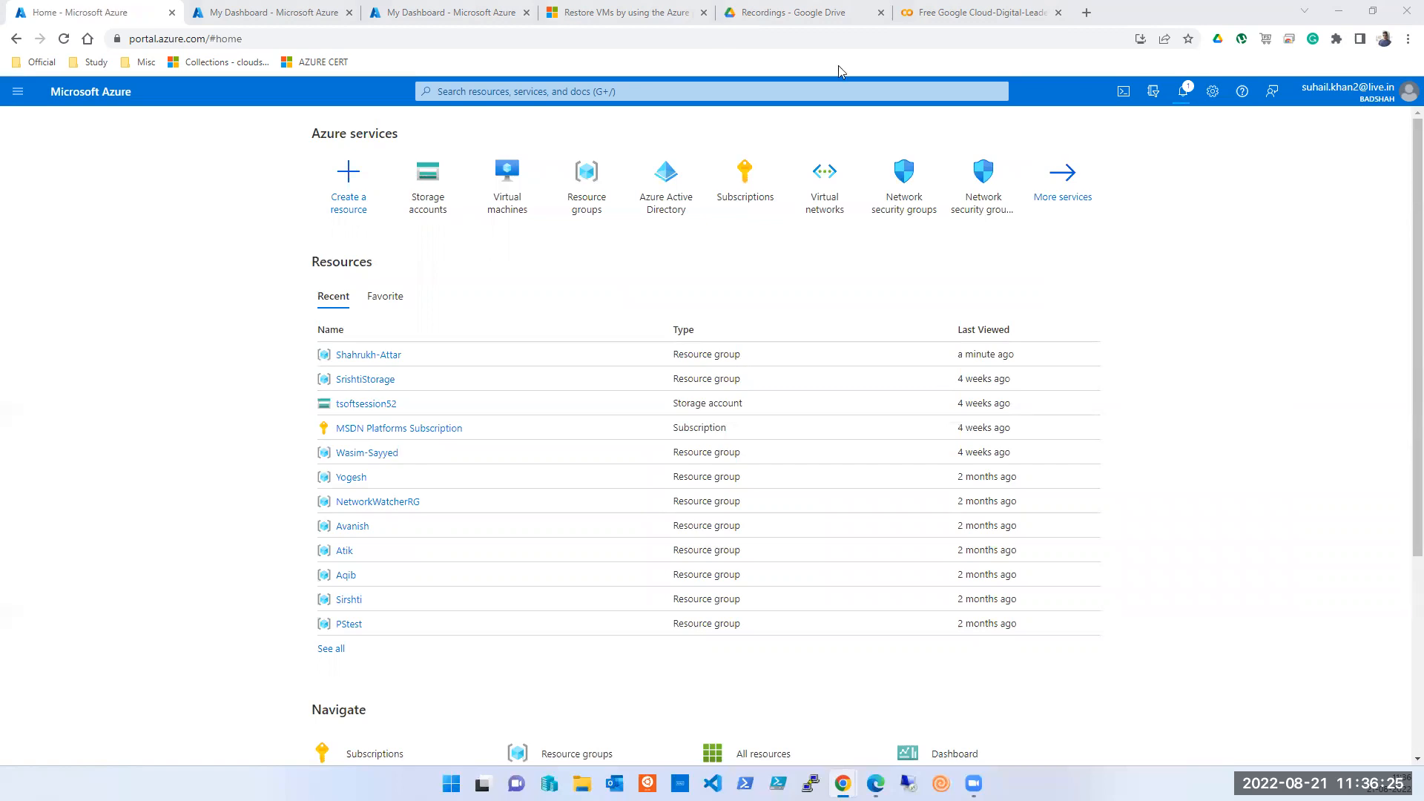
- Open the Virtual machines list from the home page, showing kvm1 and vm1 deallocated
{"action": "left_click", "coordinate": [521, 199]}
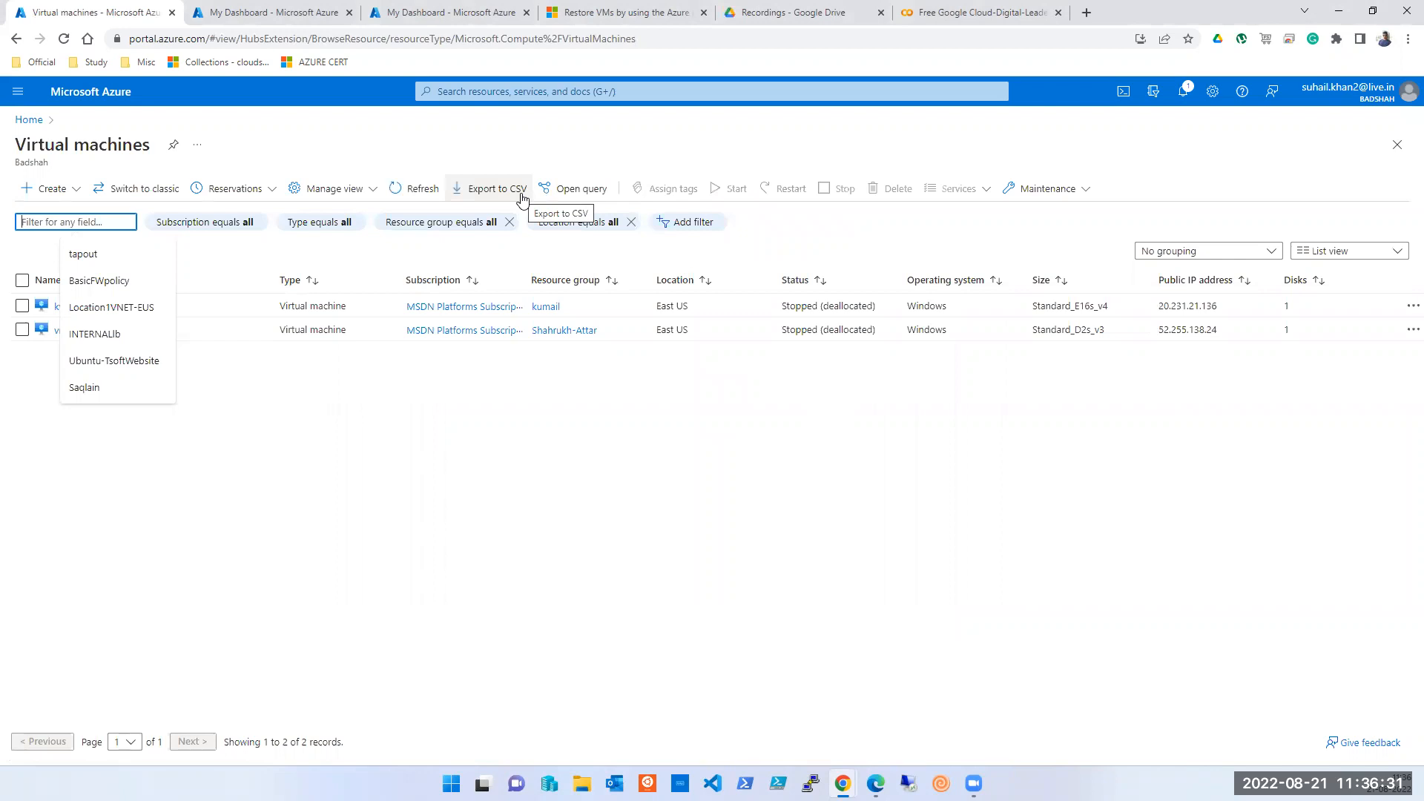
{"action": "left_click", "coordinate": [527, 584]}
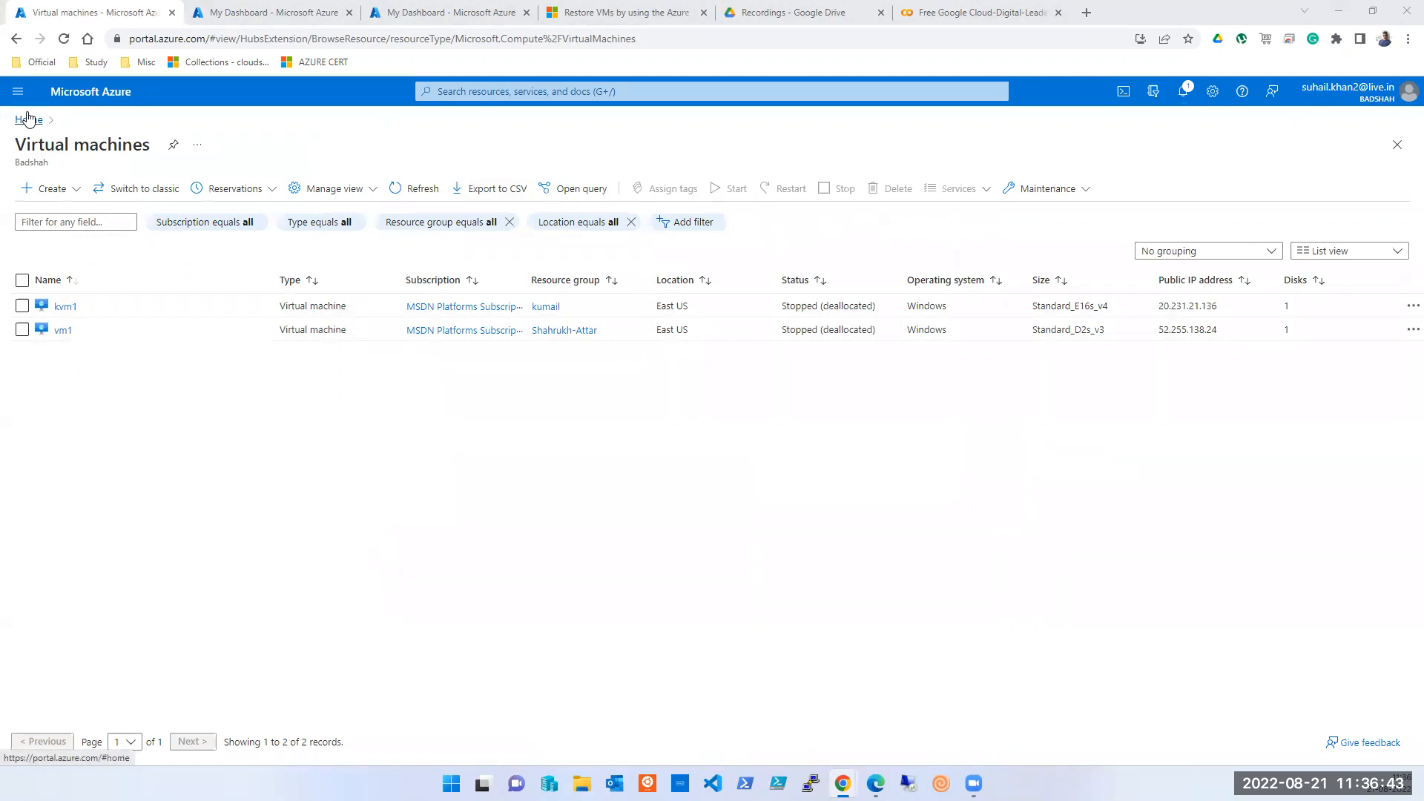
{"action": "left_click", "coordinate": [514, 93]}
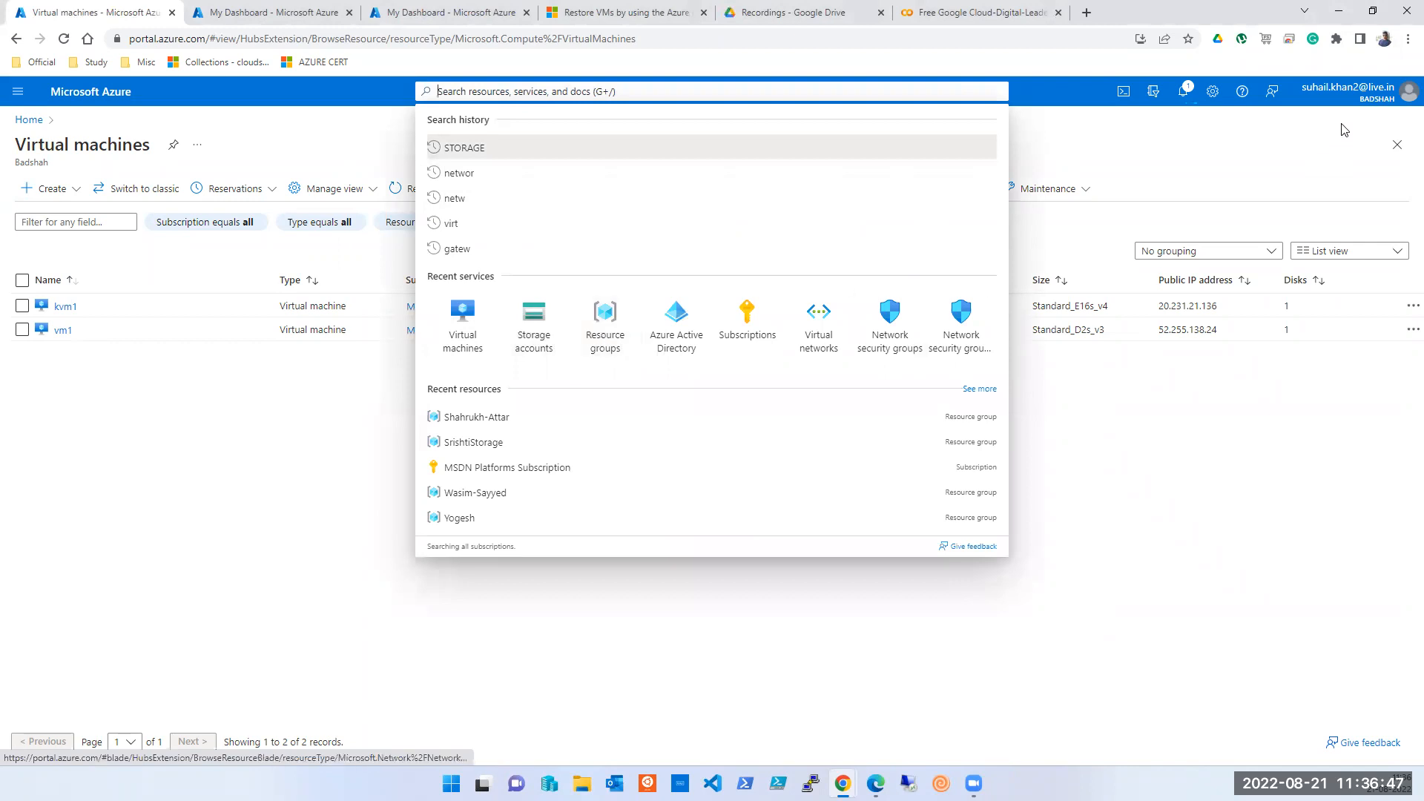
- Switch the portal to the tsoftinfoslutions directory
{"action": "left_click", "coordinate": [1404, 95]}
{"action": "left_click", "coordinate": [1314, 221]}
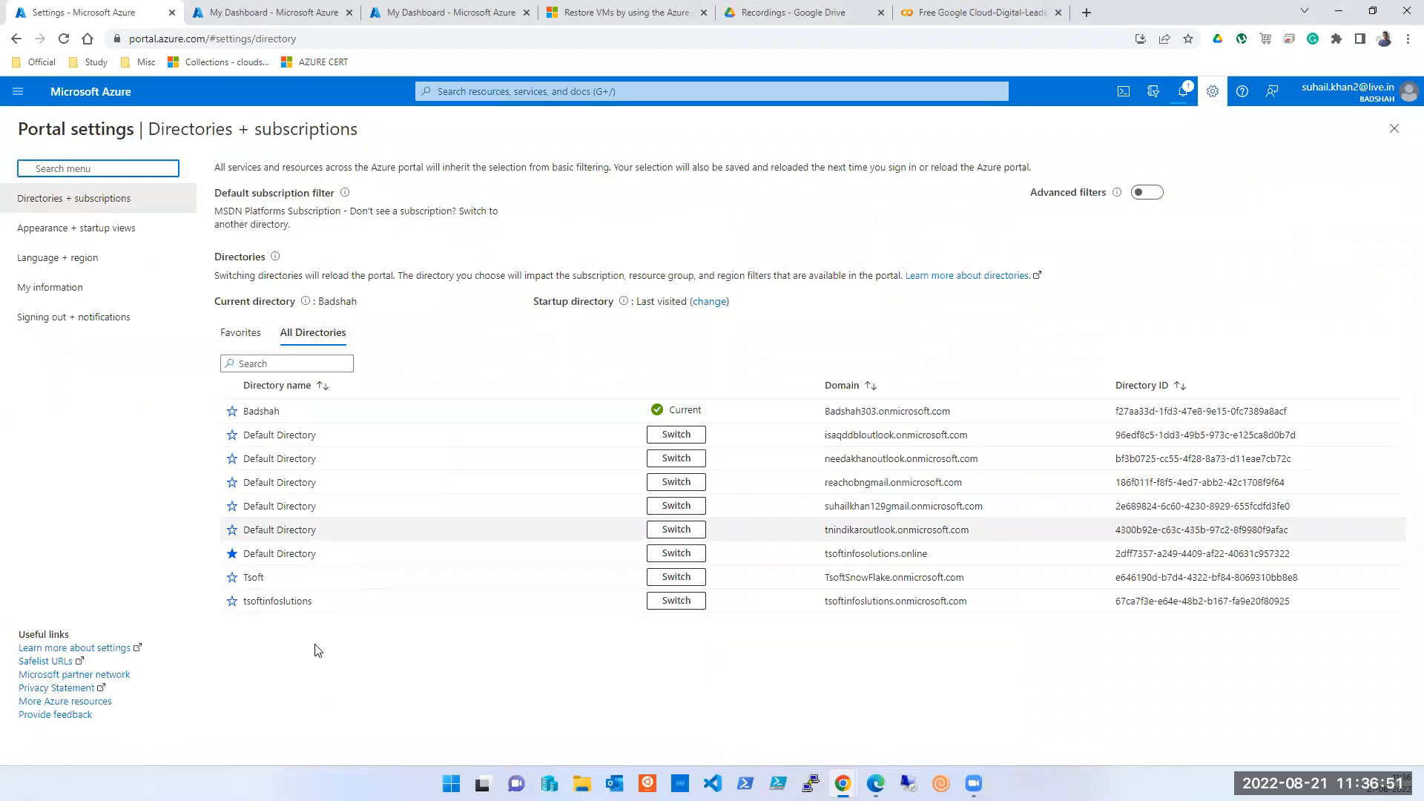
{"action": "left_click", "coordinate": [660, 607]}
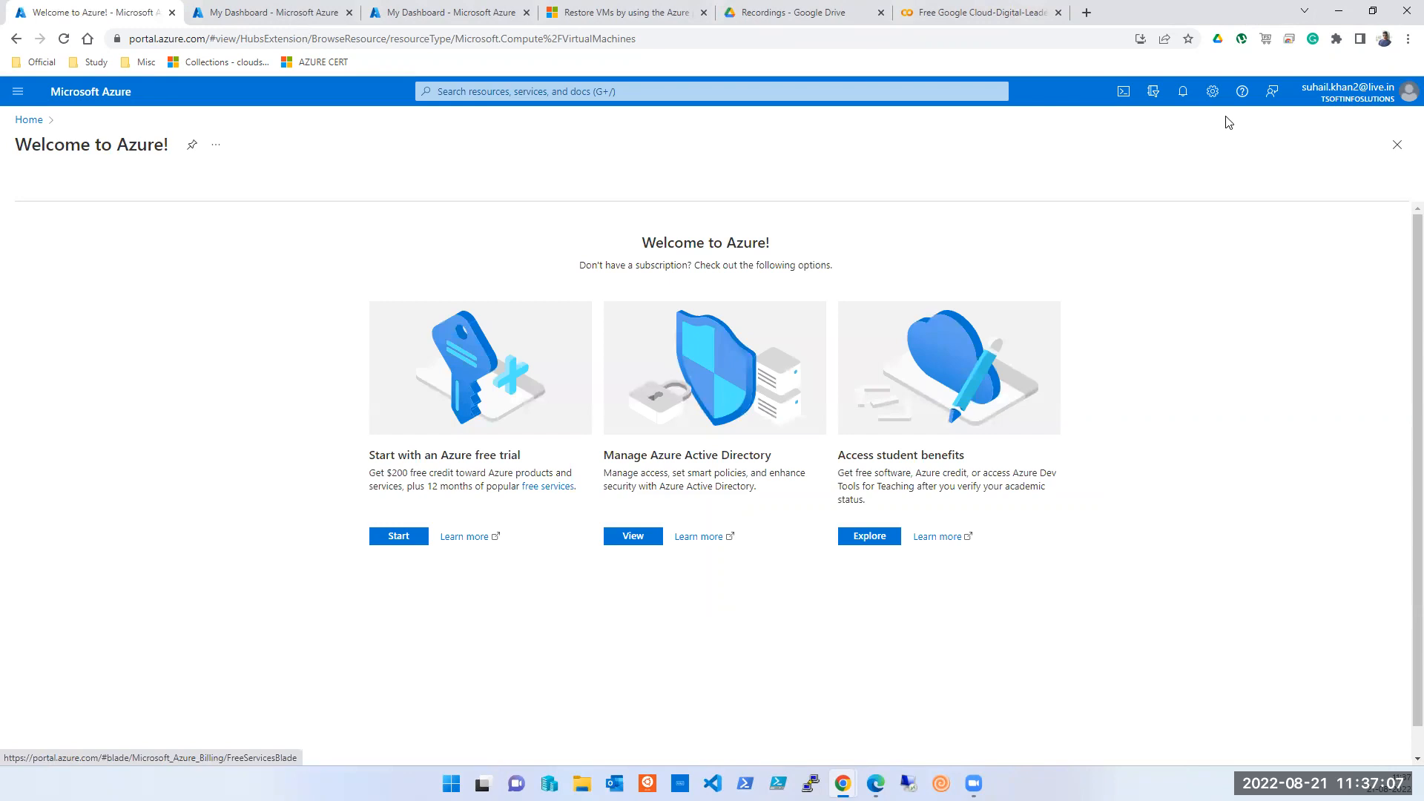
- Switch to the tsoftinfosolutions.online Default Directory, where four stopped VMs are listed
{"action": "left_click", "coordinate": [1408, 91]}
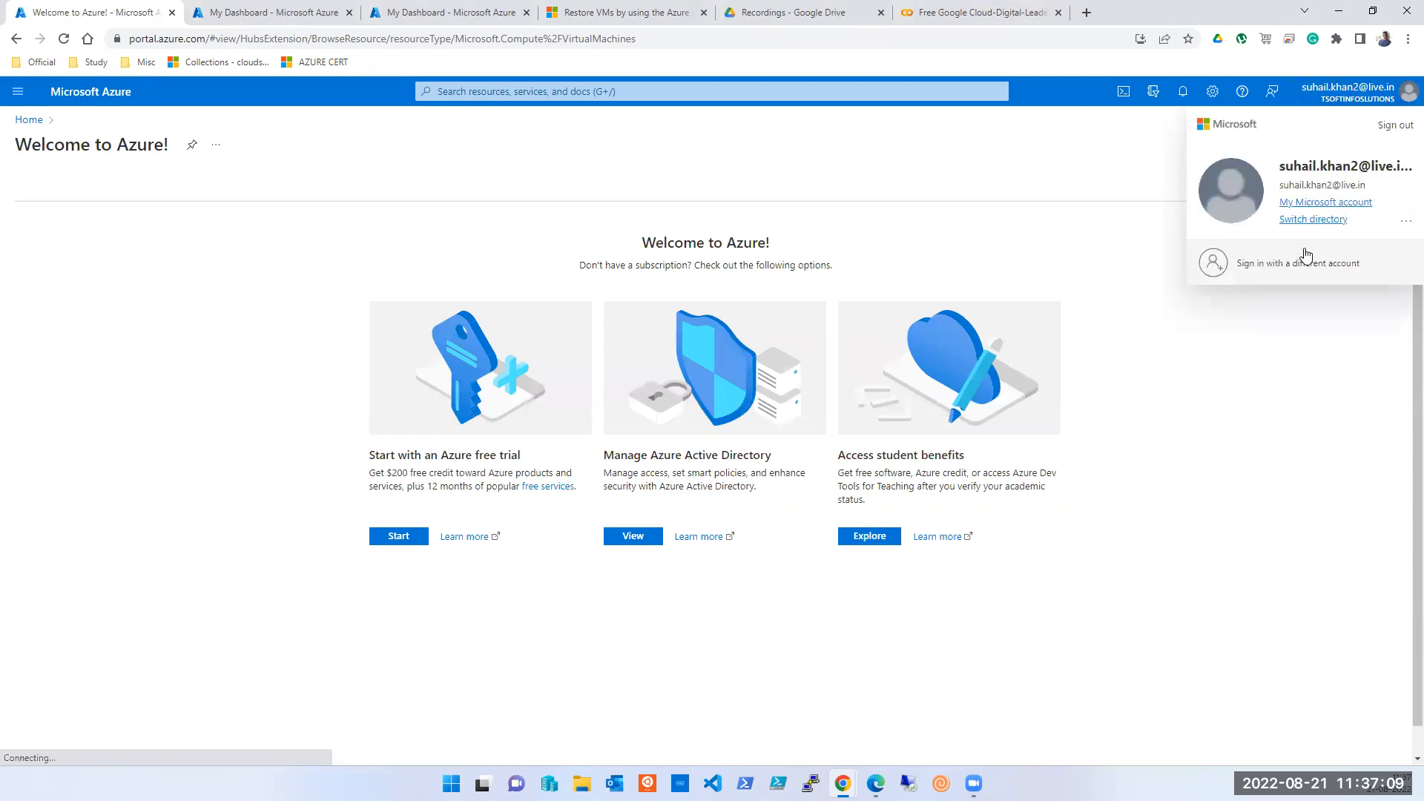
{"action": "left_click", "coordinate": [1315, 220]}
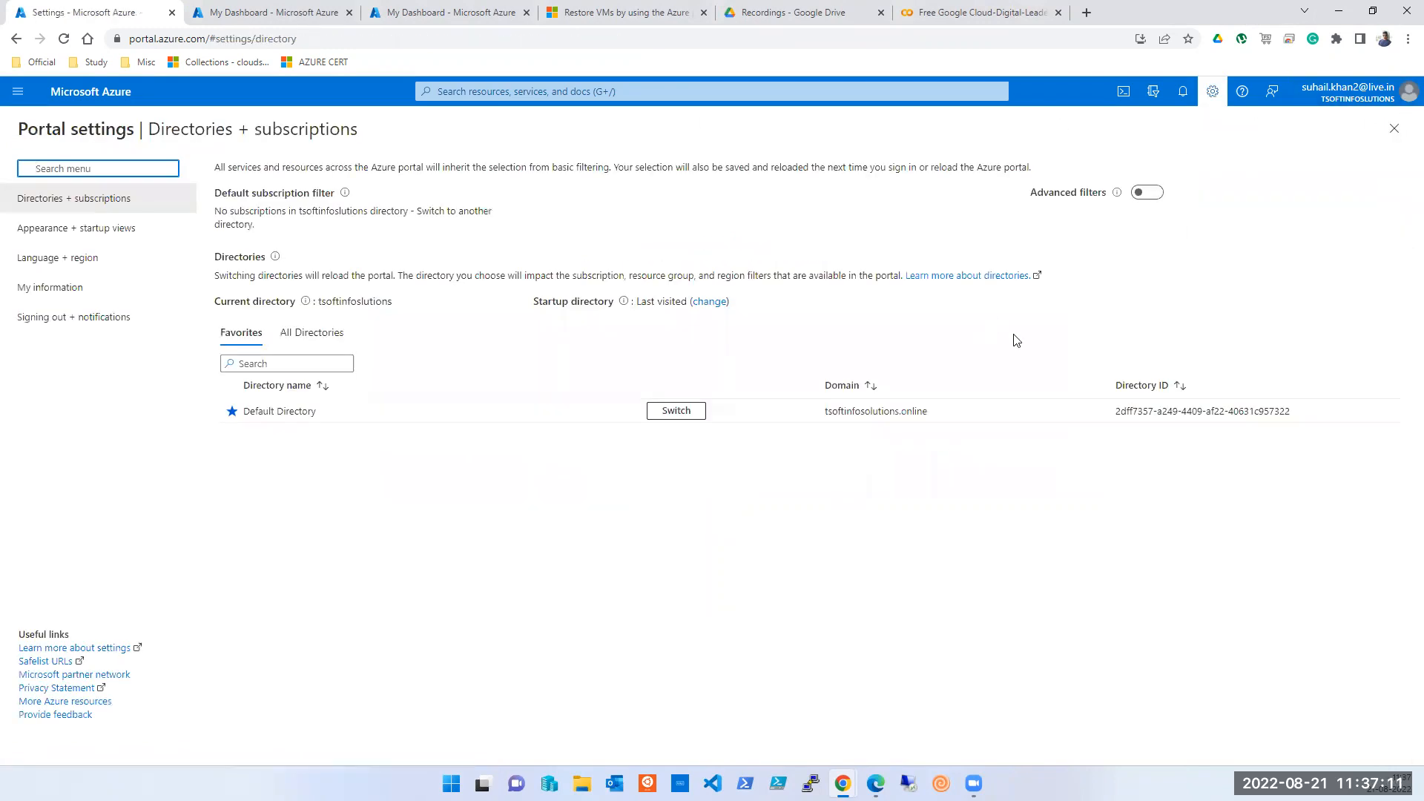
{"action": "left_click", "coordinate": [676, 411]}
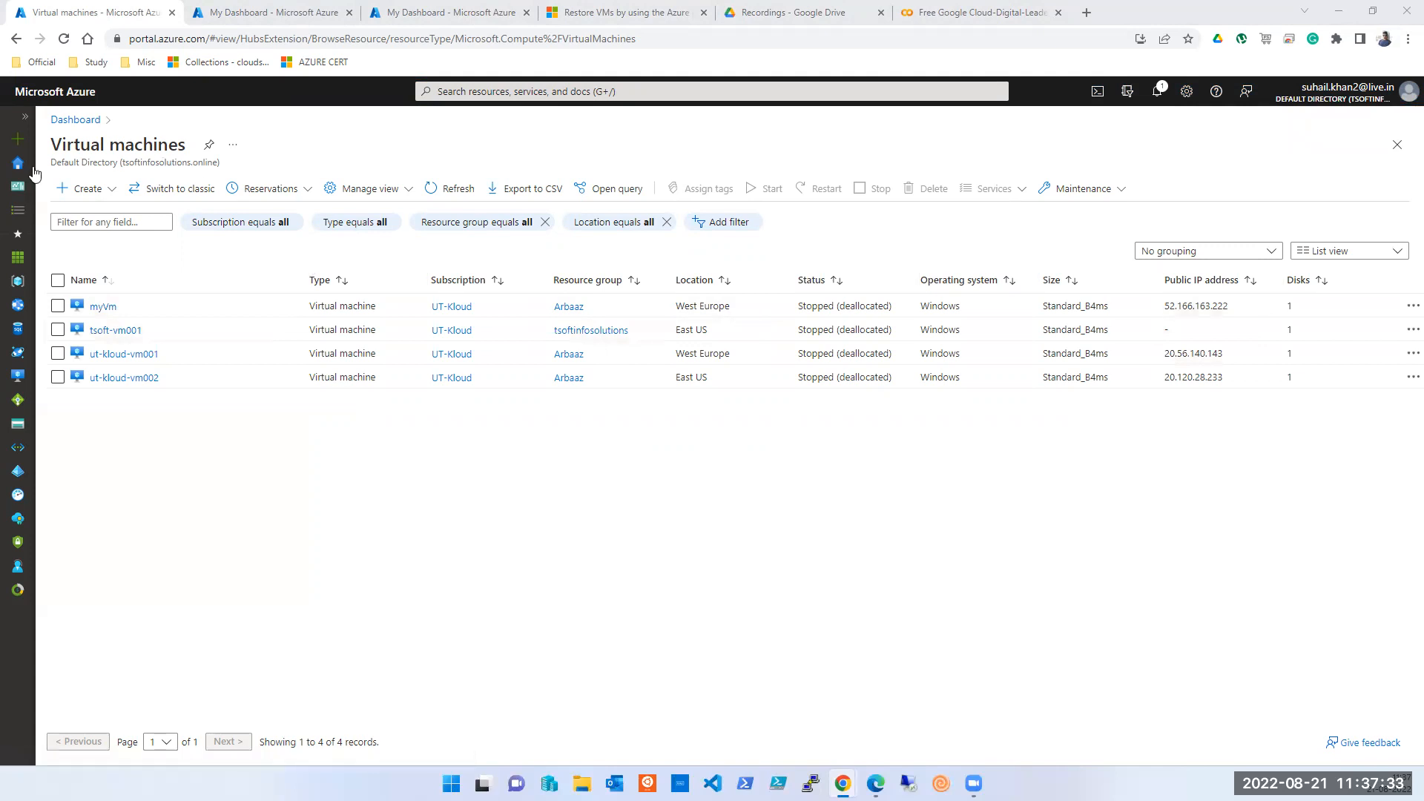
- Open Recovery Services vaults from Home, listing NreVault-Europe, site-recovery-amith and Tsoftbackupsession58
{"action": "left_click", "coordinate": [20, 167]}
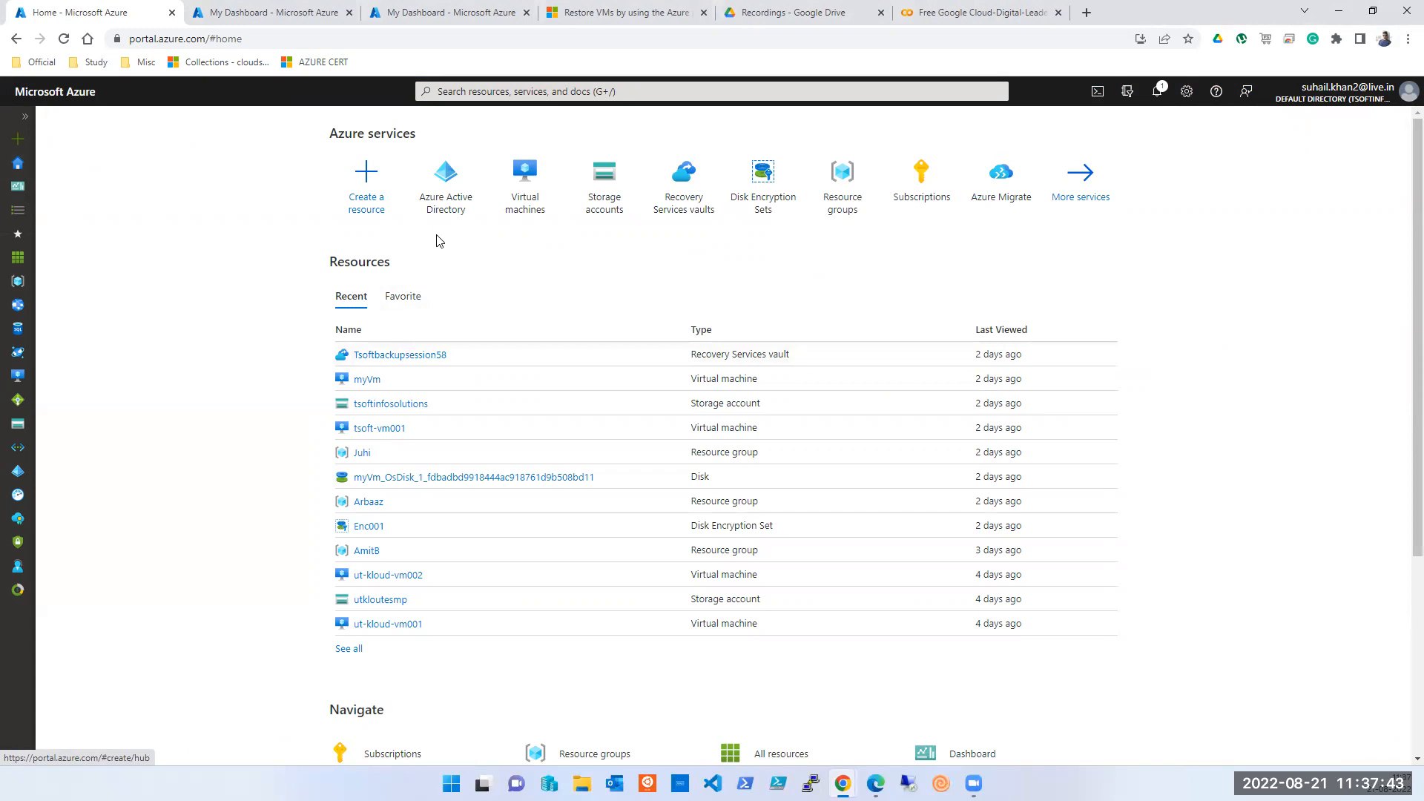
{"action": "left_click", "coordinate": [684, 208]}
{"action": "left_click", "coordinate": [367, 530]}
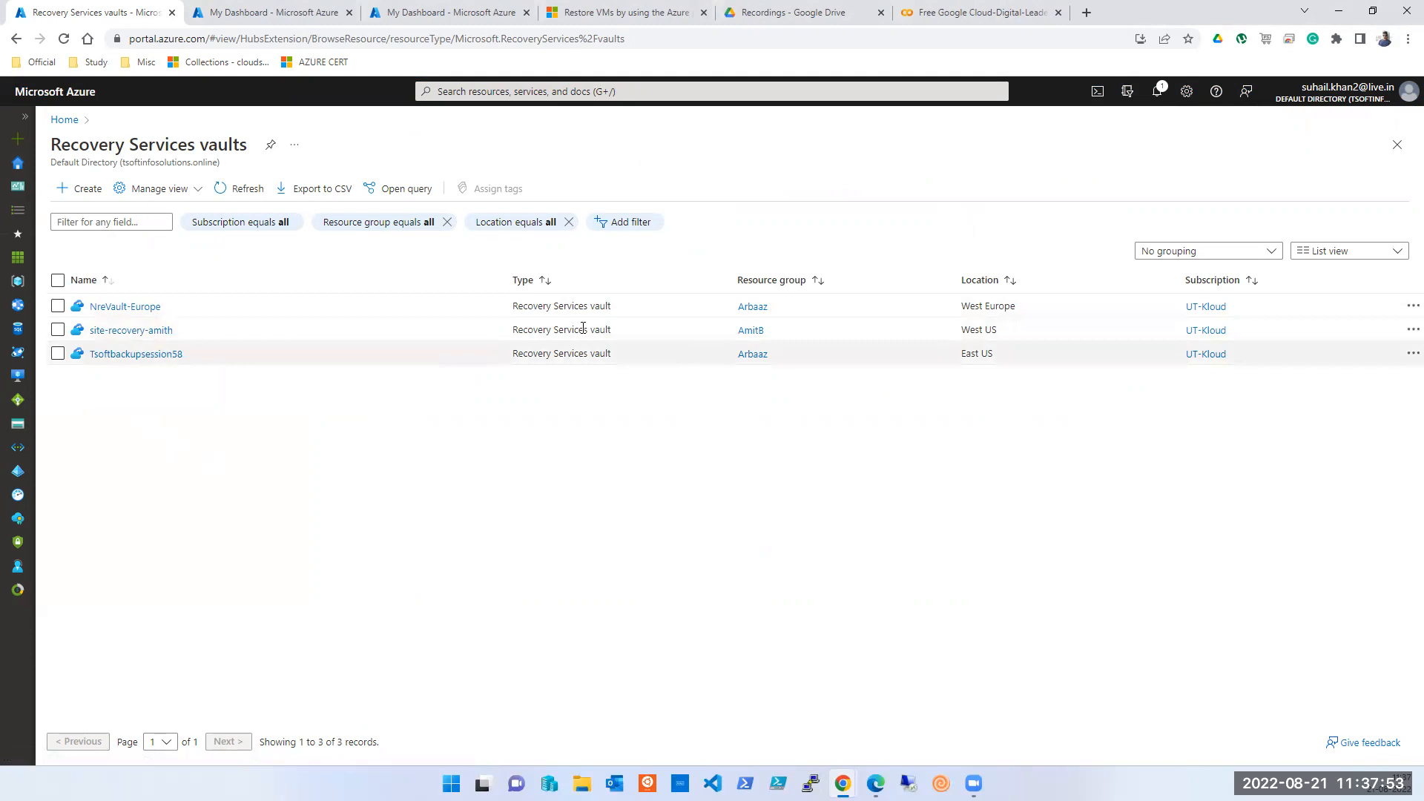
- Open the site-recovery-amith vault's Backup items page, showing 0 for every management type
{"action": "left_click", "coordinate": [132, 330]}
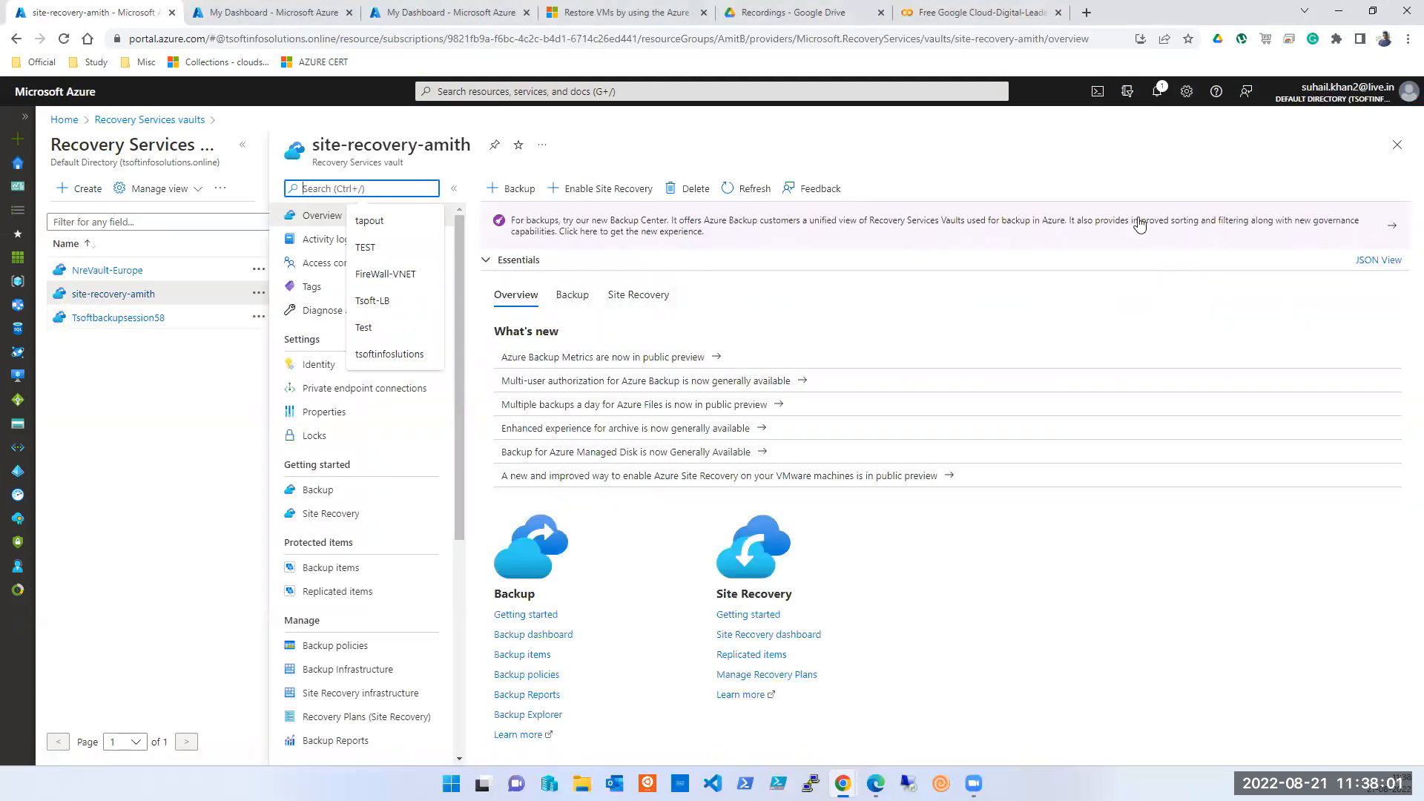
{"action": "left_click", "coordinate": [1078, 146]}
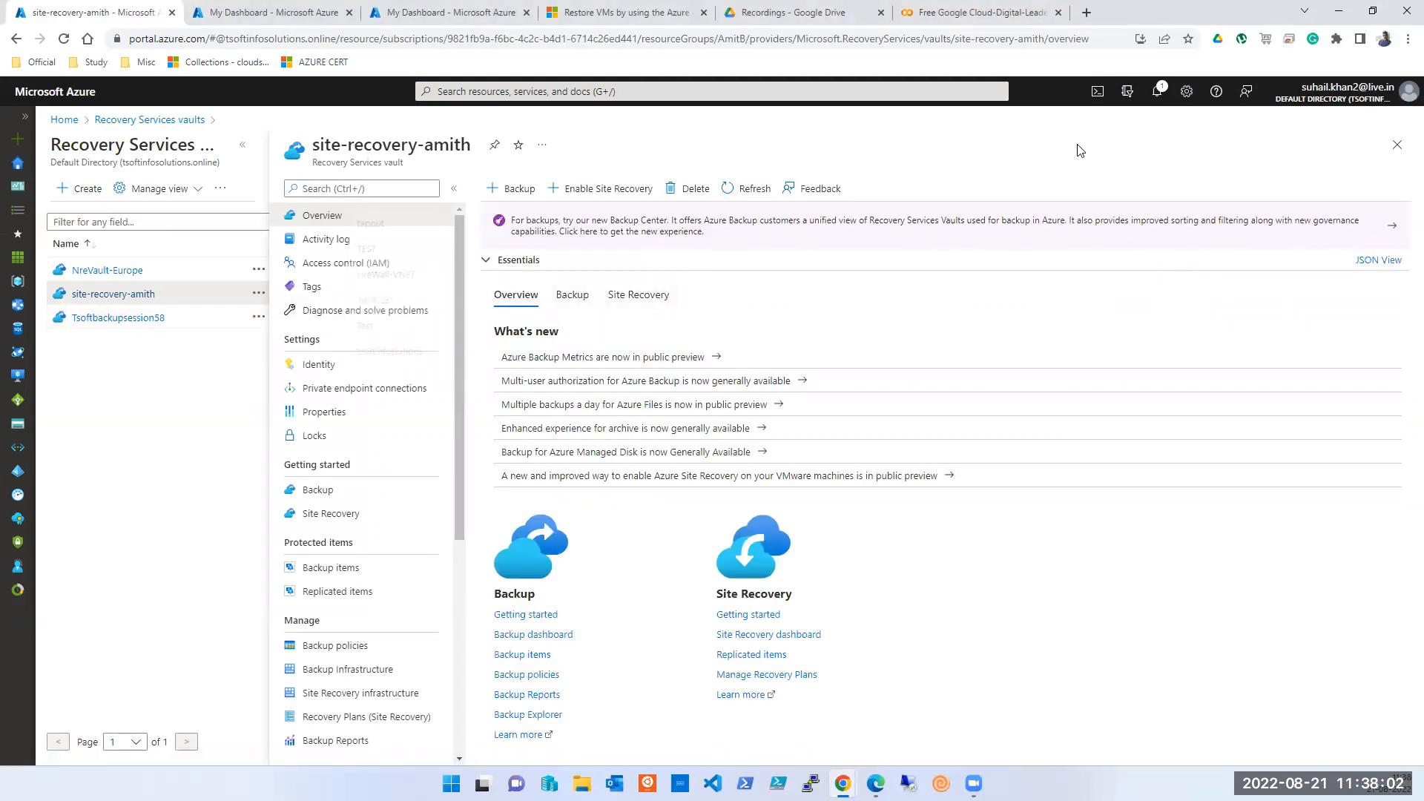
{"action": "left_click", "coordinate": [1157, 92]}
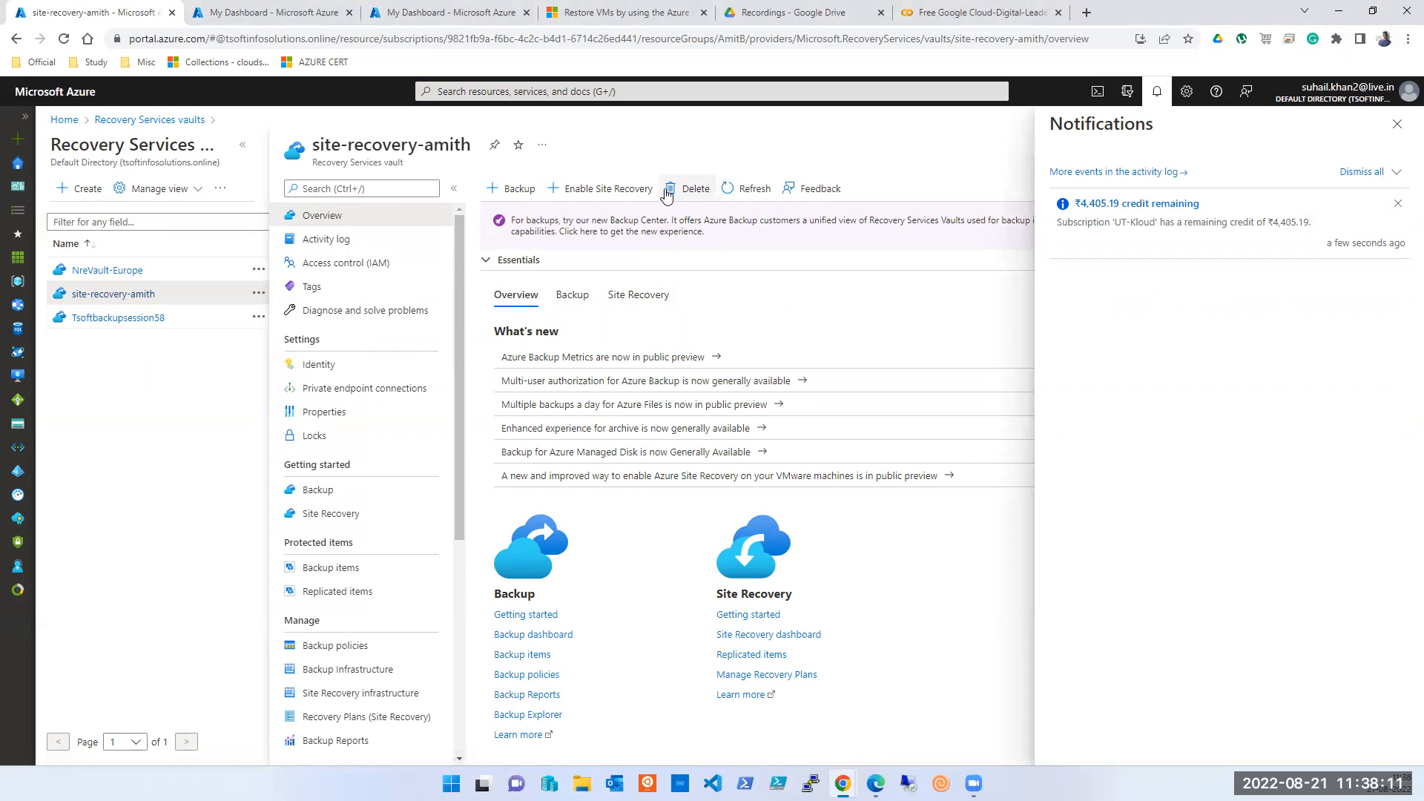
{"action": "scroll", "coordinate": [363, 419], "scroll_direction": "down", "scroll_amount": 2}
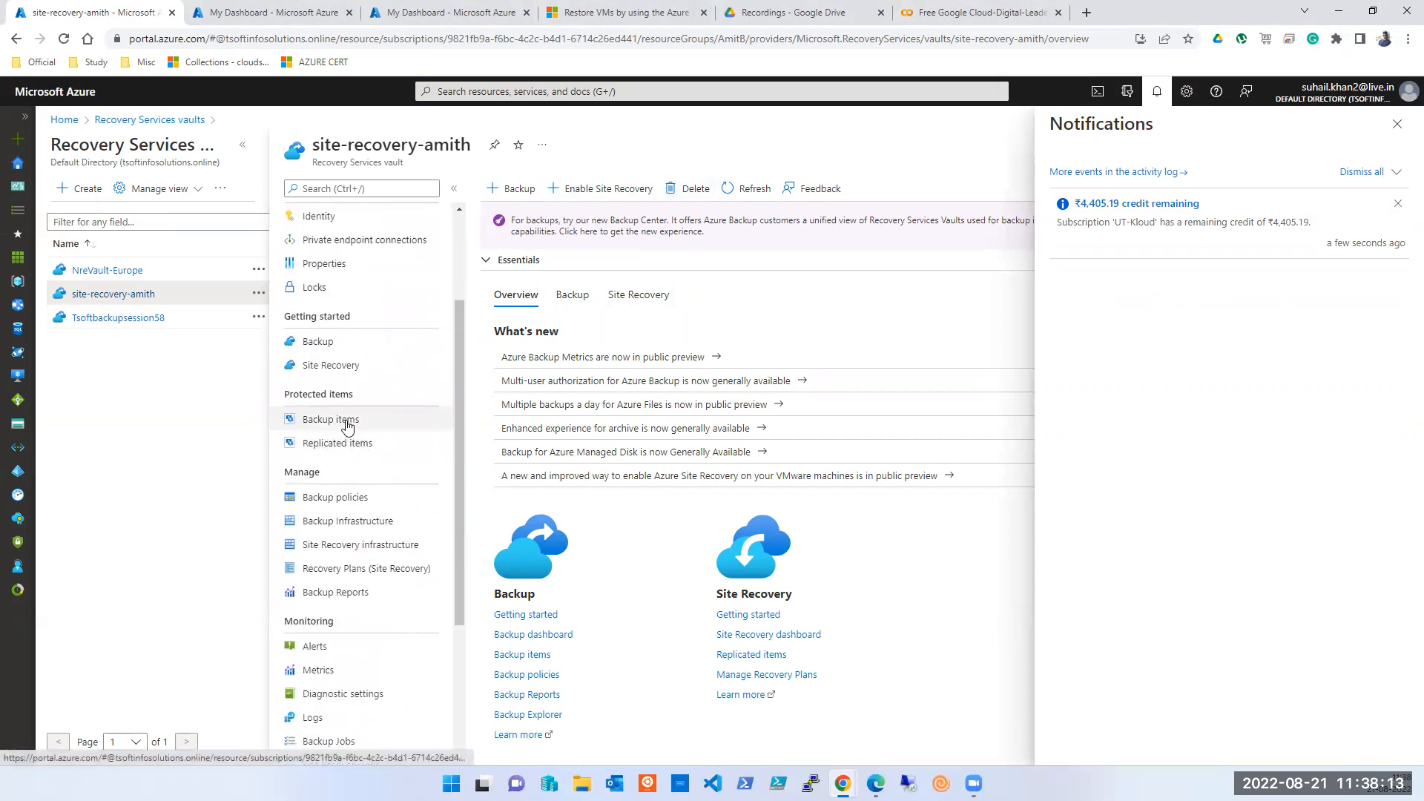
{"action": "left_click", "coordinate": [1397, 124]}
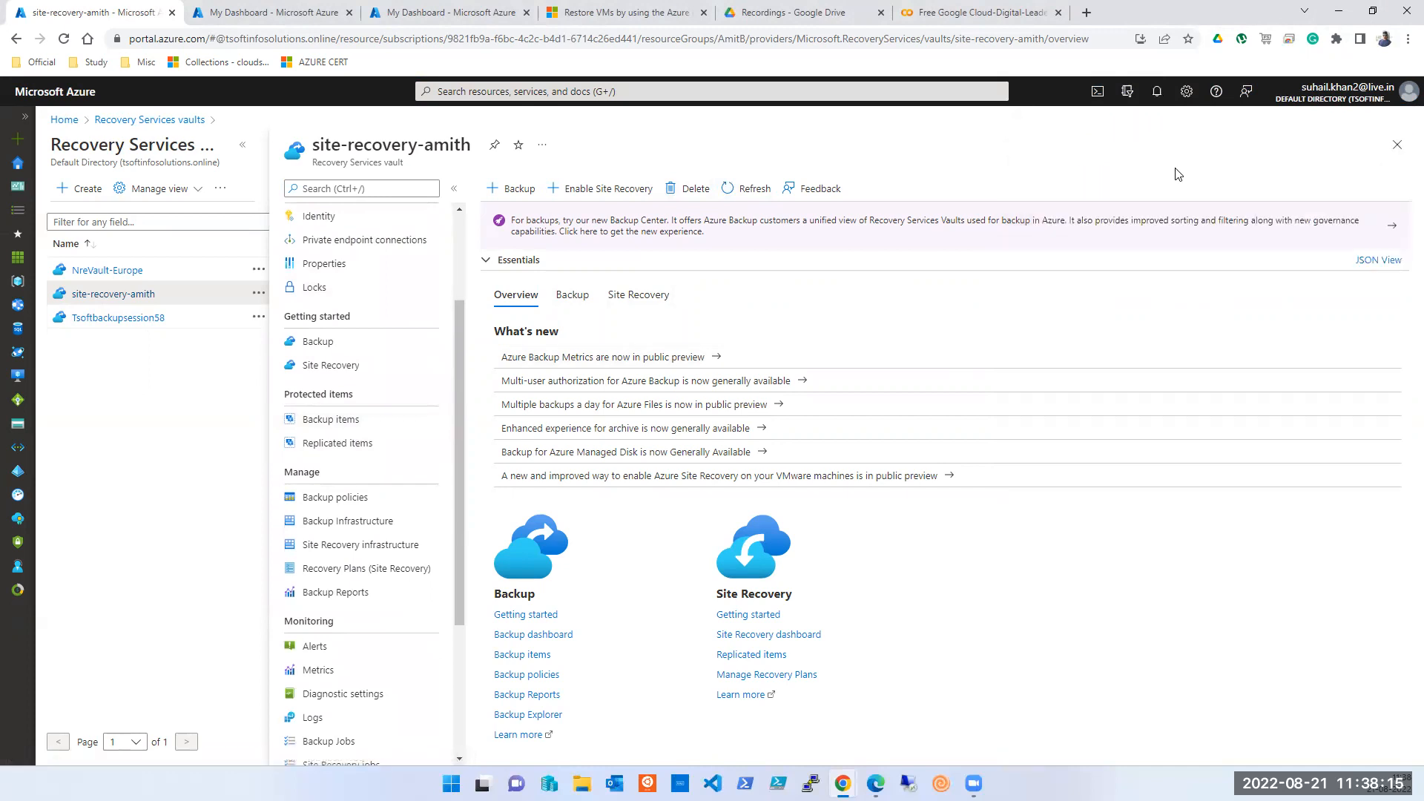
{"action": "left_click", "coordinate": [334, 425]}
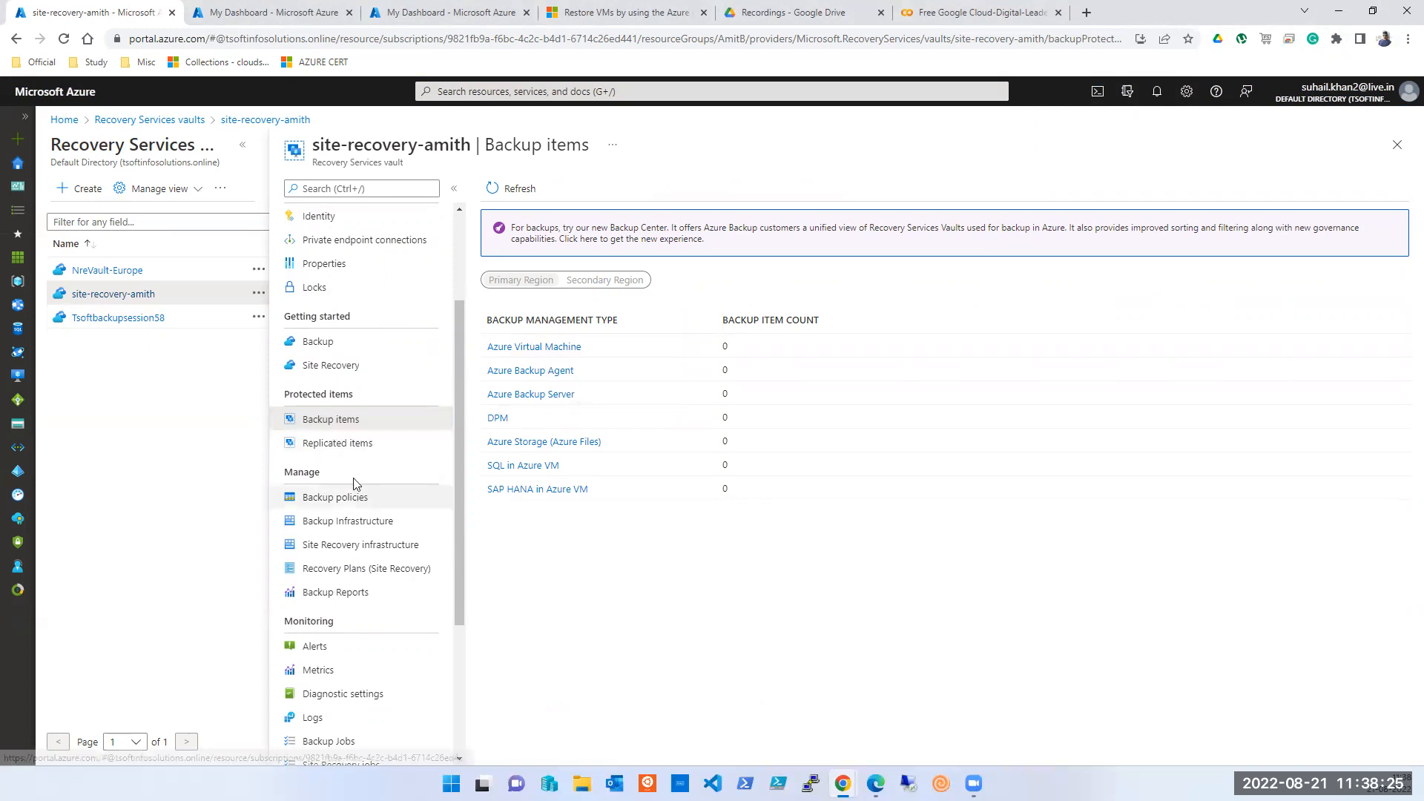
- Look through the site-recovery-amith vault's backup policies
{"action": "left_click", "coordinate": [341, 498]}
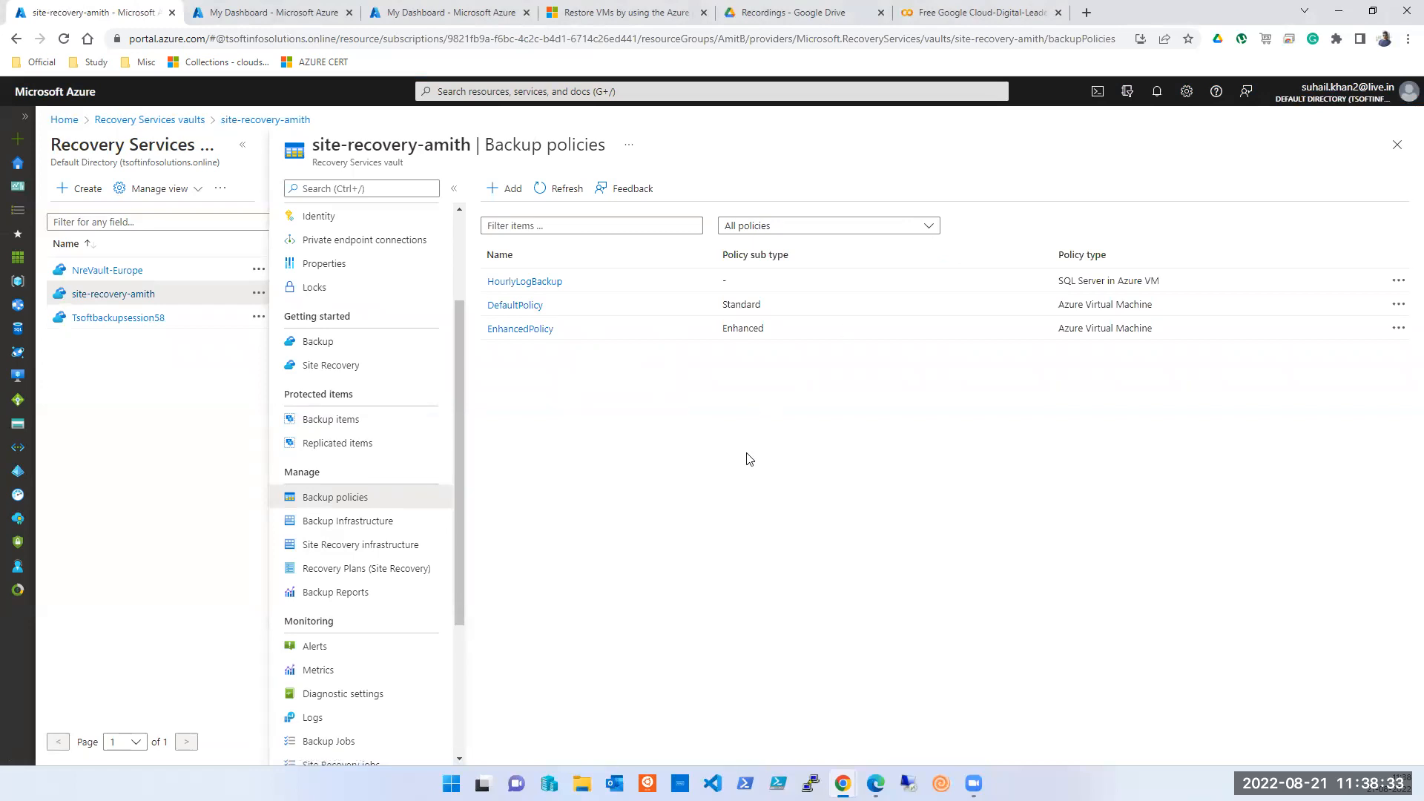
{"action": "scroll", "coordinate": [304, 537], "scroll_direction": "down", "scroll_amount": 3}
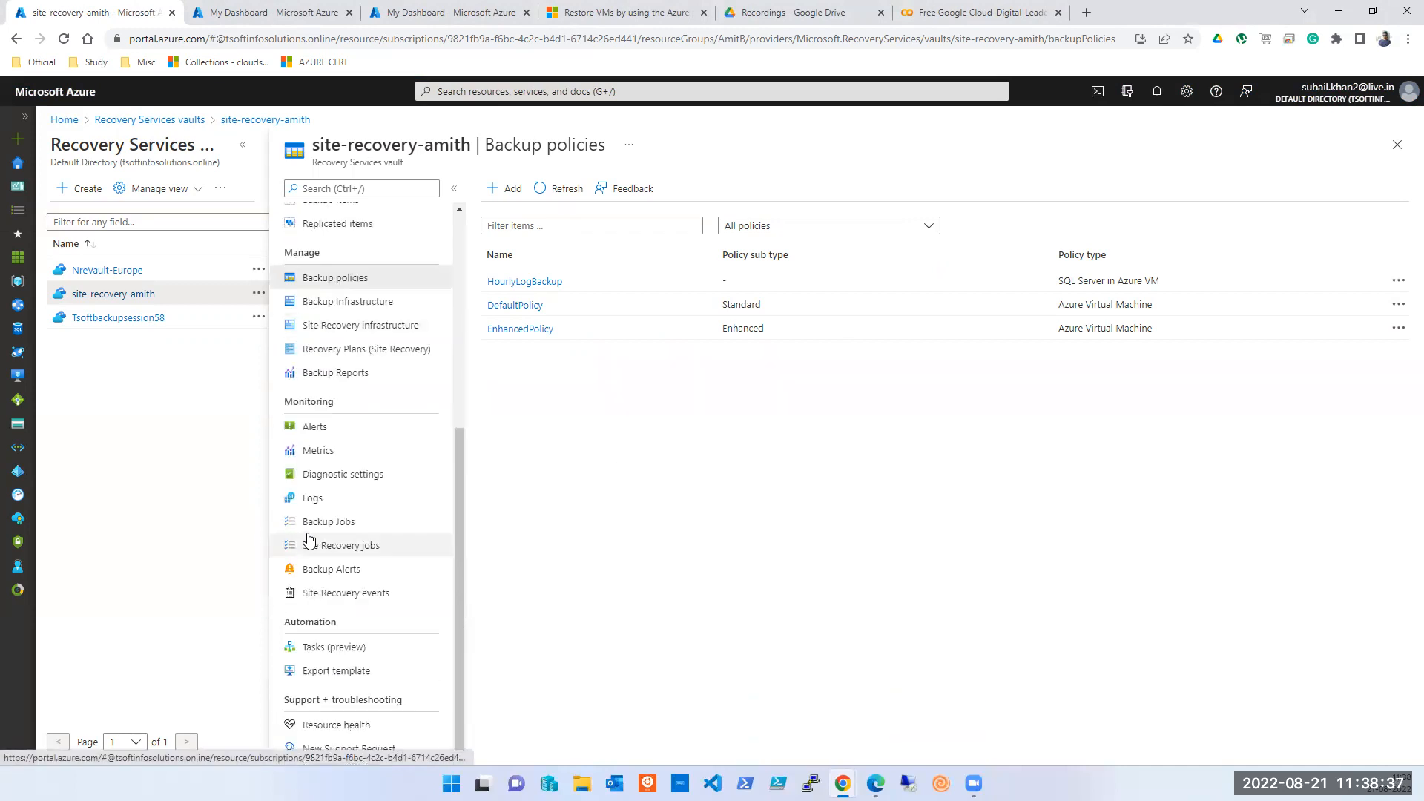
{"action": "scroll", "coordinate": [310, 540], "scroll_direction": "up", "scroll_amount": 3}
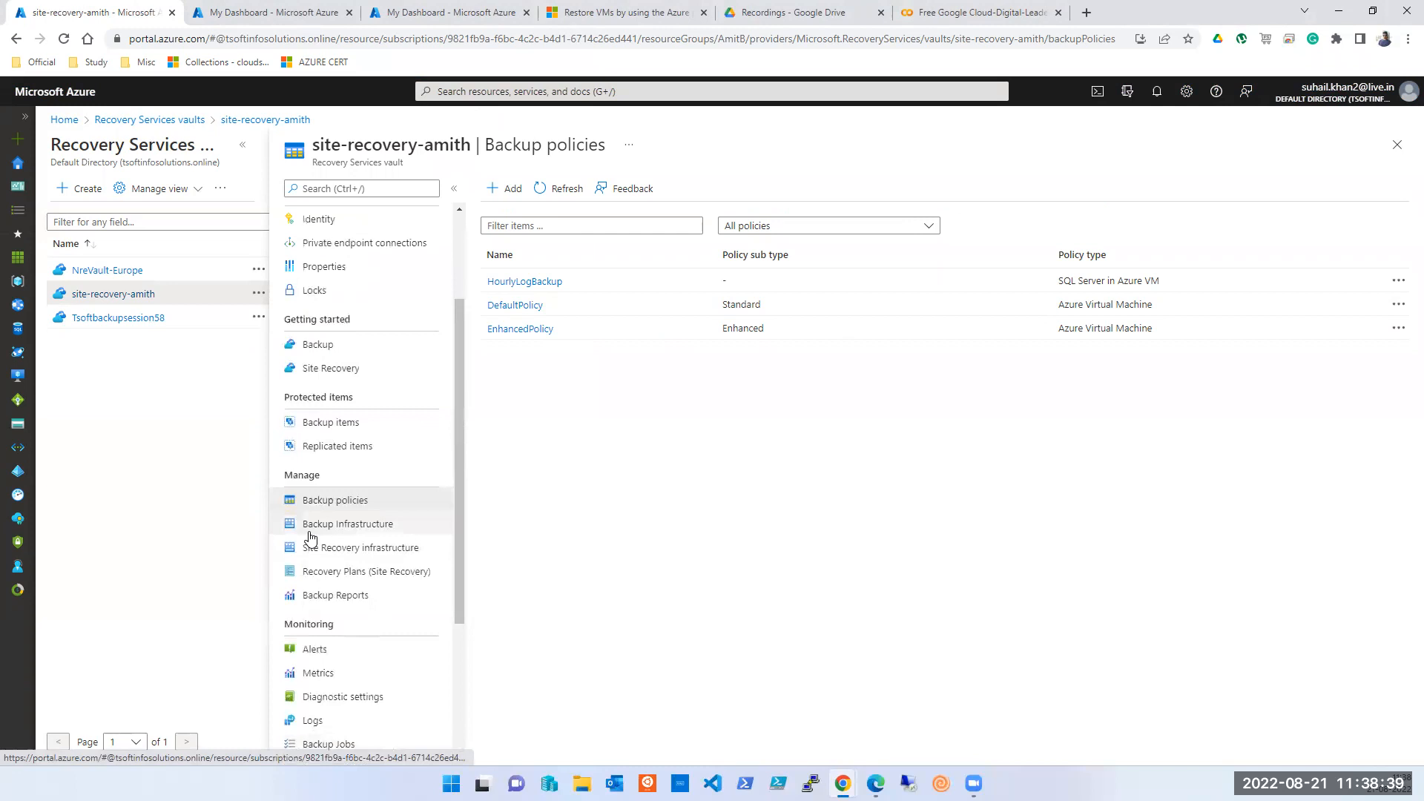
{"action": "scroll", "coordinate": [310, 539], "scroll_direction": "up", "scroll_amount": 2}
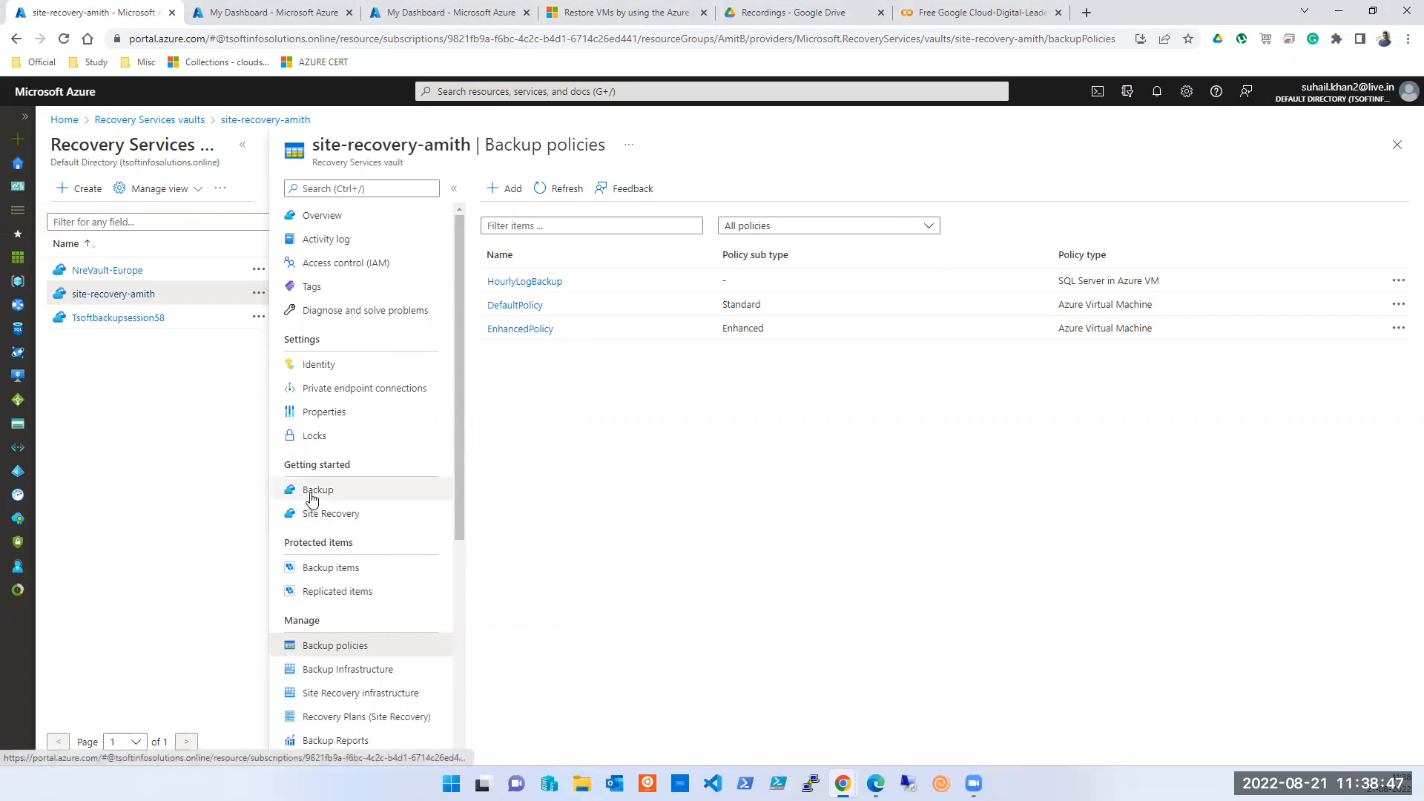
- Confirm there are no Azure Virtual Machine backup items, then open the vault's Properties
{"action": "left_click", "coordinate": [312, 494]}
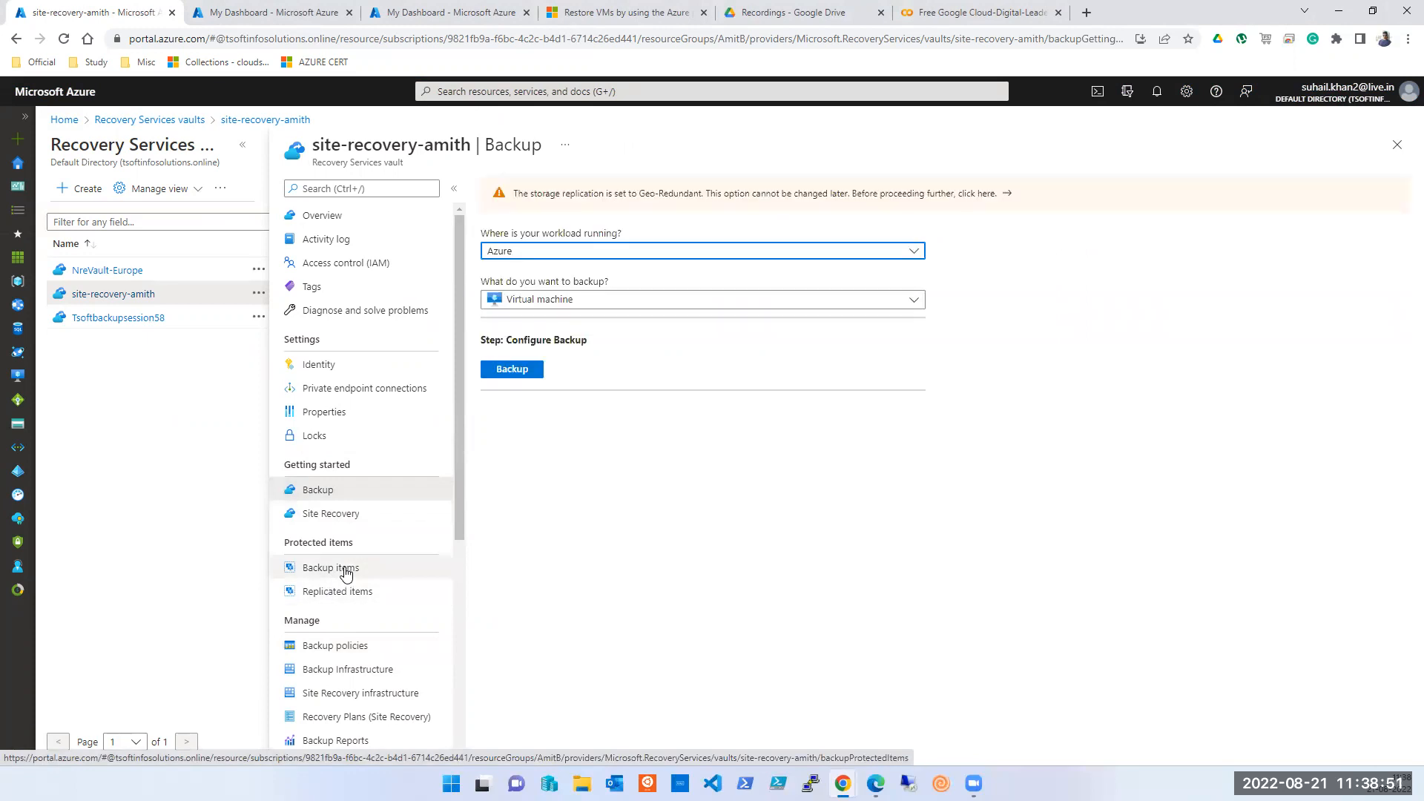
{"action": "left_click", "coordinate": [330, 568]}
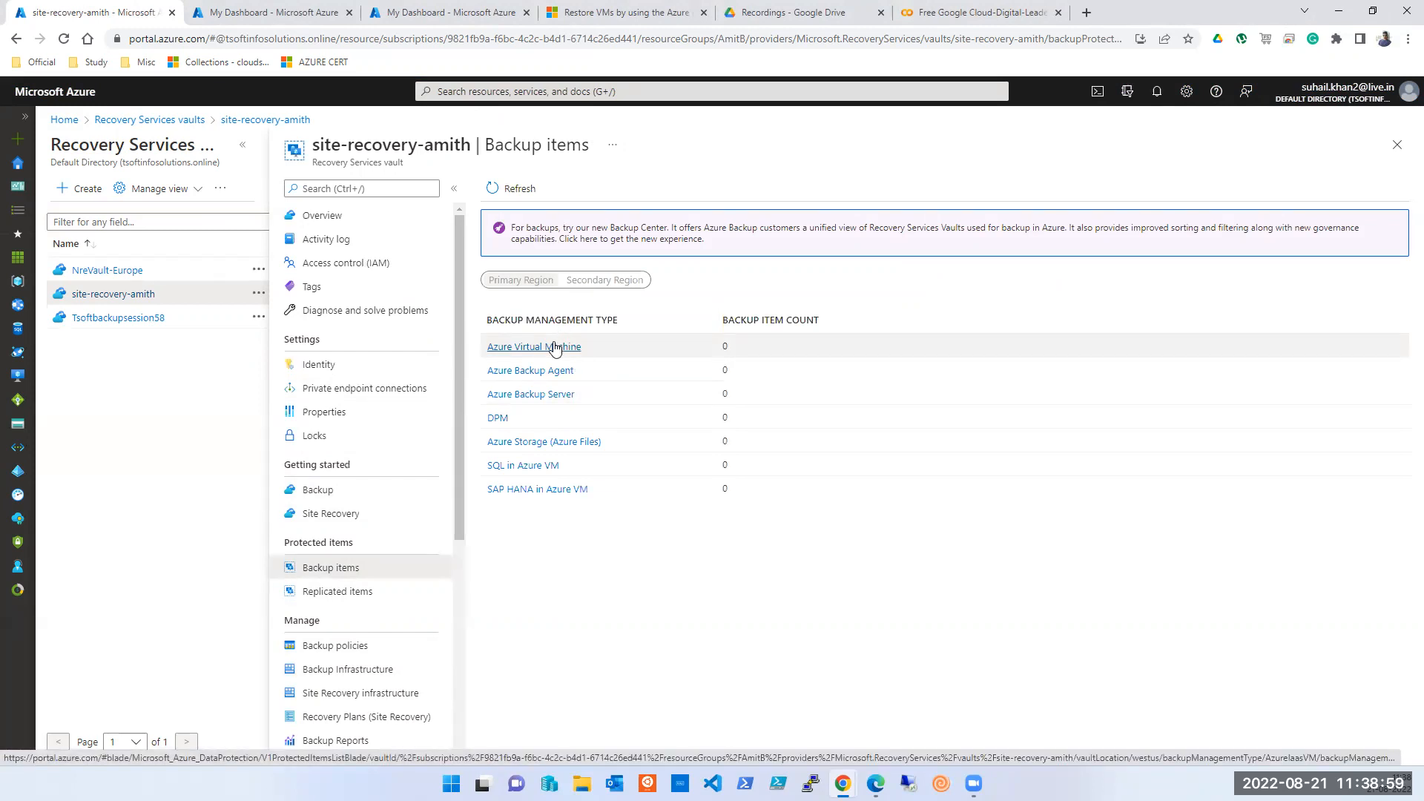
{"action": "left_click", "coordinate": [556, 351]}
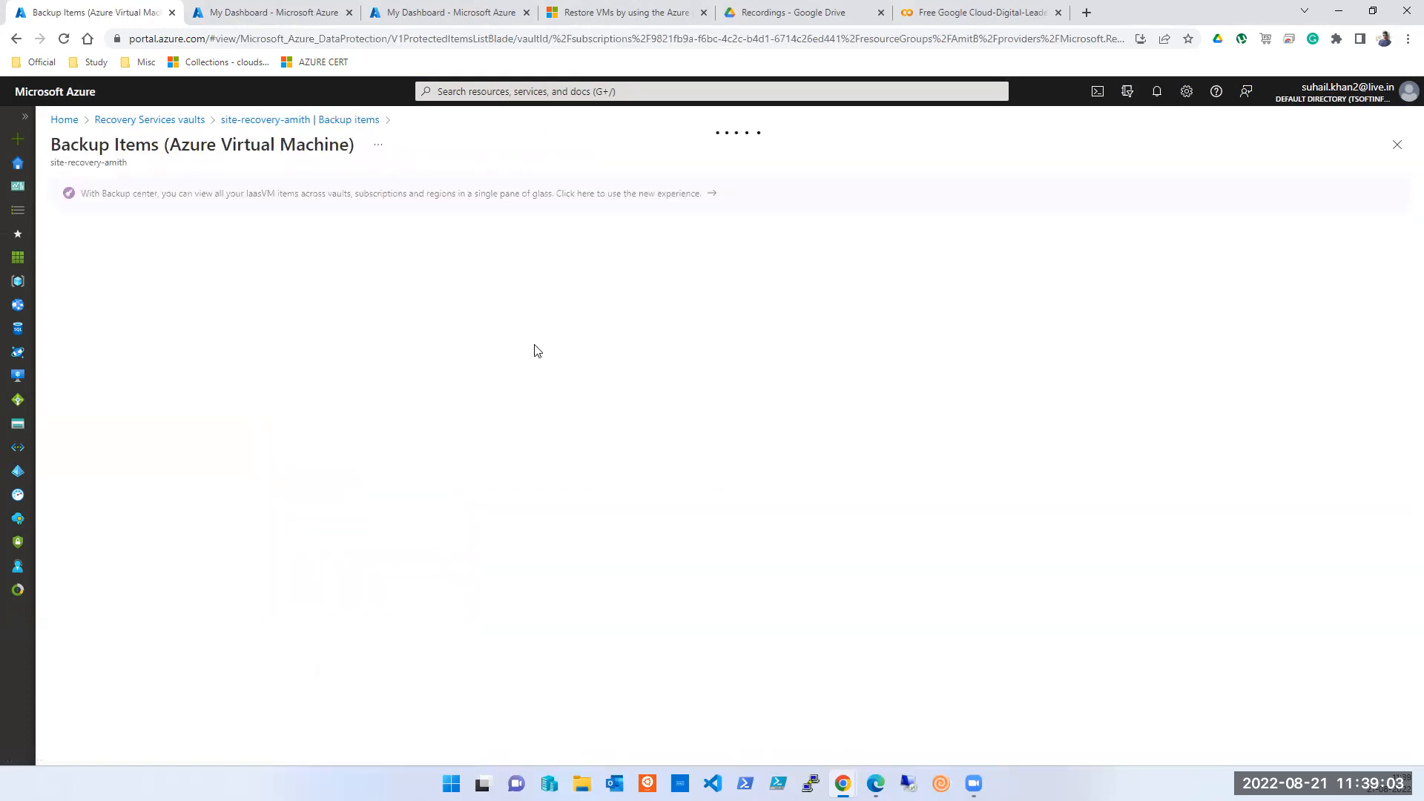
{"action": "left_click", "coordinate": [480, 633]}
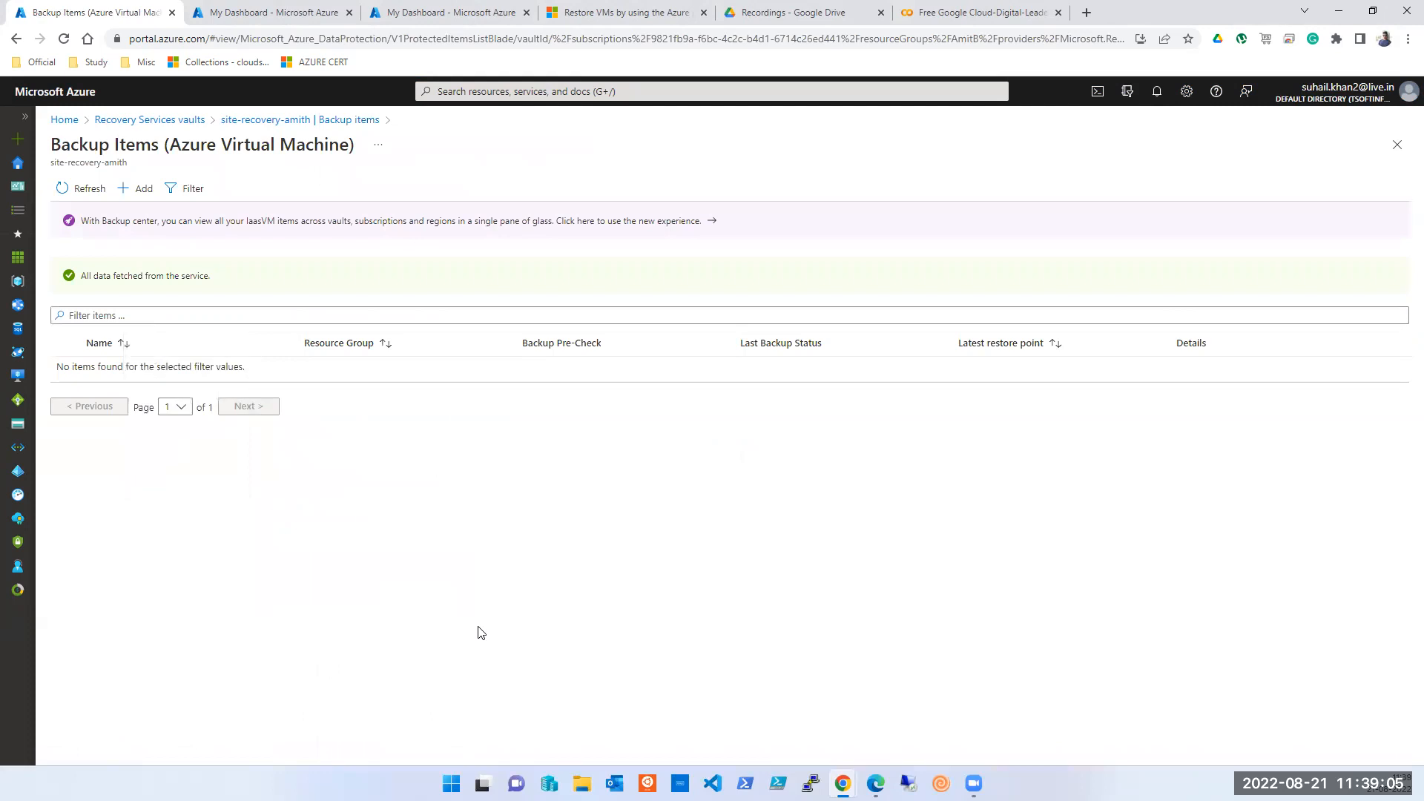
{"action": "left_click", "coordinate": [1400, 148]}
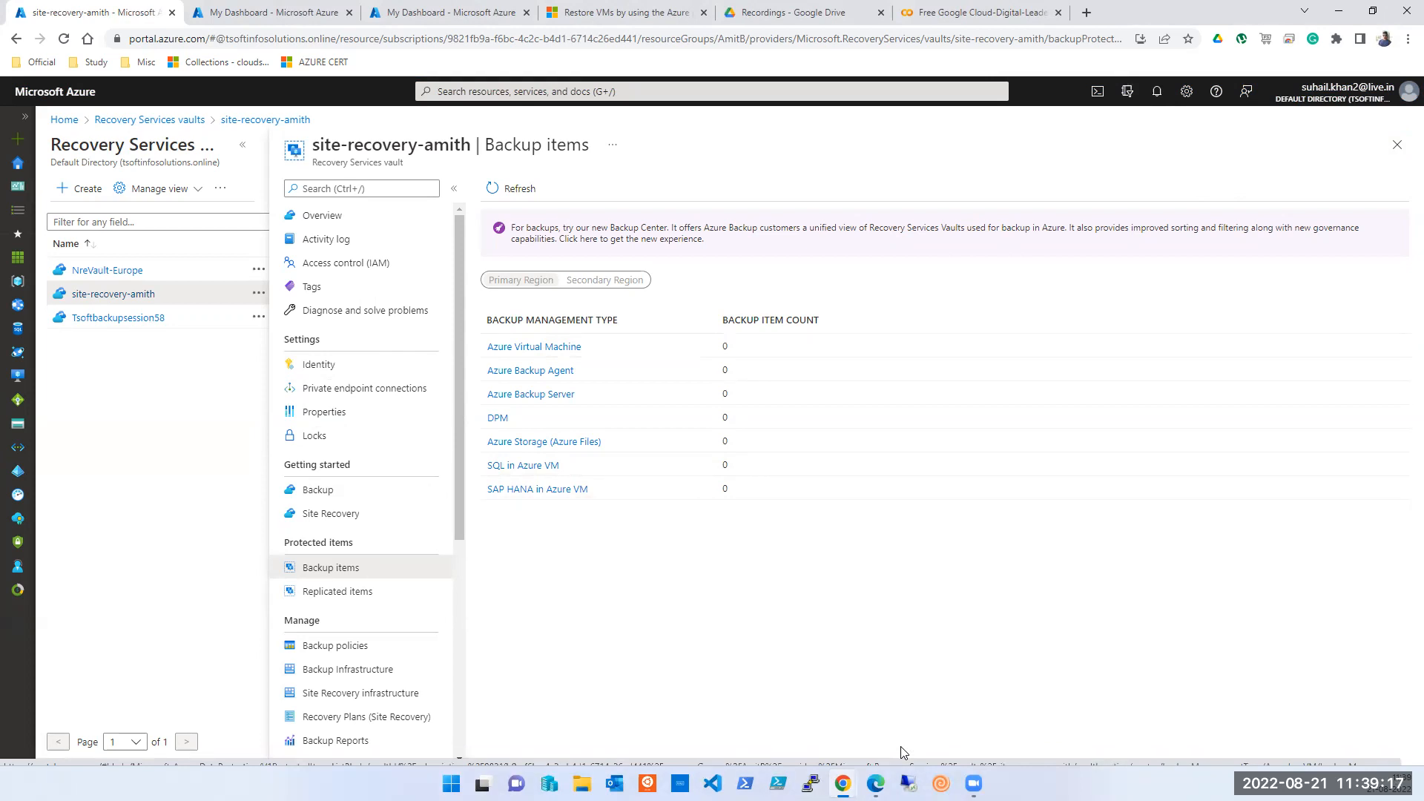
{"action": "left_click", "coordinate": [304, 417]}
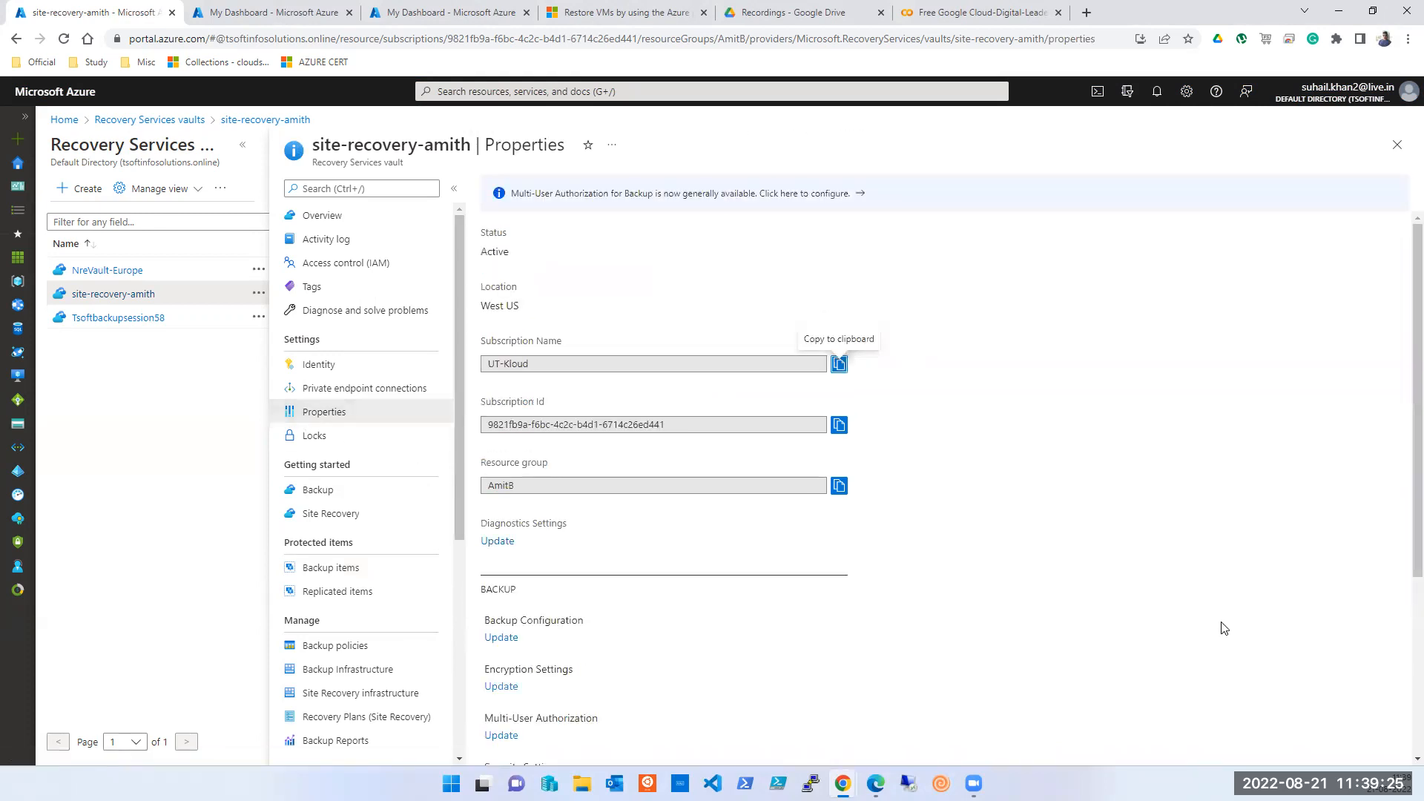
- Set Soft Delete to Disabled in the vault's Security Settings and save the change
{"action": "scroll", "coordinate": [1224, 629], "scroll_direction": "down", "scroll_amount": 1}
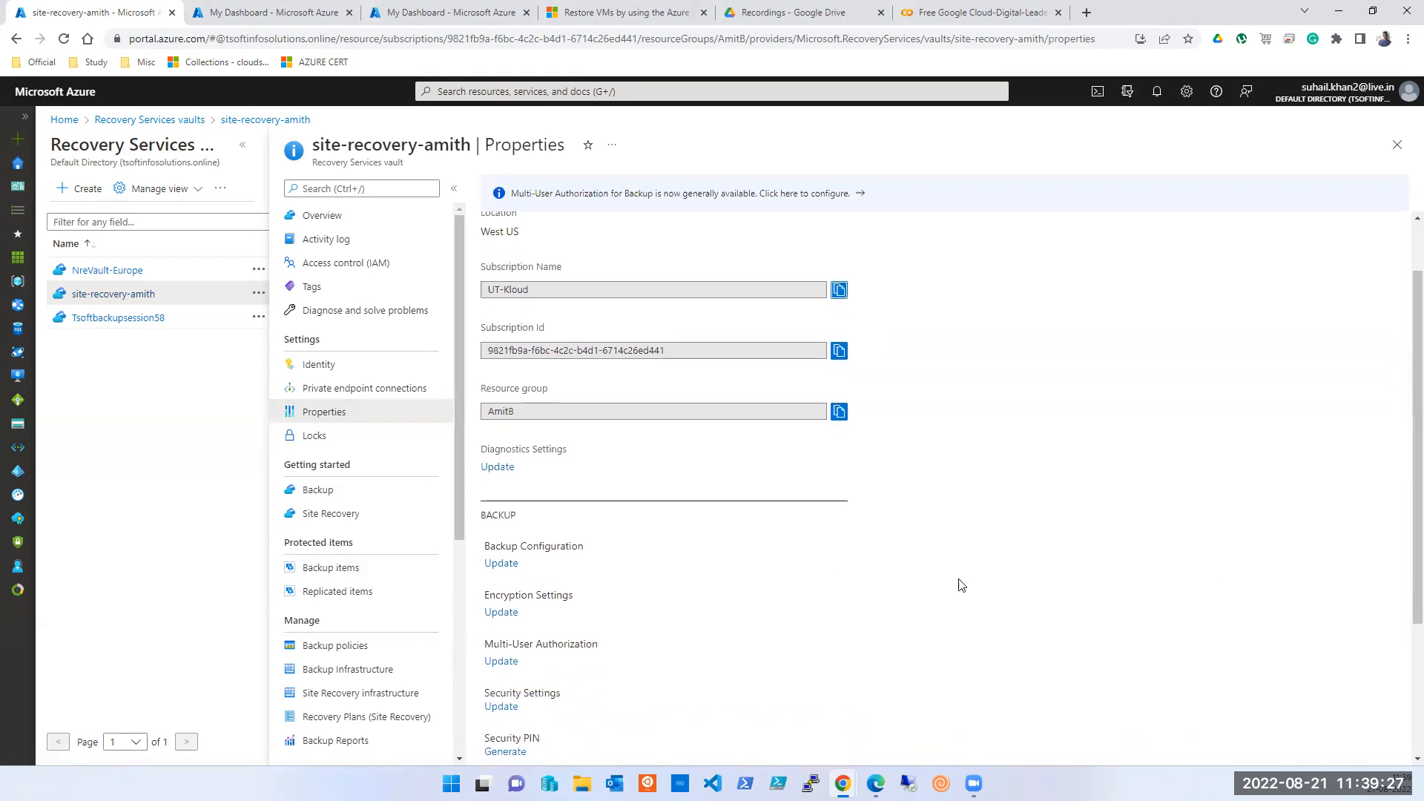
{"action": "scroll", "coordinate": [760, 555], "scroll_direction": "down", "scroll_amount": 2}
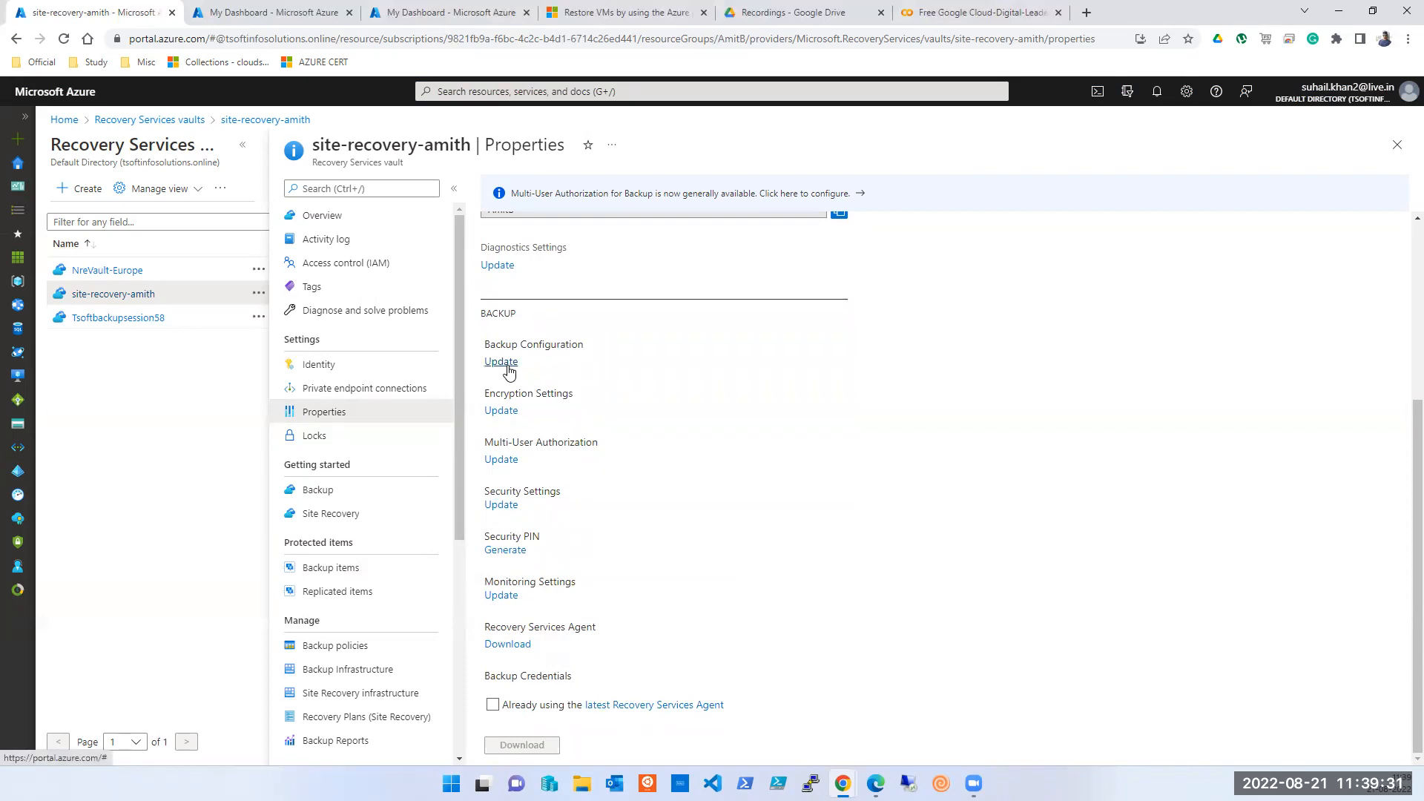
{"action": "left_click", "coordinate": [501, 505]}
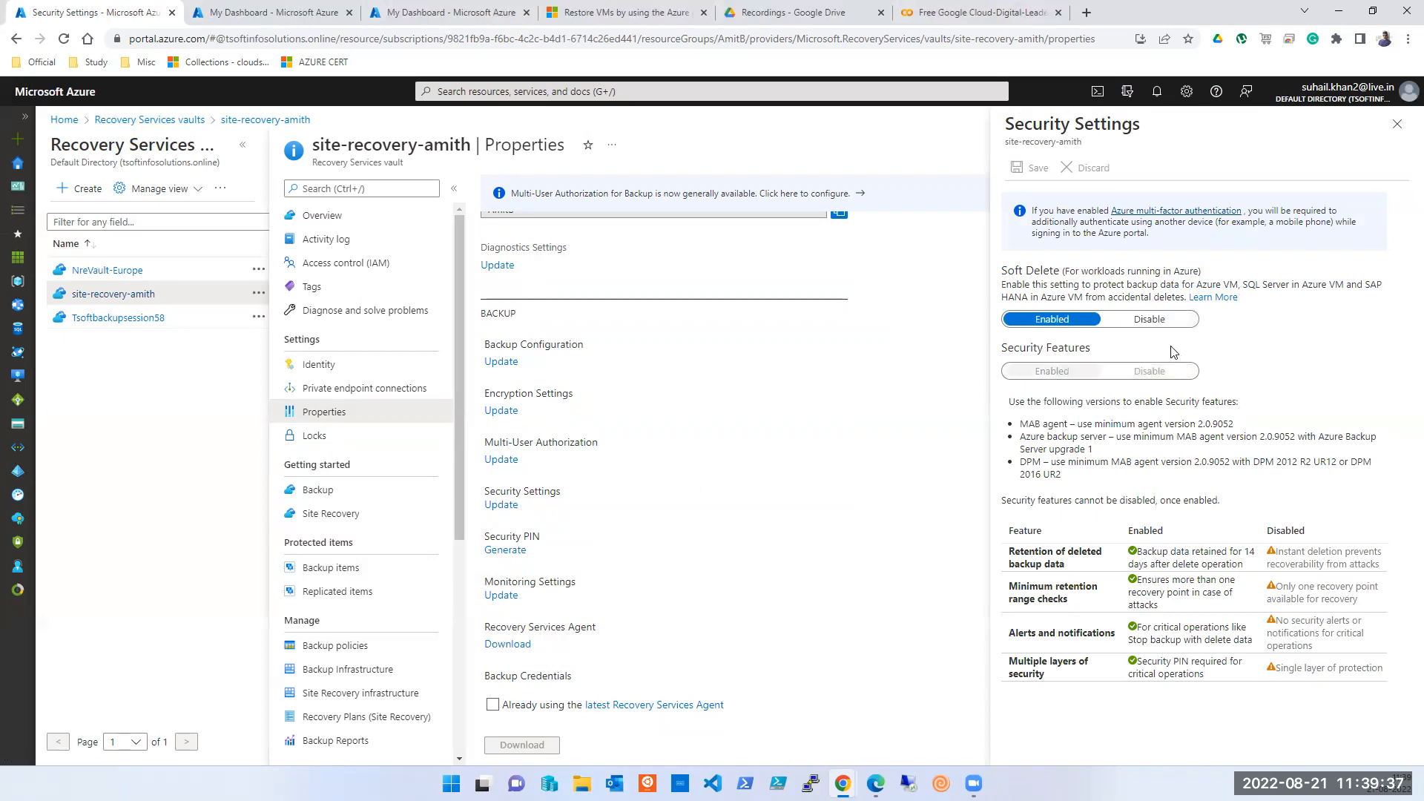
{"action": "left_click", "coordinate": [1172, 319]}
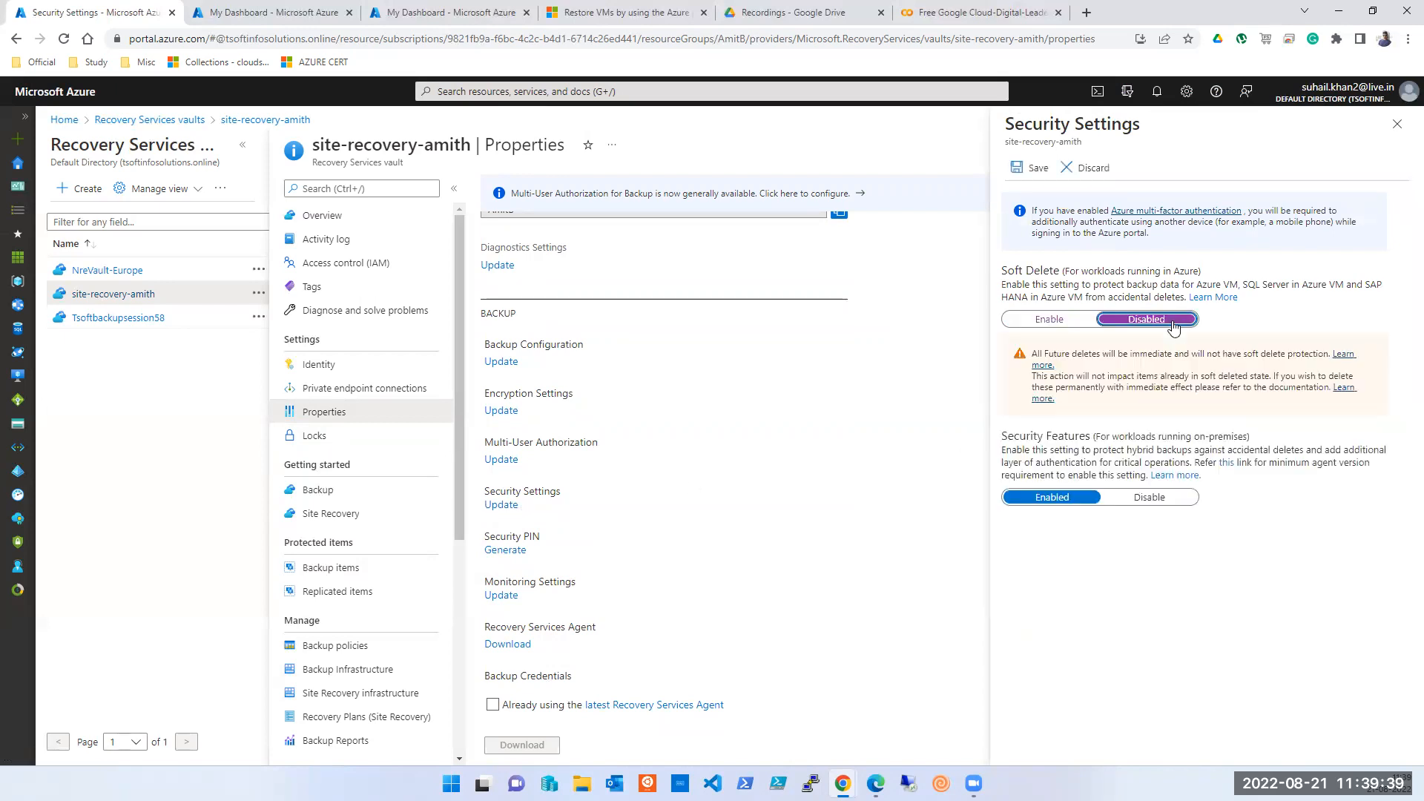
{"action": "left_click", "coordinate": [1036, 170]}
{"action": "left_click", "coordinate": [1038, 180]}
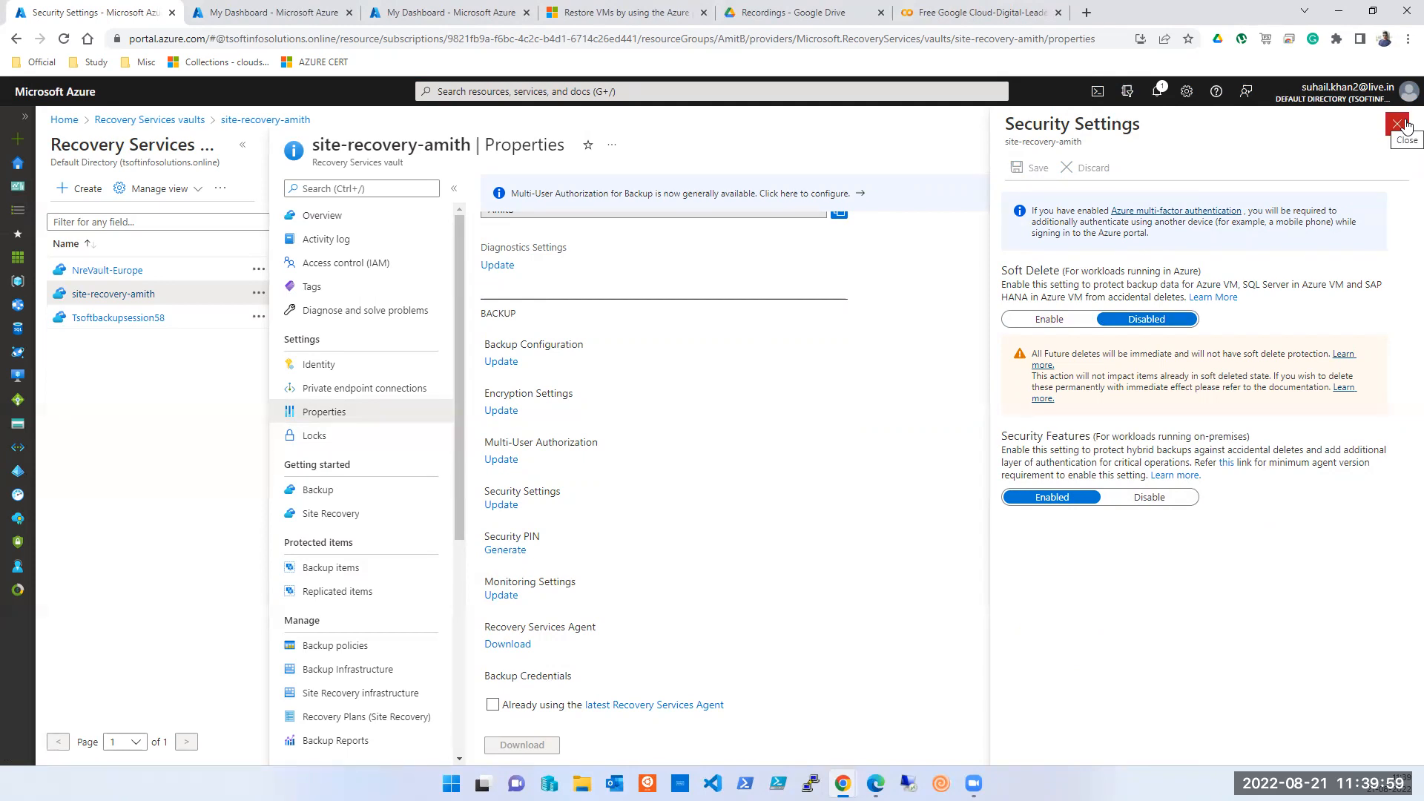
{"action": "left_click", "coordinate": [1398, 124]}
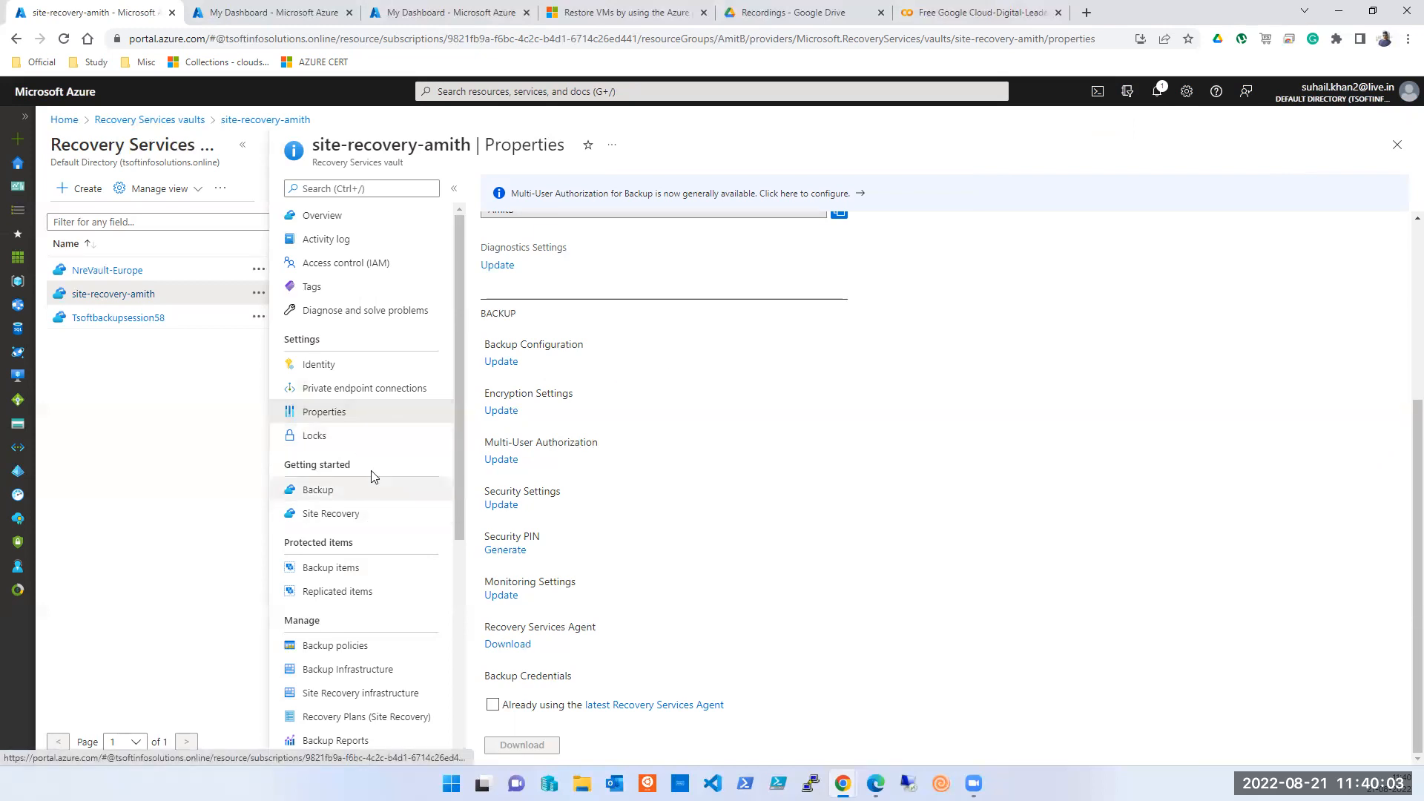
- Revisit the vault's Overview, Backup and Backup items pages, ending on Backup policies
{"action": "left_click", "coordinate": [336, 220]}
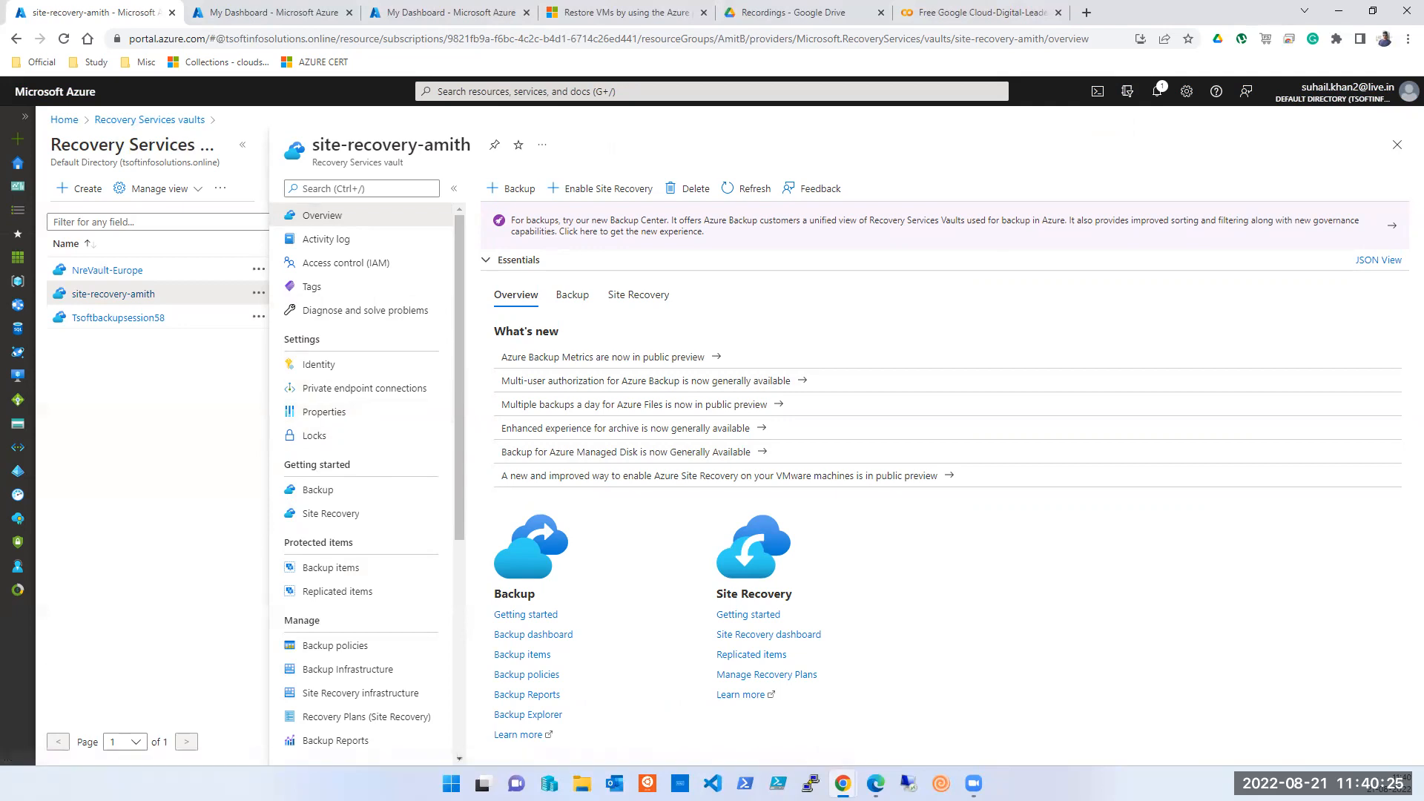
{"action": "key", "text": "super"}
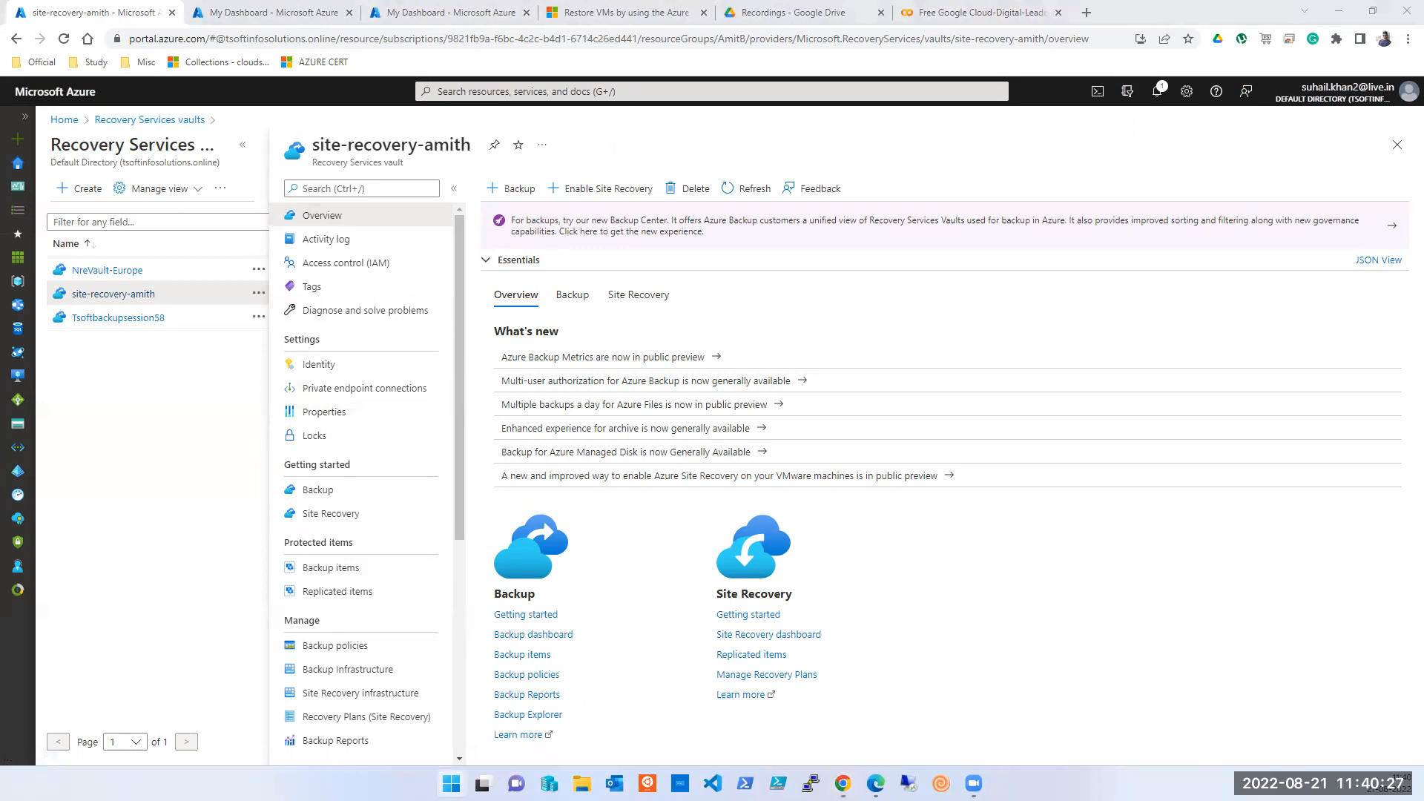
{"action": "key", "text": "Return"}
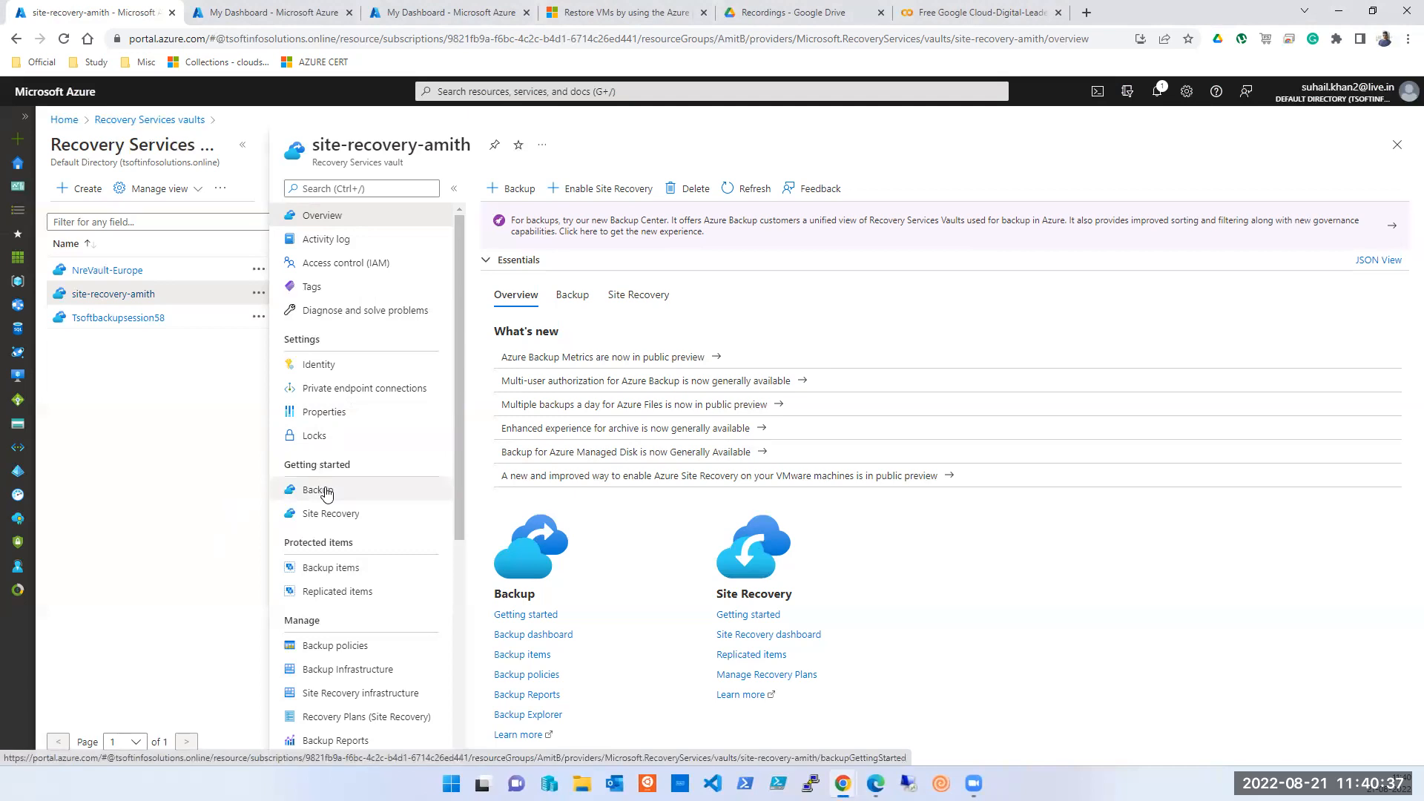
{"action": "left_click", "coordinate": [327, 493]}
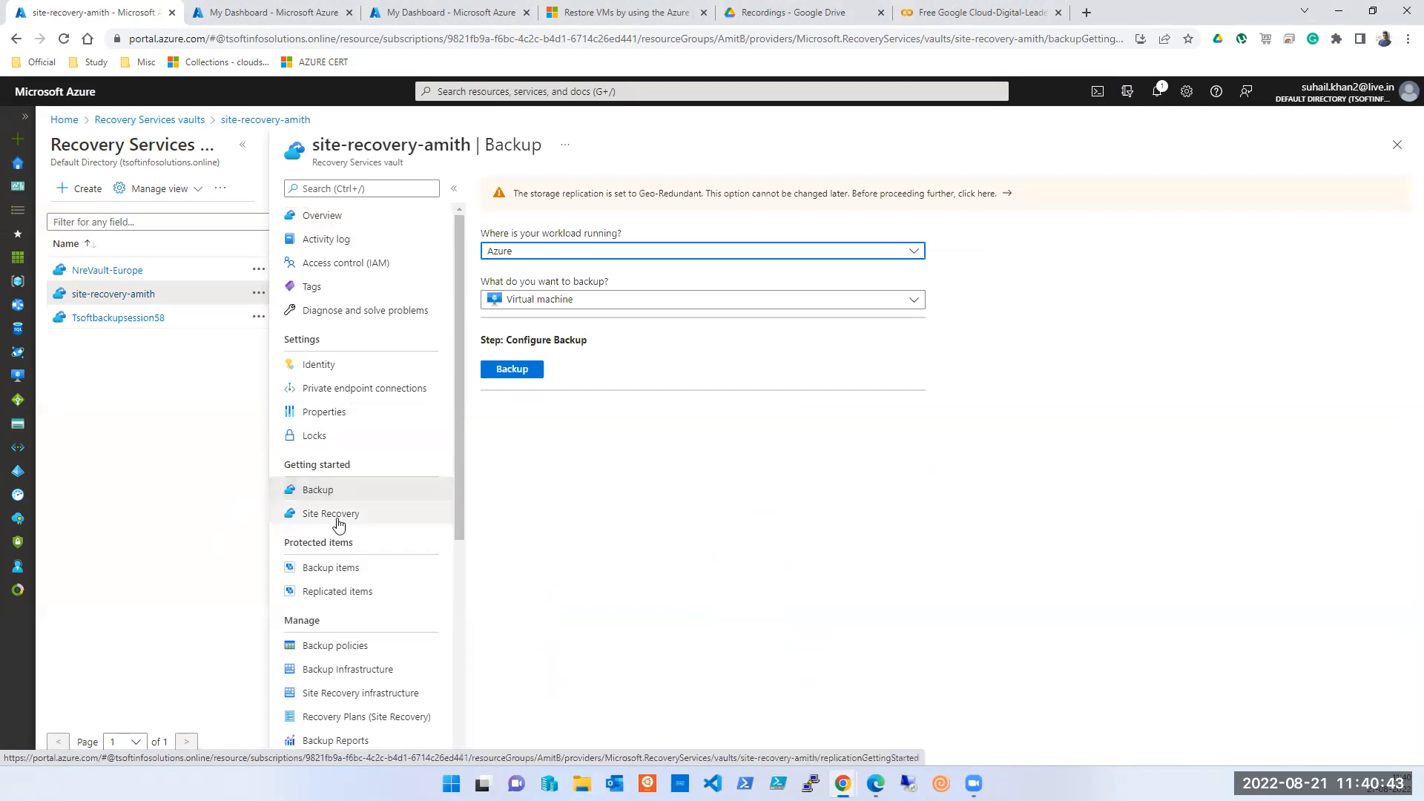
{"action": "left_click", "coordinate": [341, 568]}
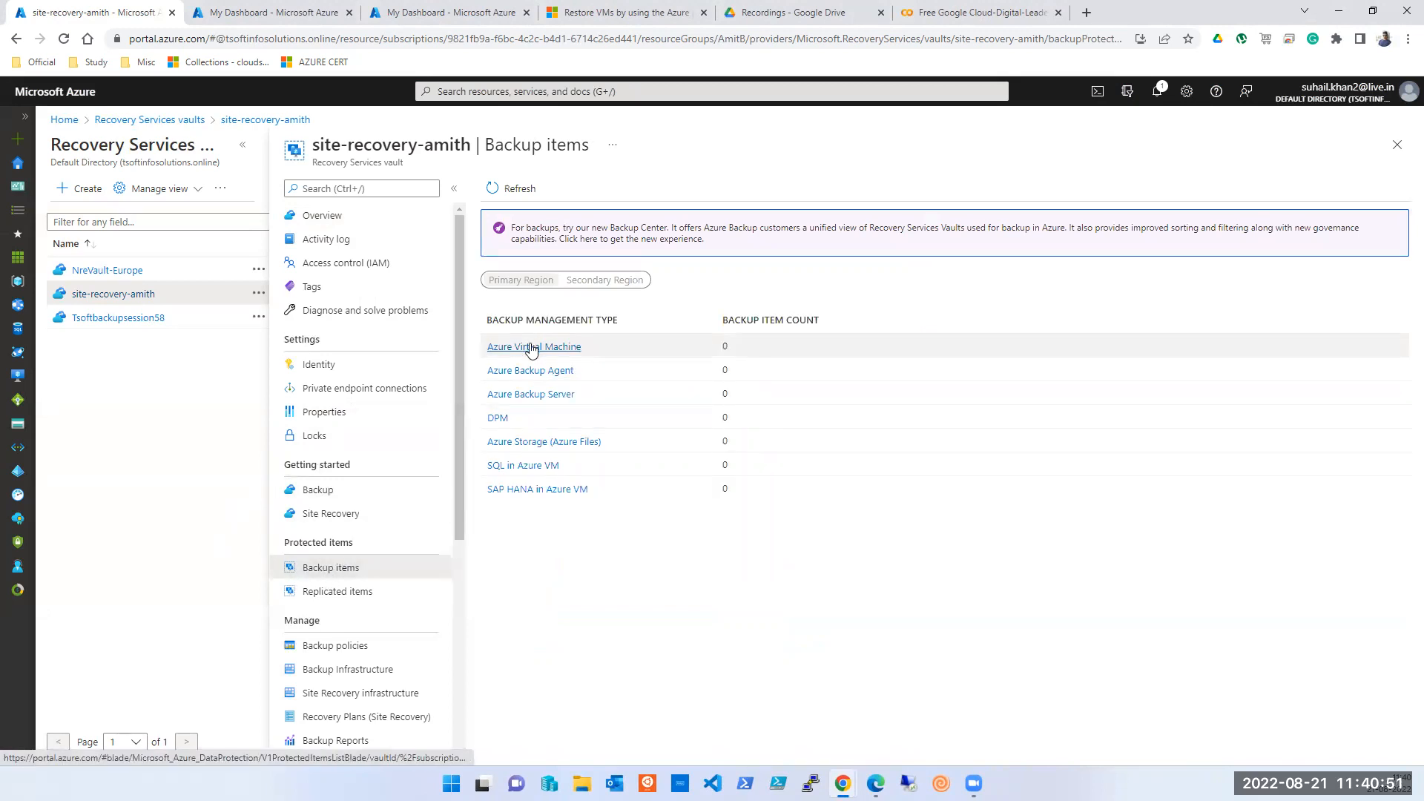
{"action": "left_click", "coordinate": [346, 654]}
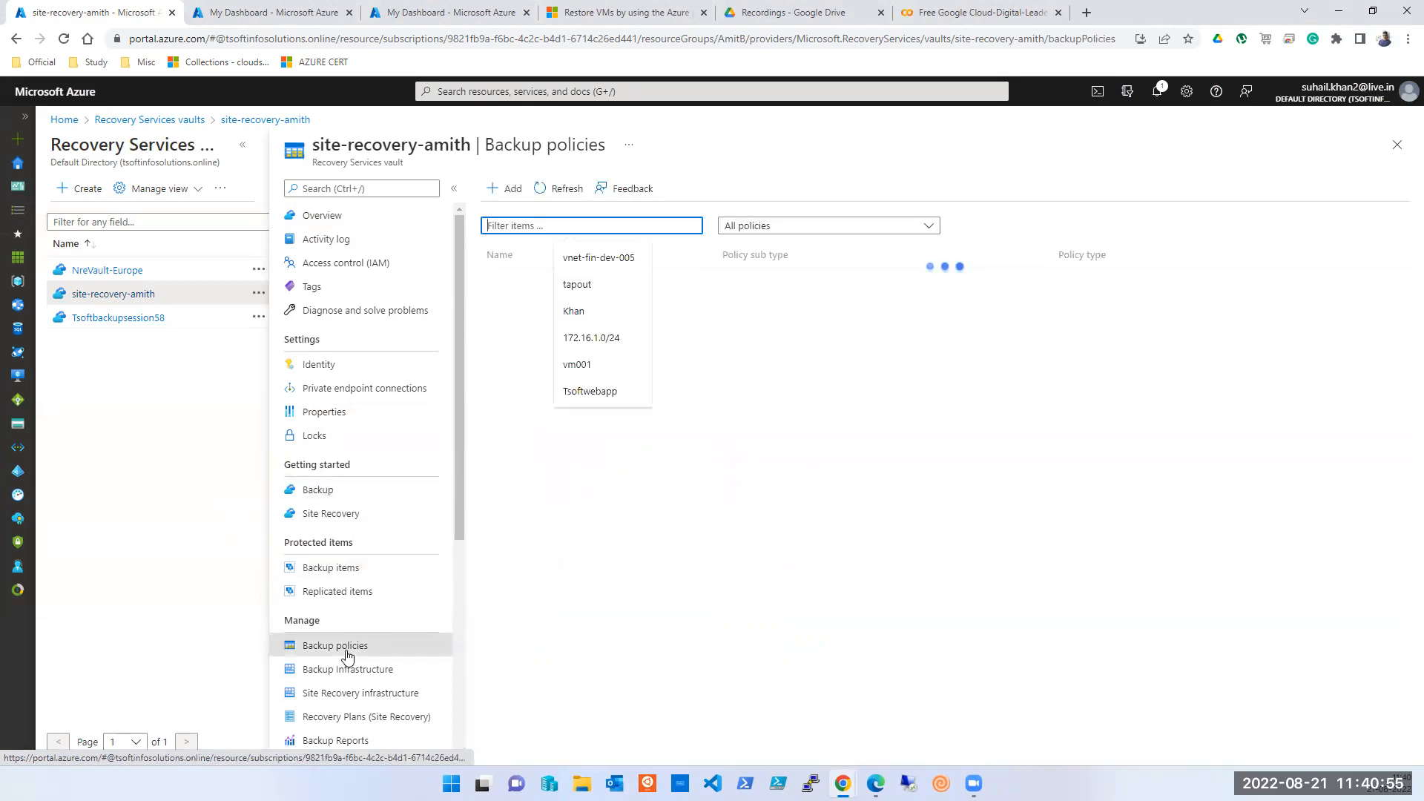
- Add a new Azure Virtual Machine backup policy in site-recovery-amith and pick the Enhanced sub type
{"action": "left_click", "coordinate": [1147, 618]}
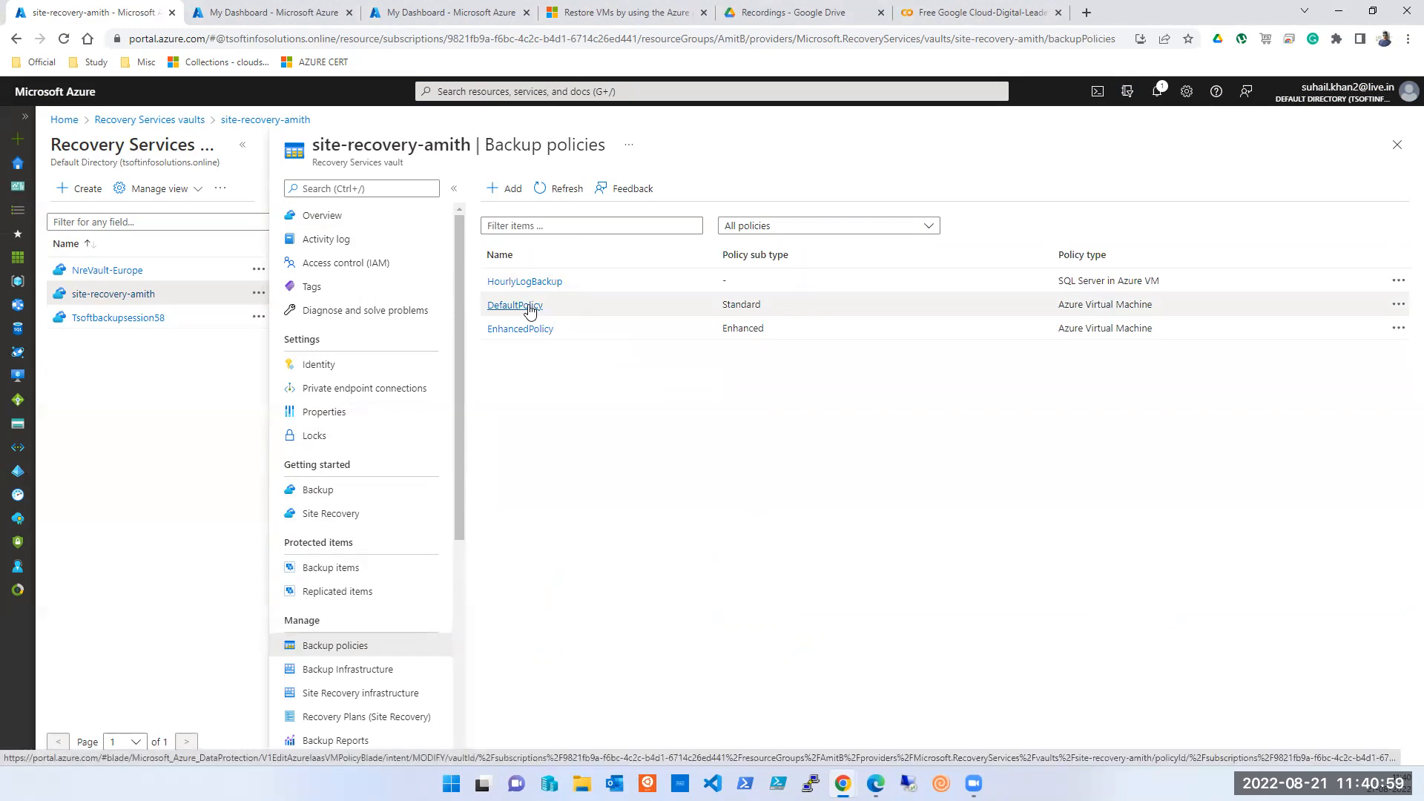
{"action": "left_click", "coordinate": [501, 198]}
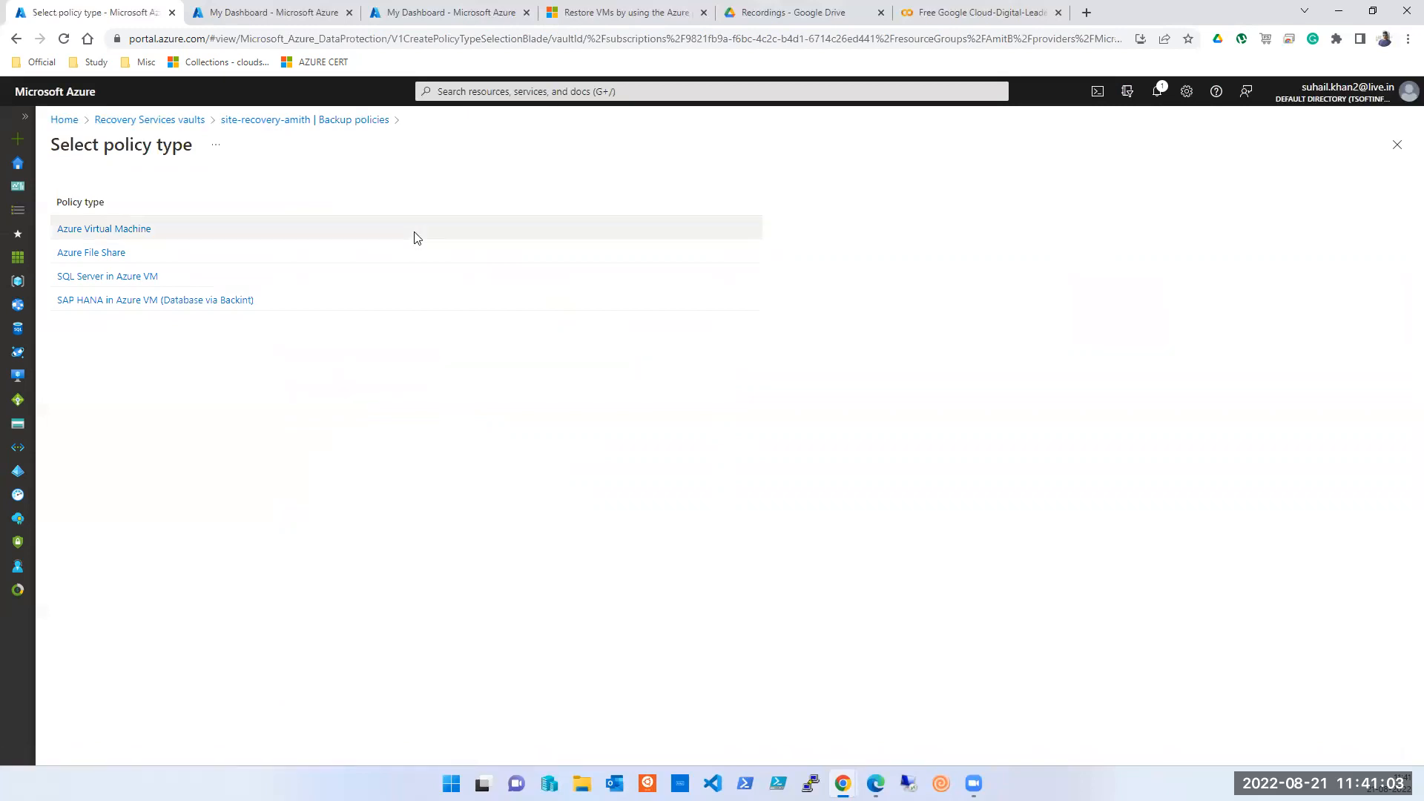
{"action": "left_click", "coordinate": [126, 236]}
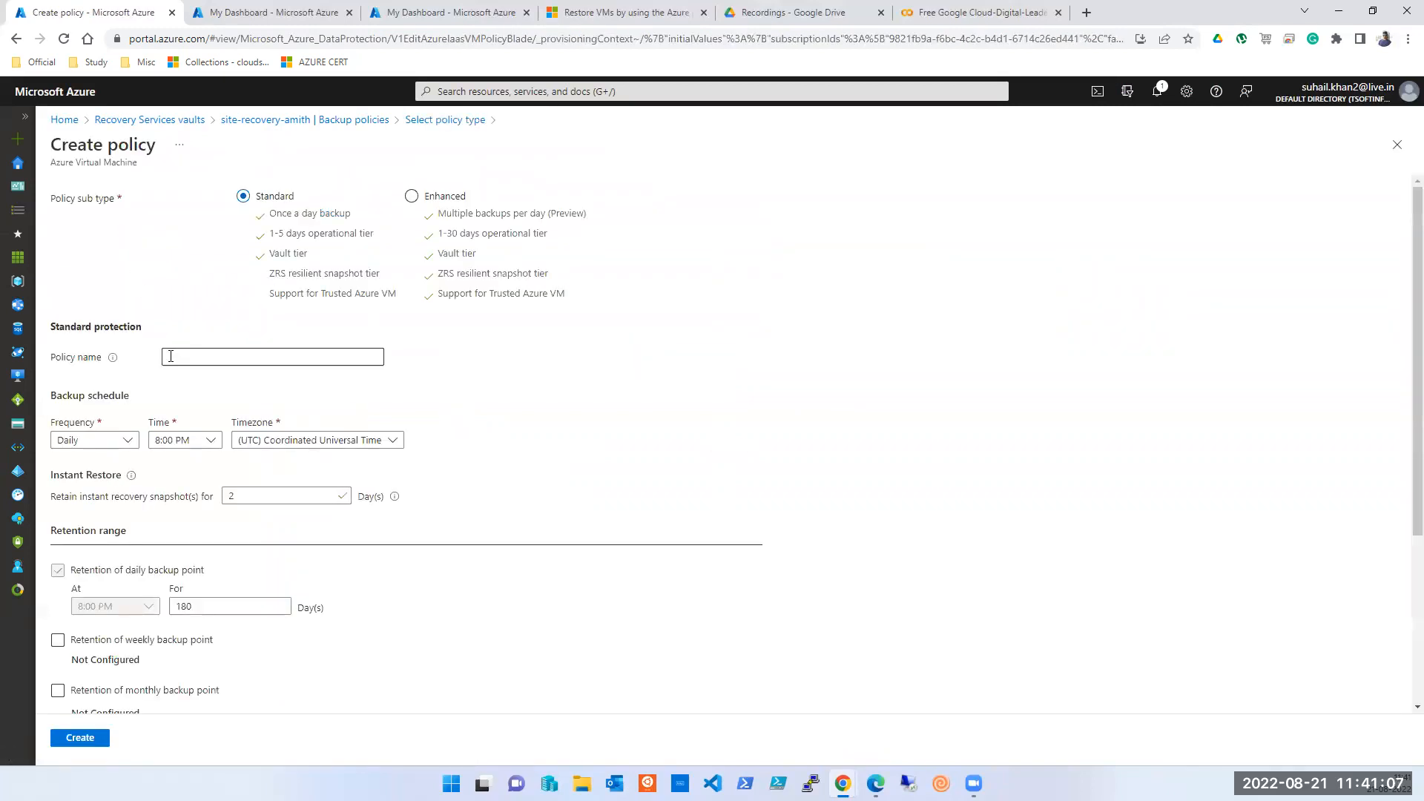
{"action": "scroll", "coordinate": [216, 404], "scroll_direction": "down", "scroll_amount": 1}
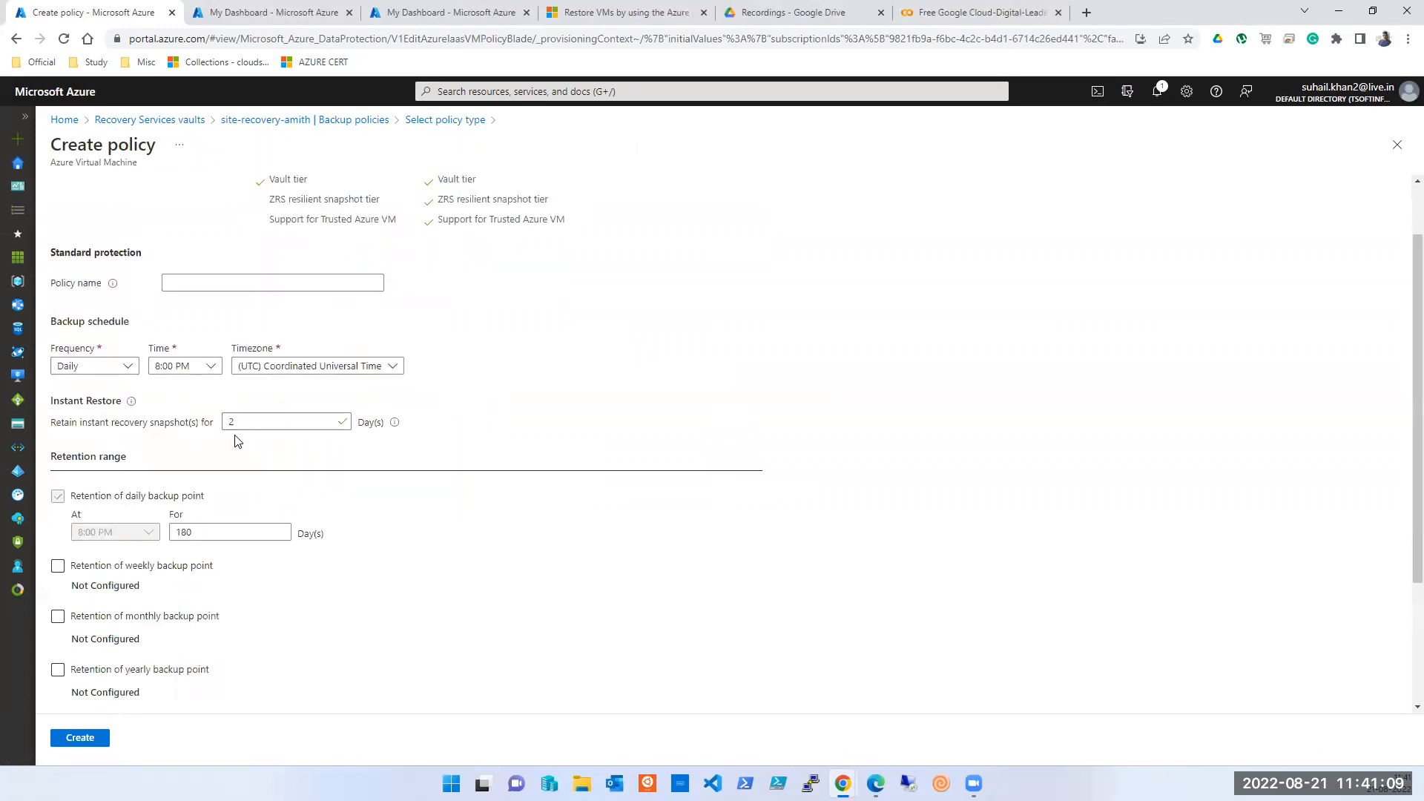
{"action": "scroll", "coordinate": [235, 439], "scroll_direction": "up", "scroll_amount": 1}
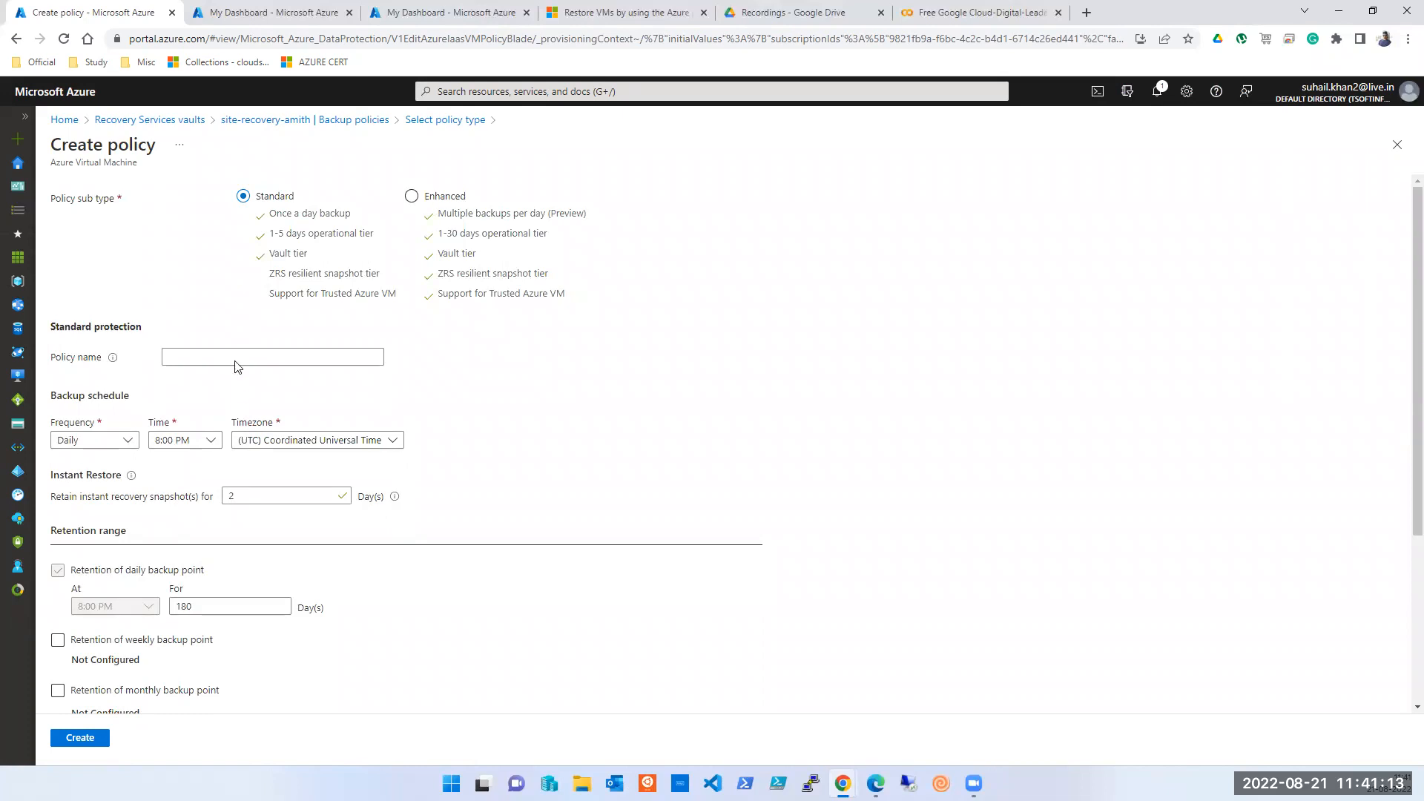
{"action": "left_click", "coordinate": [414, 197]}
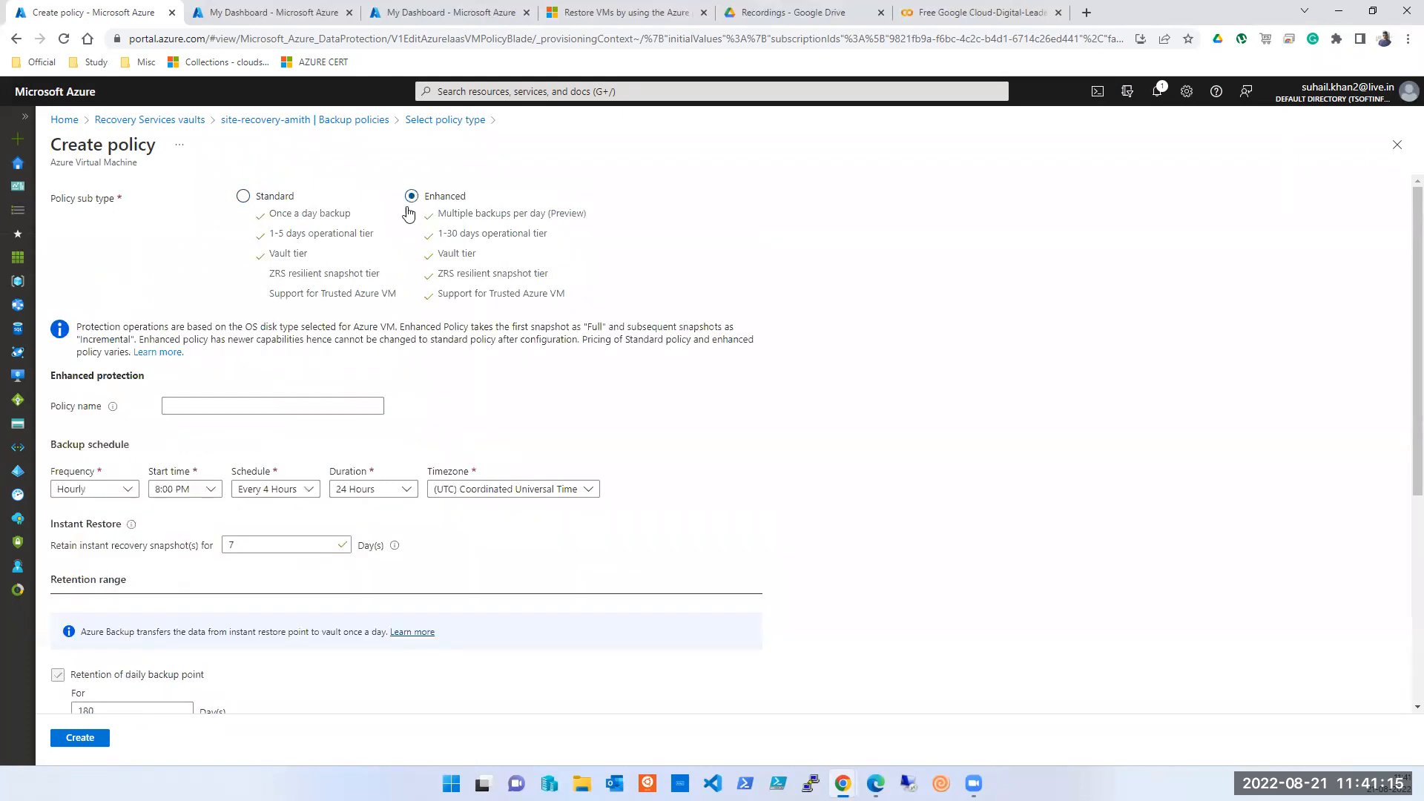
- Keep Hourly frequency, toggle Enhanced and back to Standard, and open the Timezone choices
{"action": "left_click", "coordinate": [102, 490]}
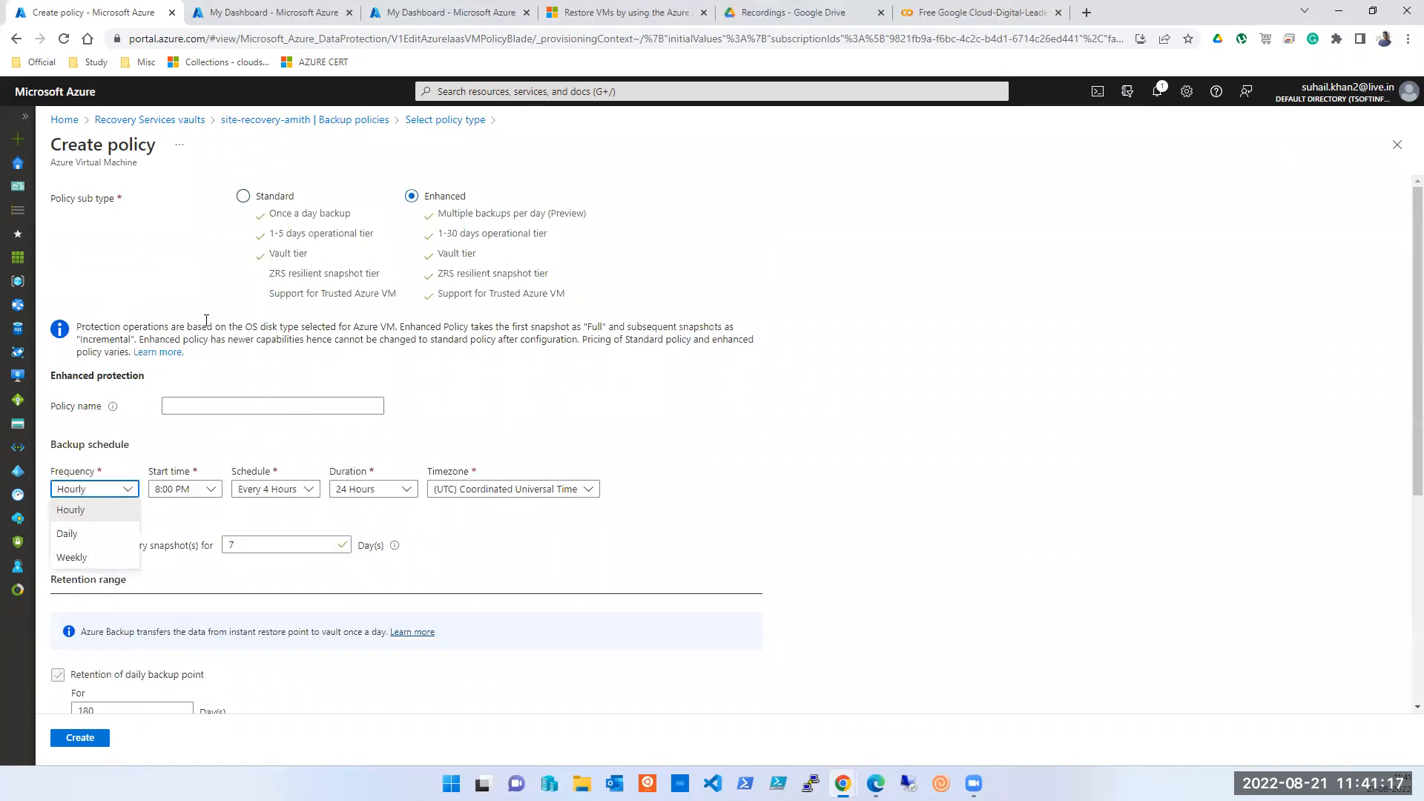
{"action": "left_click", "coordinate": [264, 197]}
{"action": "left_click", "coordinate": [257, 203]}
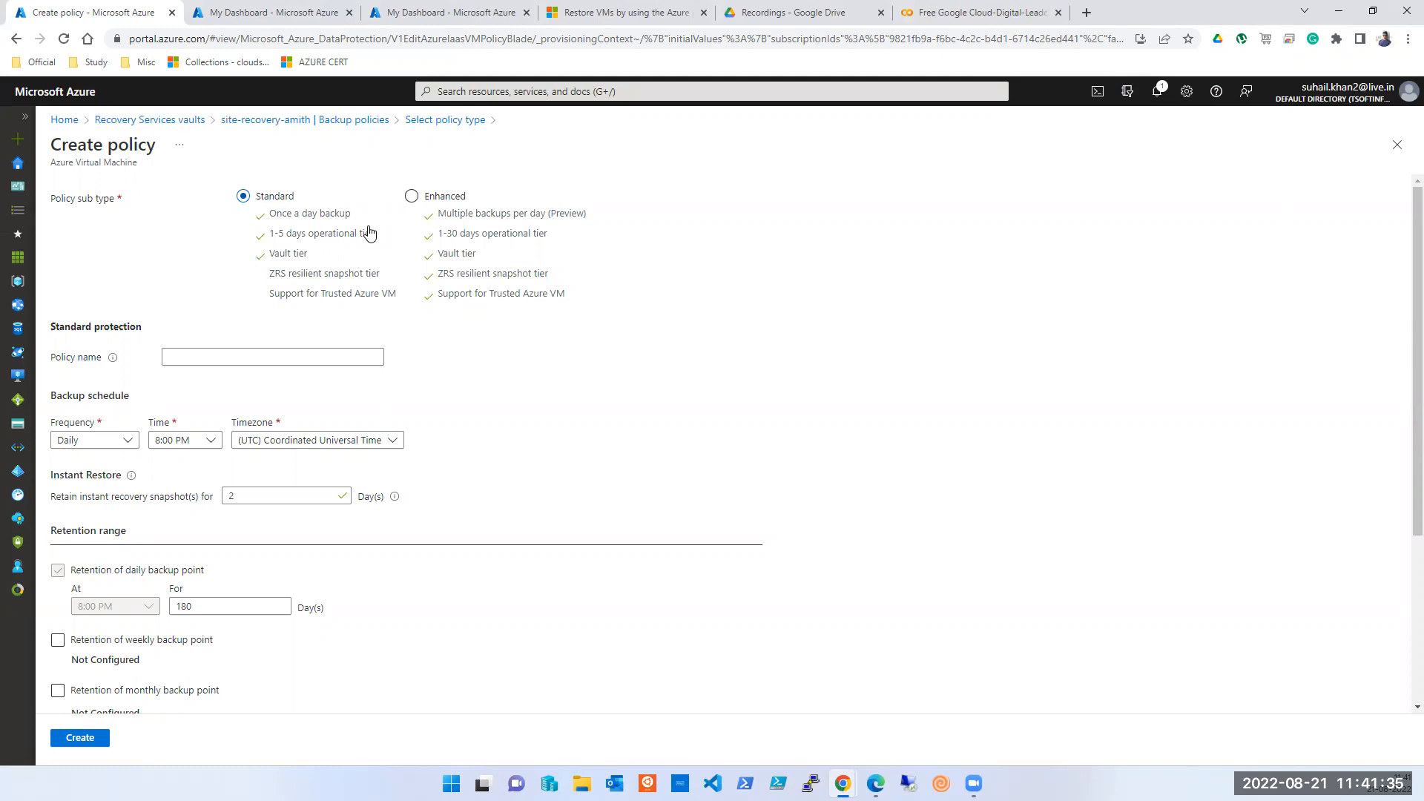
{"action": "left_click", "coordinate": [412, 198]}
{"action": "left_click", "coordinate": [290, 200]}
{"action": "left_click", "coordinate": [317, 445]}
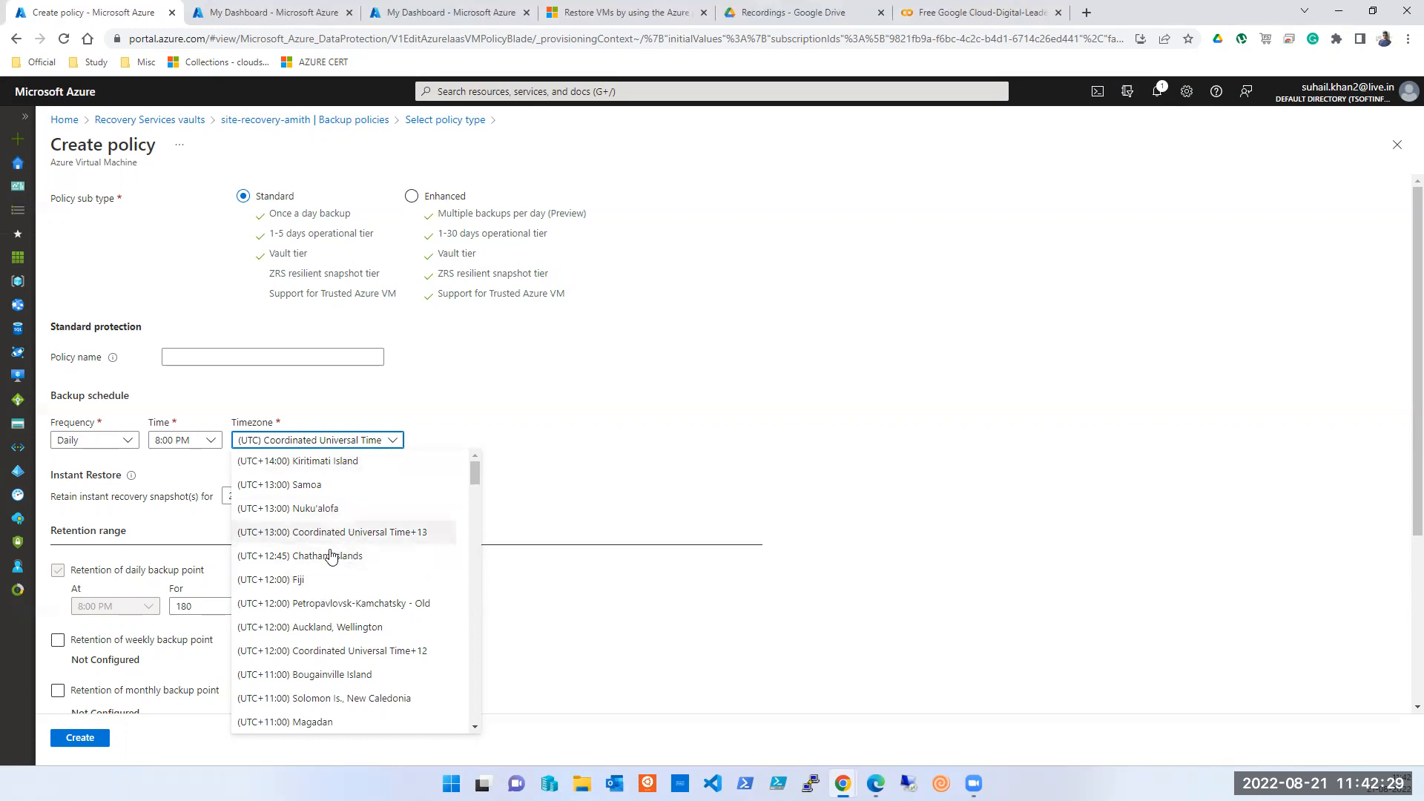
- Leave the time zone at UTC and edit the snapshot retention days and resource group name fields
{"action": "left_click", "coordinate": [656, 335]}
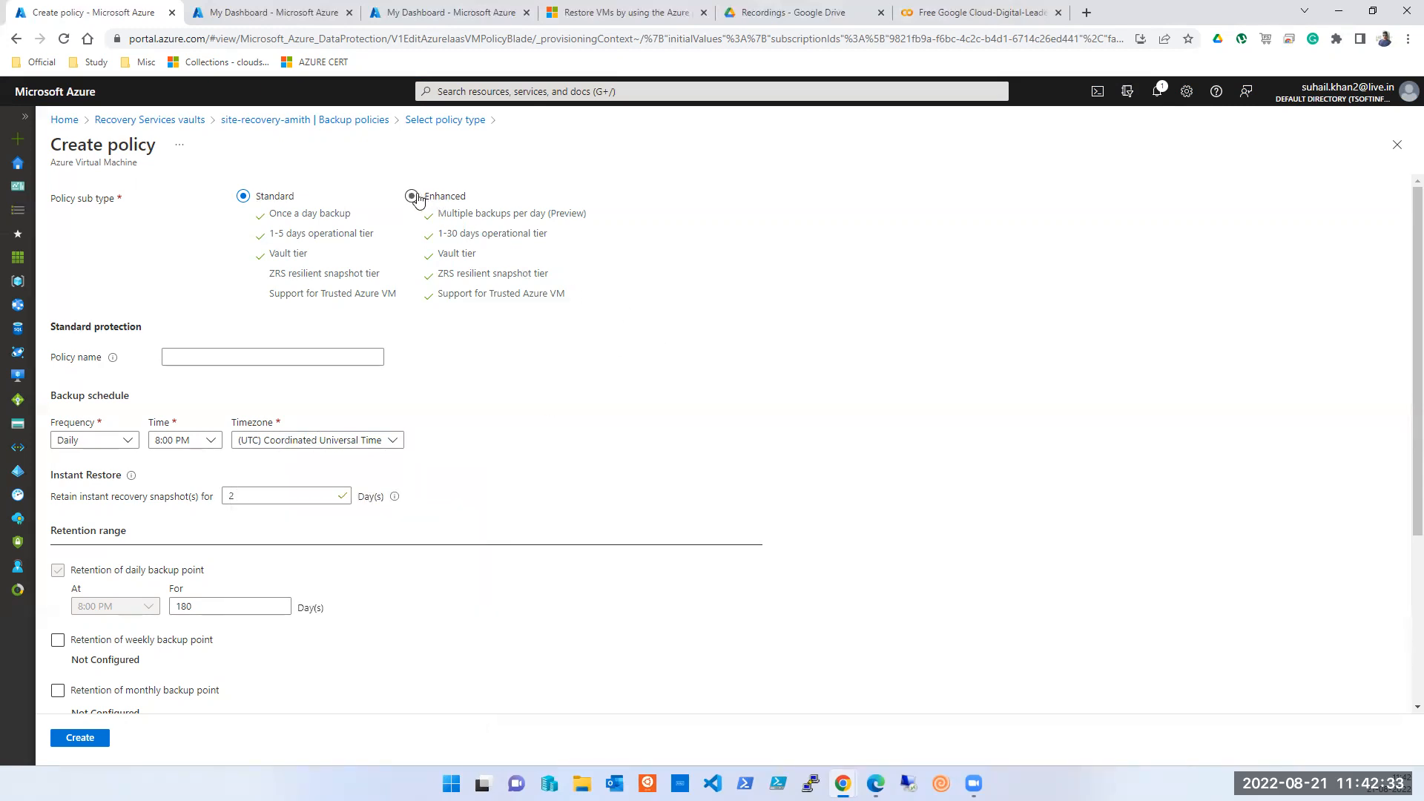
{"action": "left_click", "coordinate": [274, 502]}
{"action": "scroll", "coordinate": [250, 497], "scroll_direction": "down", "scroll_amount": 3}
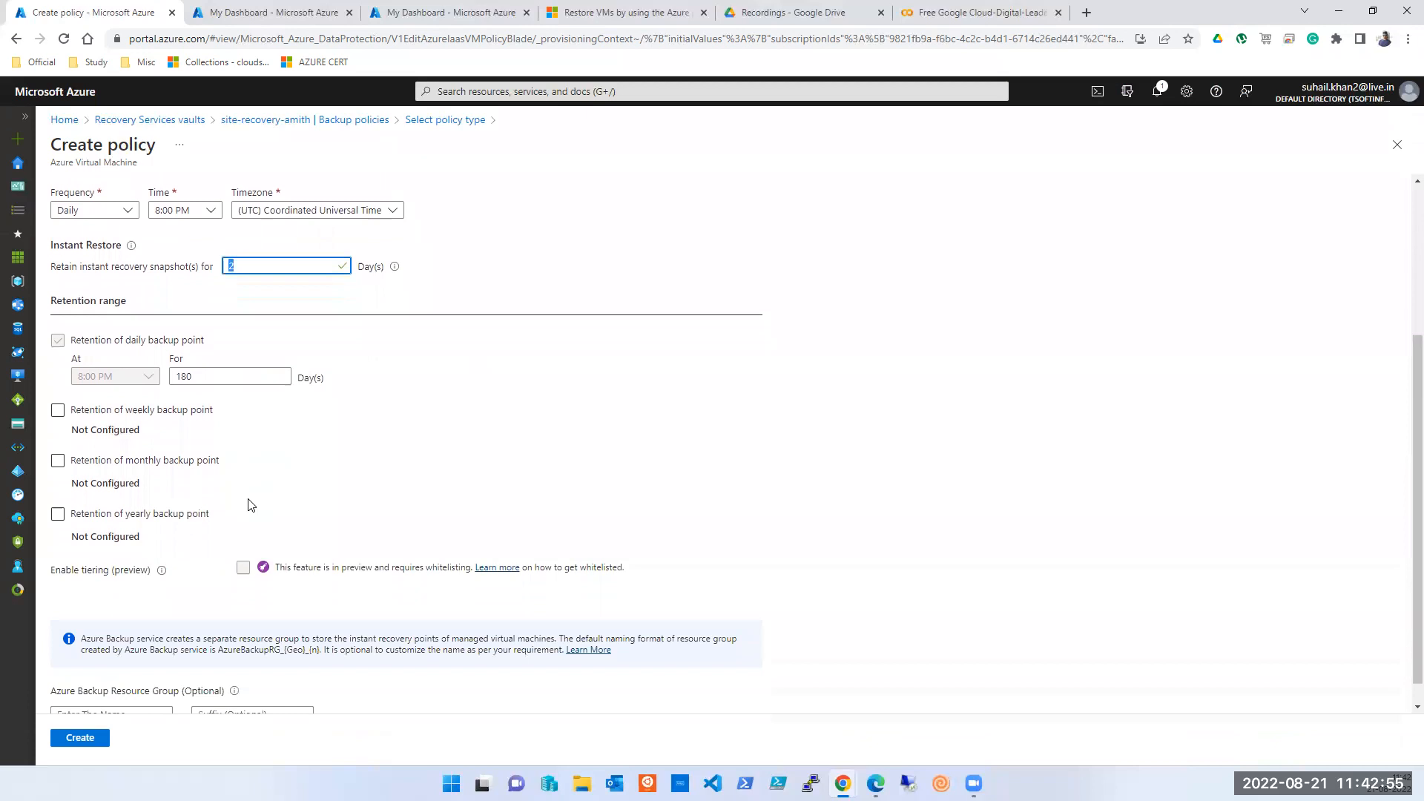
{"action": "scroll", "coordinate": [248, 499], "scroll_direction": "down", "scroll_amount": 1}
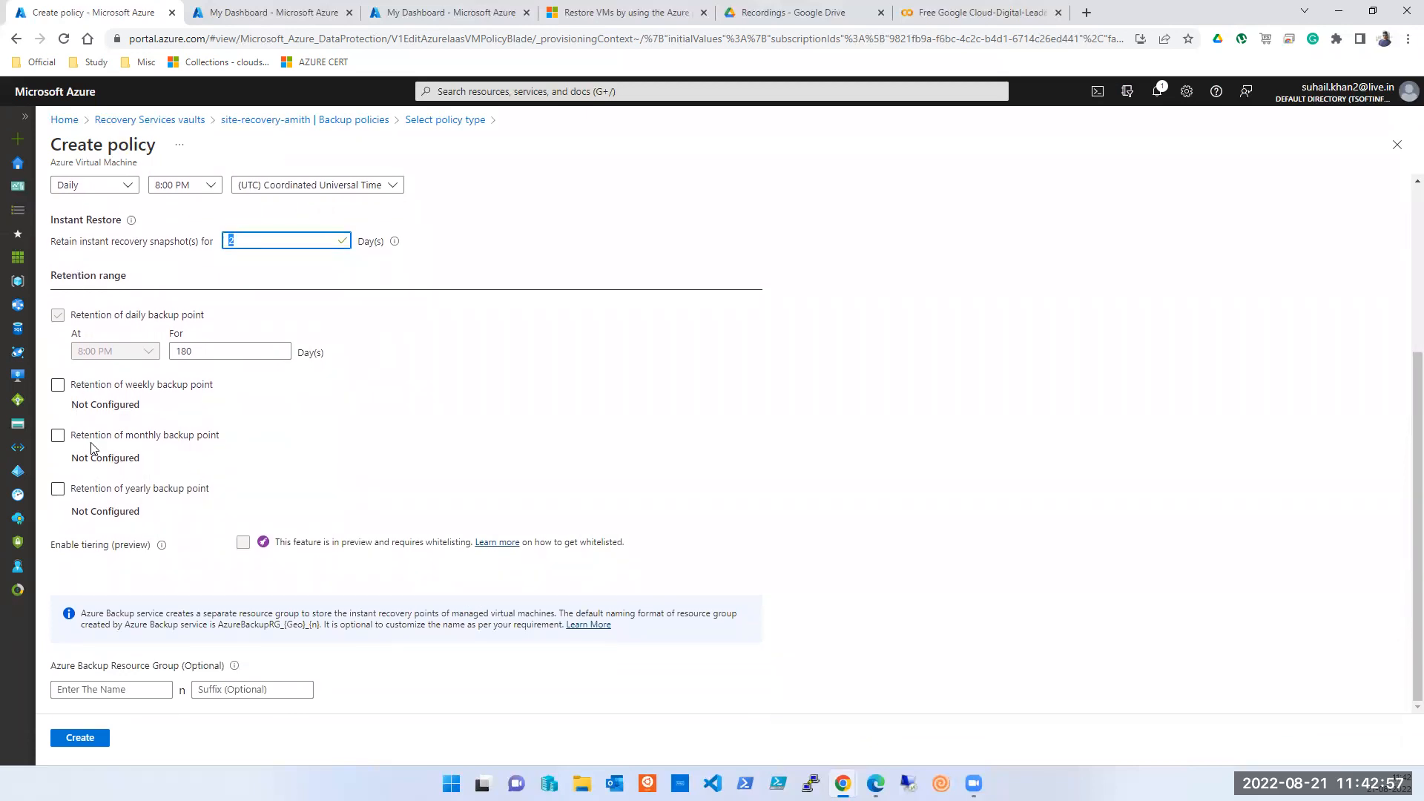
{"action": "left_click", "coordinate": [121, 690]}
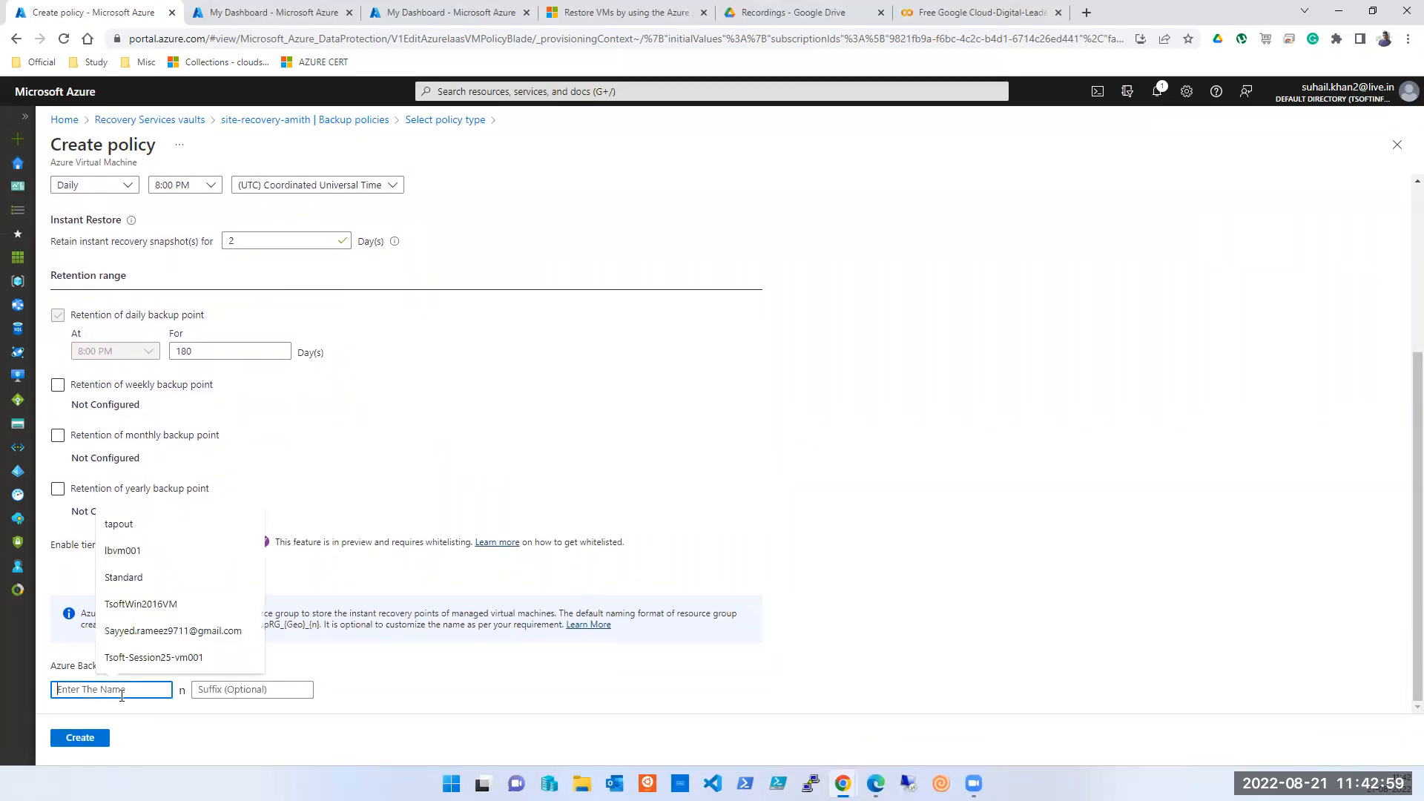
{"action": "left_click", "coordinate": [250, 688]}
{"action": "left_click", "coordinate": [143, 689]}
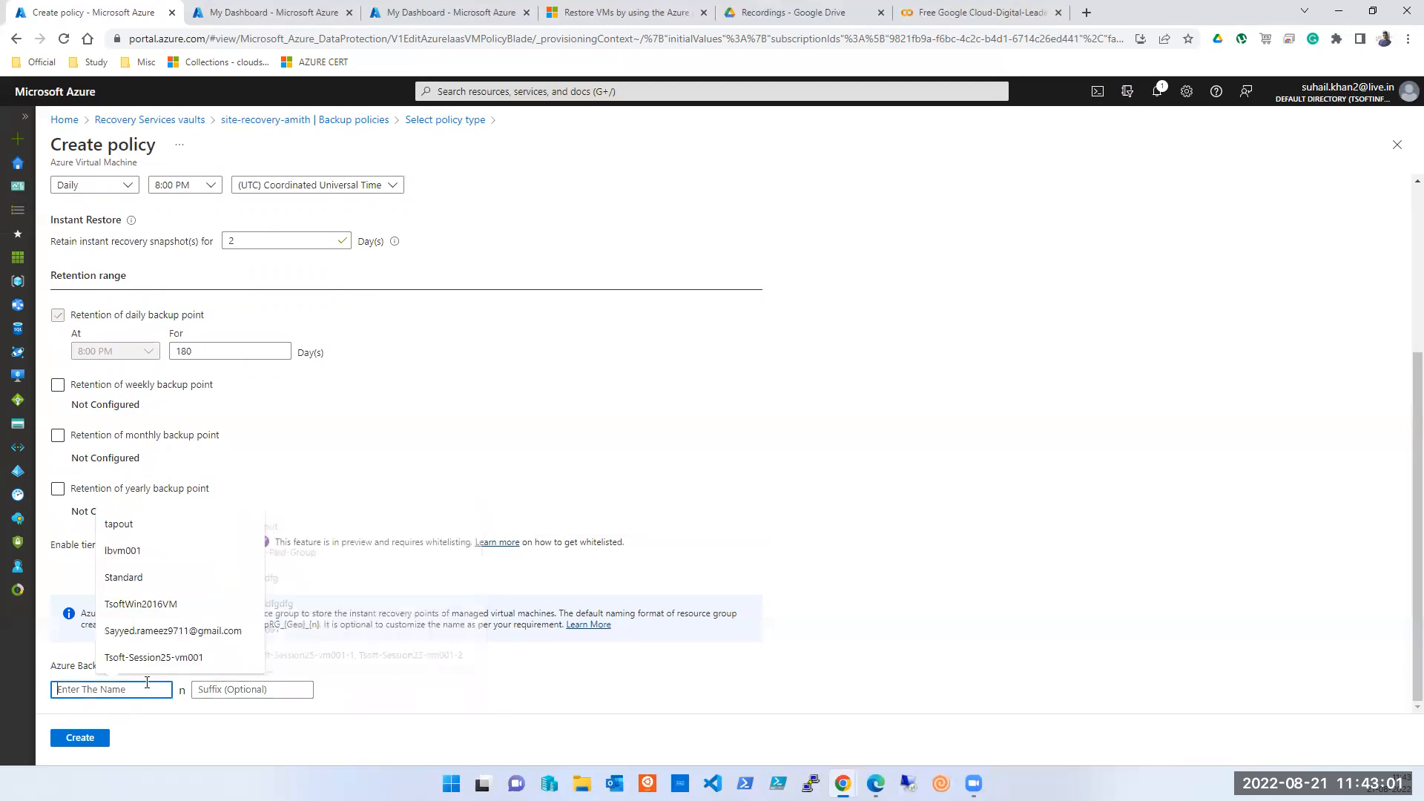
{"action": "left_click", "coordinate": [486, 709]}
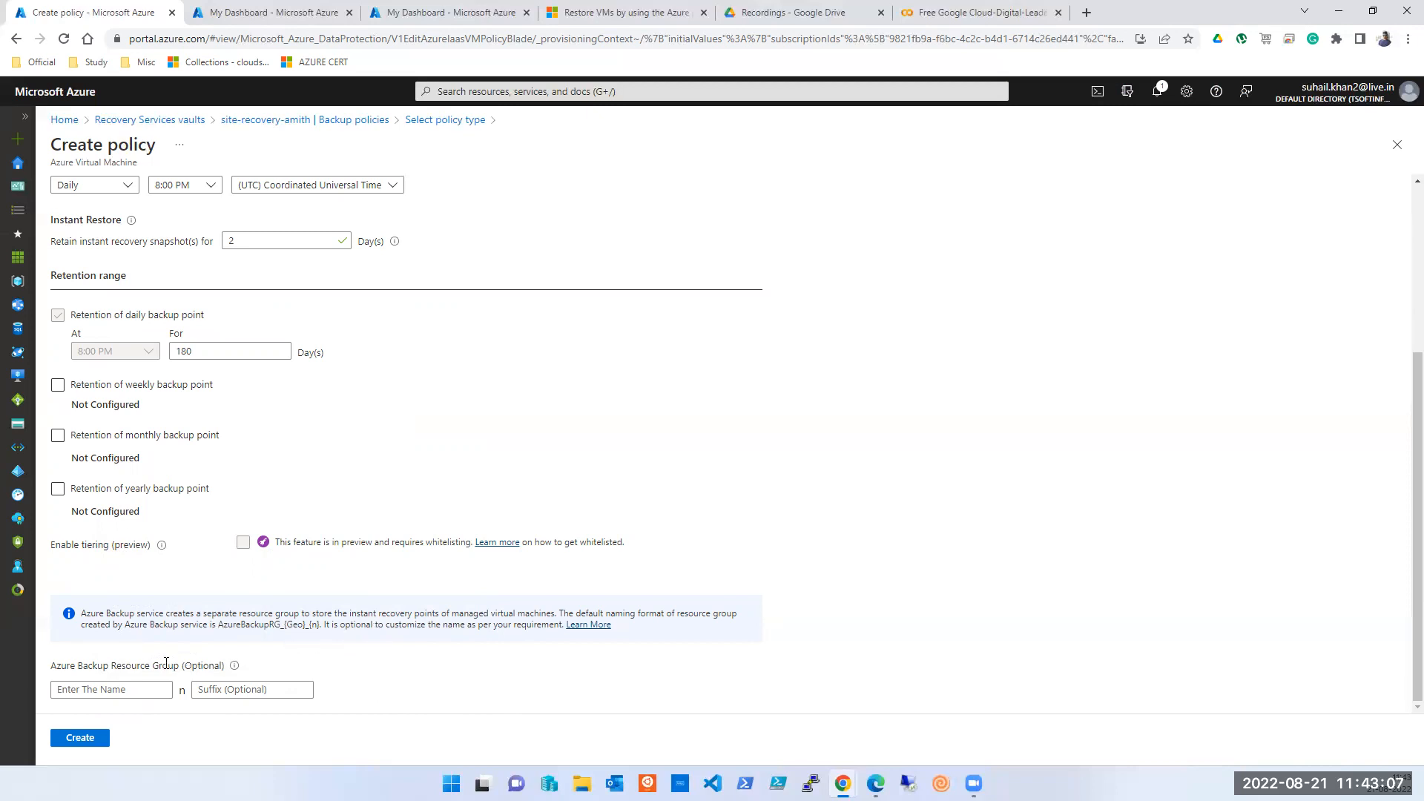
{"action": "mouse_move", "coordinate": [235, 667]}
- Toggle the sub type to Enhanced and back to Standard, then close the policy form unsaved
{"action": "scroll", "coordinate": [355, 629], "scroll_direction": "up", "scroll_amount": 3}
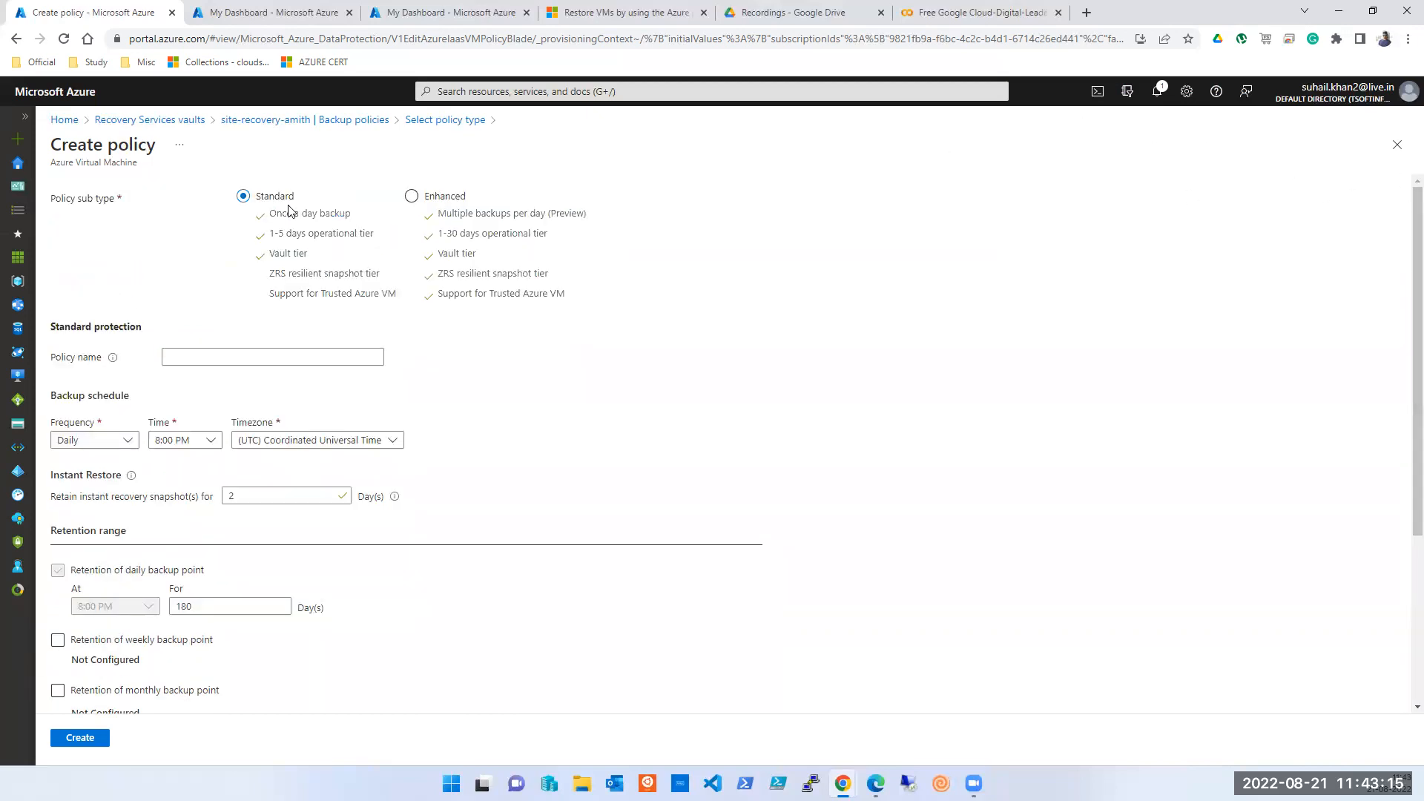
{"action": "left_click", "coordinate": [410, 196]}
{"action": "left_click", "coordinate": [302, 213]}
{"action": "left_click", "coordinate": [1399, 141]}
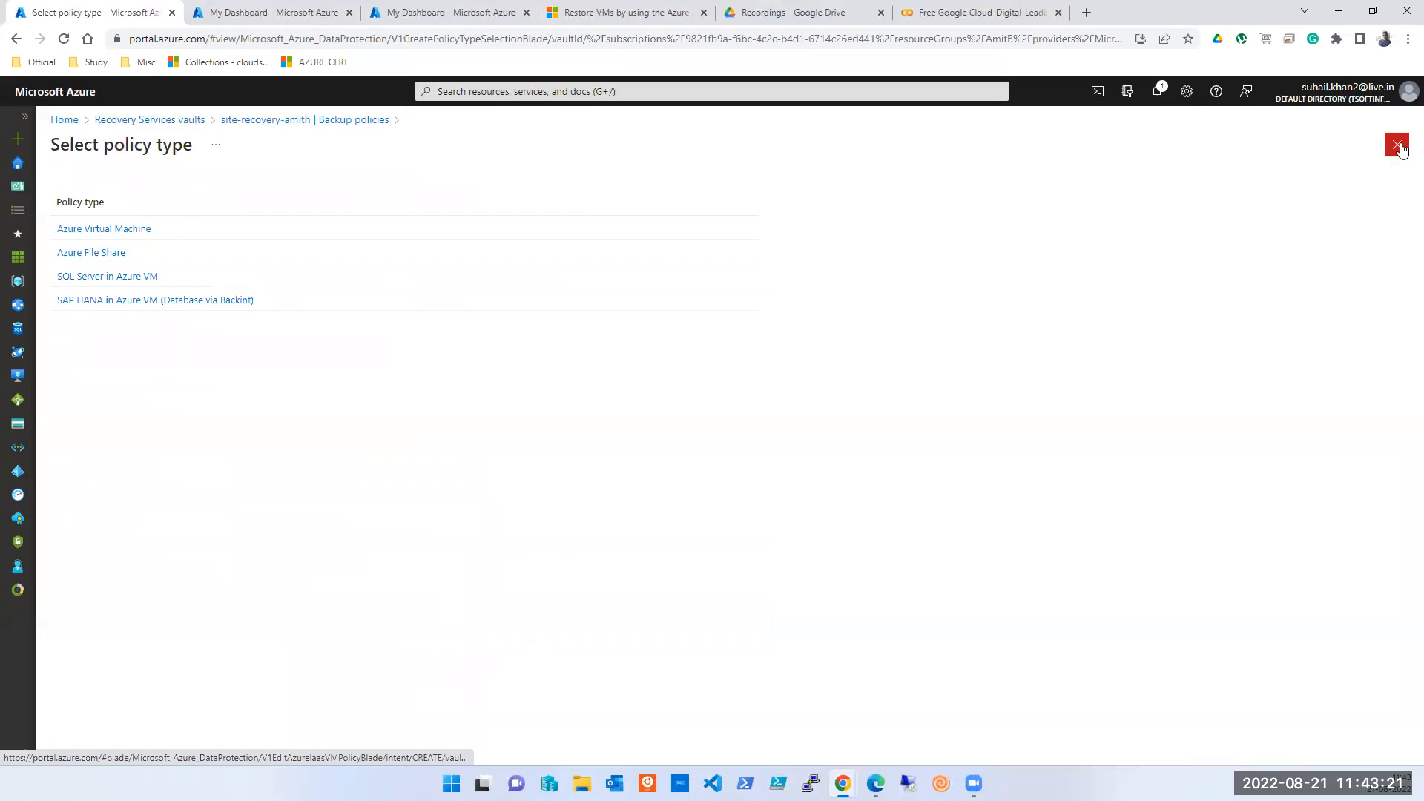
- Dismiss the policy type list, scroll through site-recovery-amith's Backup policies, and close the vault
{"action": "left_click", "coordinate": [1399, 154]}
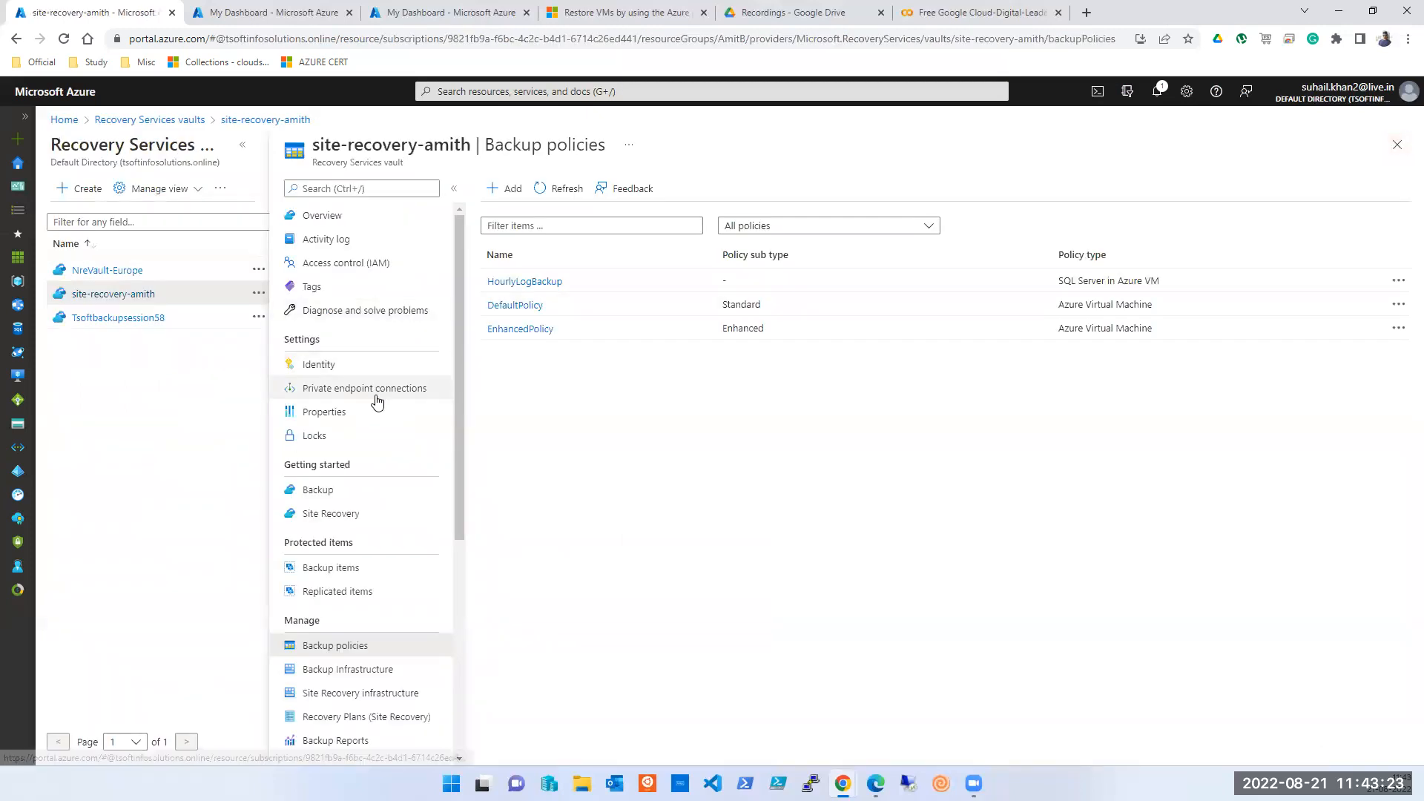
{"action": "scroll", "coordinate": [373, 445], "scroll_direction": "down", "scroll_amount": 1}
{"action": "scroll", "coordinate": [364, 627], "scroll_direction": "down", "scroll_amount": 3}
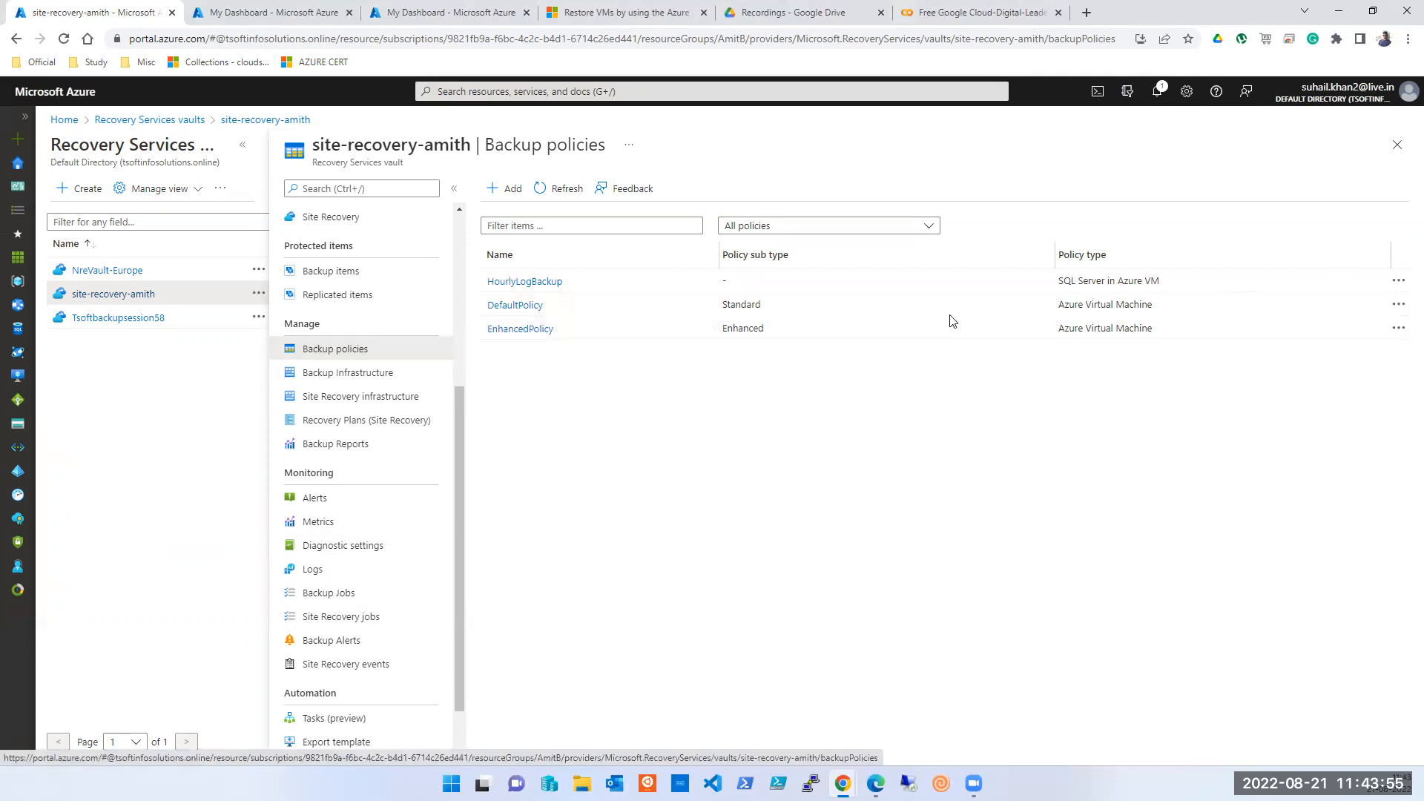
{"action": "left_click", "coordinate": [1396, 145]}
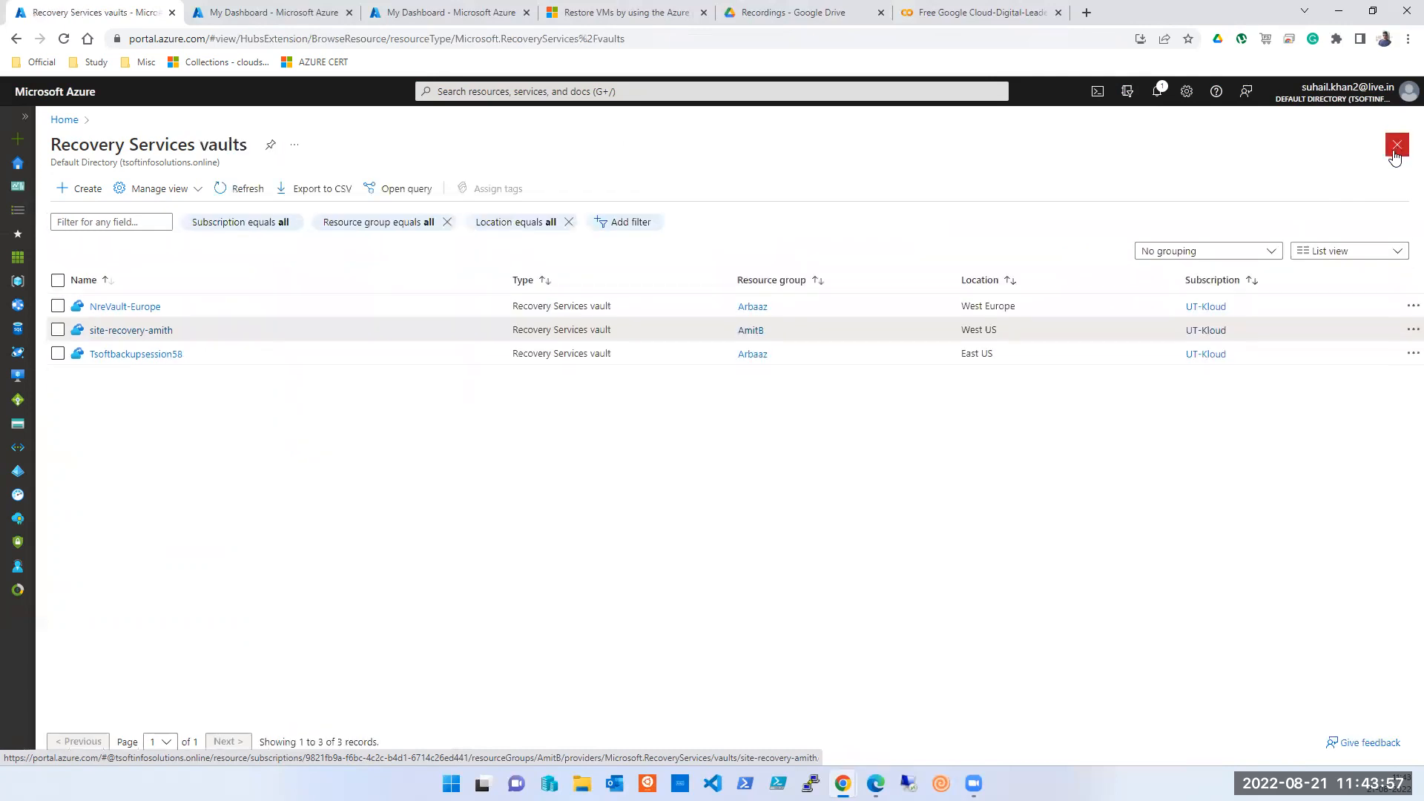
- Open site-recovery-amith and check that its Backup items list is empty
{"action": "left_click", "coordinate": [141, 329]}
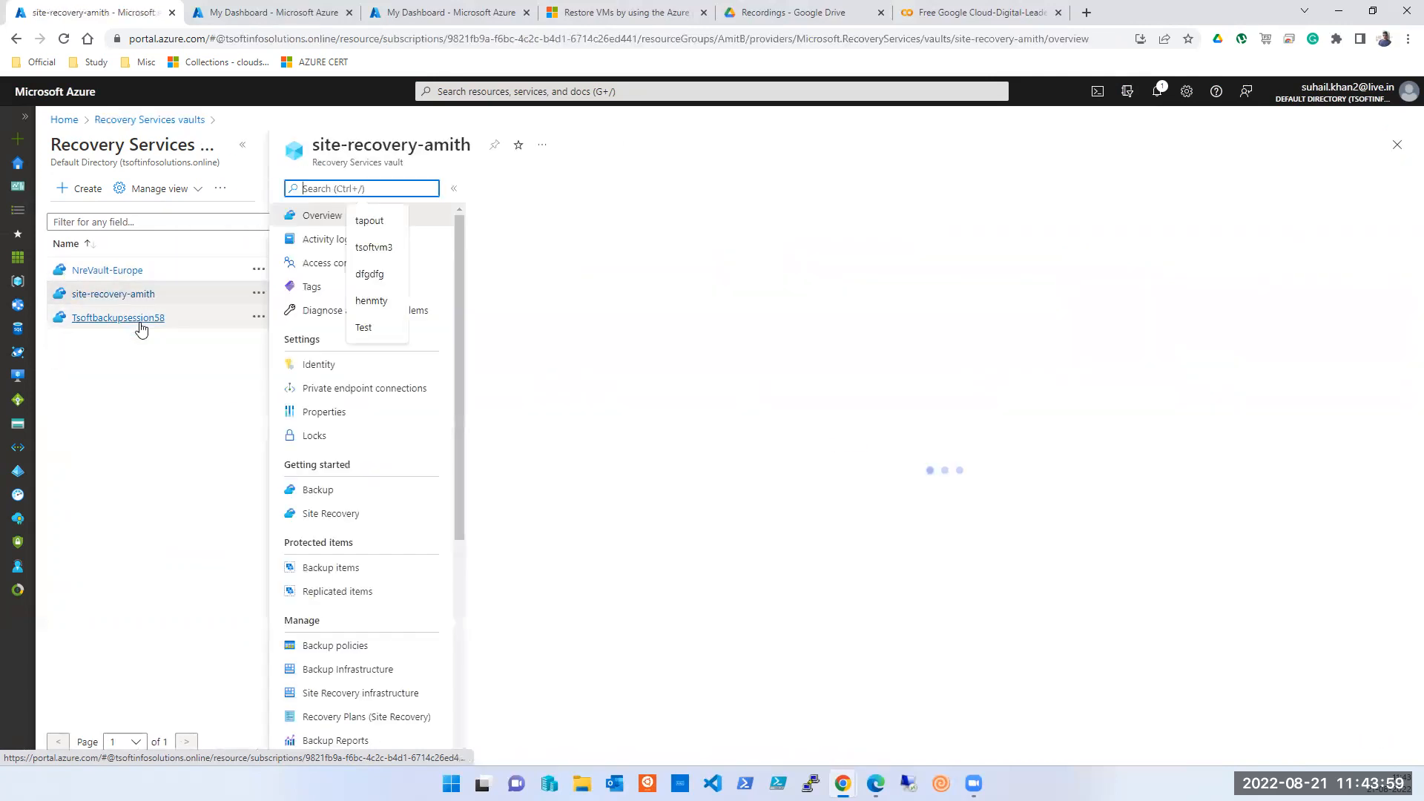
{"action": "left_click", "coordinate": [331, 569]}
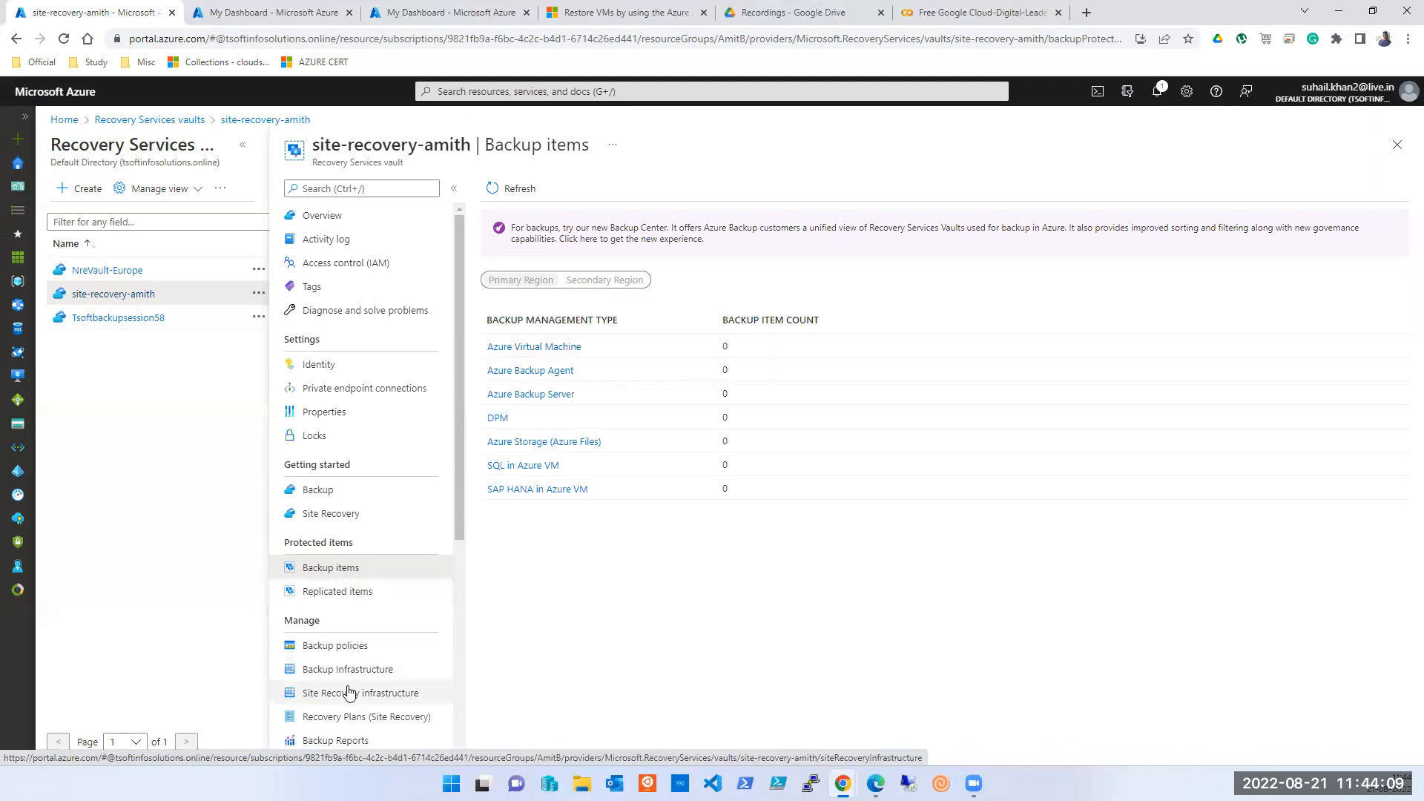
{"action": "scroll", "coordinate": [349, 694], "scroll_direction": "down", "scroll_amount": 1}
{"action": "scroll", "coordinate": [343, 700], "scroll_direction": "down", "scroll_amount": 1}
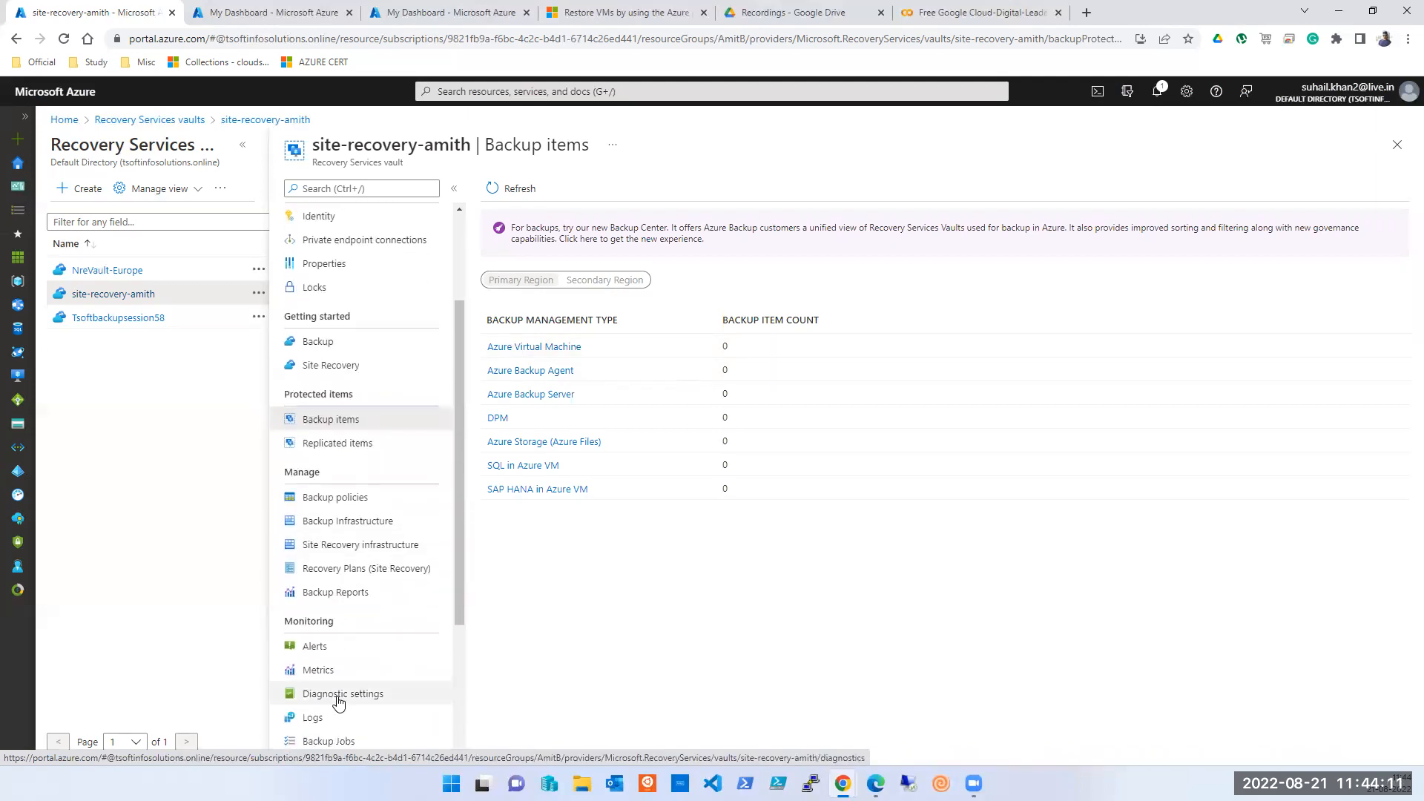
{"action": "scroll", "coordinate": [339, 701], "scroll_direction": "down", "scroll_amount": 2}
- Check the vault's Backup Jobs, return to Overview, and bring up the Delete vault page
{"action": "left_click", "coordinate": [328, 597]}
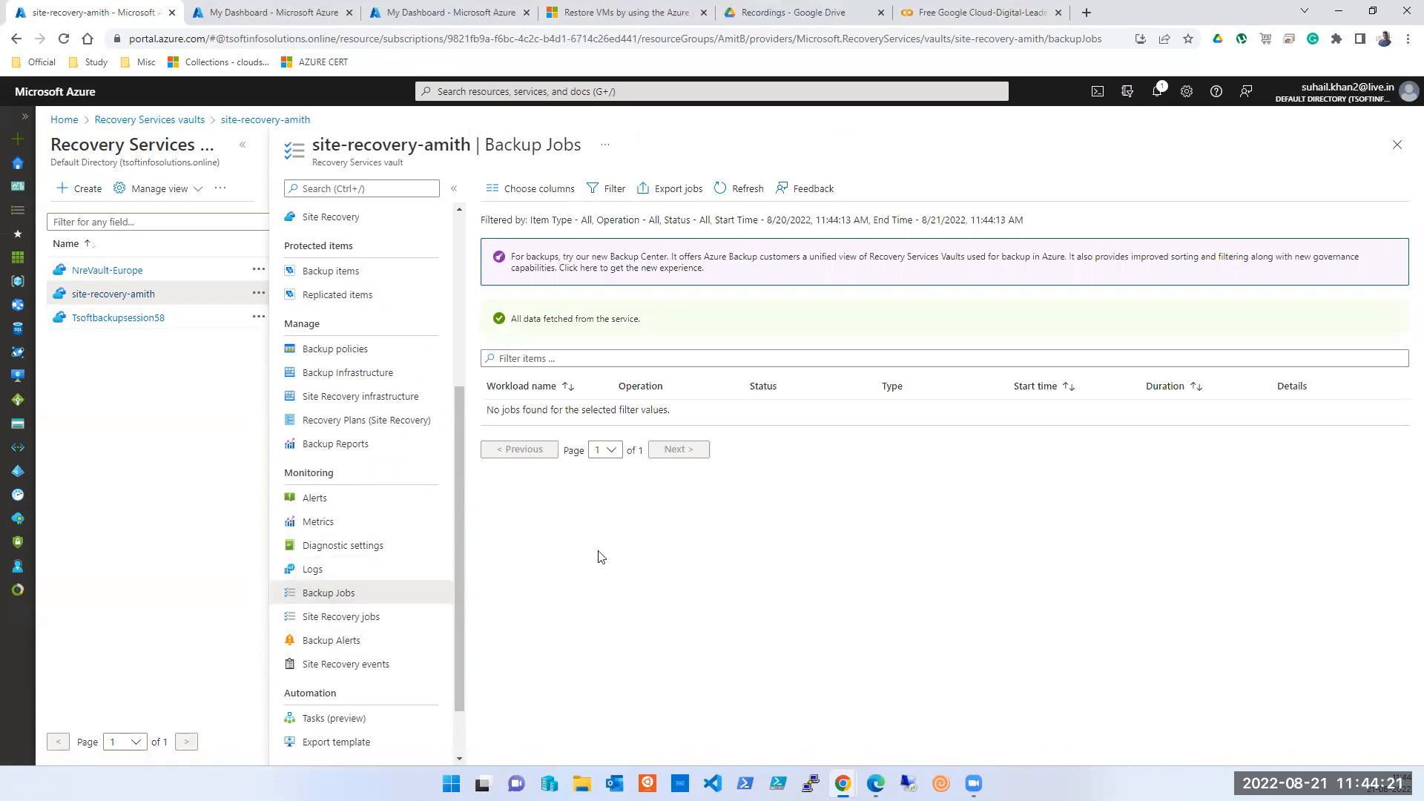
{"action": "scroll", "coordinate": [407, 519], "scroll_direction": "up", "scroll_amount": 4}
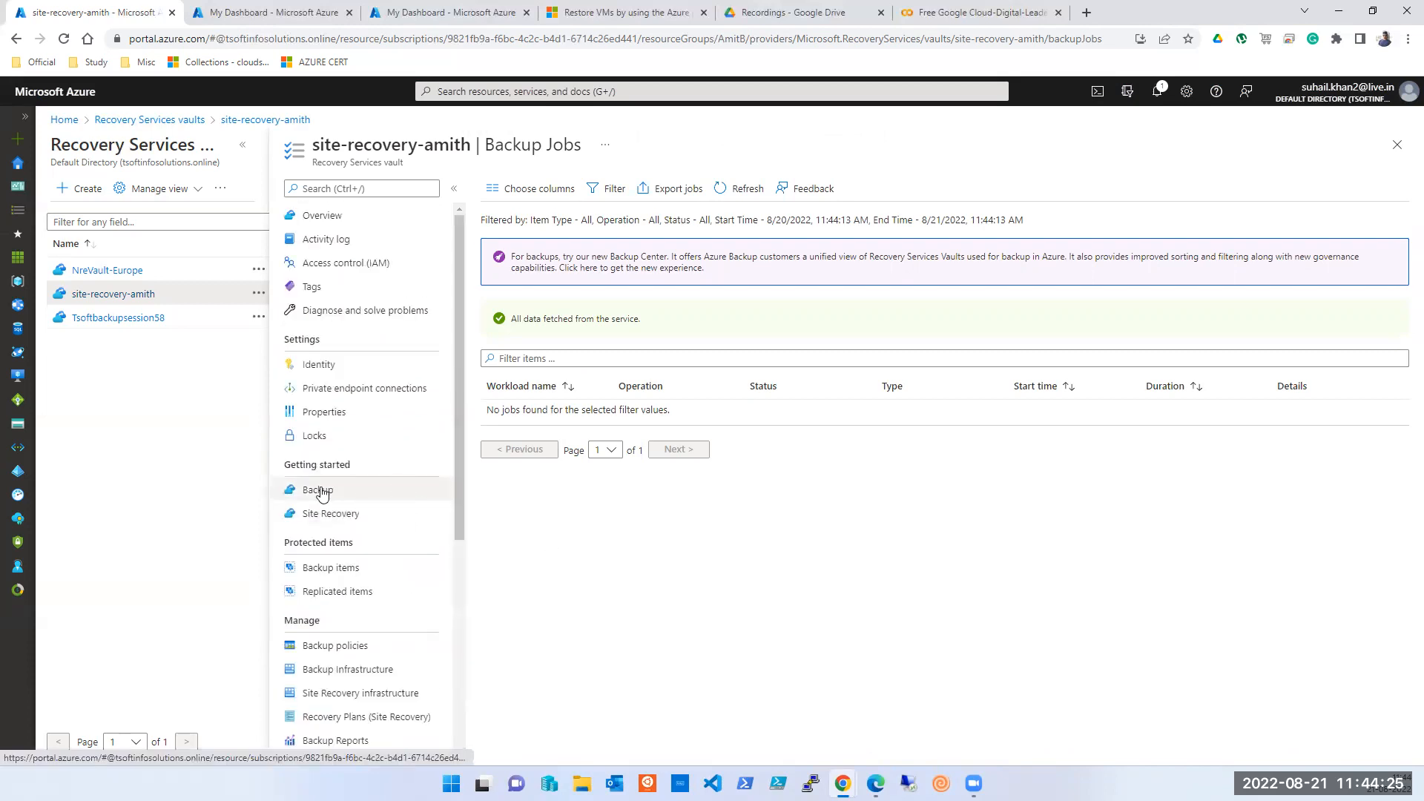
{"action": "left_click", "coordinate": [312, 223]}
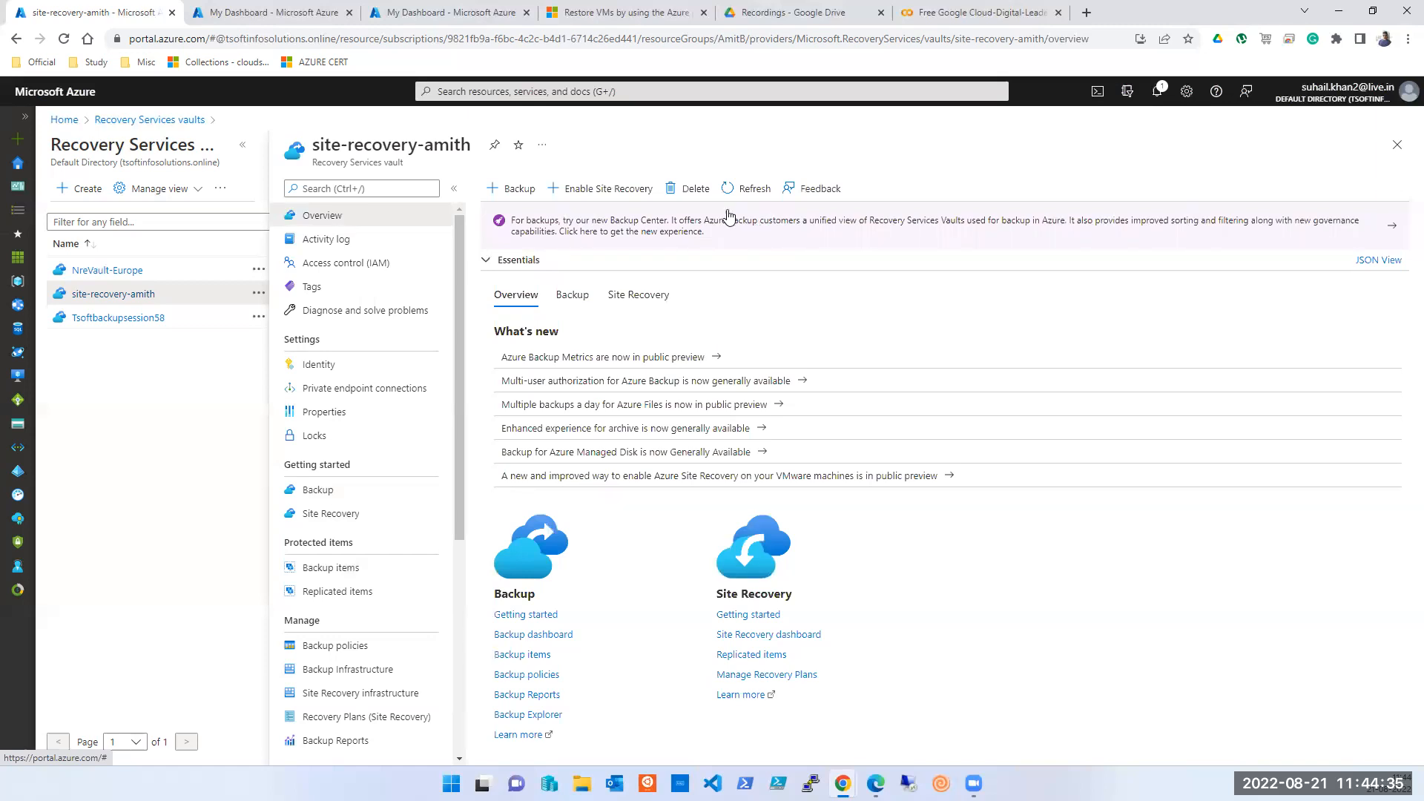
{"action": "left_click", "coordinate": [676, 194]}
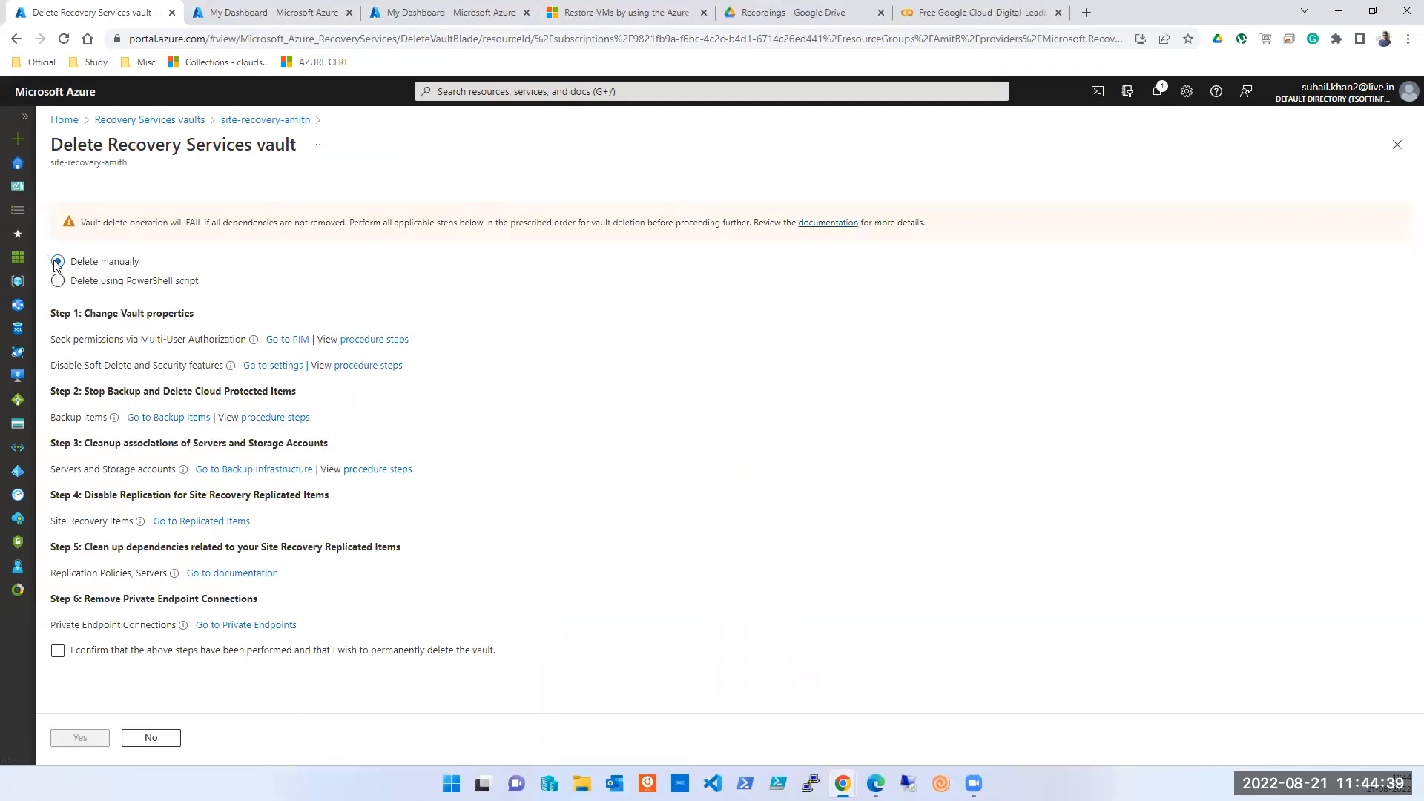
- Delete site-recovery-amith manually, ticking both confirmations, and open the Tsoftbackupsession58 vault
{"action": "left_click", "coordinate": [122, 286]}
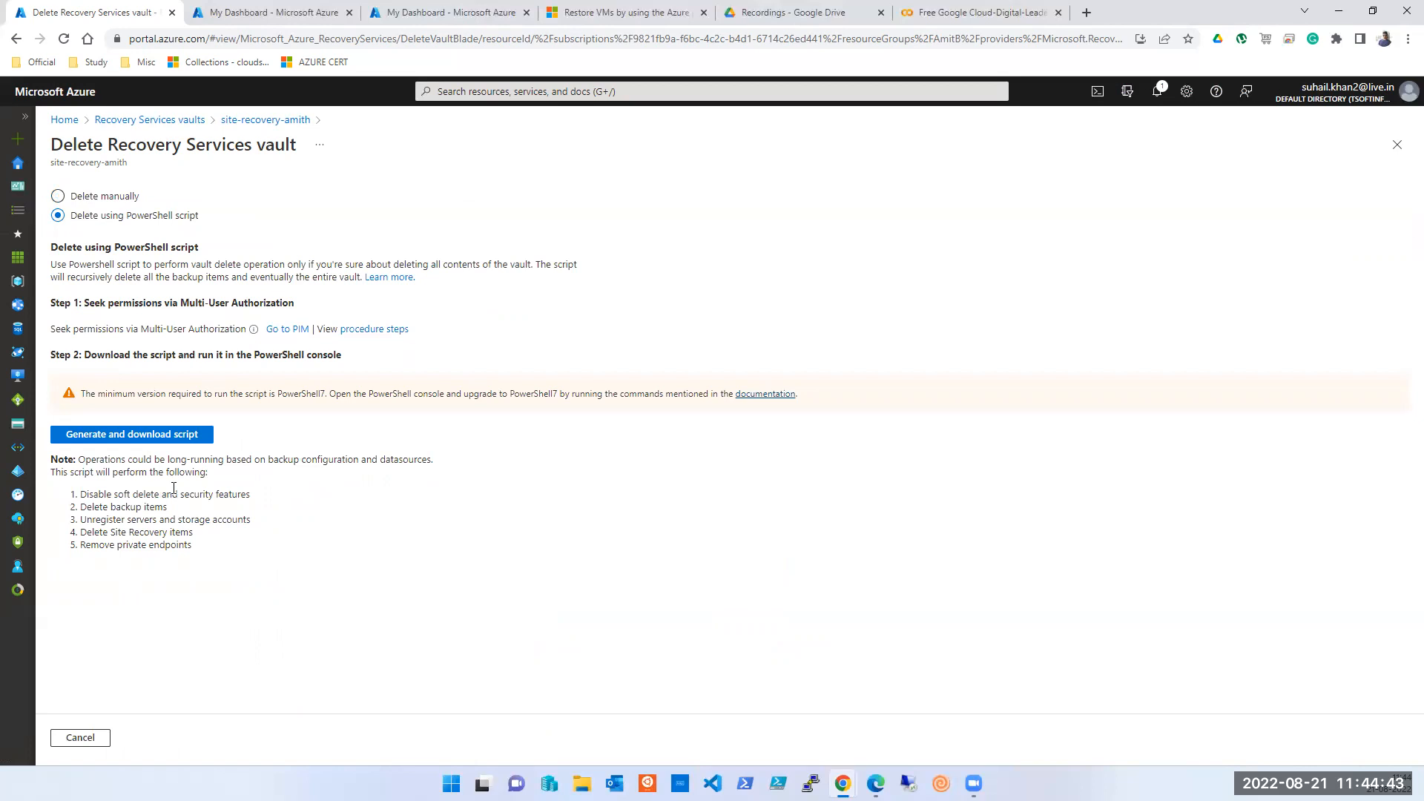
{"action": "left_click", "coordinate": [102, 192]}
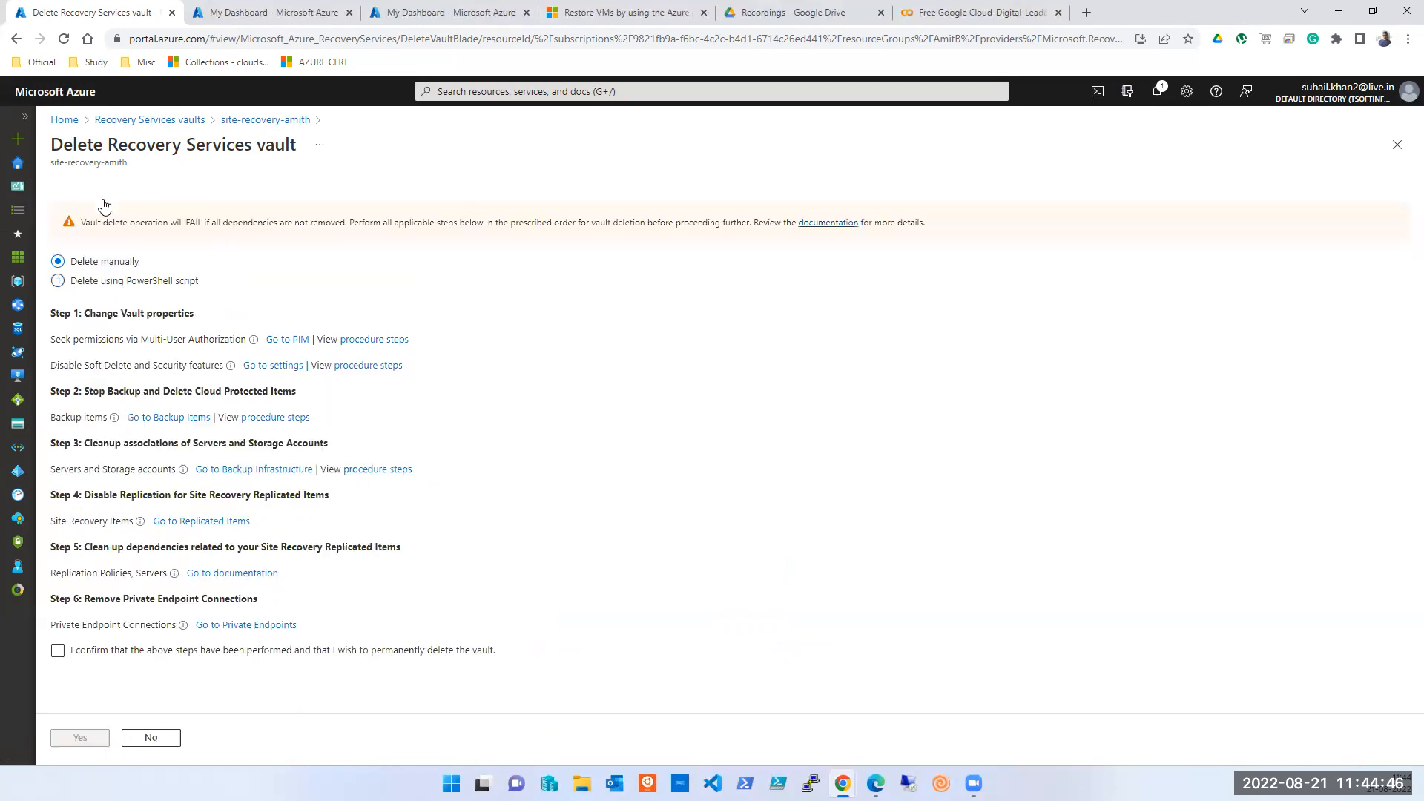
{"action": "left_click", "coordinate": [59, 653]}
{"action": "left_click", "coordinate": [78, 737]}
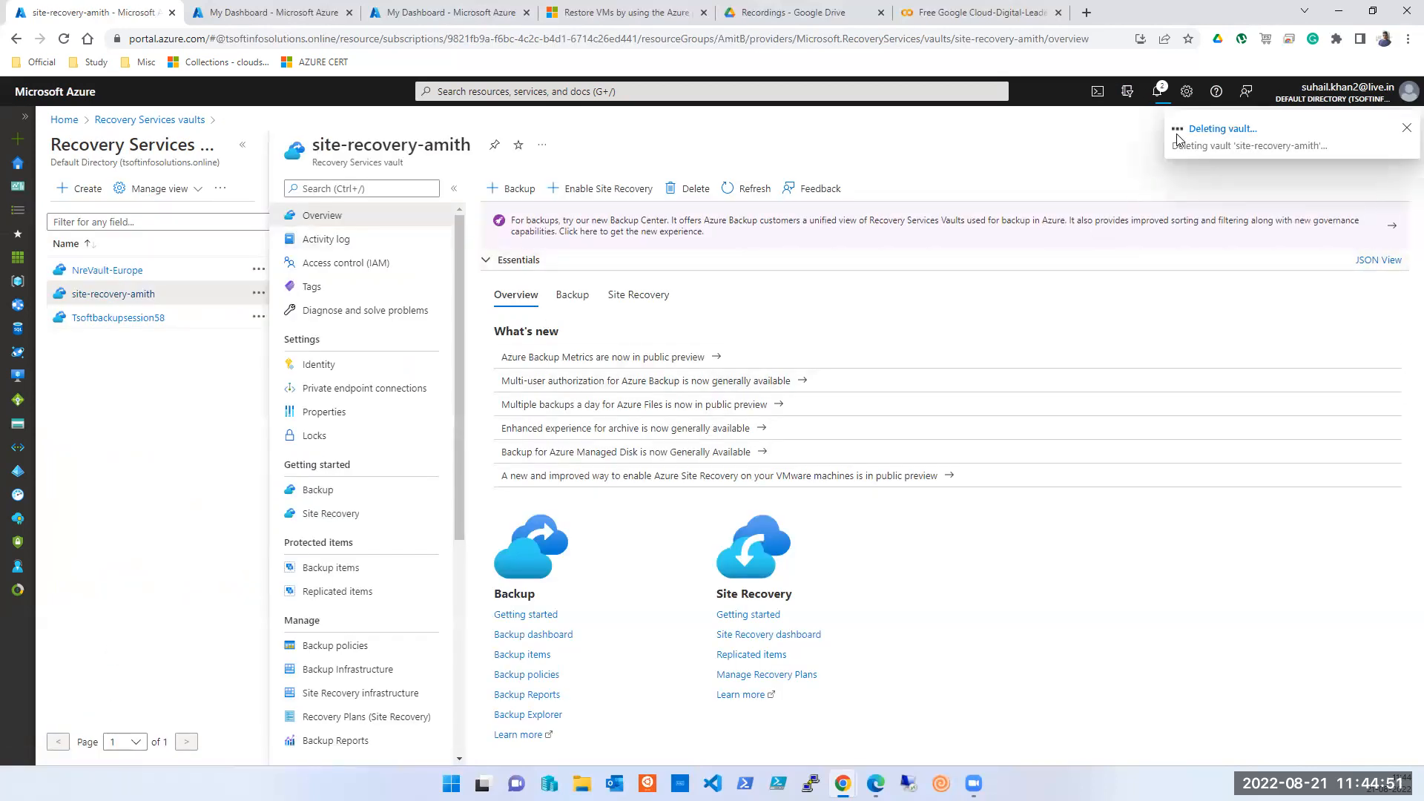
{"action": "left_click", "coordinate": [120, 325]}
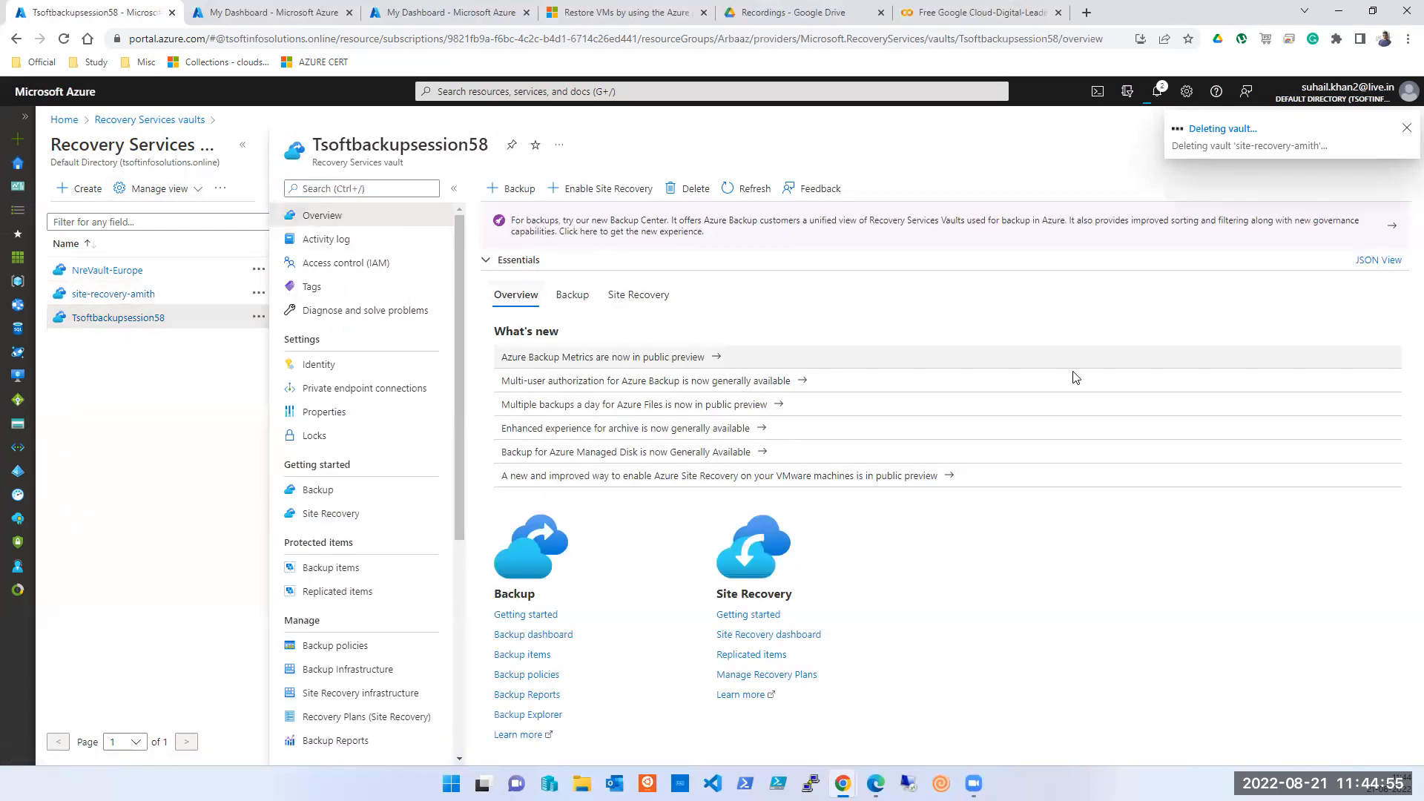
- Collapse the vaults list so Tsoftbackupsession58's overview fills the page width
{"action": "left_click", "coordinate": [243, 145]}
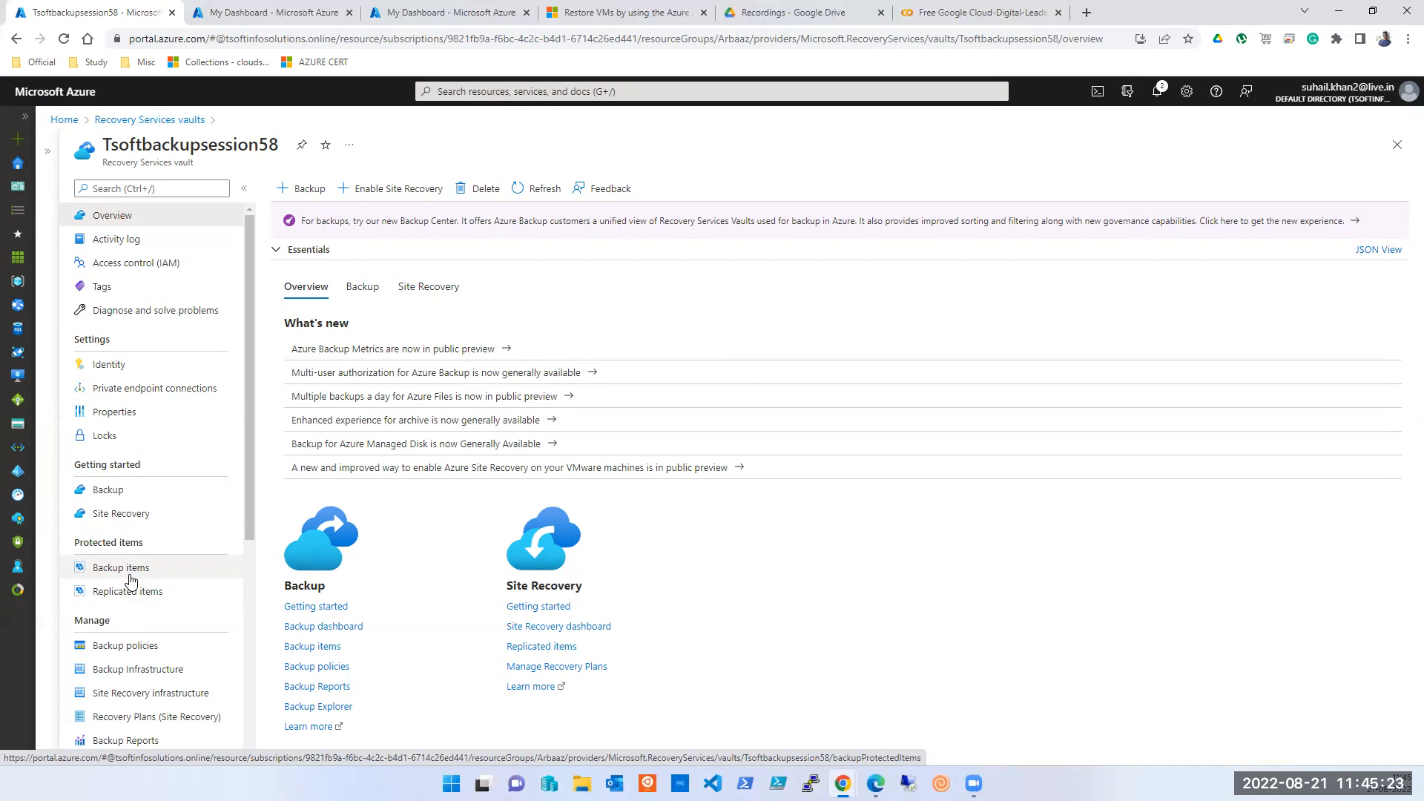
- List Tsoftbackupsession58's Azure Virtual Machine backup items: ut-kloud-vm002 and tsoft-vm001, both successful
{"action": "left_click", "coordinate": [130, 579]}
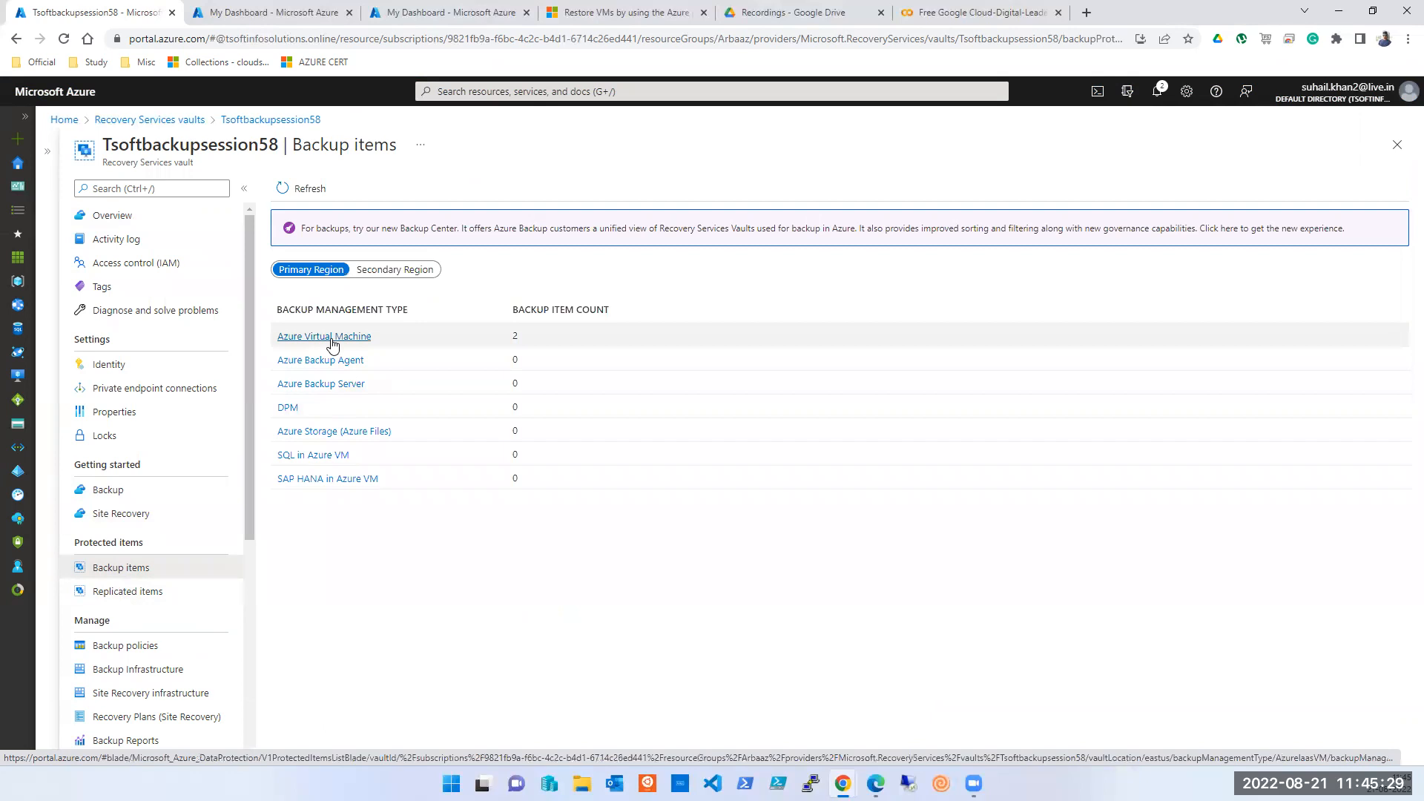
{"action": "left_click", "coordinate": [332, 343]}
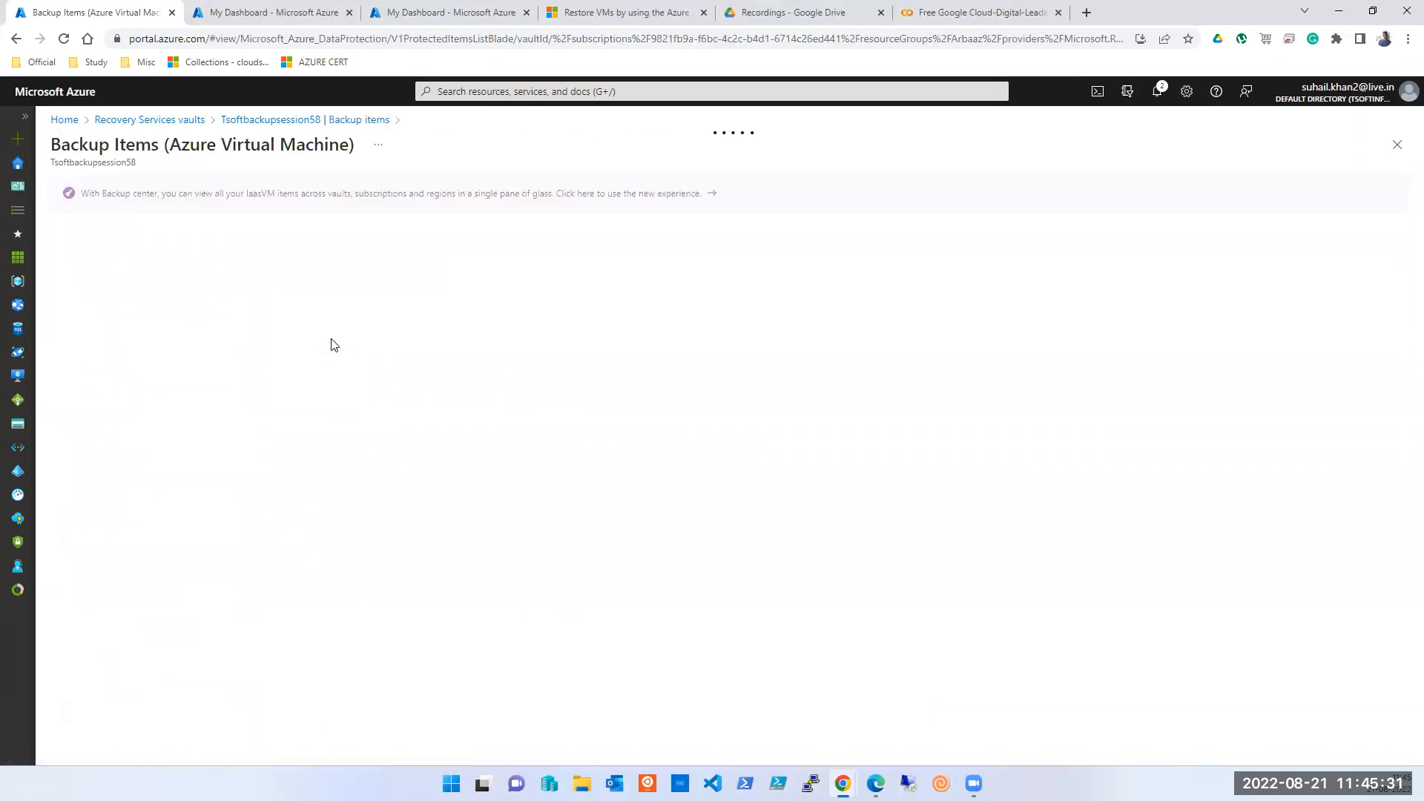
{"action": "left_click", "coordinate": [456, 602]}
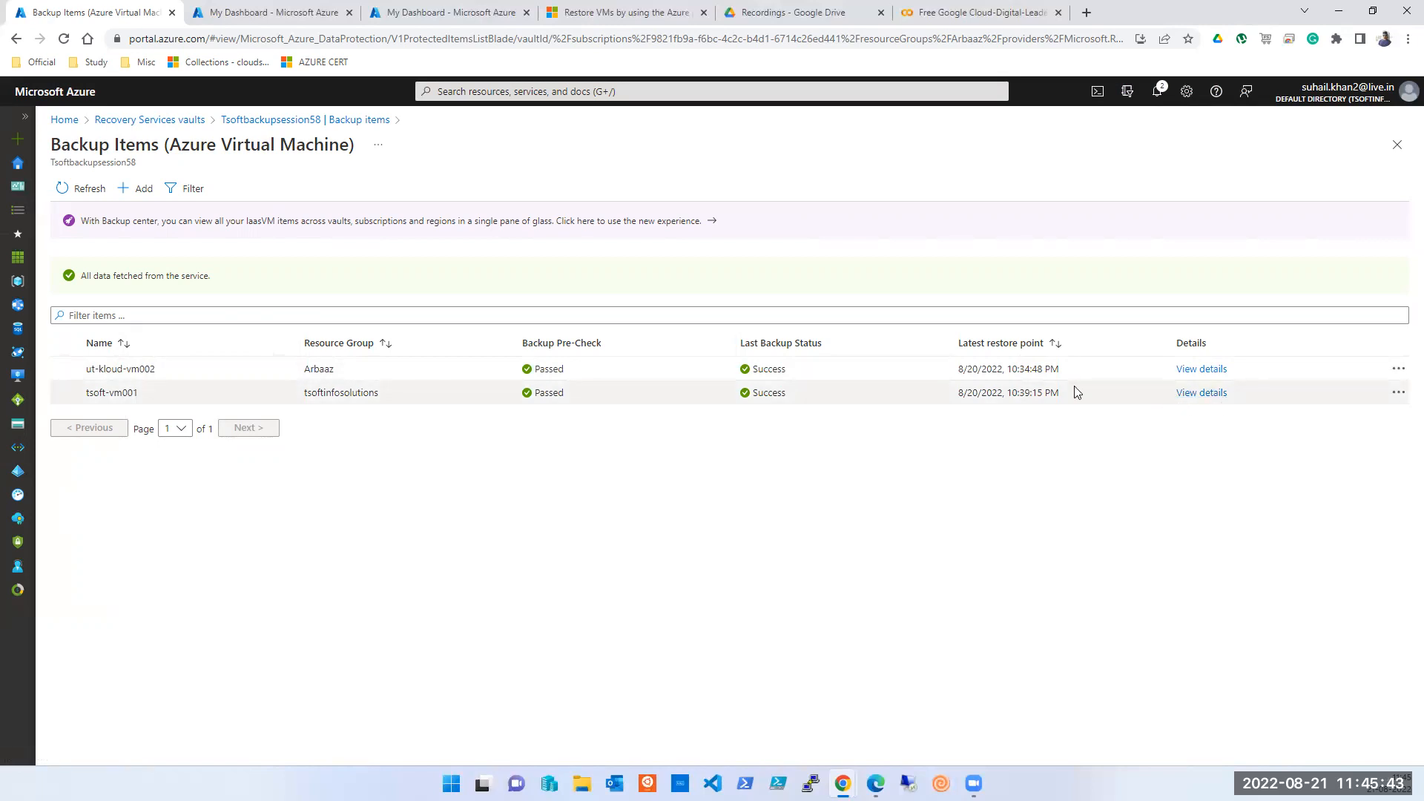
- Review the vault's four backup policies (HourlyLogBackup, DefaultPolicy, BackupPolicy, EnhancedPolicy), then open Backup Jobs
{"action": "left_click", "coordinate": [1397, 148]}
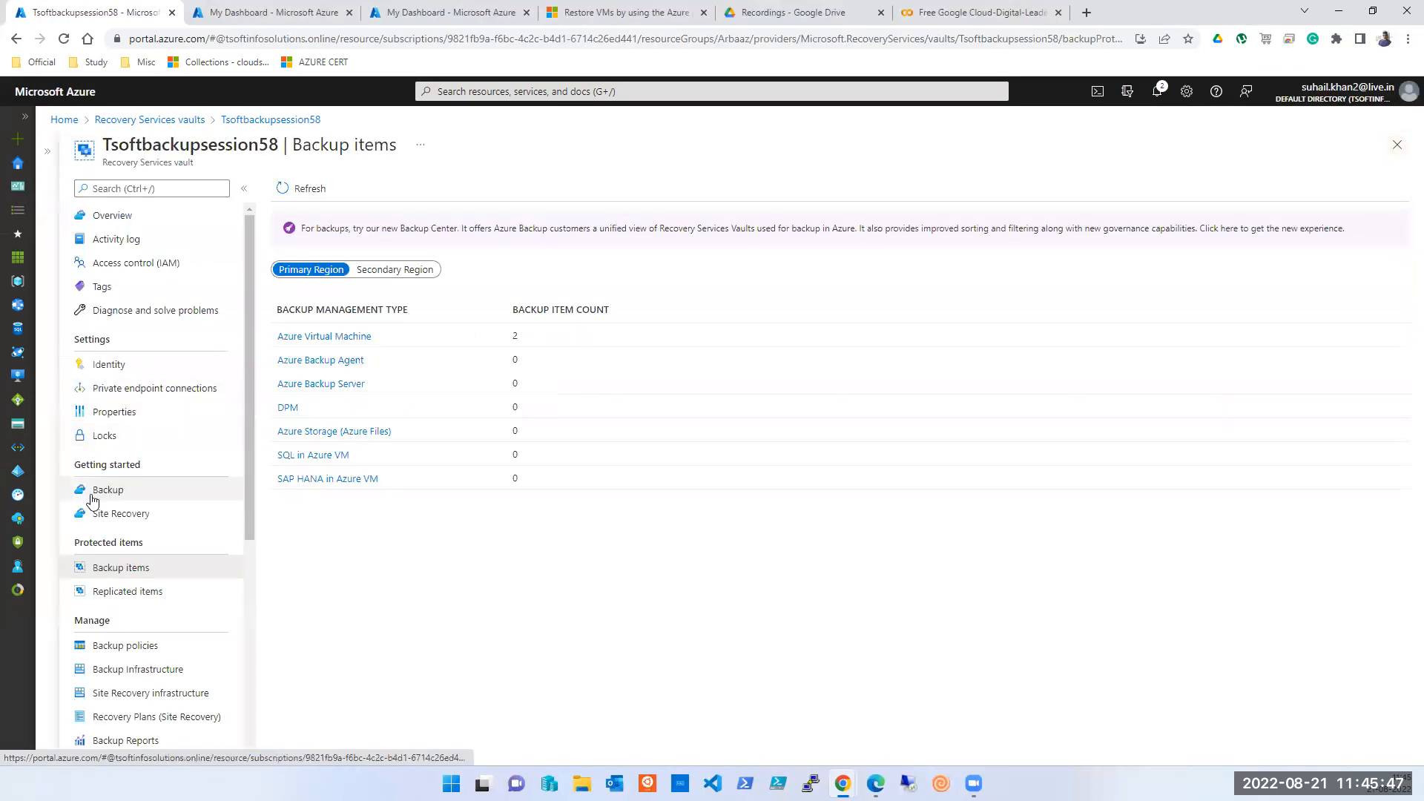
{"action": "scroll", "coordinate": [93, 502], "scroll_direction": "down", "scroll_amount": 1}
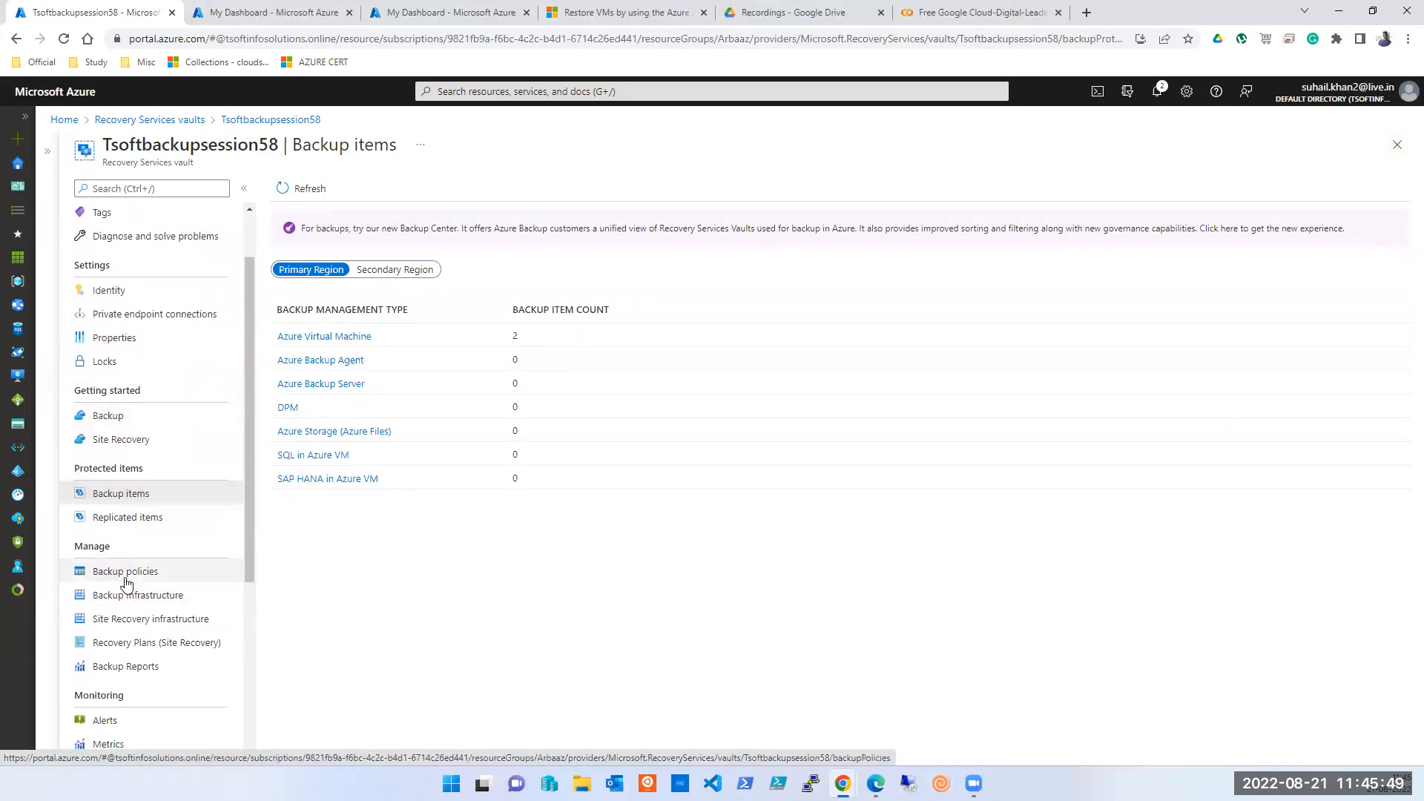
{"action": "scroll", "coordinate": [132, 595], "scroll_direction": "down", "scroll_amount": 1}
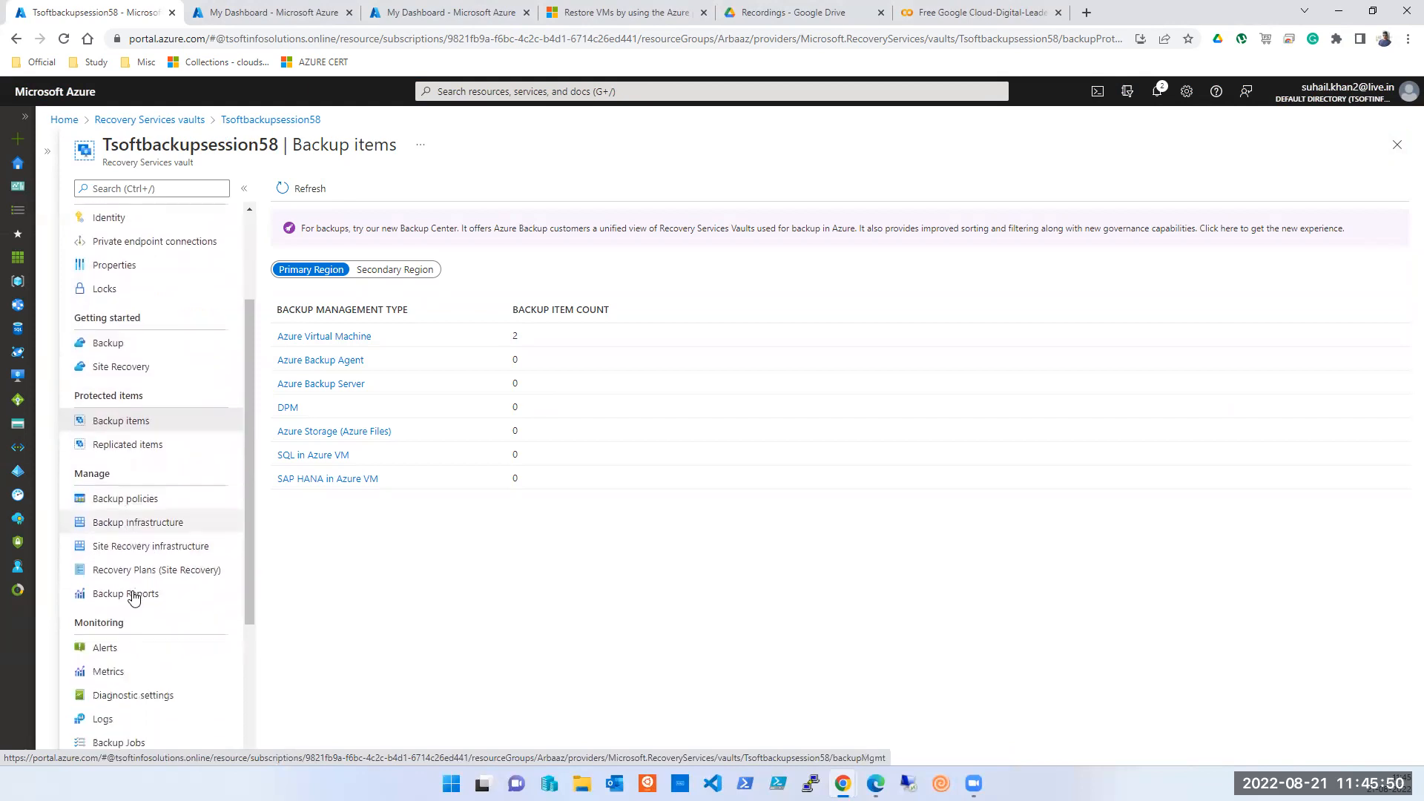
{"action": "left_click", "coordinate": [125, 510]}
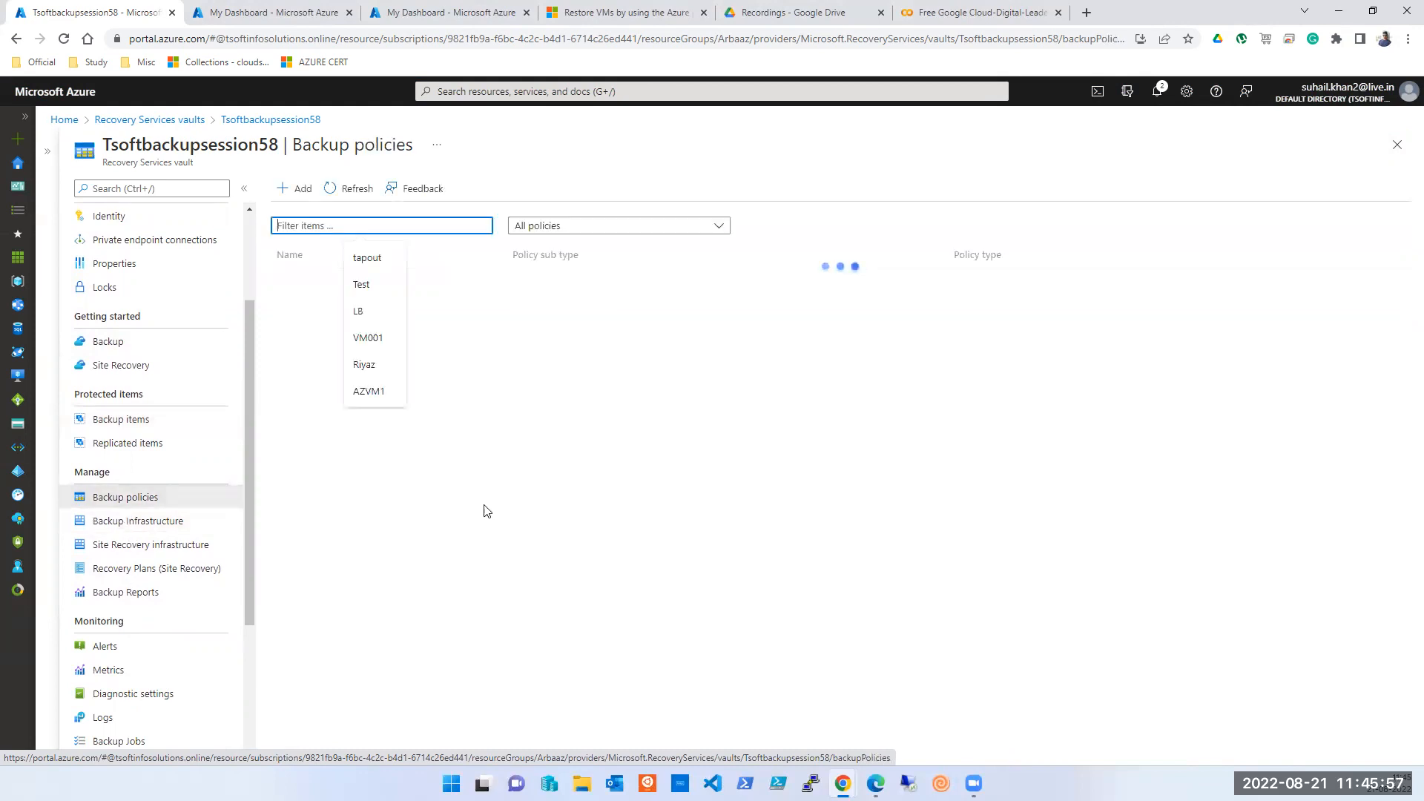
{"action": "left_click", "coordinate": [766, 597]}
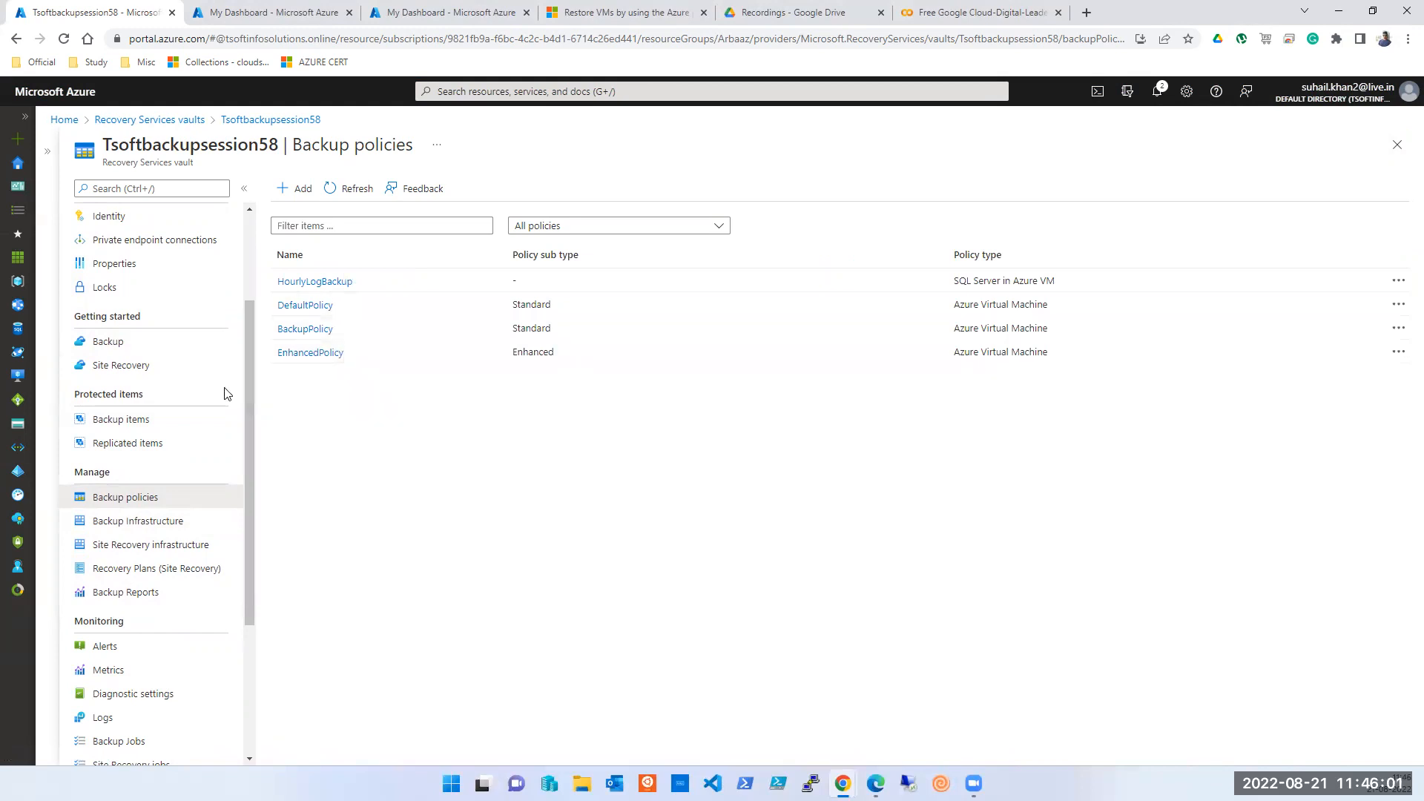
{"action": "scroll", "coordinate": [224, 391], "scroll_direction": "down", "scroll_amount": 2}
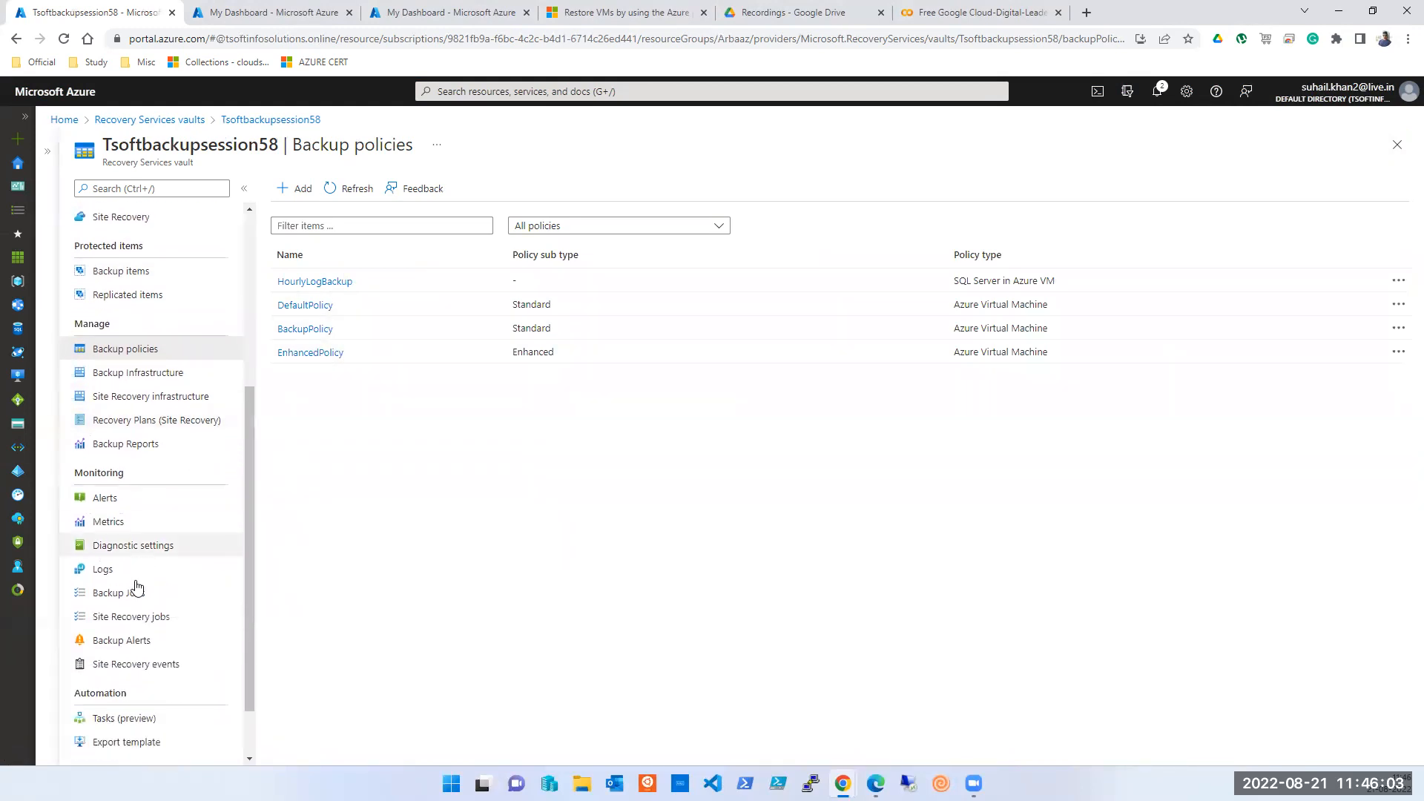
{"action": "left_click", "coordinate": [133, 593]}
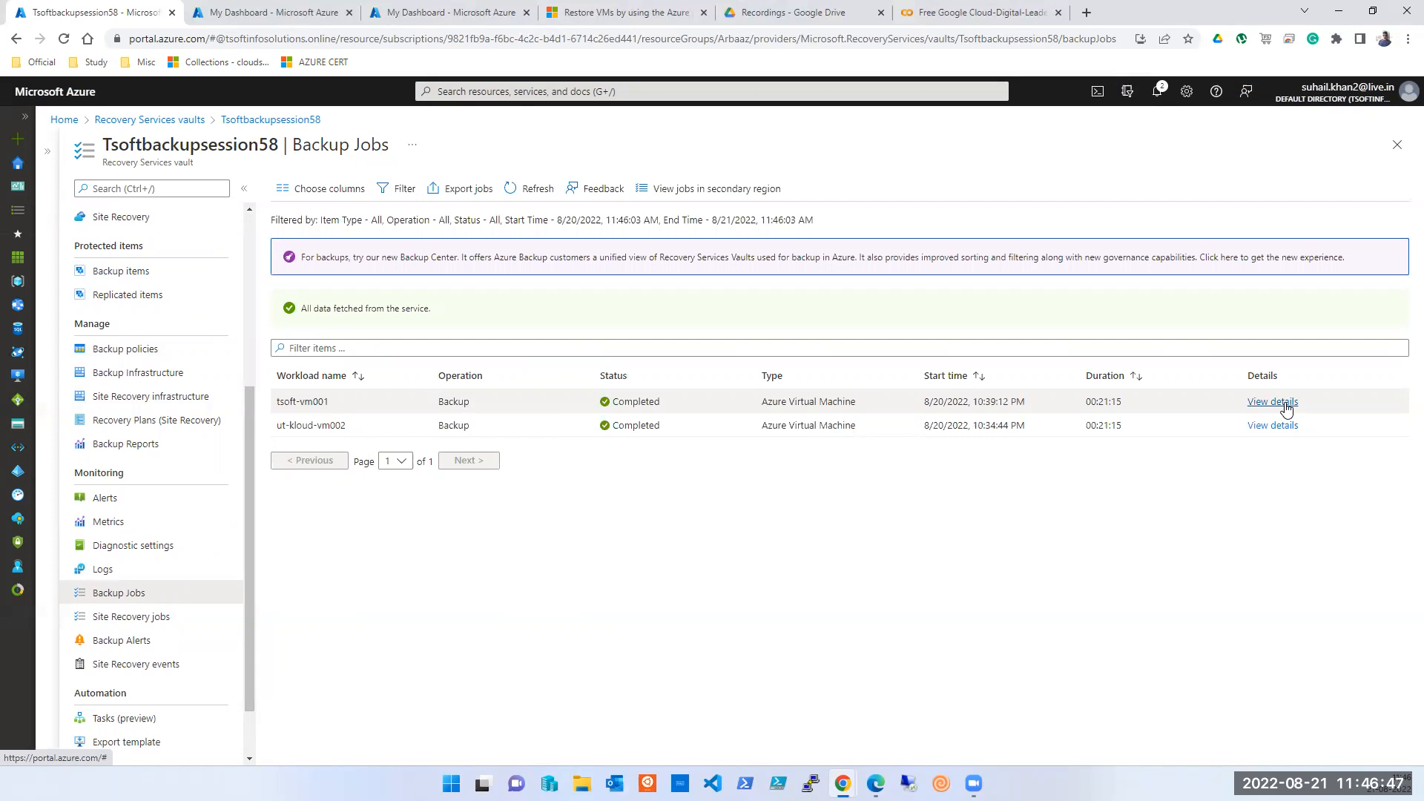
{"action": "left_click", "coordinate": [1286, 409]}
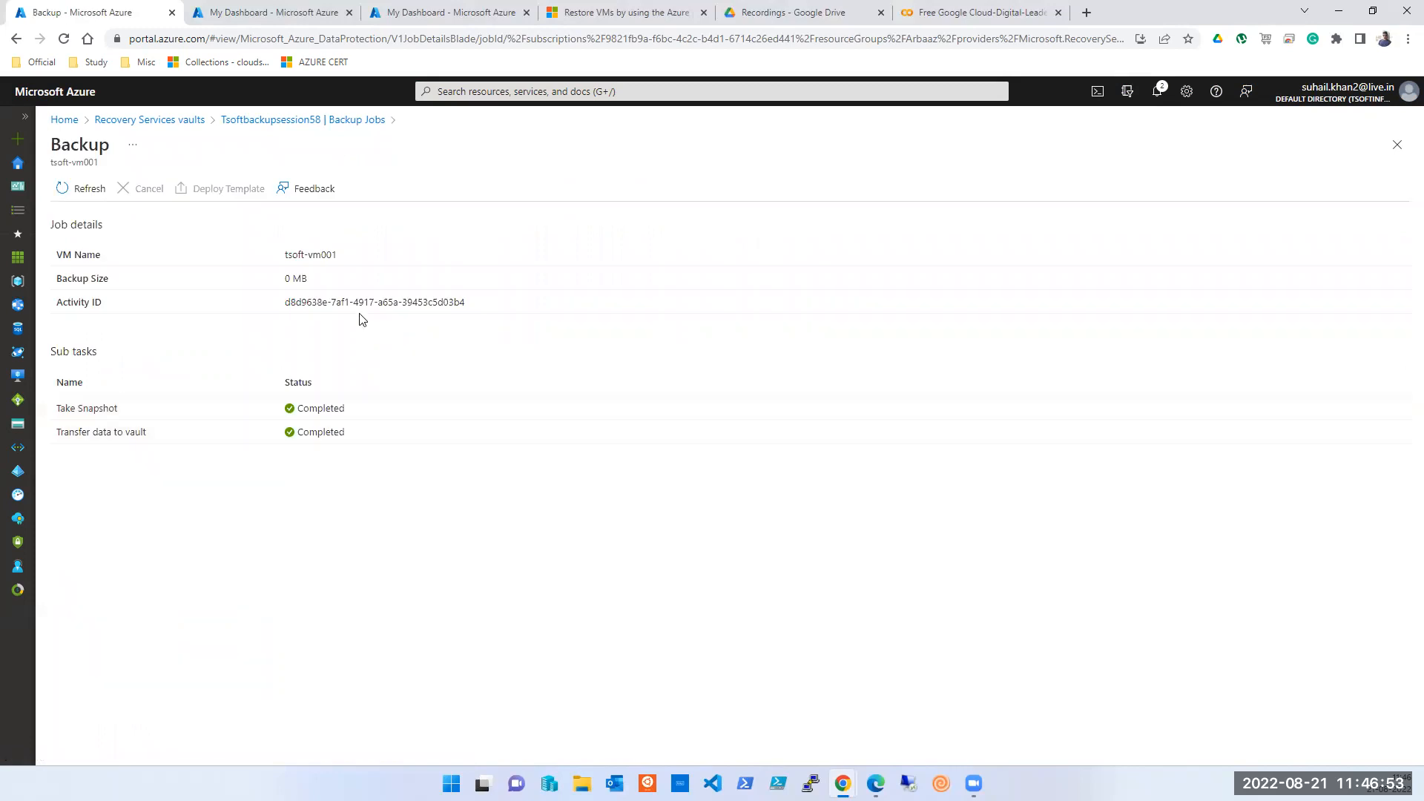
{"action": "left_click", "coordinate": [1398, 145]}
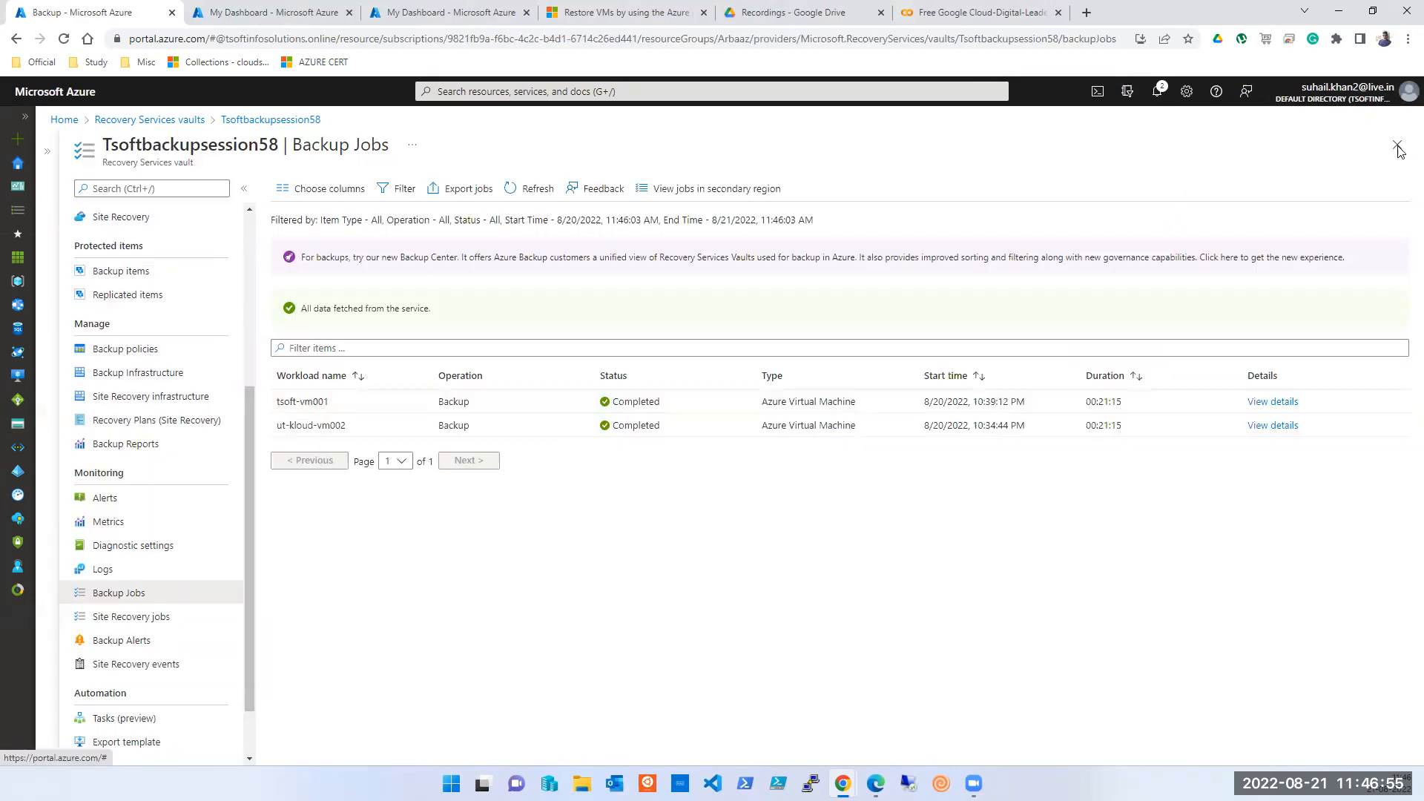
- Glance at the vault's Getting started Backup page, then reopen its 2 Azure Virtual Machine backup items
{"action": "scroll", "coordinate": [115, 593], "scroll_direction": "down", "scroll_amount": 1}
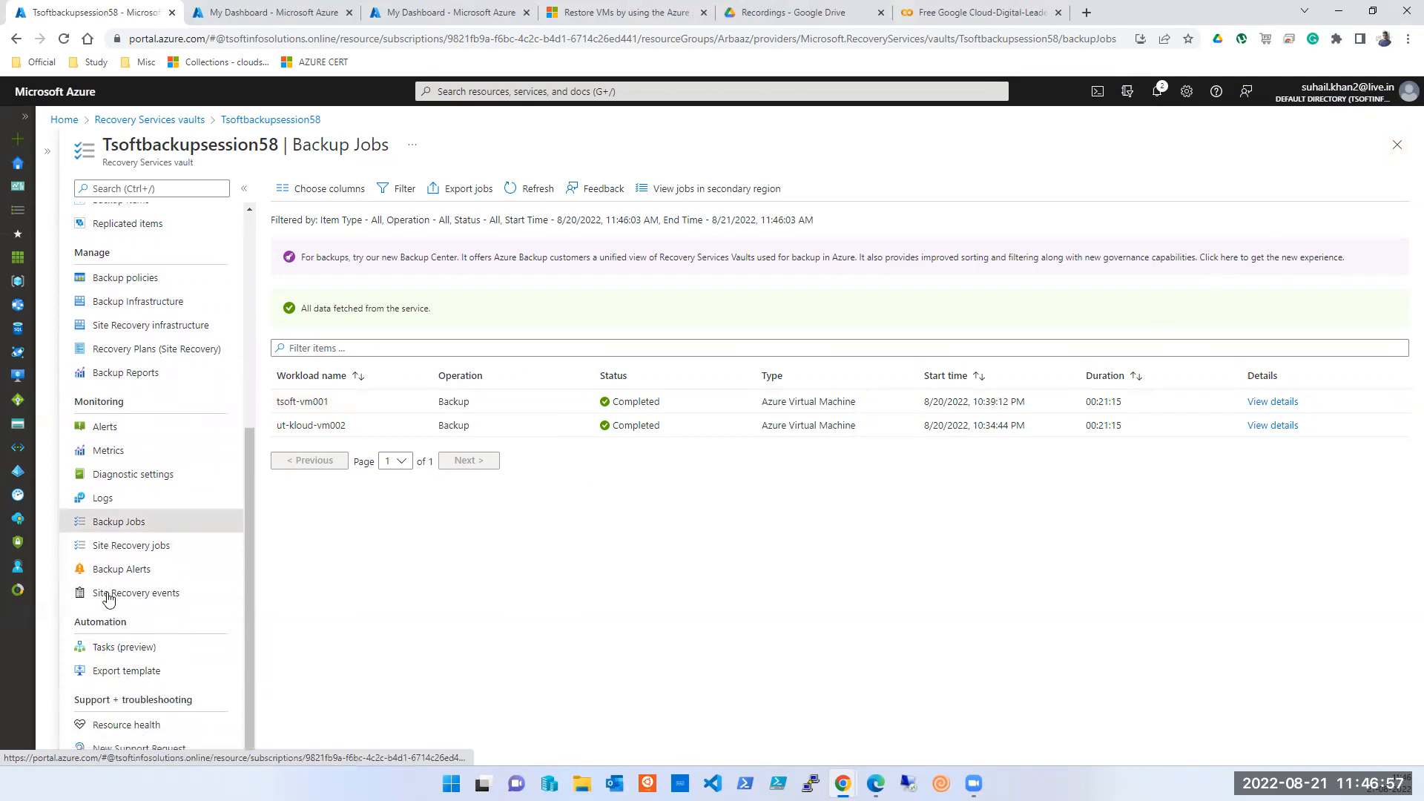
{"action": "scroll", "coordinate": [116, 603], "scroll_direction": "up", "scroll_amount": 5}
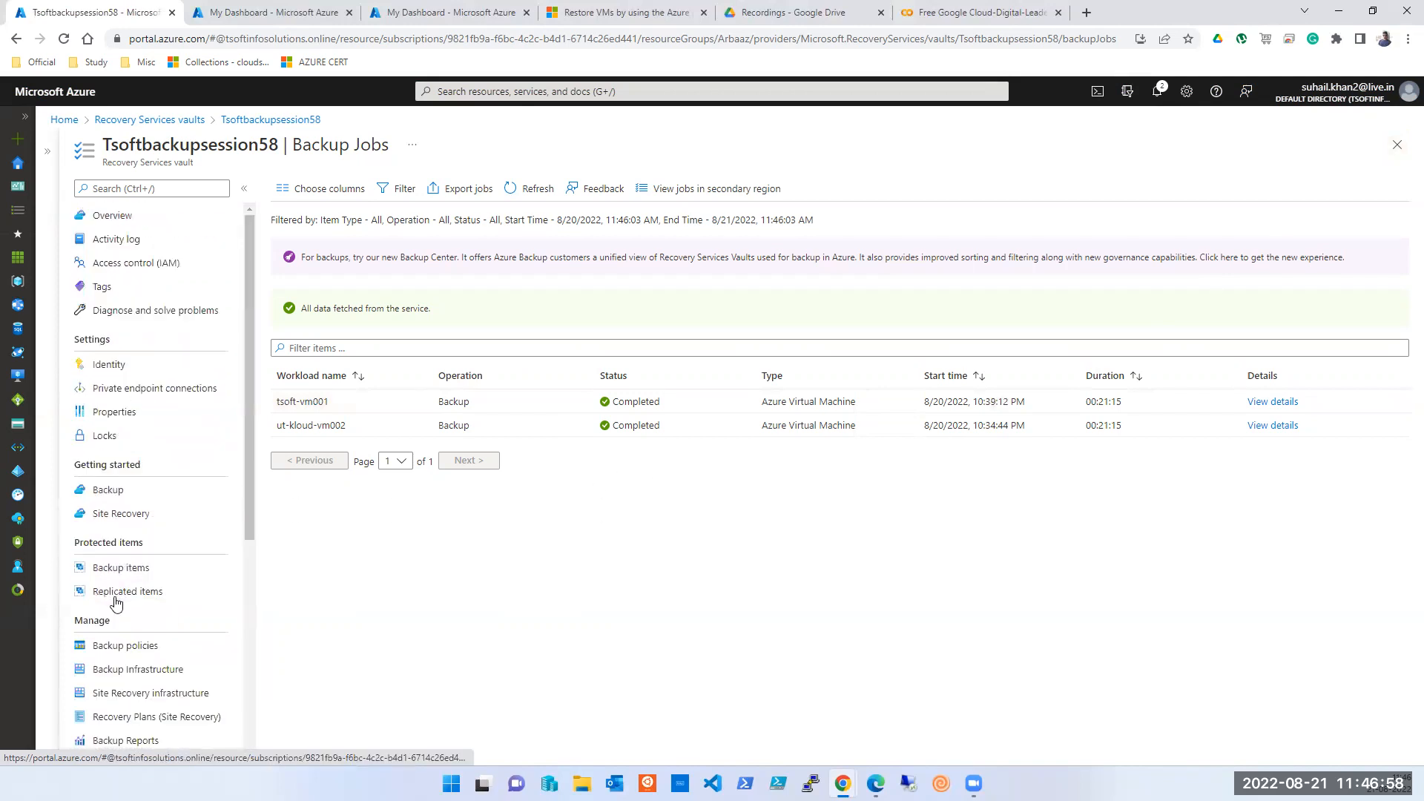
{"action": "left_click", "coordinate": [115, 218]}
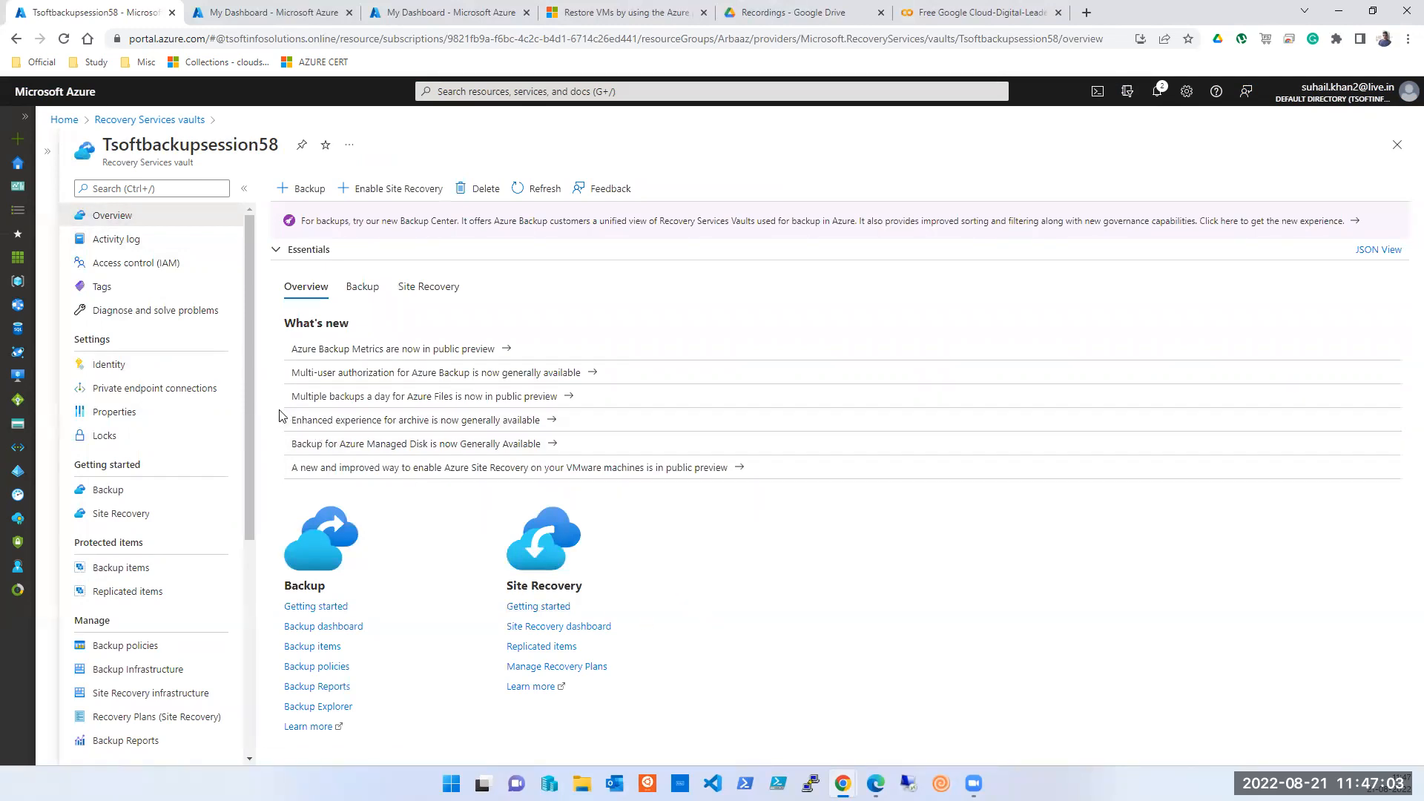
{"action": "left_click", "coordinate": [107, 491]}
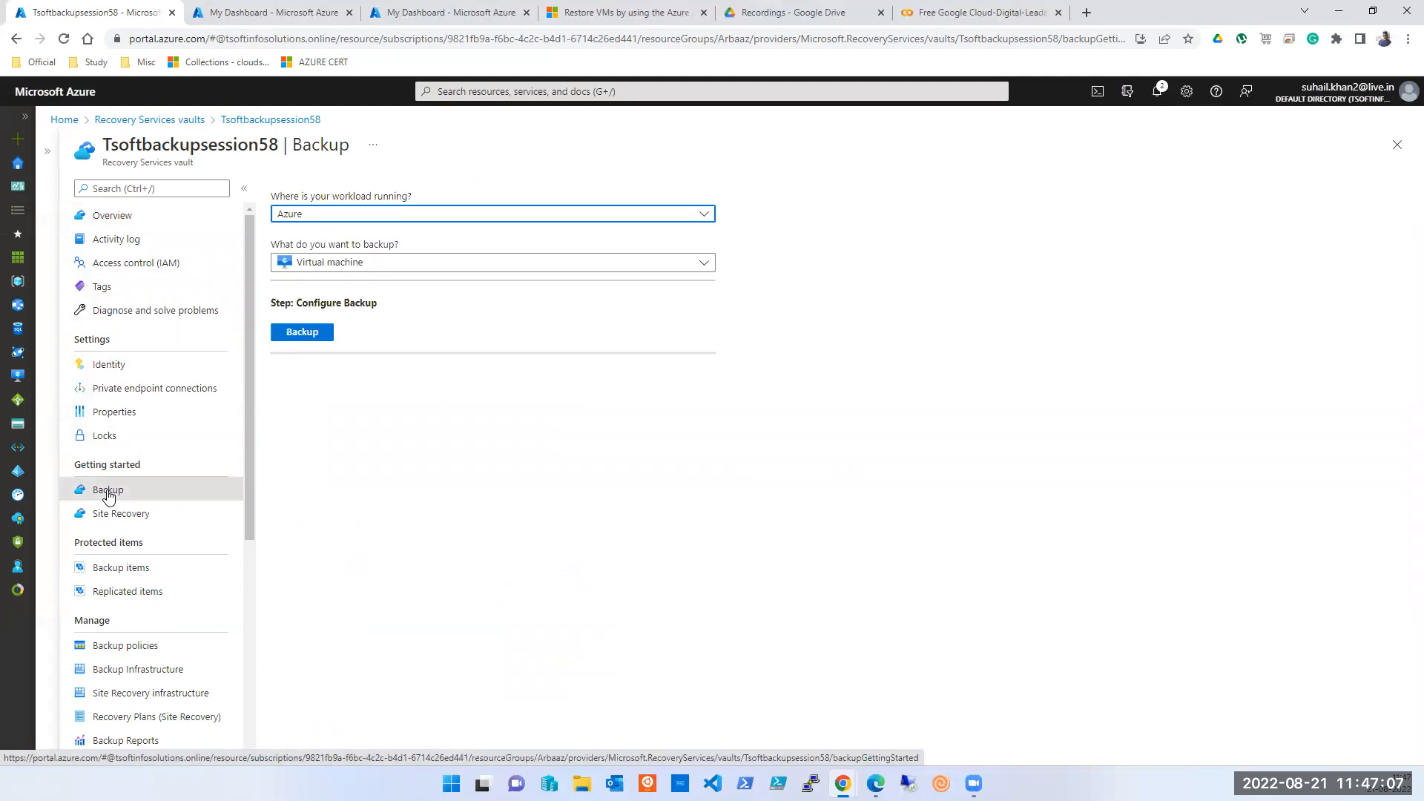
{"action": "left_click", "coordinate": [309, 335]}
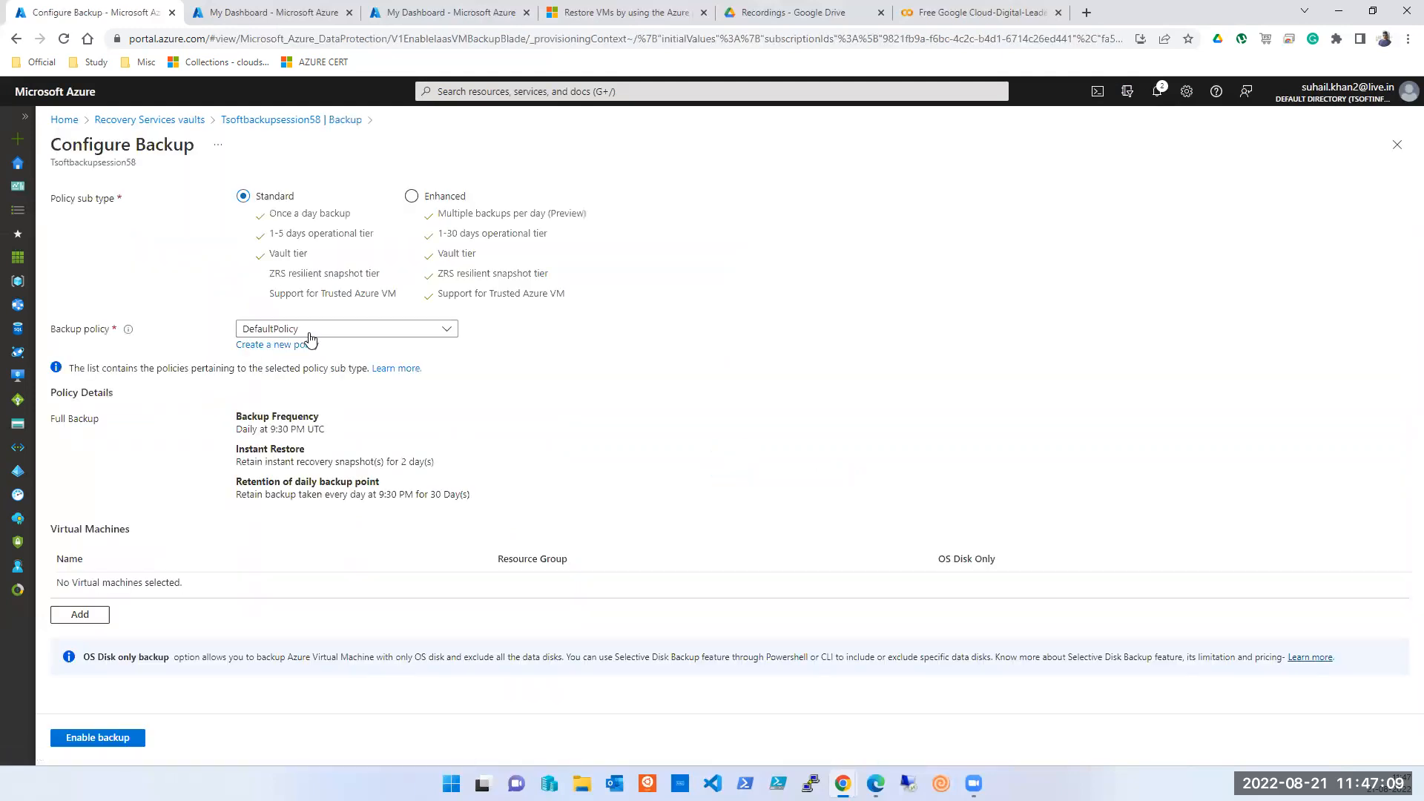
{"action": "left_click", "coordinate": [1397, 145]}
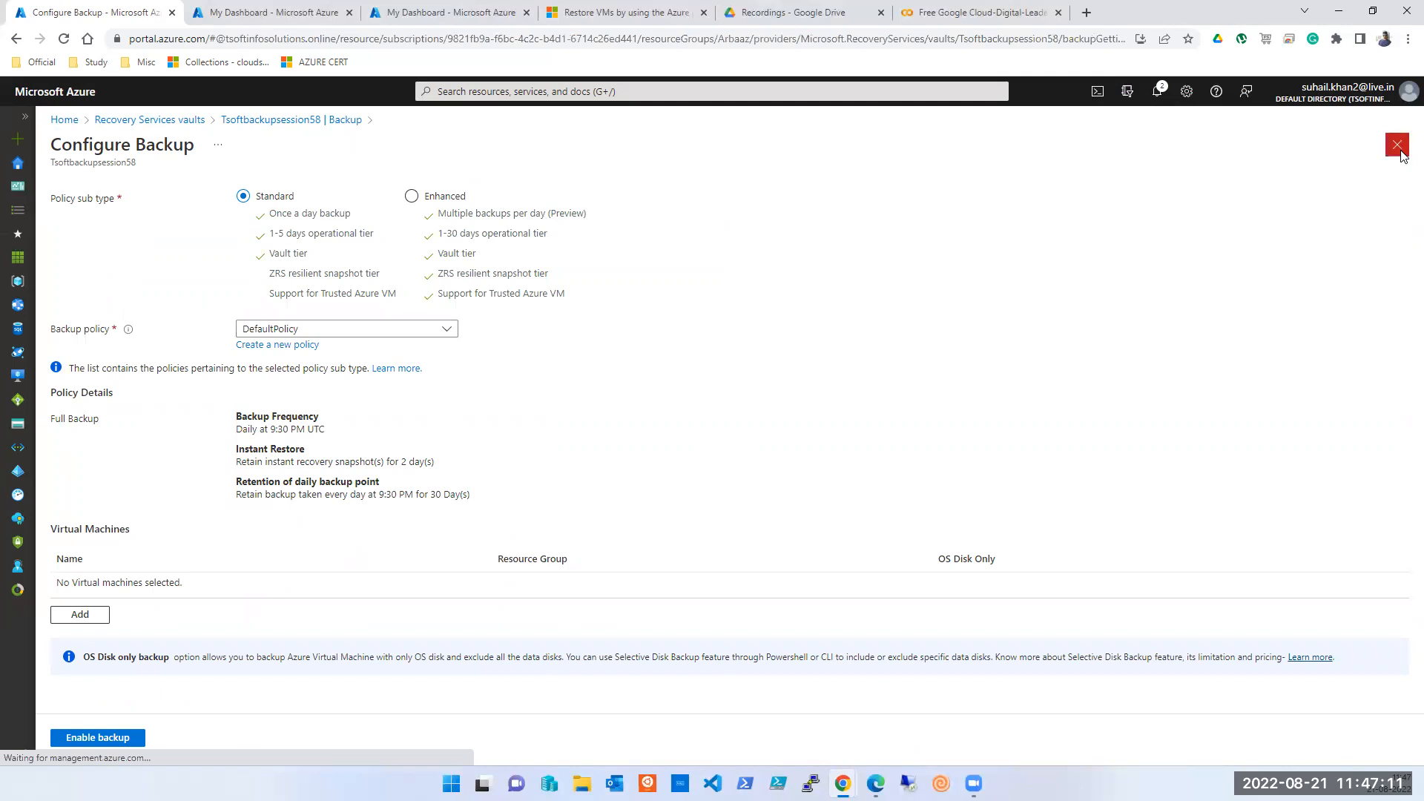
{"action": "left_click", "coordinate": [122, 569]}
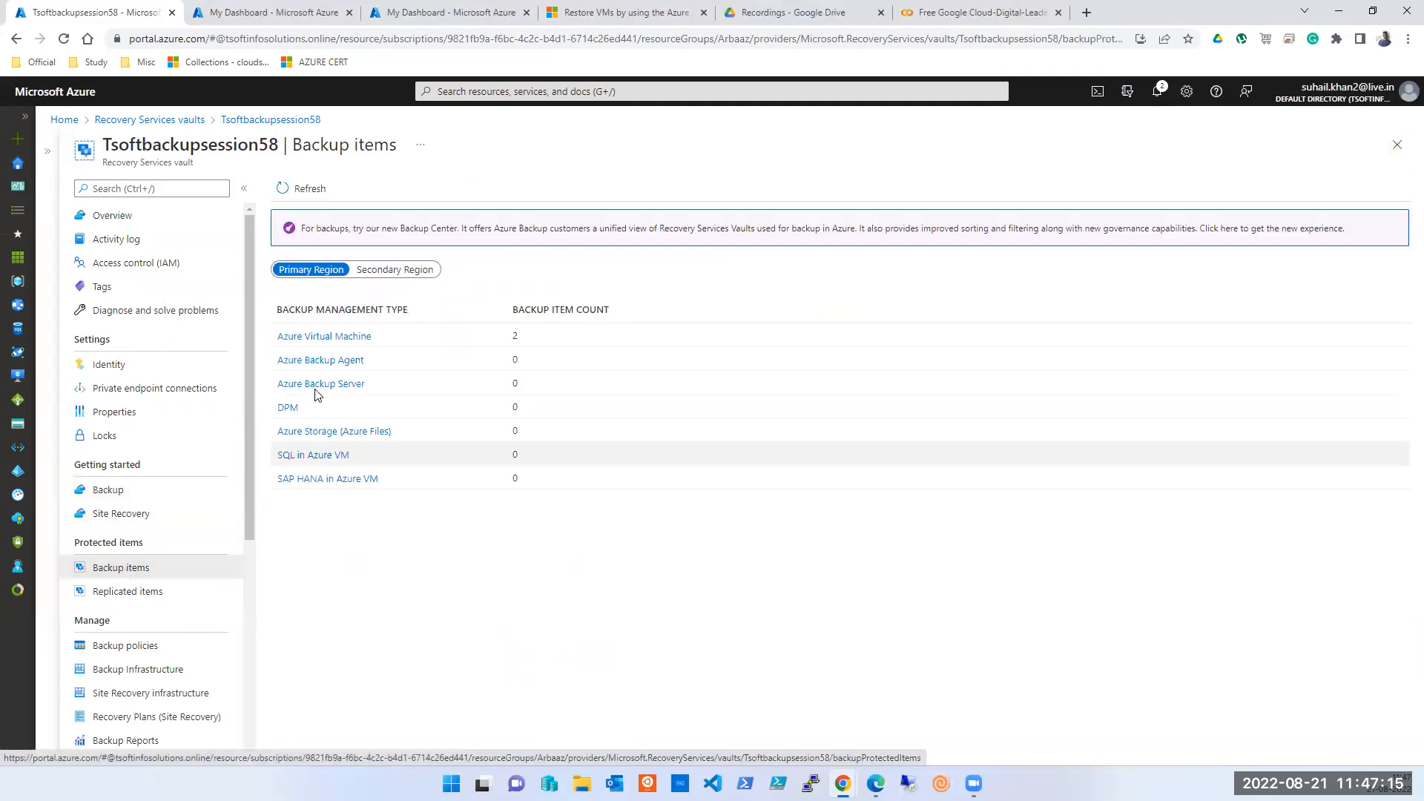
{"action": "left_click", "coordinate": [329, 336]}
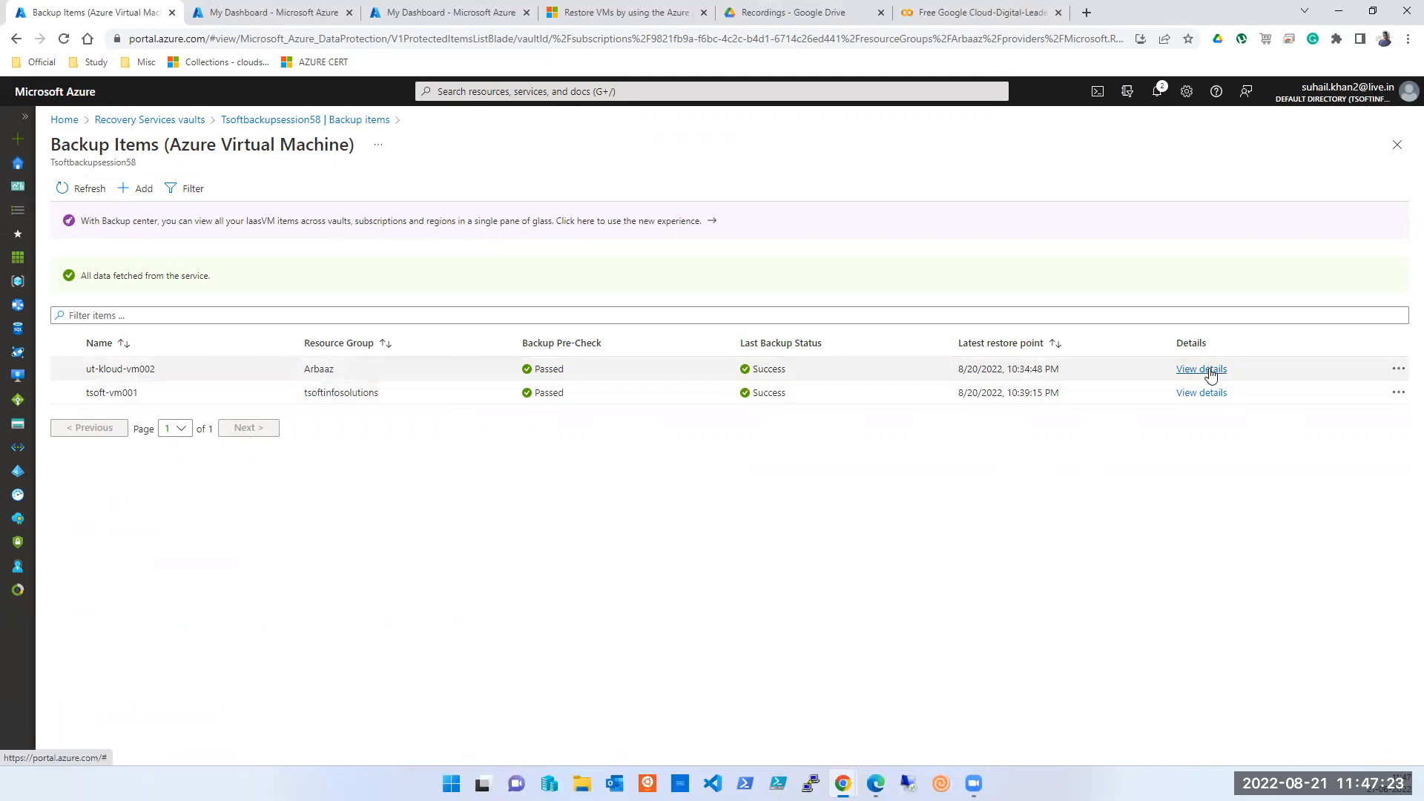
- Review ut-kloud-vm002's recovery points, then open tsoft-vm001's backup item details
{"action": "left_click", "coordinate": [1209, 371]}
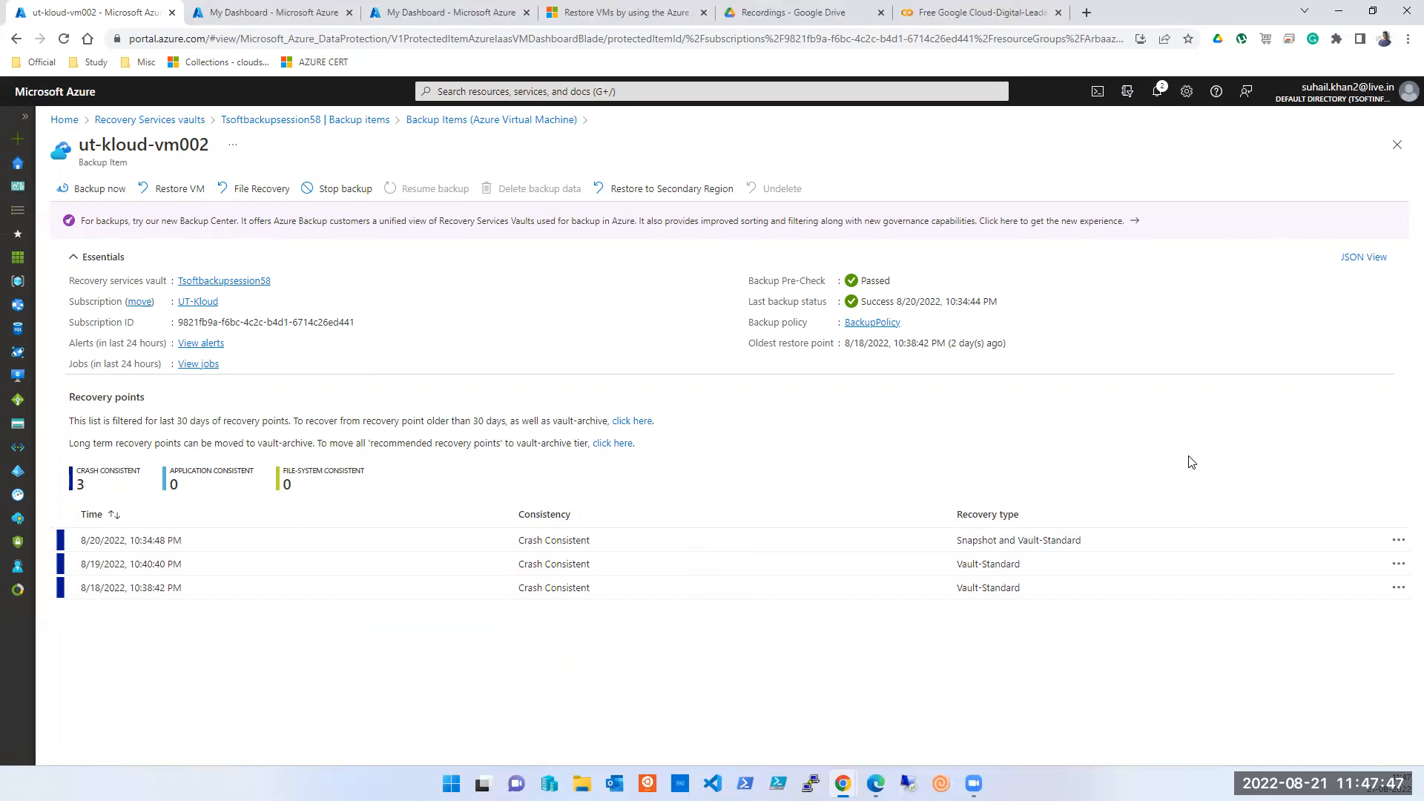
{"action": "left_click", "coordinate": [1394, 154]}
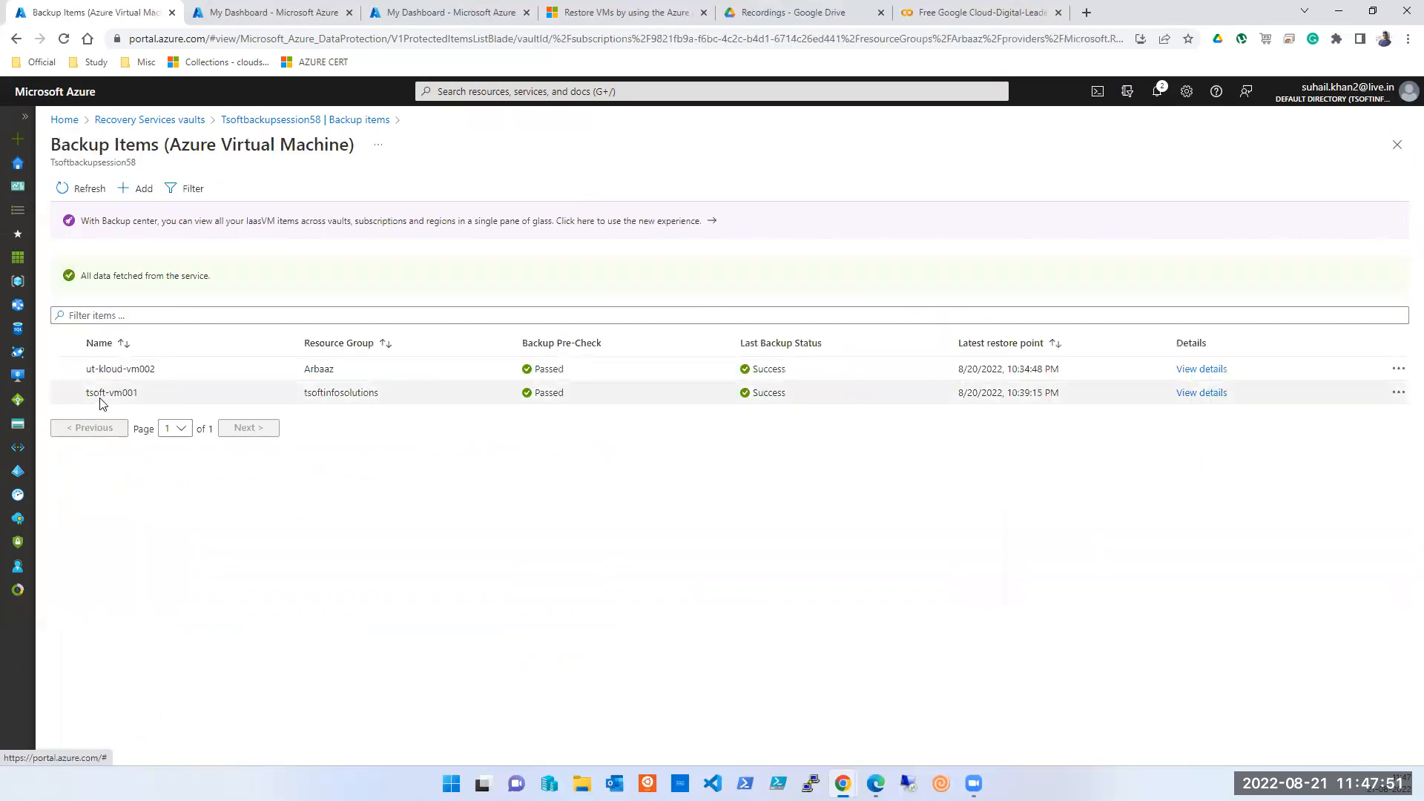
{"action": "left_click", "coordinate": [1184, 394]}
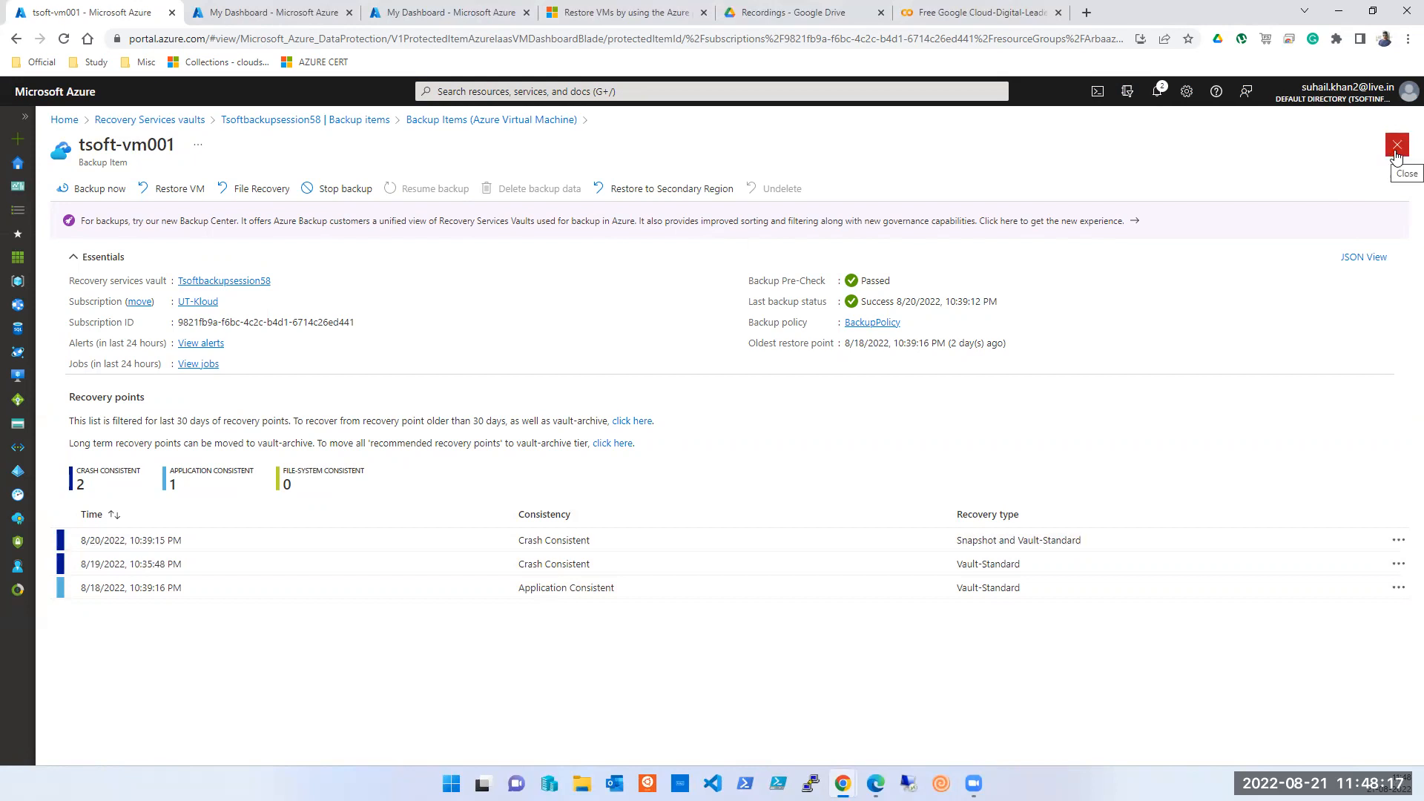
{"action": "left_click", "coordinate": [1397, 144]}
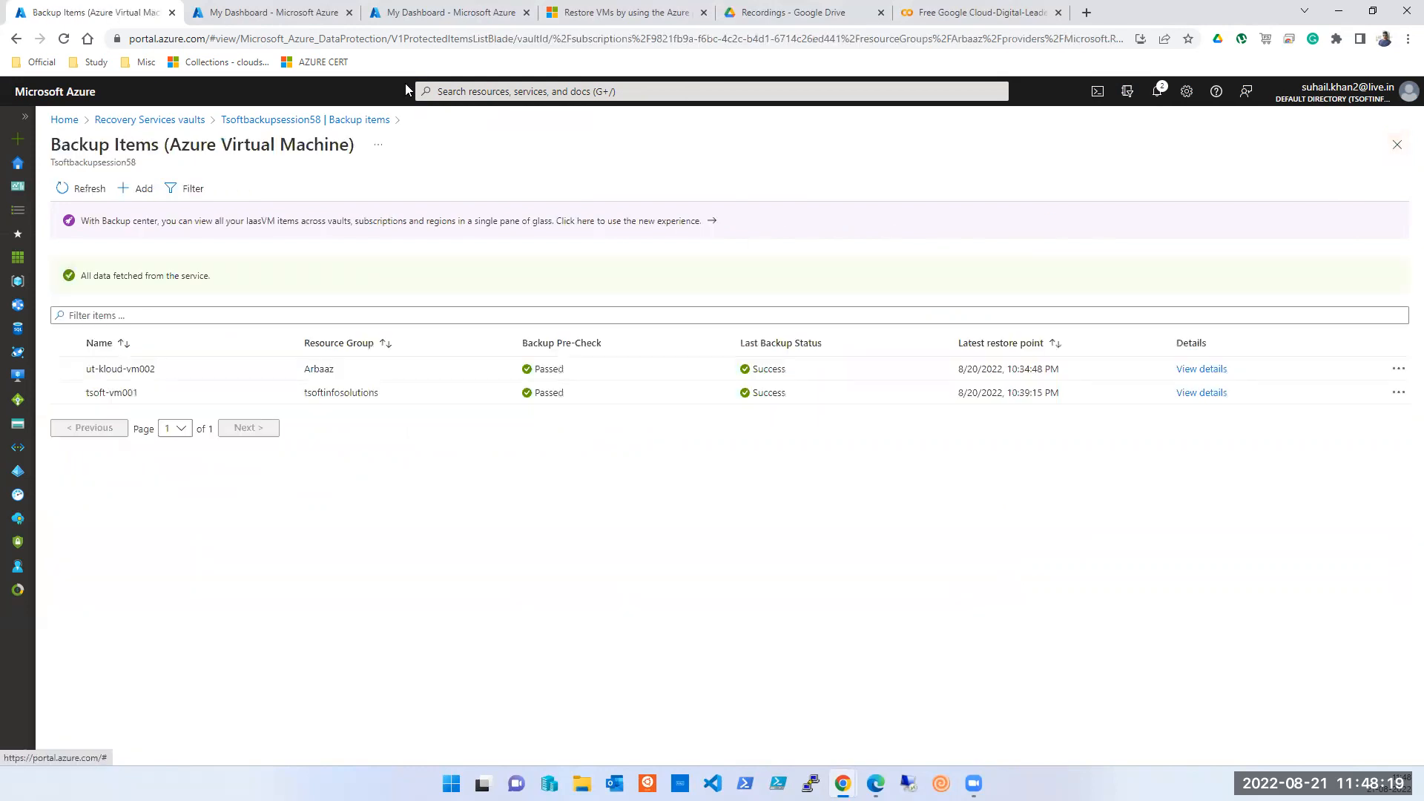
{"action": "left_click", "coordinate": [667, 90]}
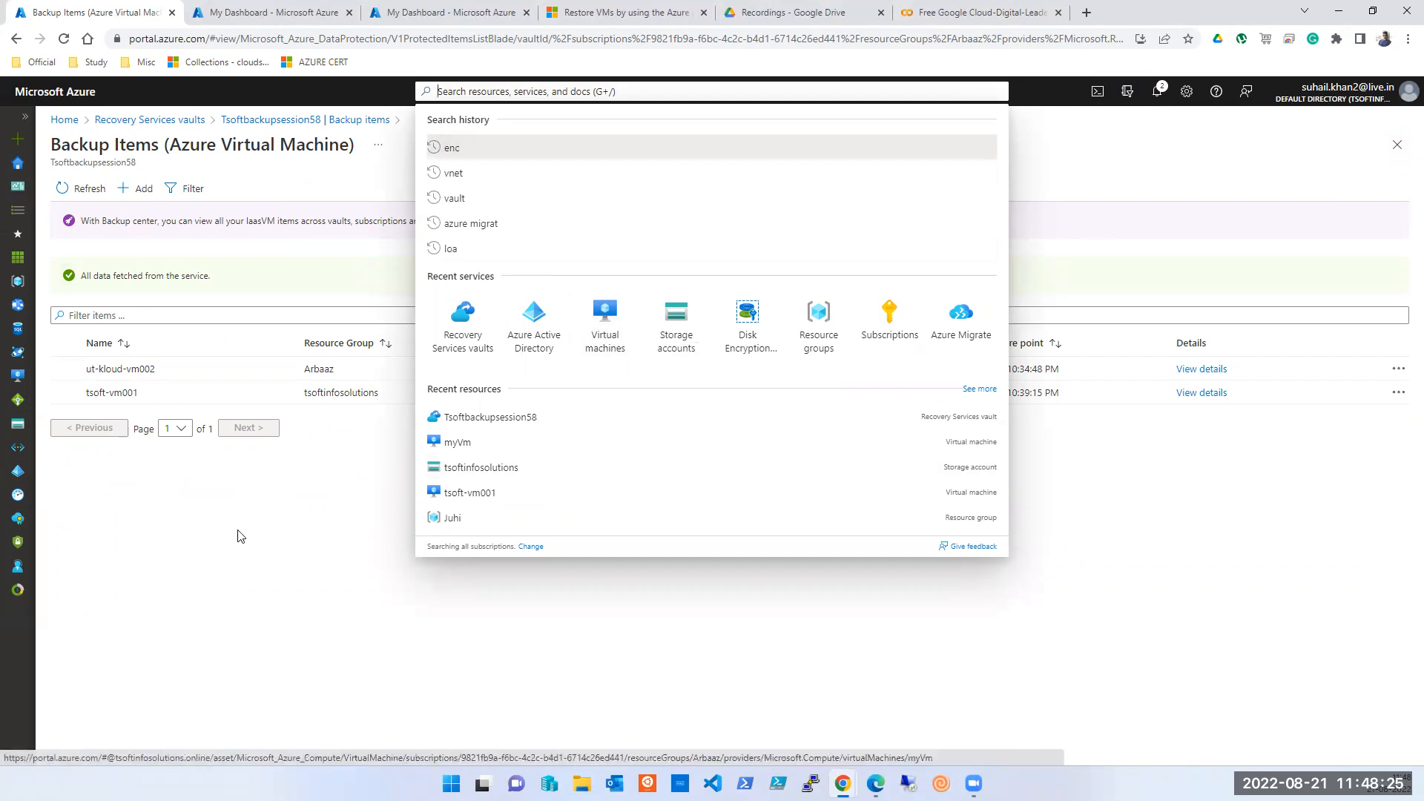
{"action": "left_click", "coordinate": [260, 616]}
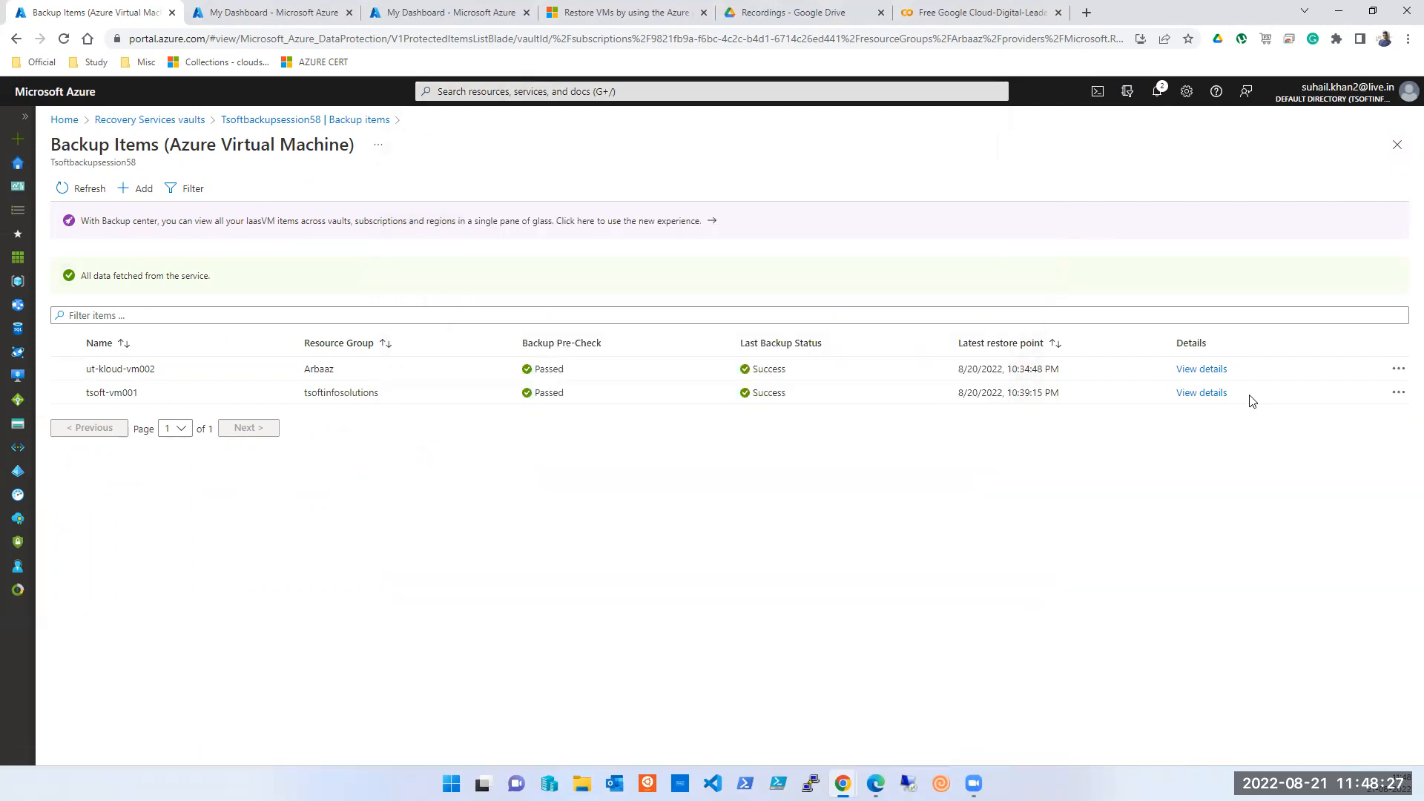
{"action": "left_click", "coordinate": [1209, 371]}
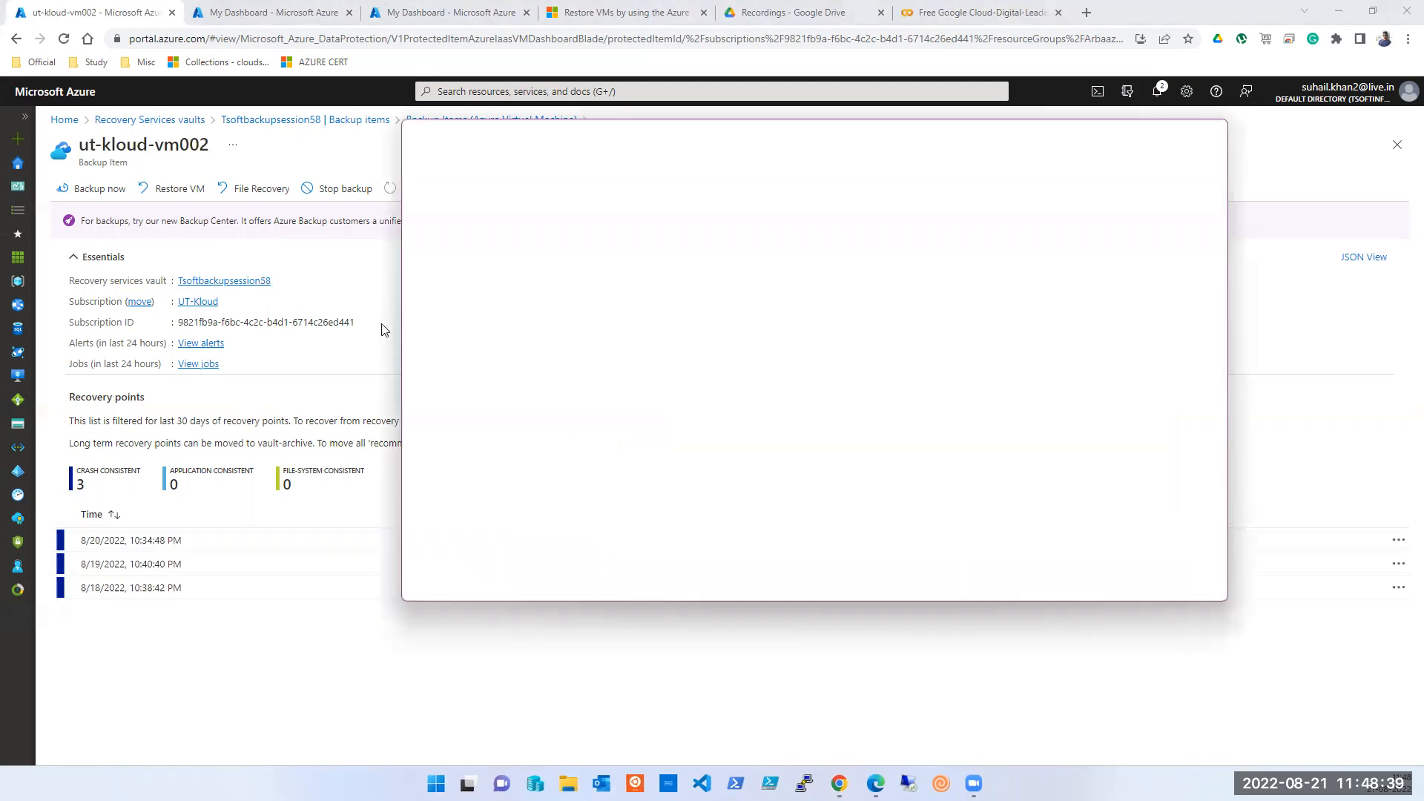
- Maximize the OneNote notes, then reach the Virtual machines list through the portal search
{"action": "left_click", "coordinate": [1175, 137]}
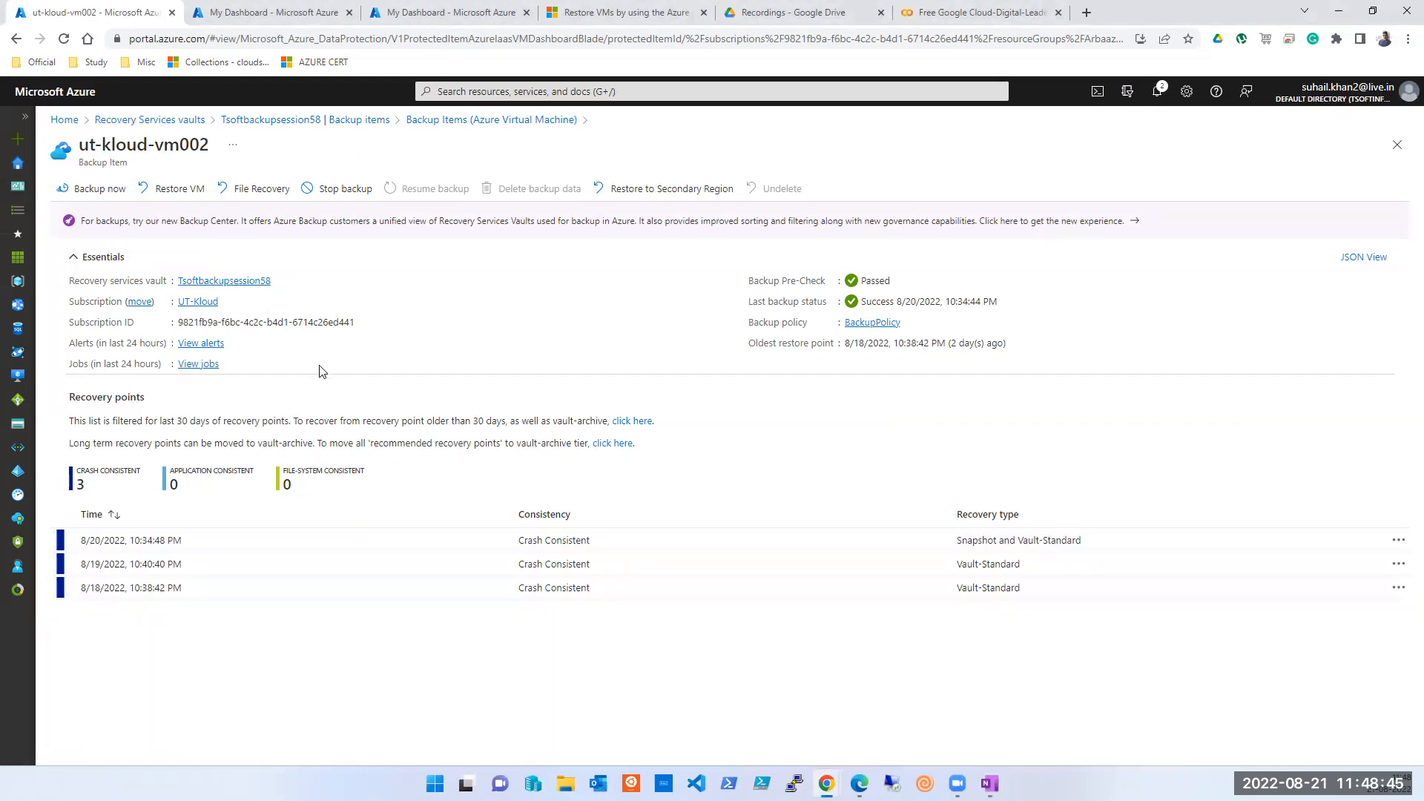
{"action": "left_click", "coordinate": [558, 86]}
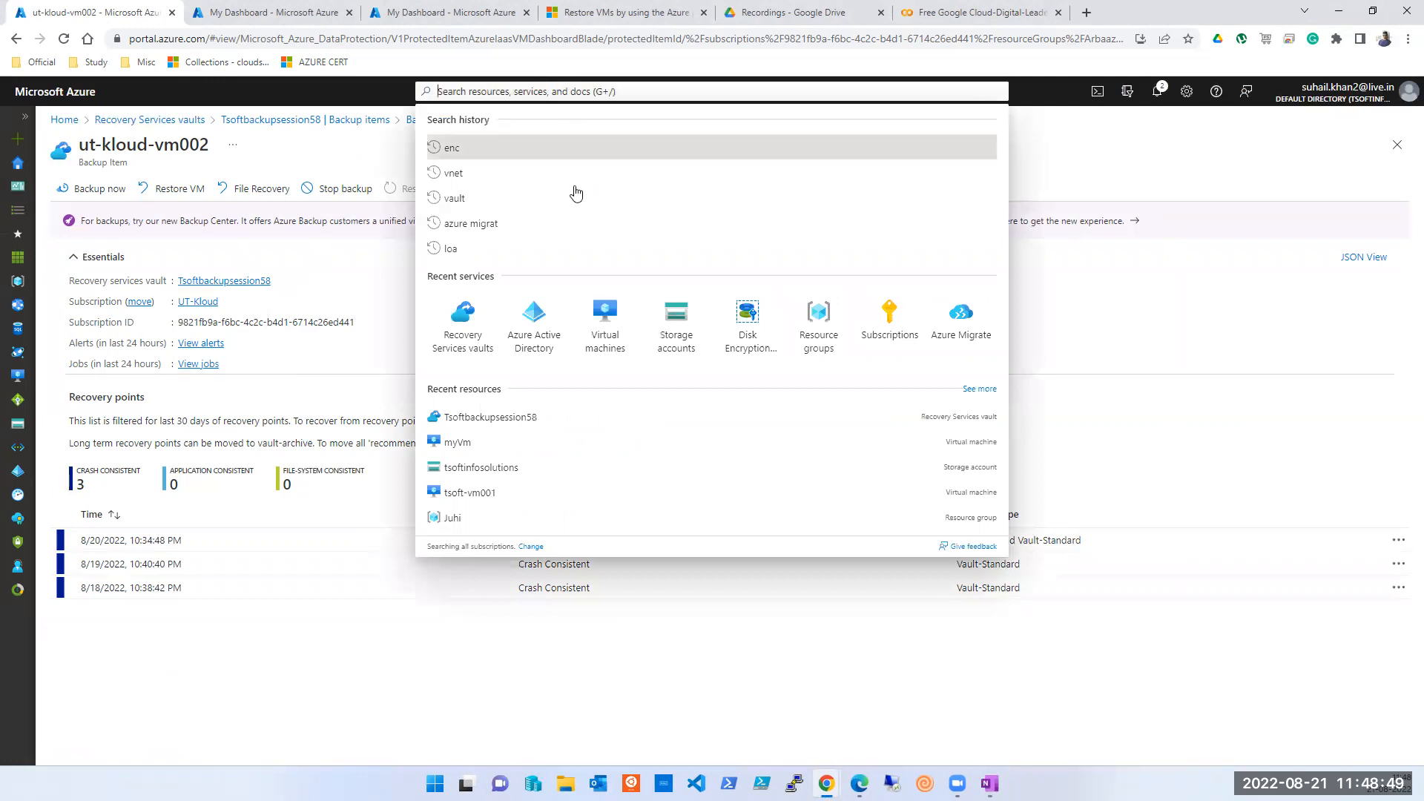
{"action": "left_click", "coordinate": [613, 334]}
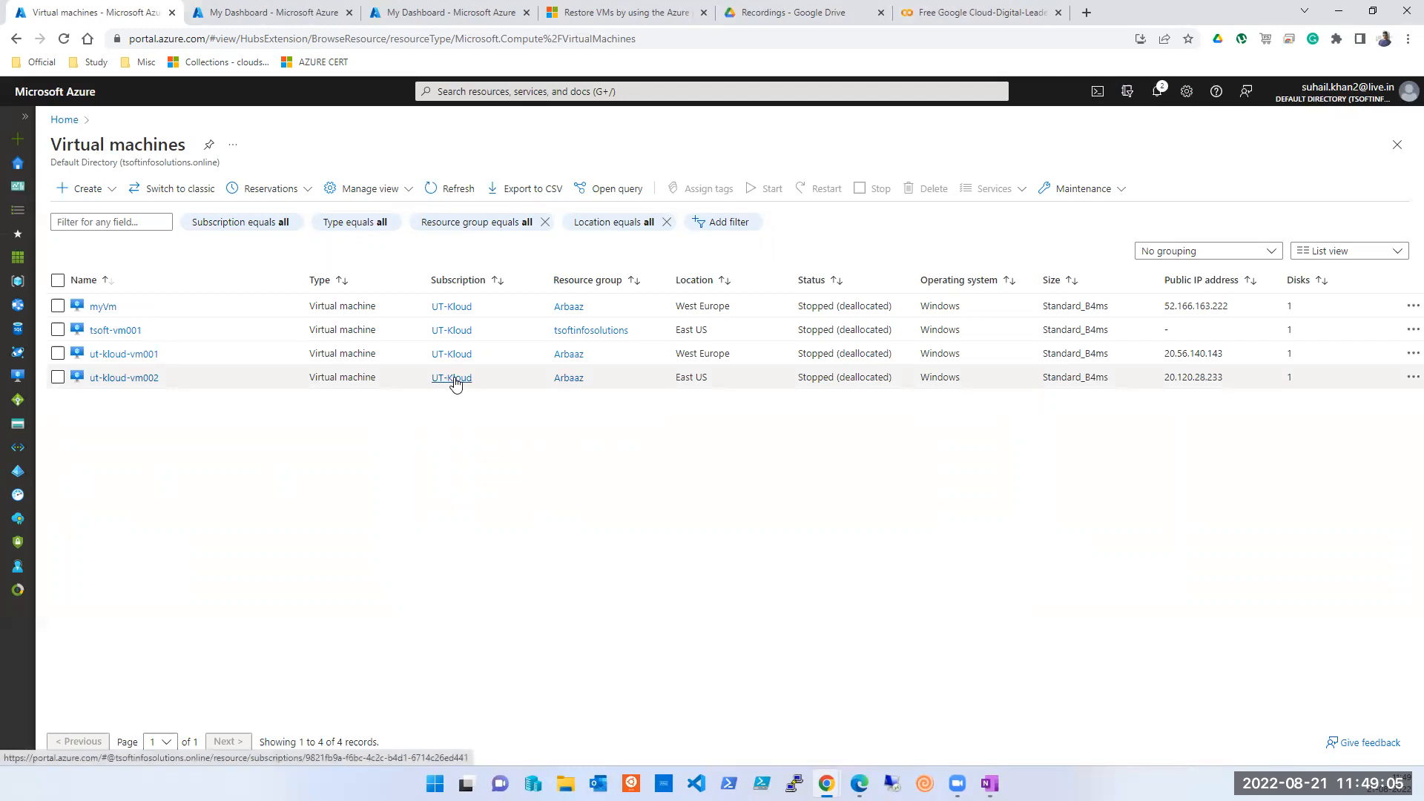
- Begin creating an Ubuntu Server 20.04 LTS VM in the Arbaaz resource group, then switch to OneNote
{"action": "left_click", "coordinate": [567, 379]}
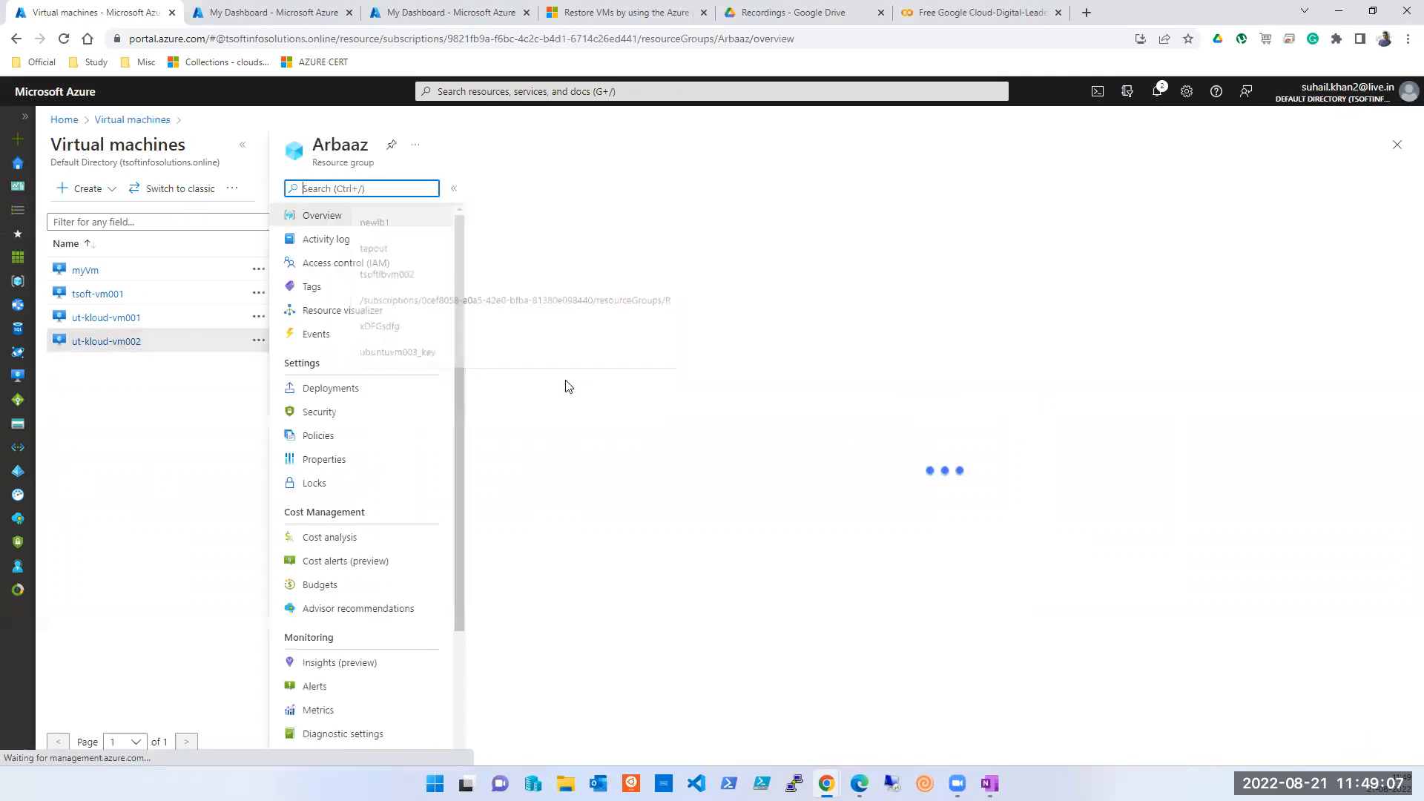
{"action": "left_click", "coordinate": [522, 193]}
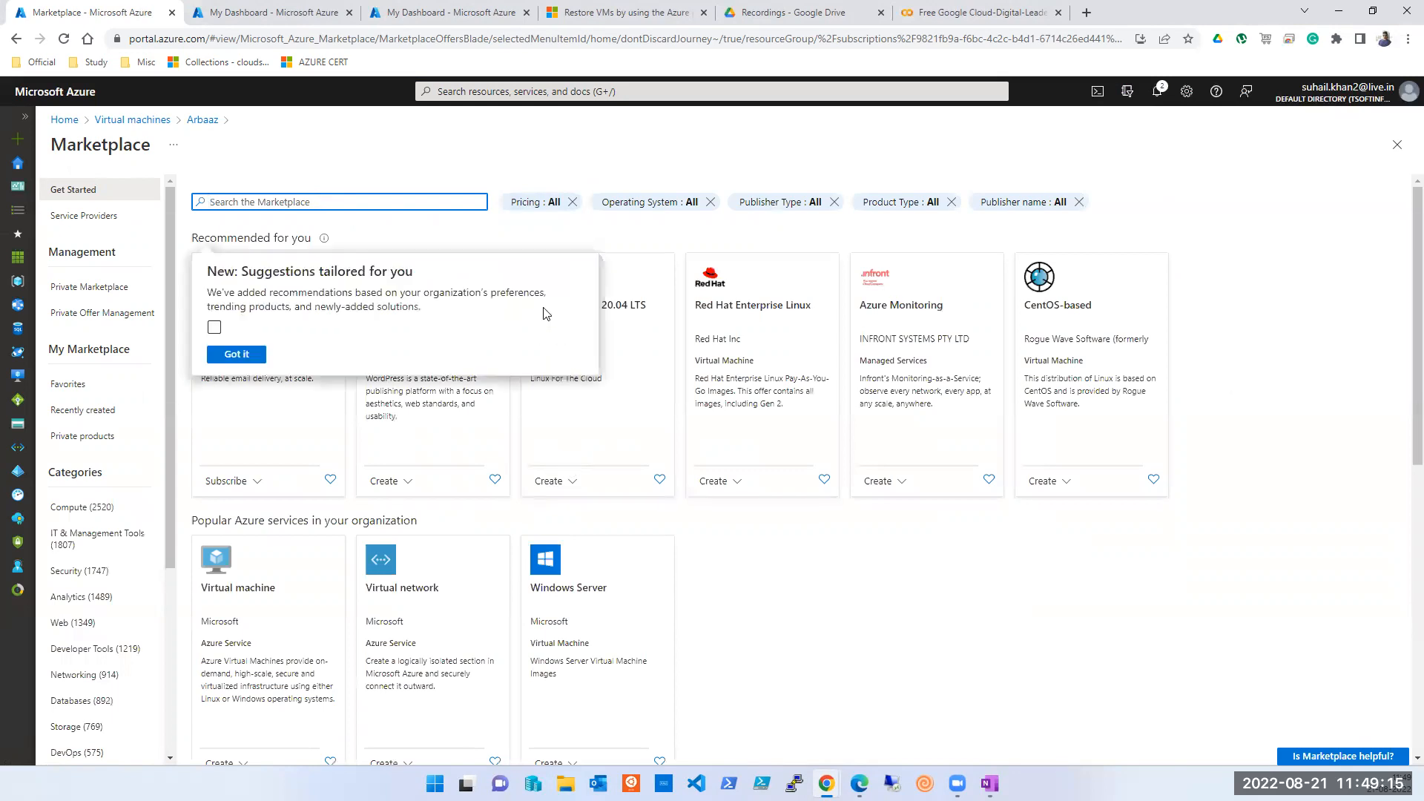
{"action": "left_click", "coordinate": [618, 313]}
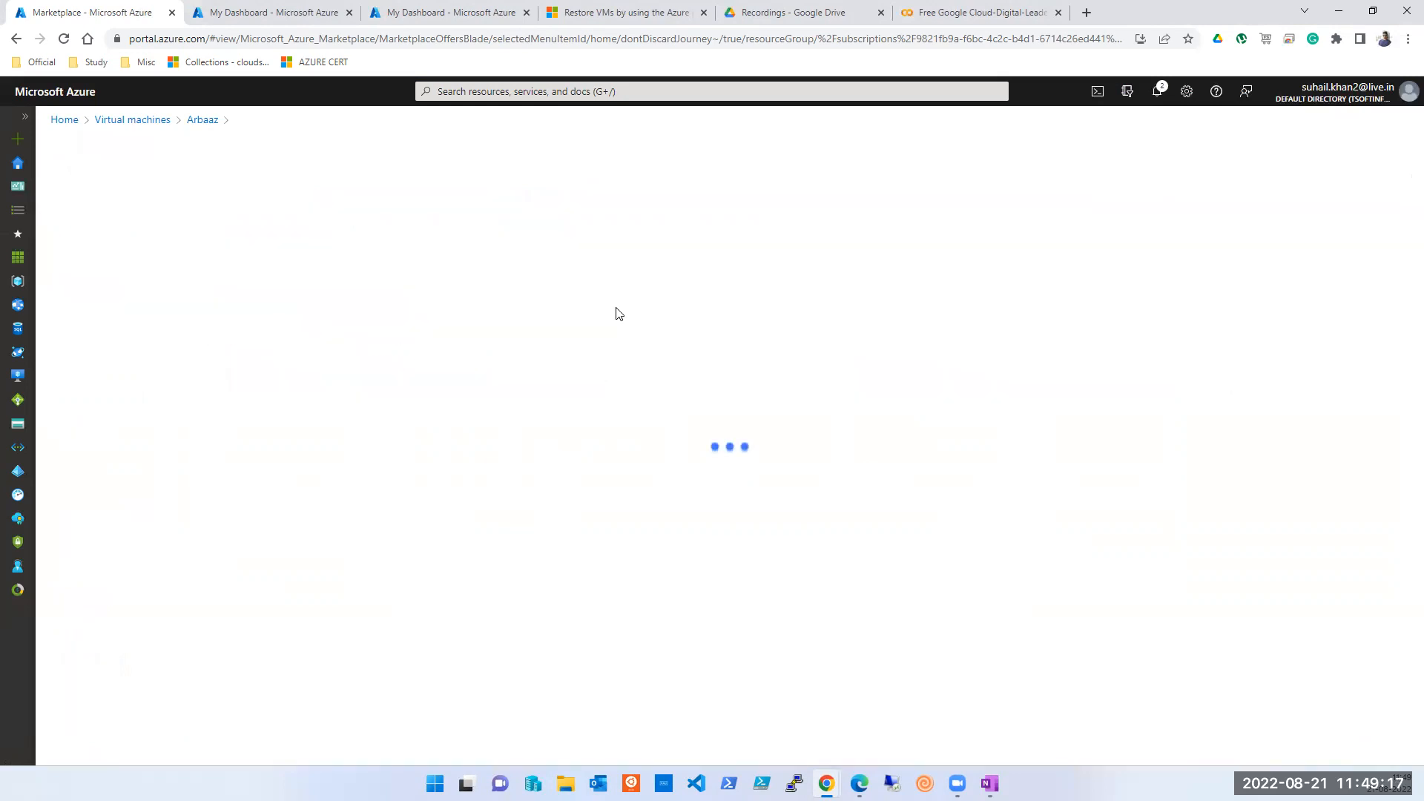
{"action": "left_click", "coordinate": [341, 298]}
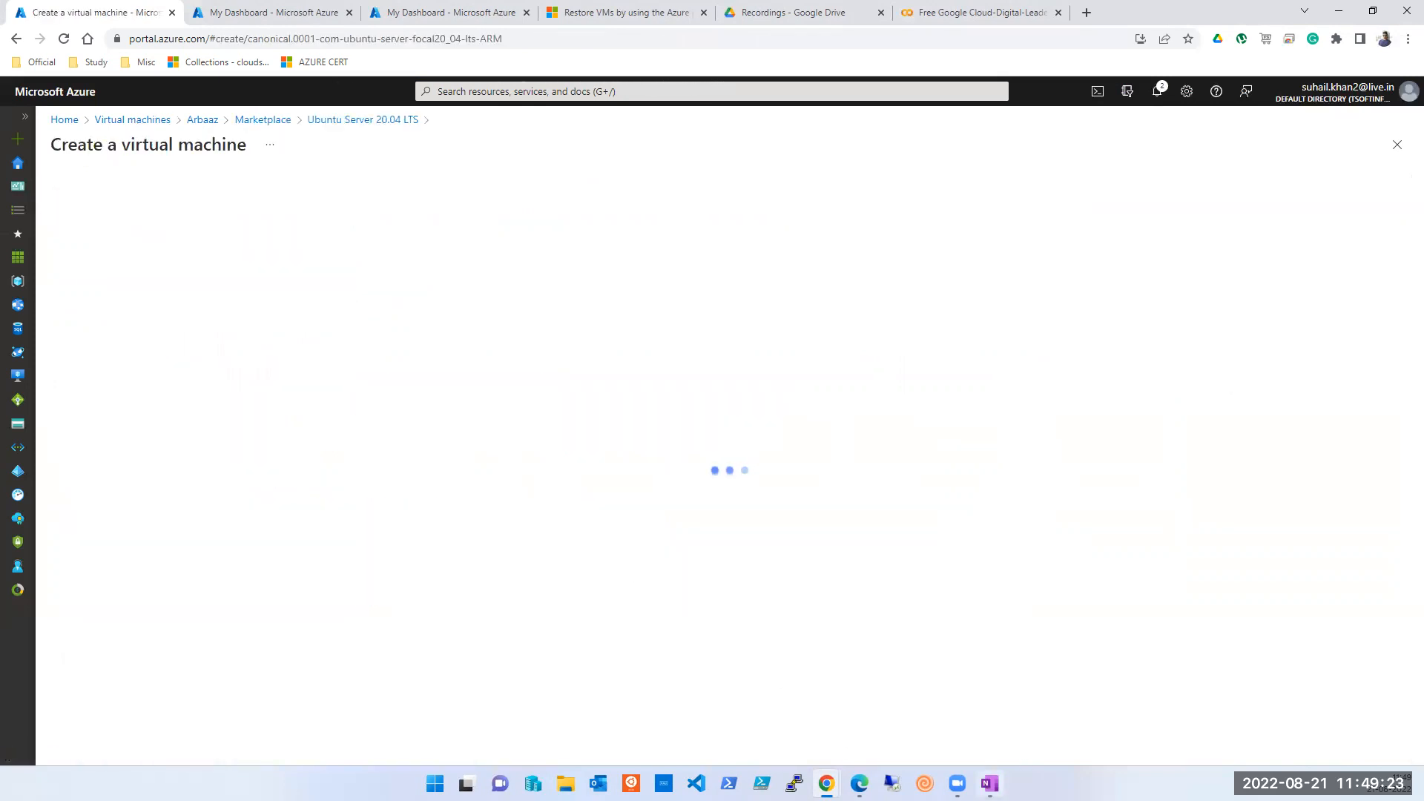
{"action": "key", "text": "alt+Tab"}
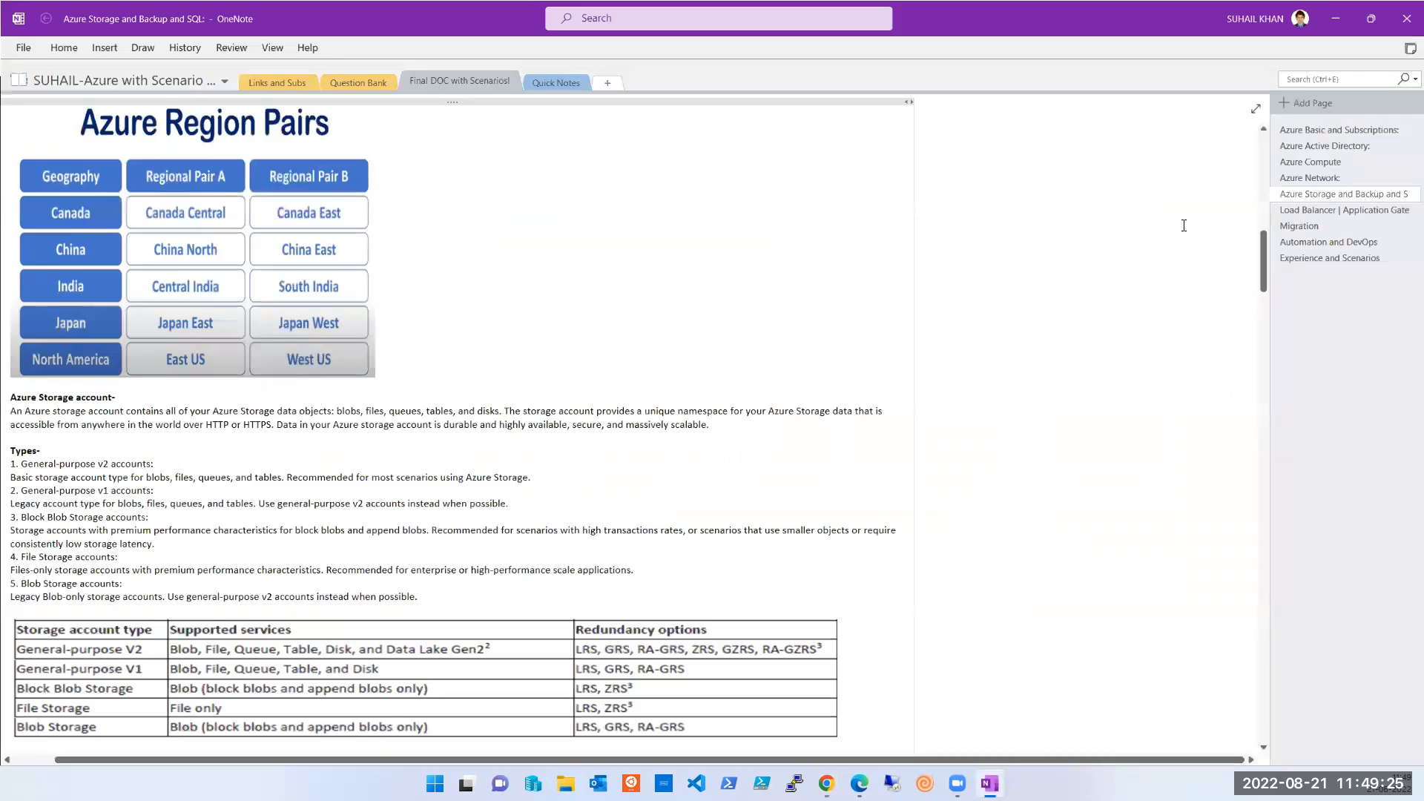
- Scroll the Azure Storage and Backup notes to the Snapshot consistency table and select its image
{"action": "scroll", "coordinate": [1004, 546], "scroll_direction": "down", "scroll_amount": 15}
{"action": "scroll", "coordinate": [1004, 546], "scroll_direction": "down", "scroll_amount": 15}
{"action": "scroll", "coordinate": [1005, 546], "scroll_direction": "up", "scroll_amount": 5}
{"action": "scroll", "coordinate": [994, 540], "scroll_direction": "down", "scroll_amount": 11}
{"action": "scroll", "coordinate": [795, 502], "scroll_direction": "down", "scroll_amount": 12}
{"action": "scroll", "coordinate": [225, 368], "scroll_direction": "up", "scroll_amount": 2}
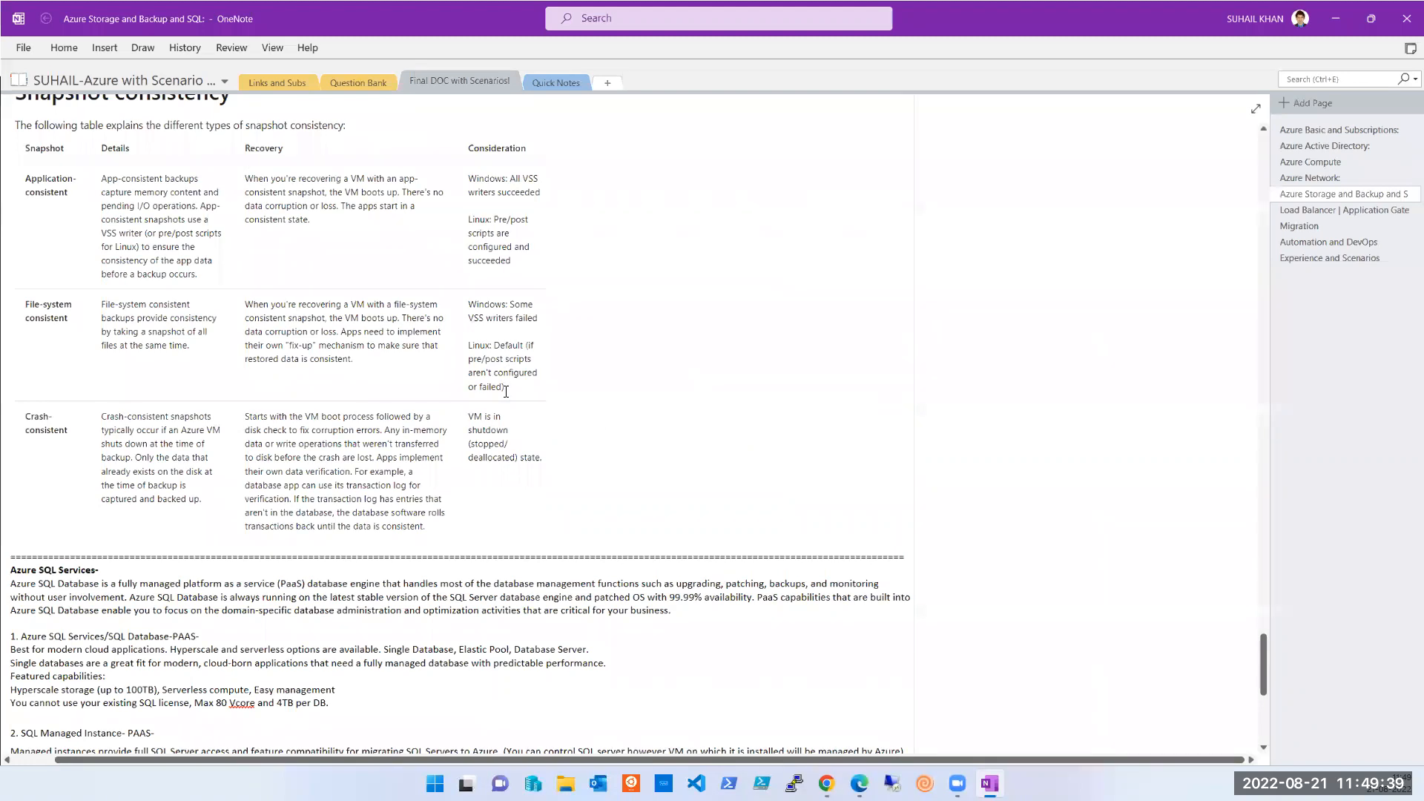
{"action": "left_click", "coordinate": [503, 359]}
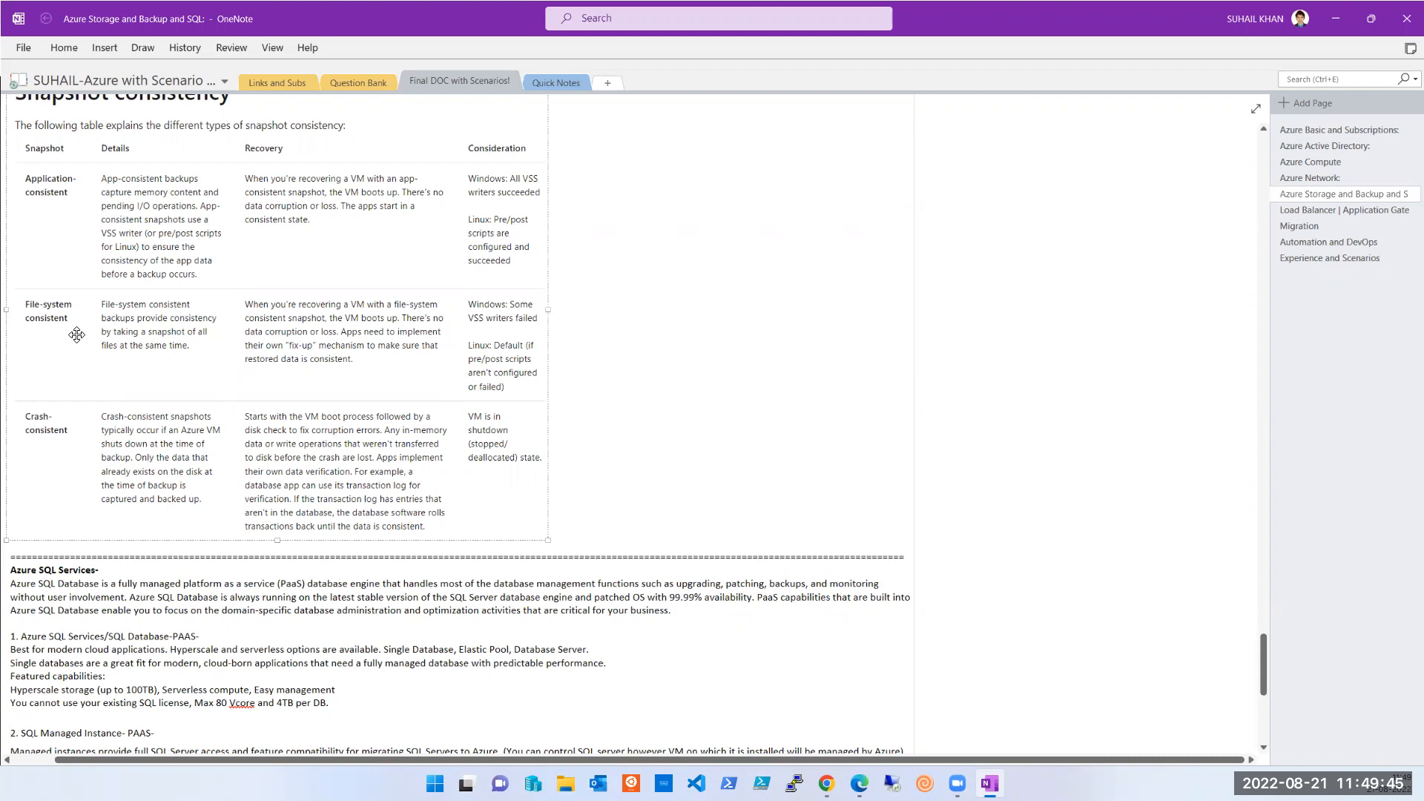
{"action": "scroll", "coordinate": [295, 354], "scroll_direction": "up", "scroll_amount": 1}
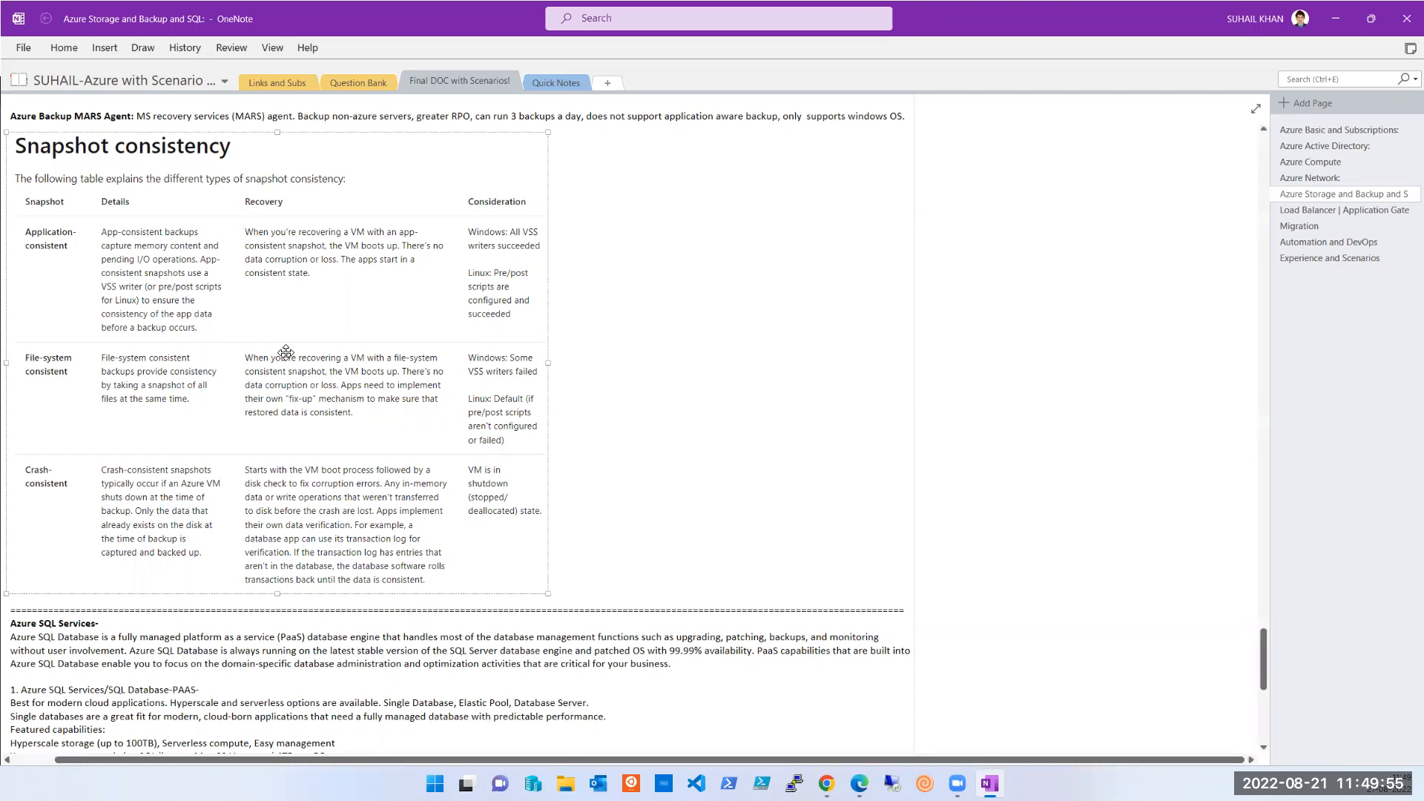
- Scroll back up through the Azure Storage and Backup notes page
{"action": "scroll", "coordinate": [421, 383], "scroll_direction": "down", "scroll_amount": 1}
{"action": "scroll", "coordinate": [421, 383], "scroll_direction": "down", "scroll_amount": 15}
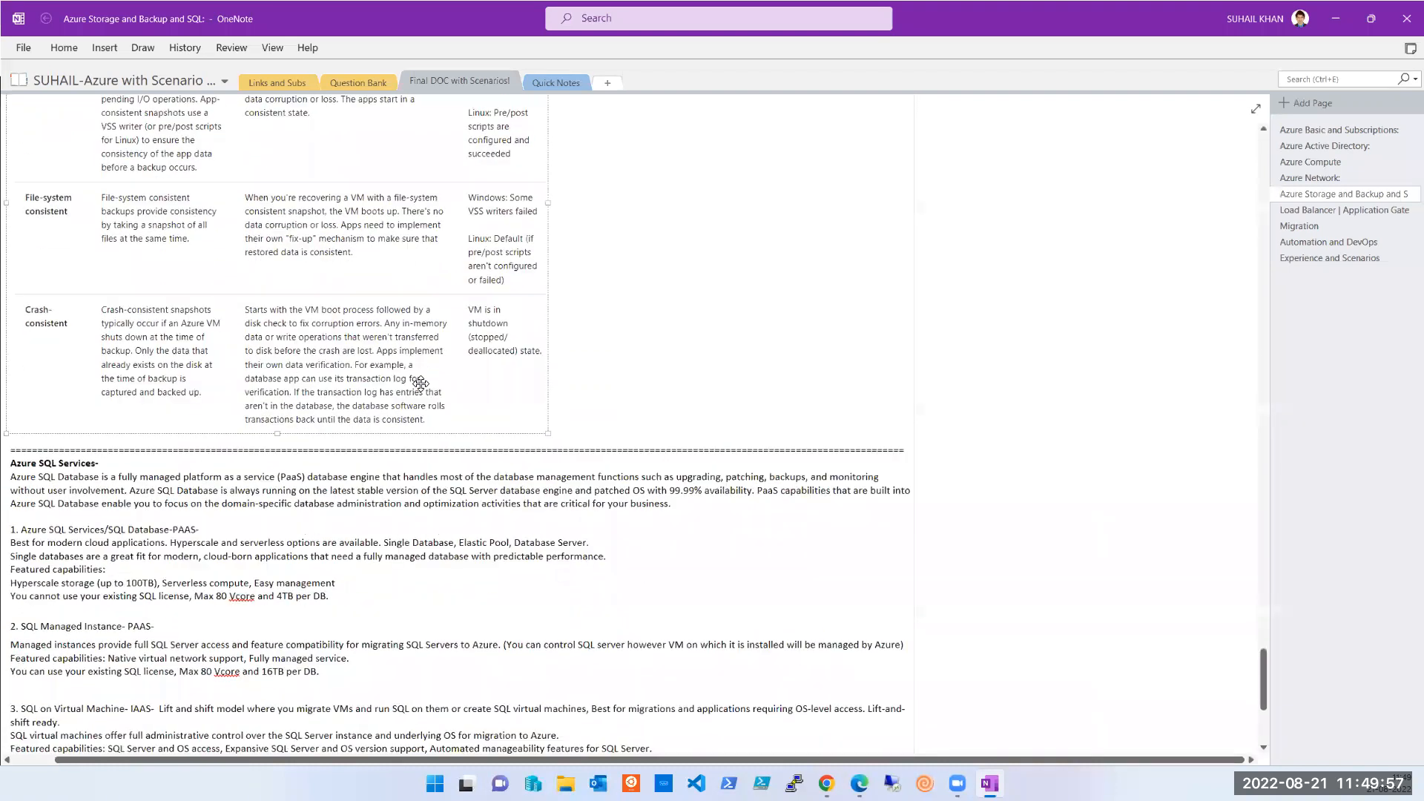
{"action": "scroll", "coordinate": [423, 384], "scroll_direction": "up", "scroll_amount": 12}
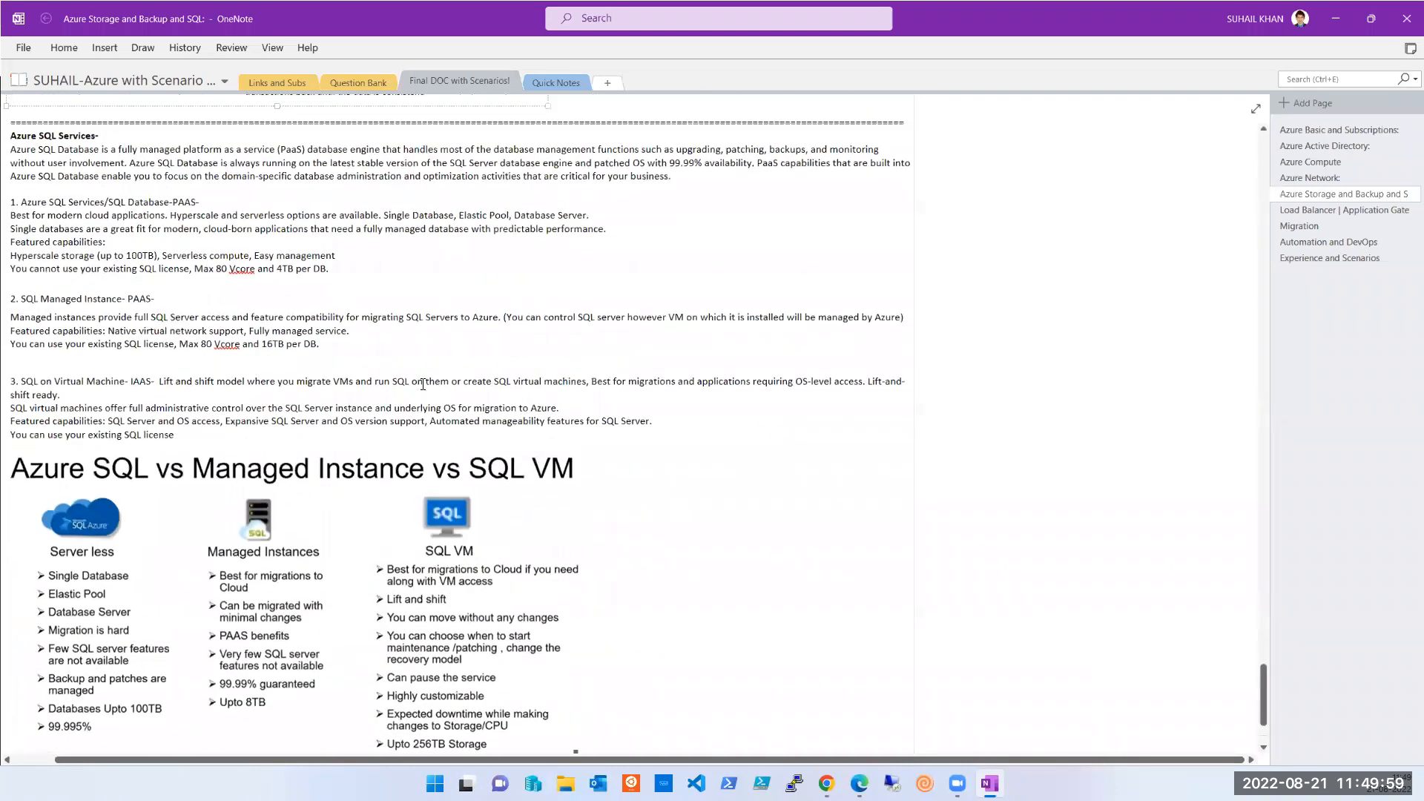
{"action": "scroll", "coordinate": [423, 383], "scroll_direction": "up", "scroll_amount": 13}
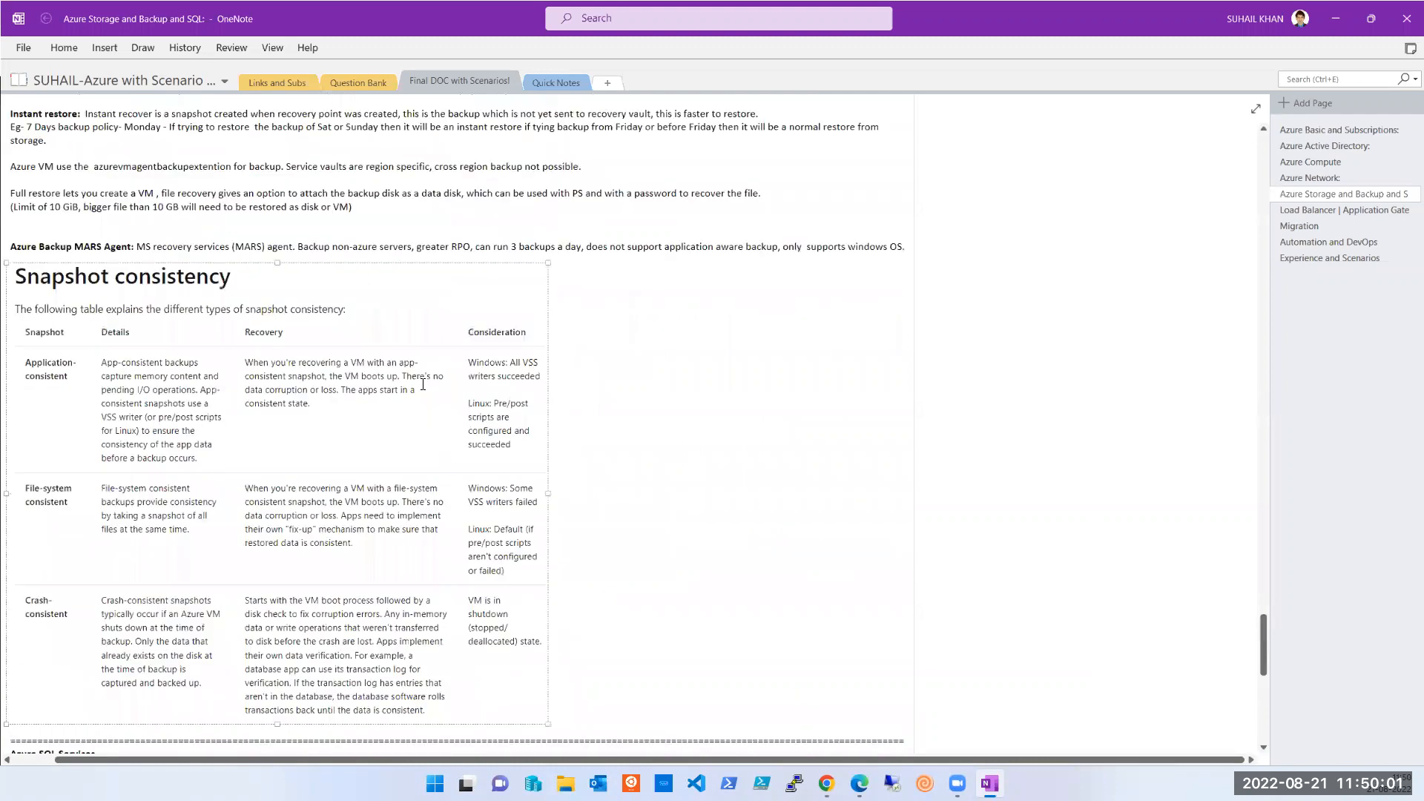
{"action": "scroll", "coordinate": [423, 383], "scroll_direction": "up", "scroll_amount": 1}
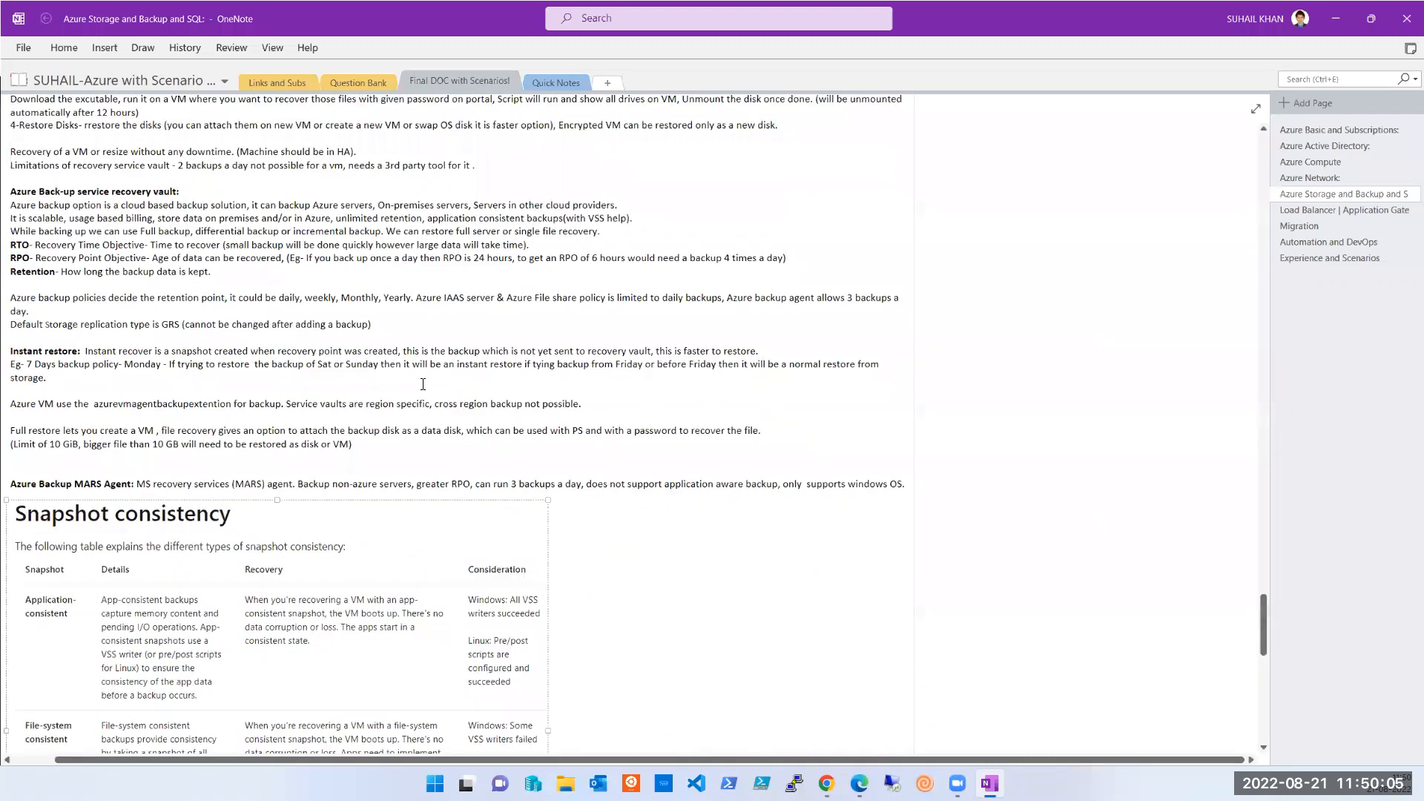
{"action": "scroll", "coordinate": [422, 383], "scroll_direction": "up", "scroll_amount": 9}
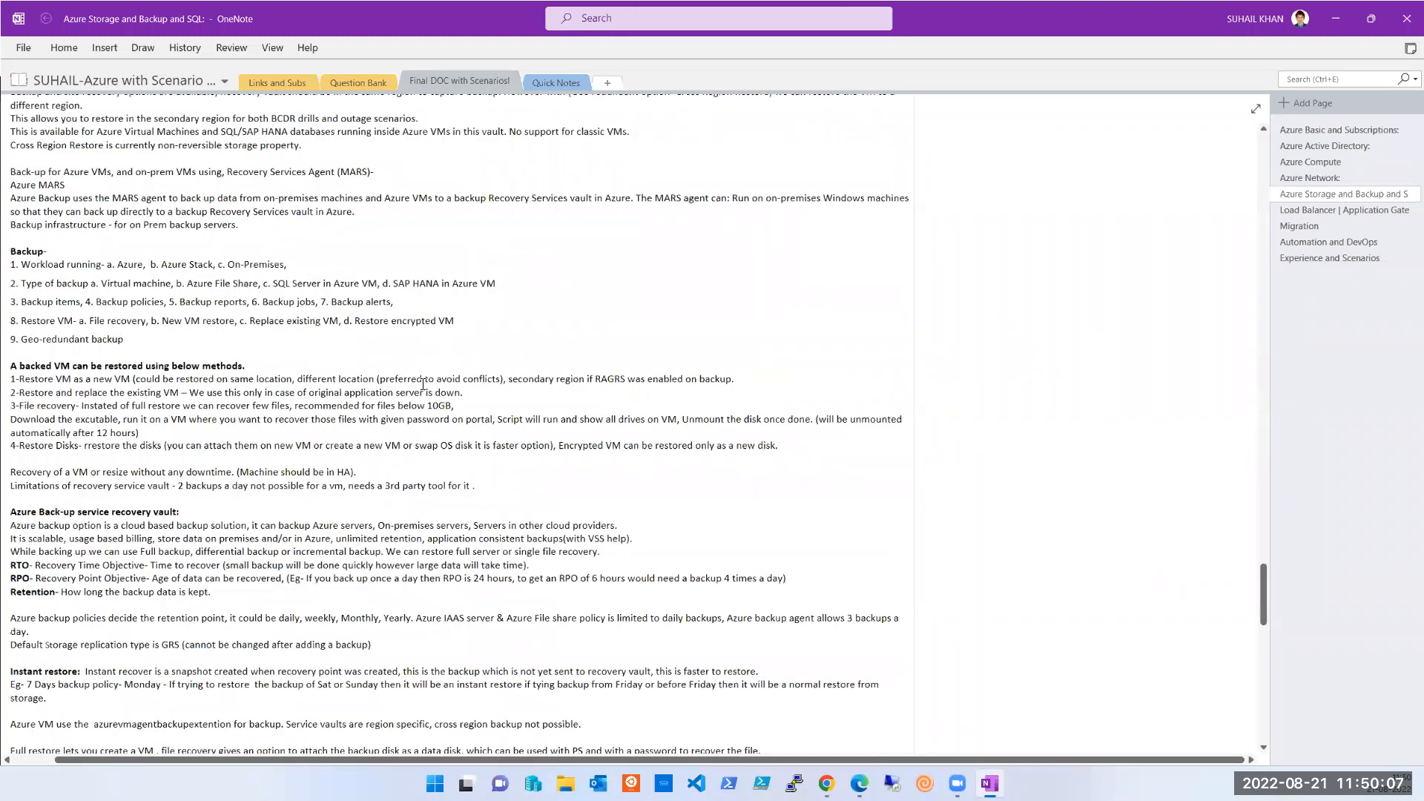
{"action": "scroll", "coordinate": [423, 384], "scroll_direction": "up", "scroll_amount": 2}
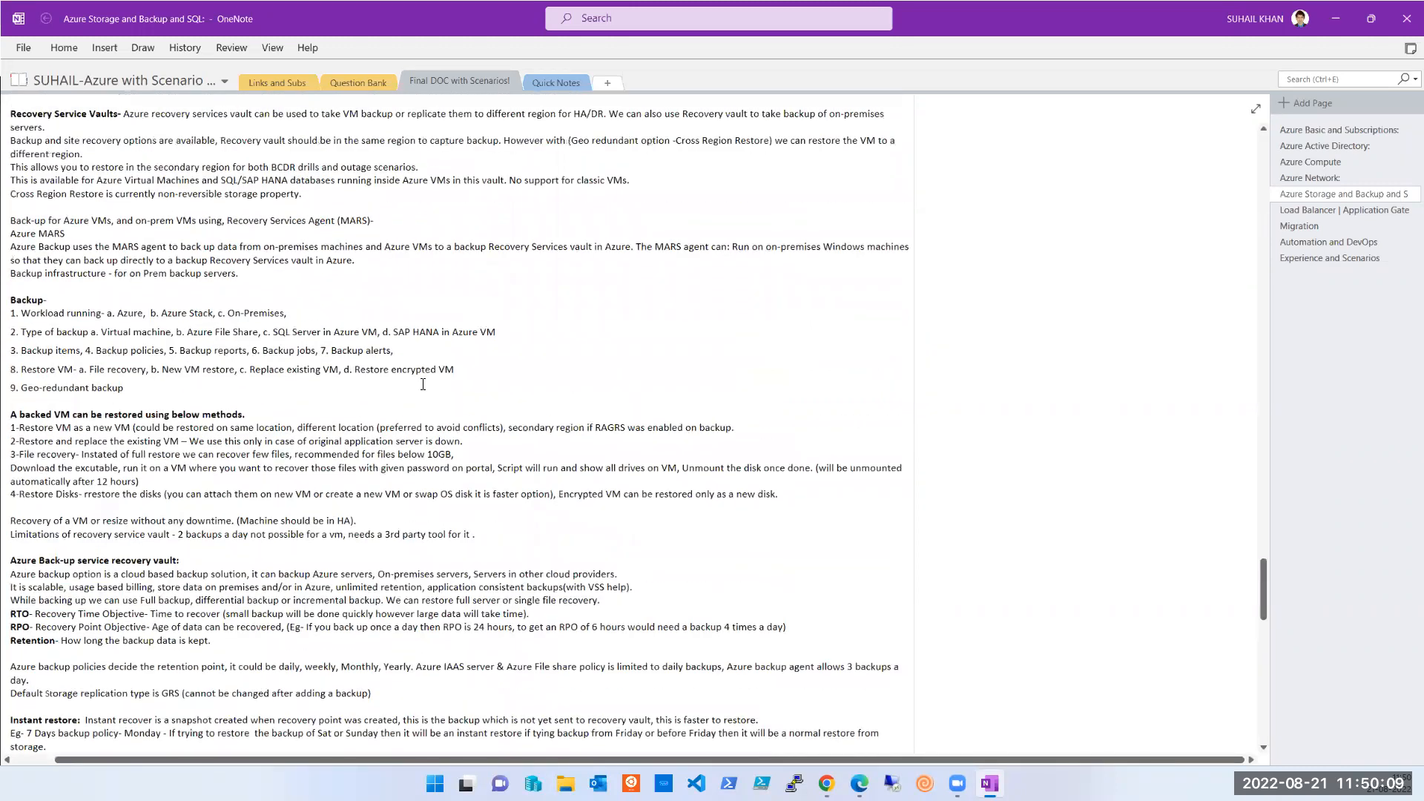
{"action": "scroll", "coordinate": [423, 384], "scroll_direction": "up", "scroll_amount": 6}
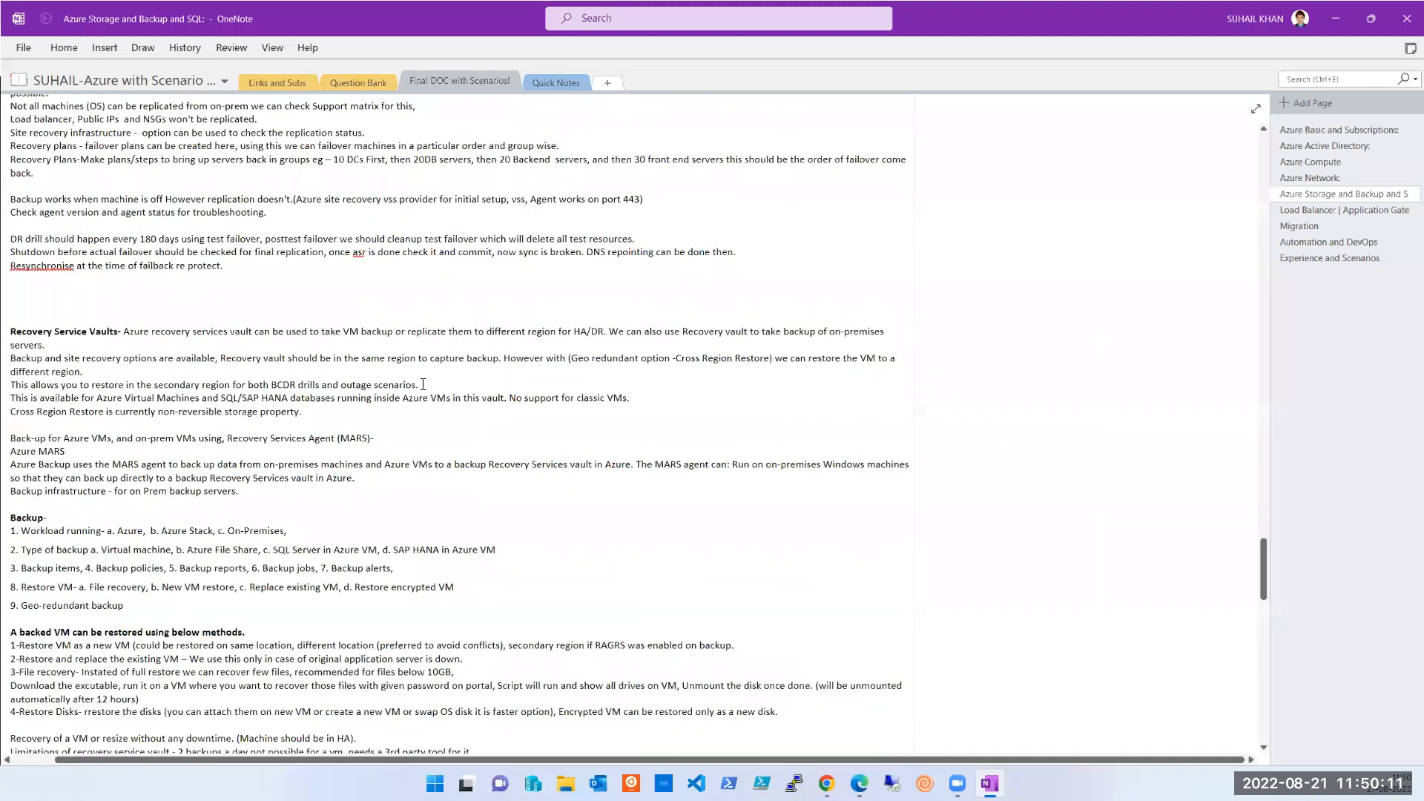
{"action": "scroll", "coordinate": [423, 384], "scroll_direction": "up", "scroll_amount": 18}
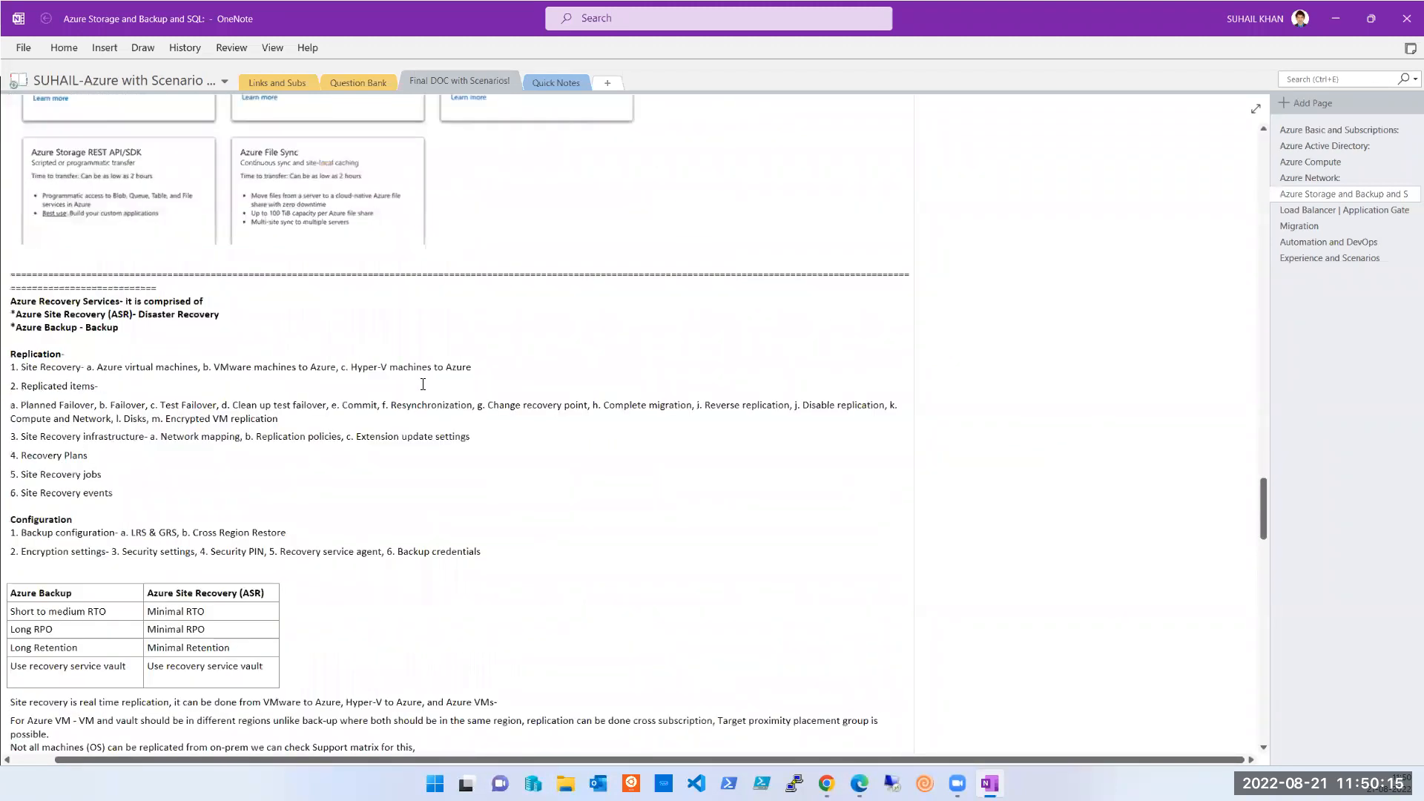
{"action": "scroll", "coordinate": [422, 385], "scroll_direction": "up", "scroll_amount": 19}
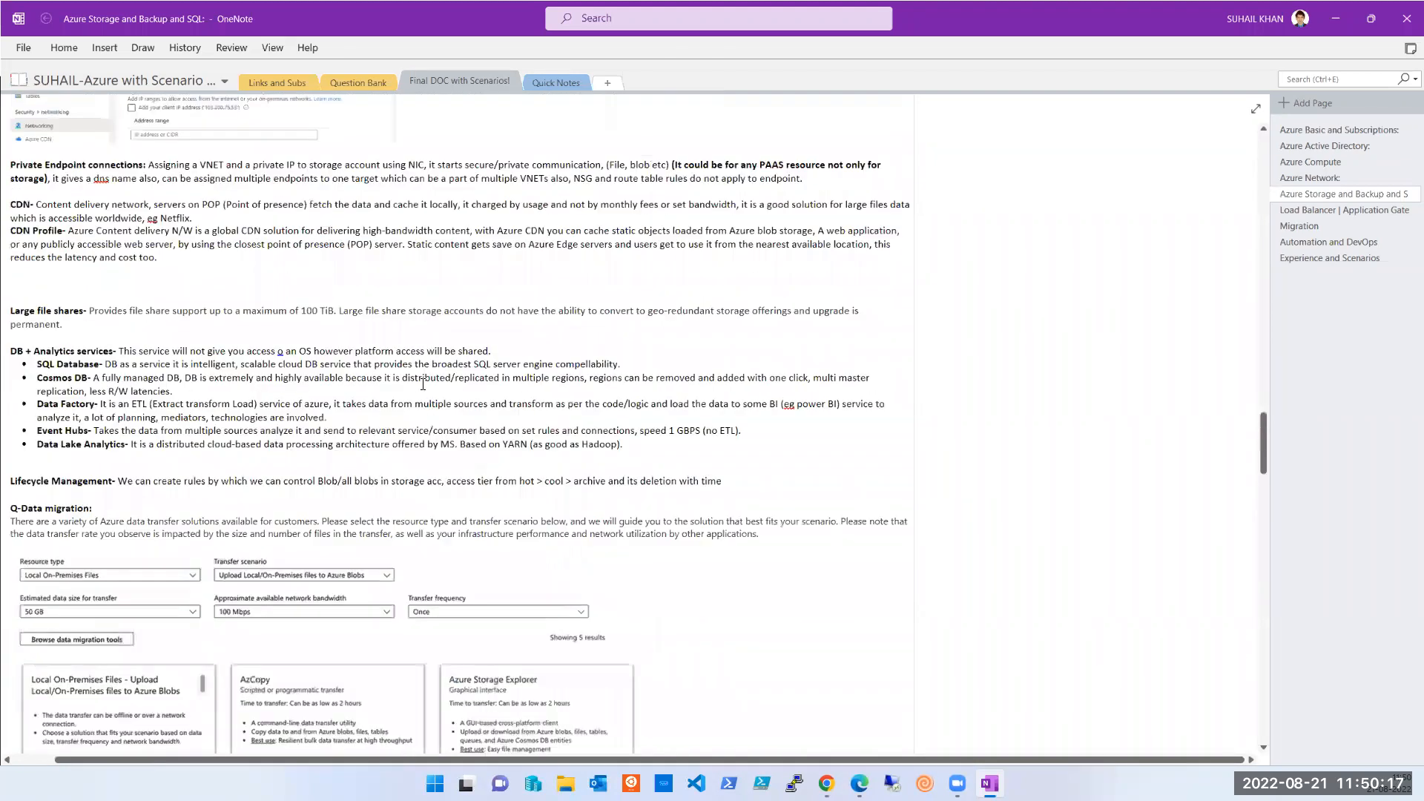
{"action": "scroll", "coordinate": [423, 385], "scroll_direction": "up", "scroll_amount": 5}
{"action": "scroll", "coordinate": [423, 384], "scroll_direction": "up", "scroll_amount": 8}
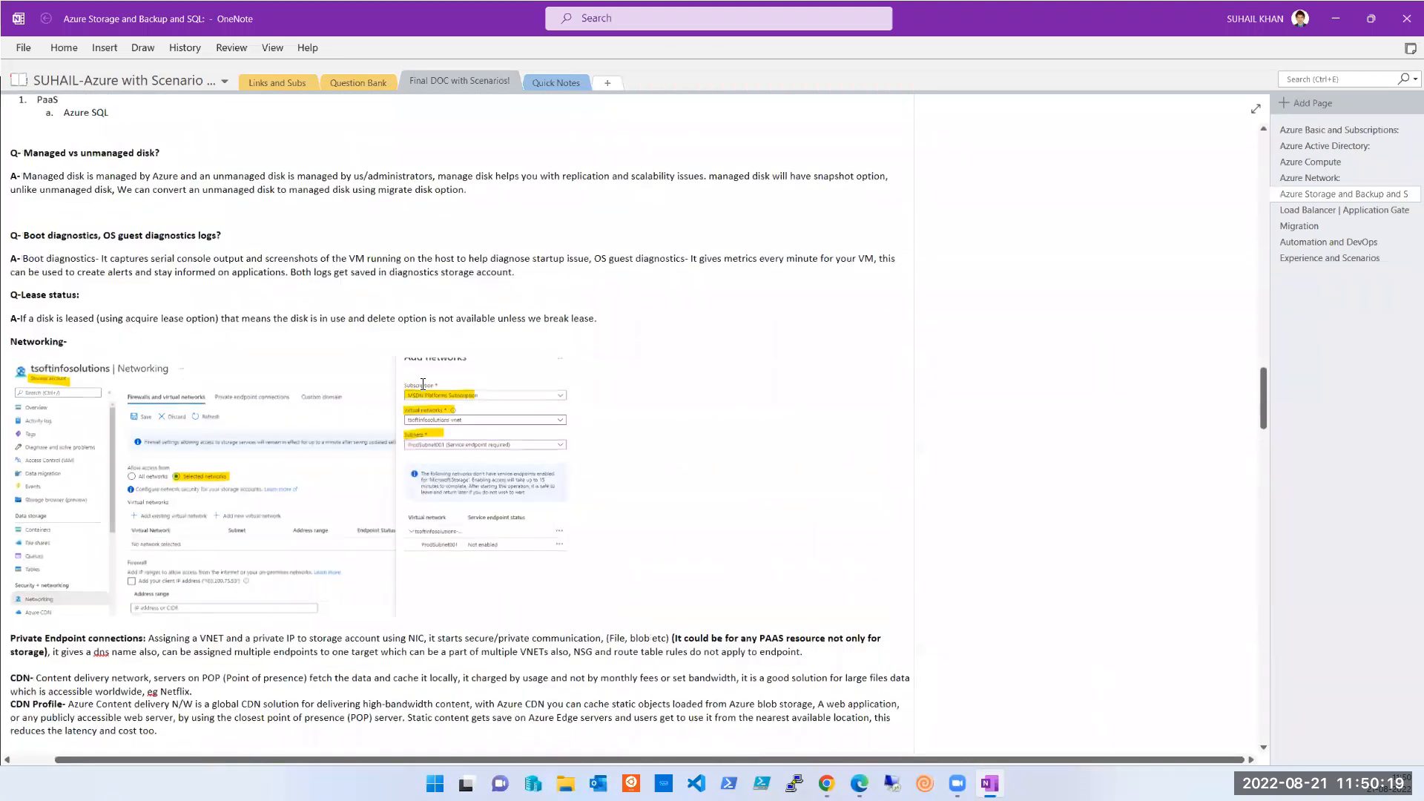
{"action": "scroll", "coordinate": [422, 384], "scroll_direction": "up", "scroll_amount": 7}
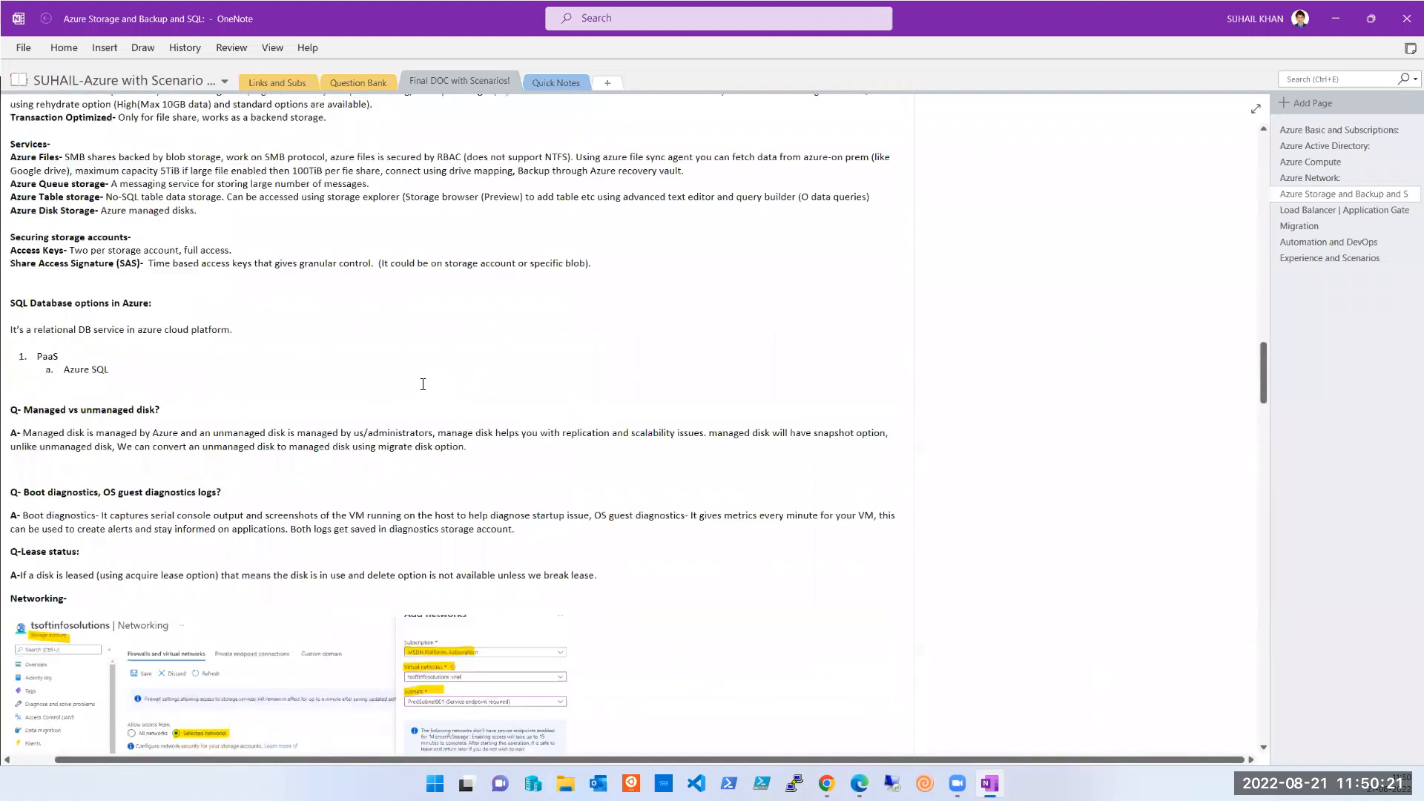
{"action": "scroll", "coordinate": [423, 384], "scroll_direction": "up", "scroll_amount": 4}
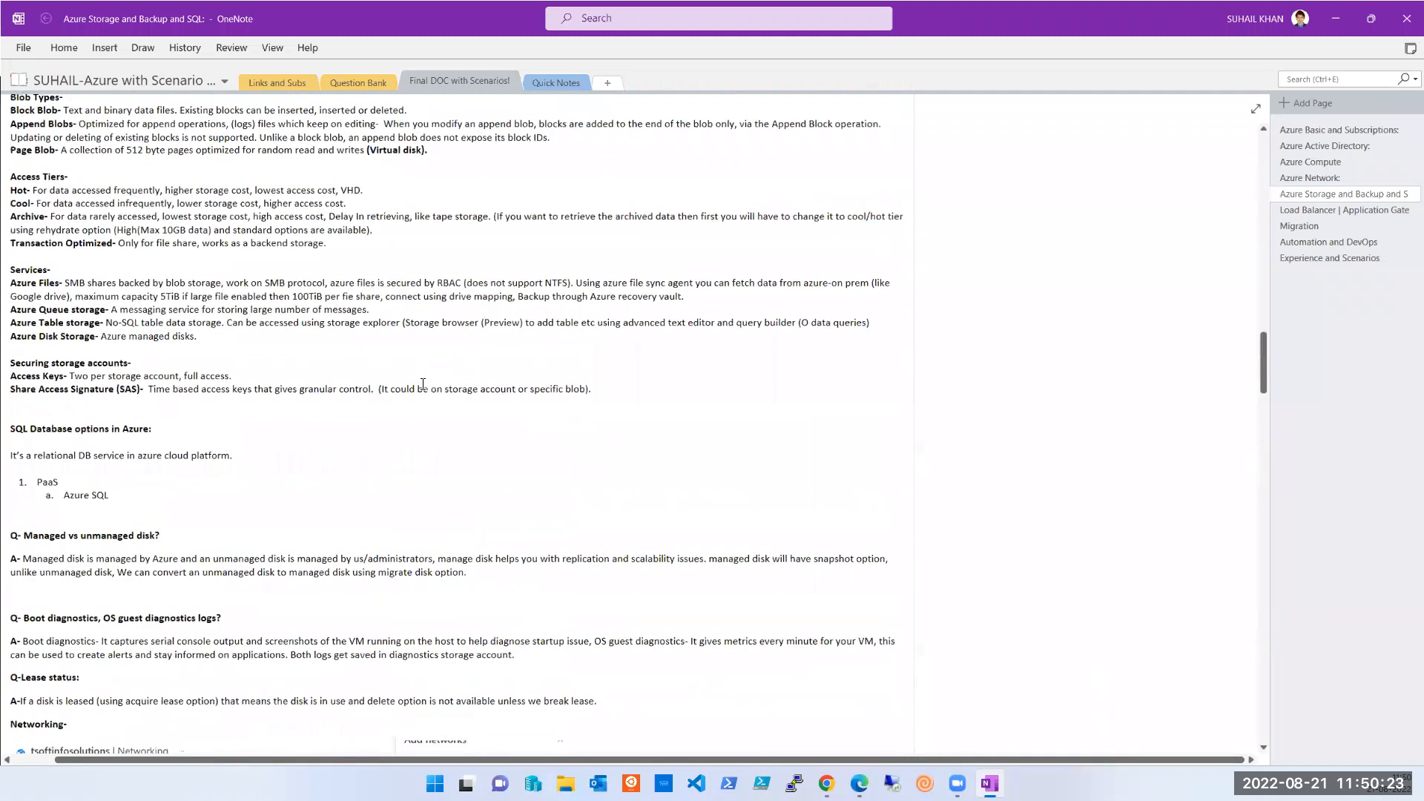
{"action": "scroll", "coordinate": [423, 384], "scroll_direction": "up", "scroll_amount": 18}
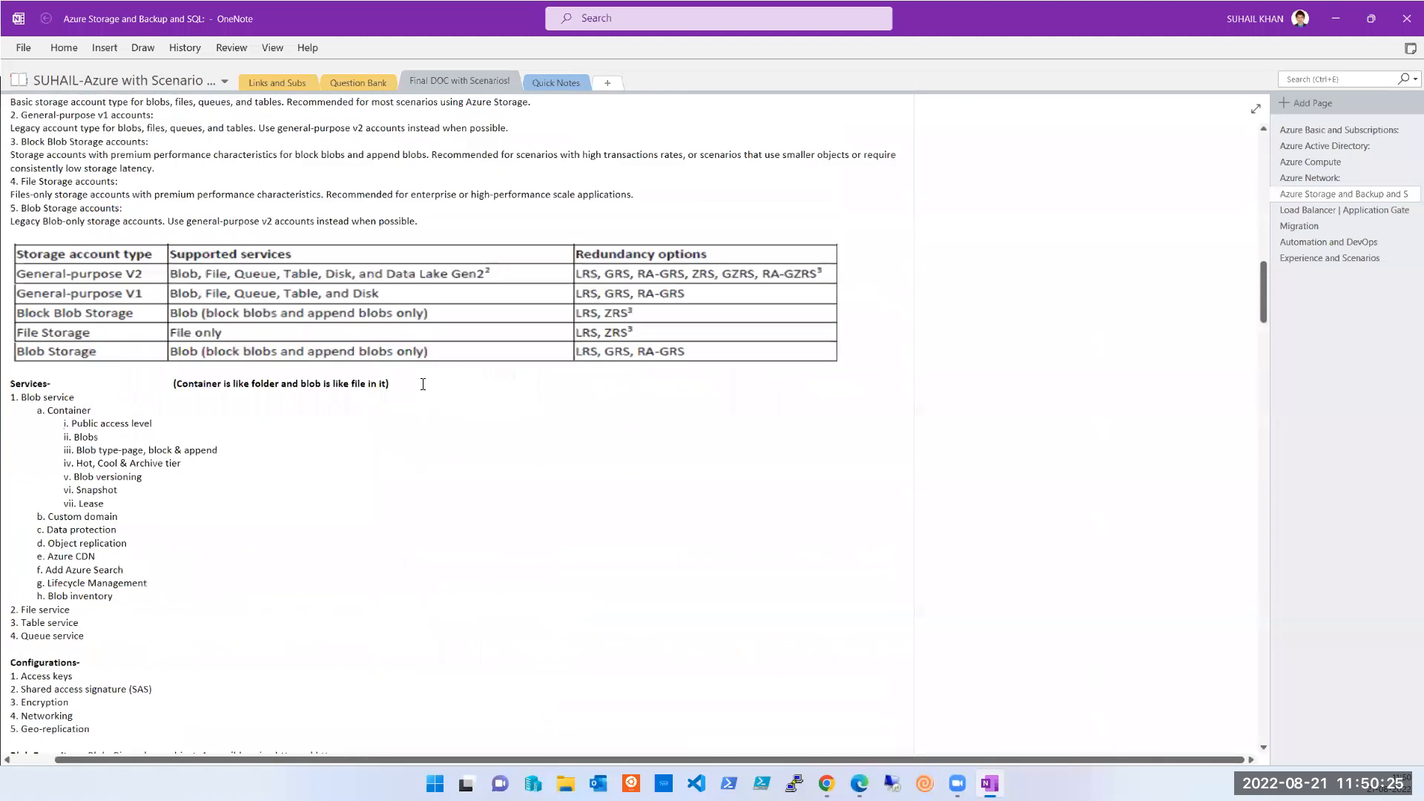
{"action": "scroll", "coordinate": [423, 384], "scroll_direction": "up", "scroll_amount": 8}
{"action": "scroll", "coordinate": [423, 384], "scroll_direction": "up", "scroll_amount": 20}
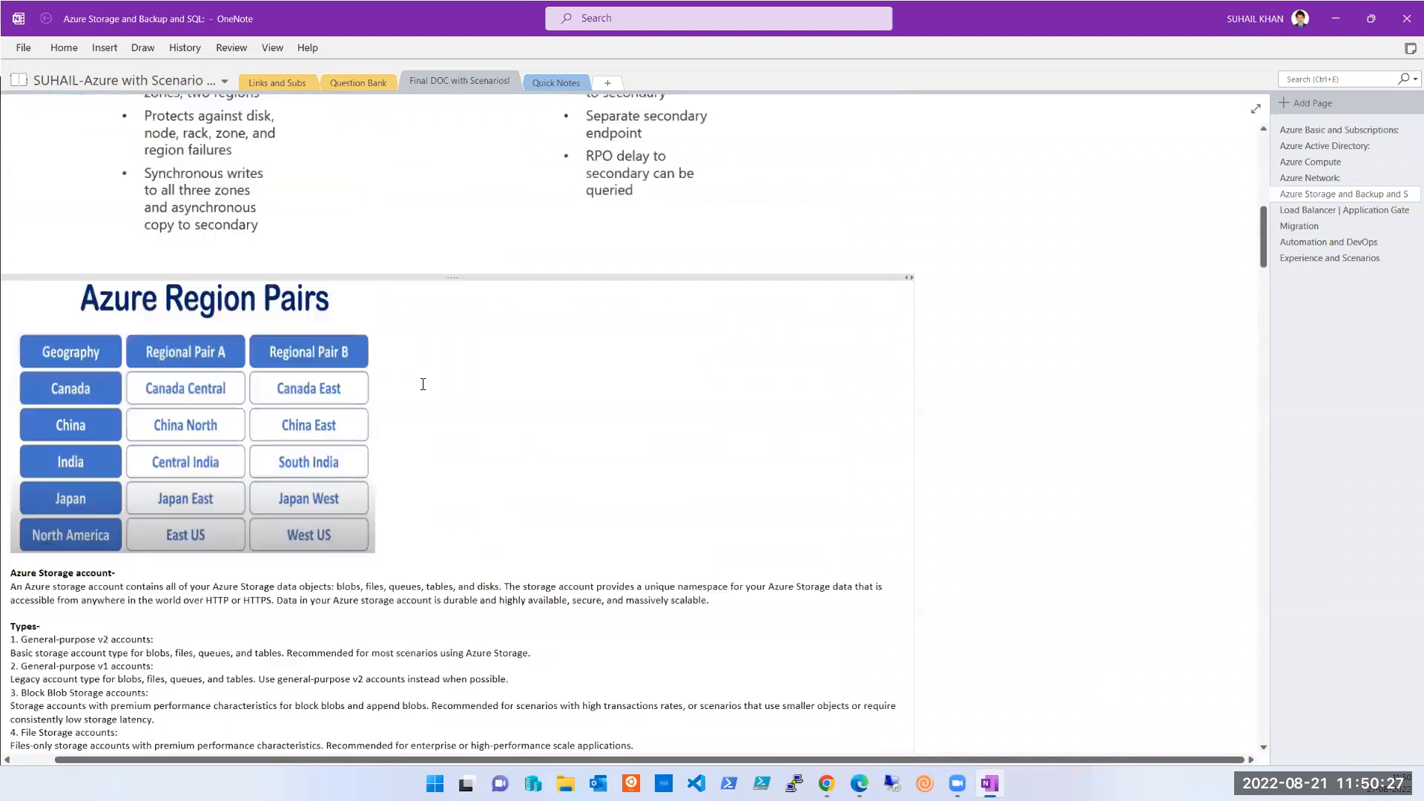
{"action": "scroll", "coordinate": [771, 663], "scroll_direction": "down", "scroll_amount": 20}
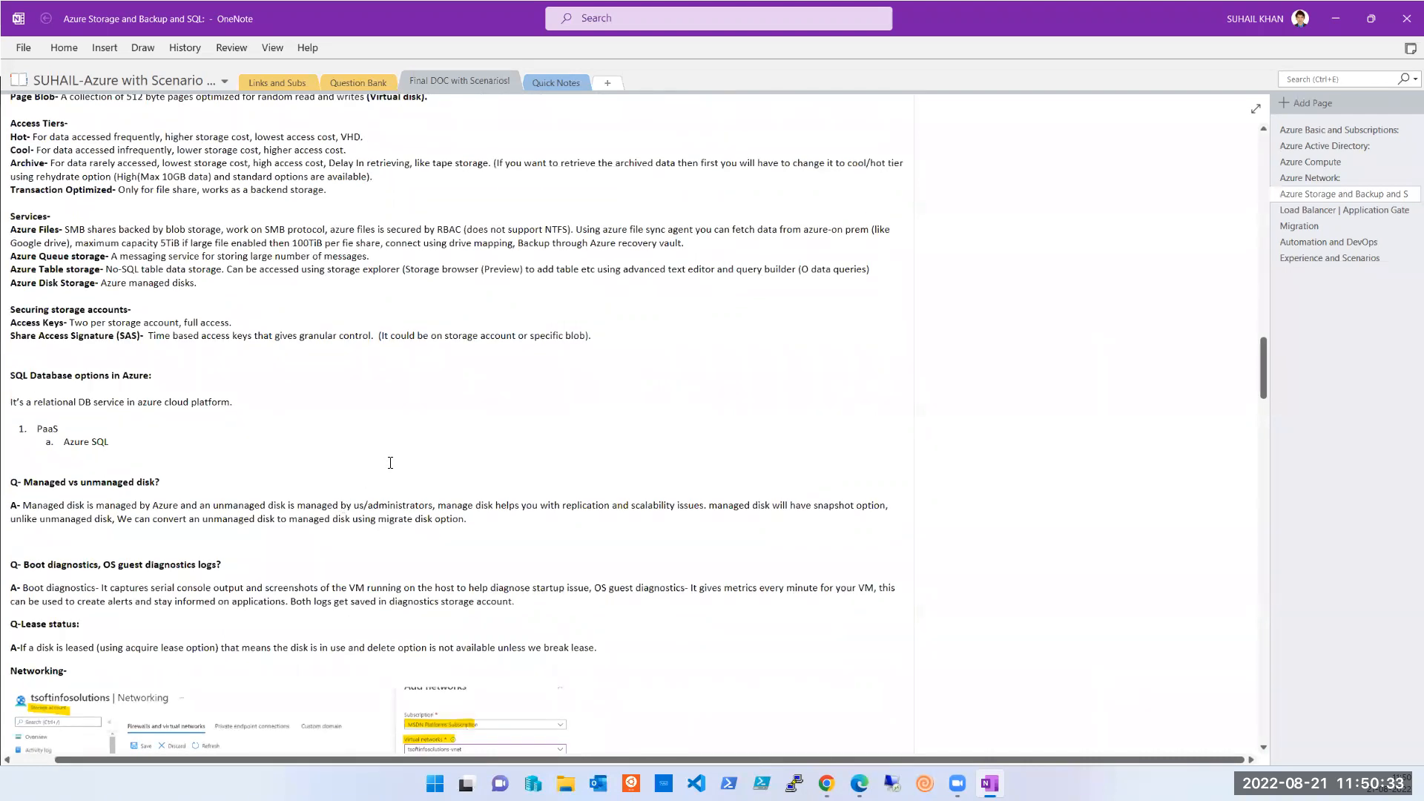
- Search the page for 'restore', step to match 9 of 24, then clear the search
{"action": "key", "text": "ctrl+e"}
{"action": "type", "text": "reso"}
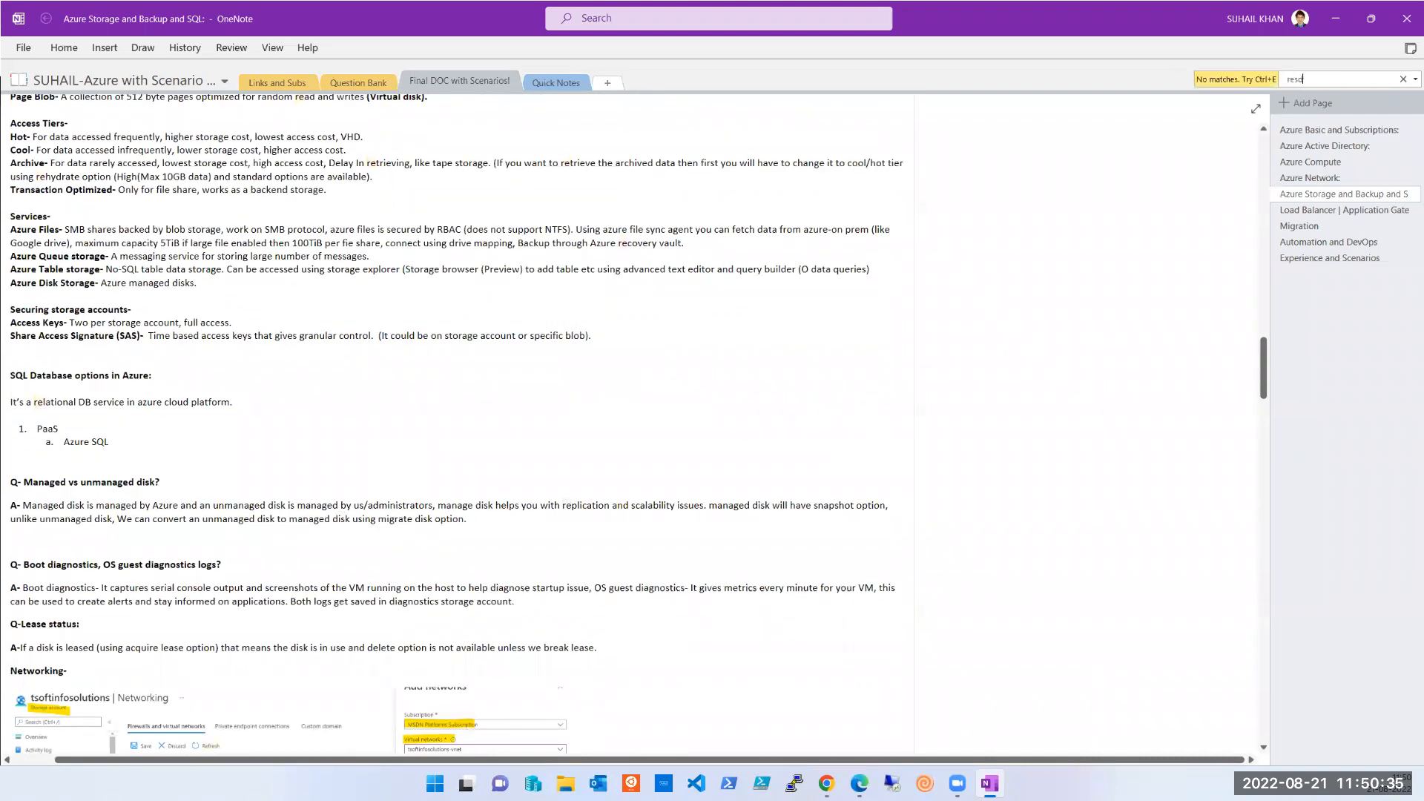
{"action": "key", "text": "BackSpace"}
{"action": "key", "text": "BackSpace"}
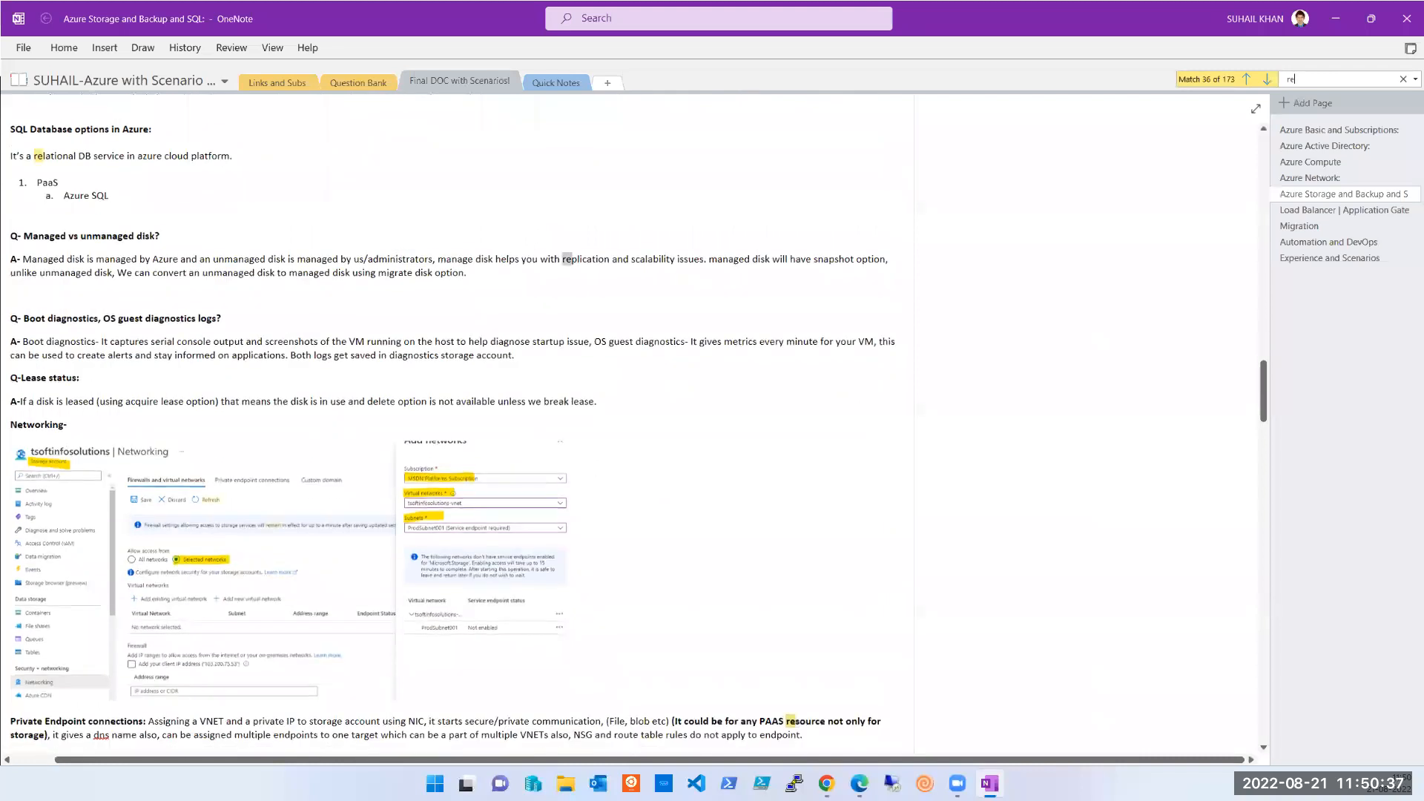
{"action": "key", "text": "BackSpace"}
{"action": "type", "text": "estore"}
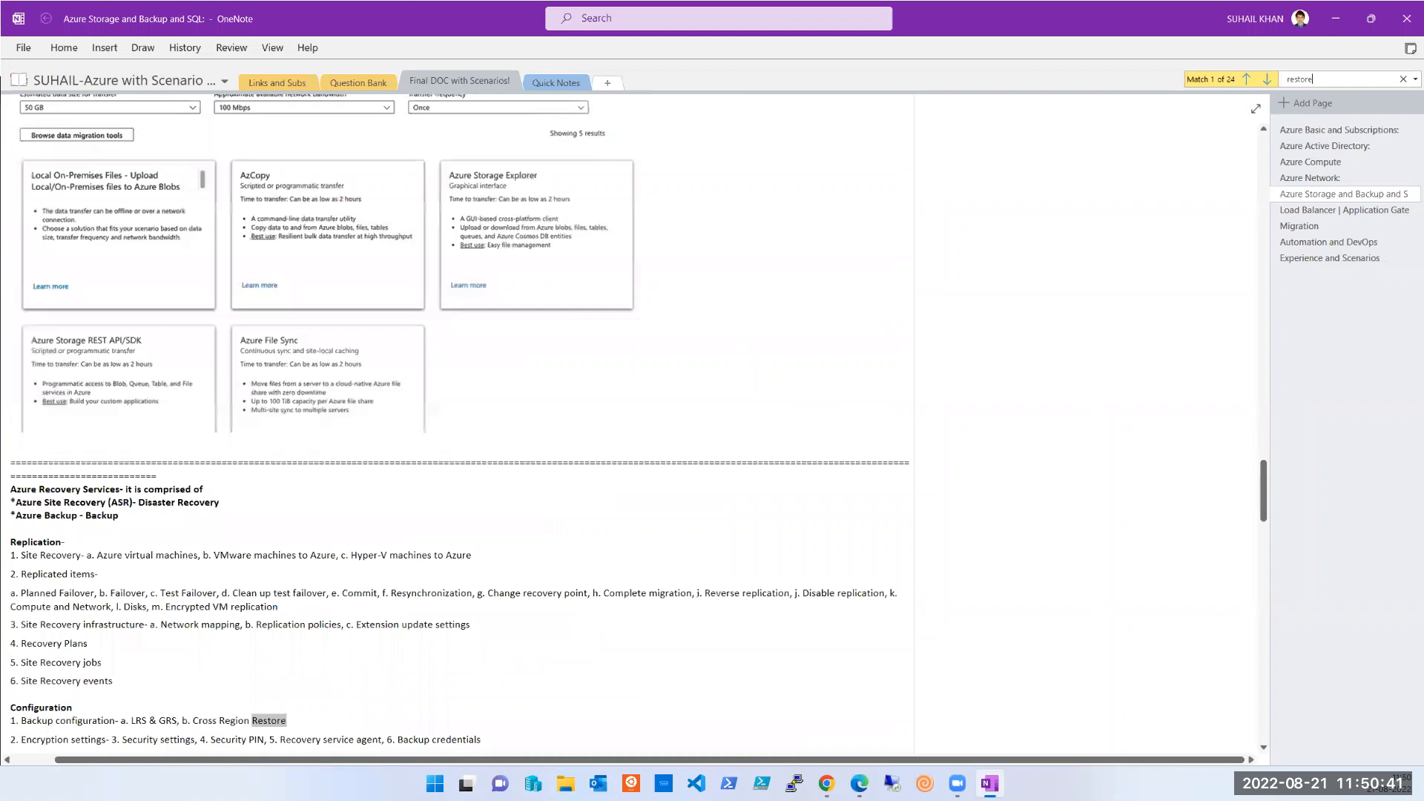
{"action": "key", "text": "Return"}
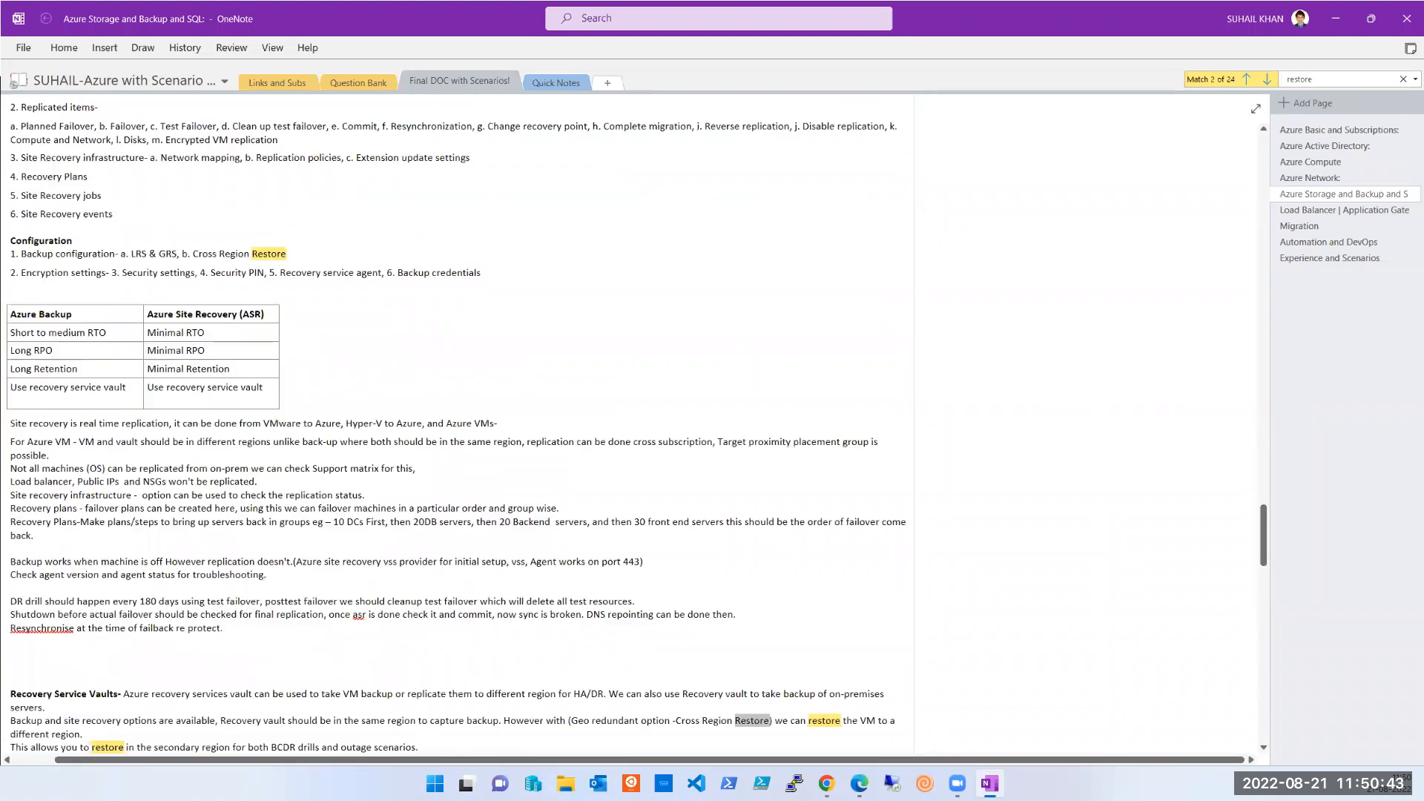
{"action": "key", "text": "Return"}
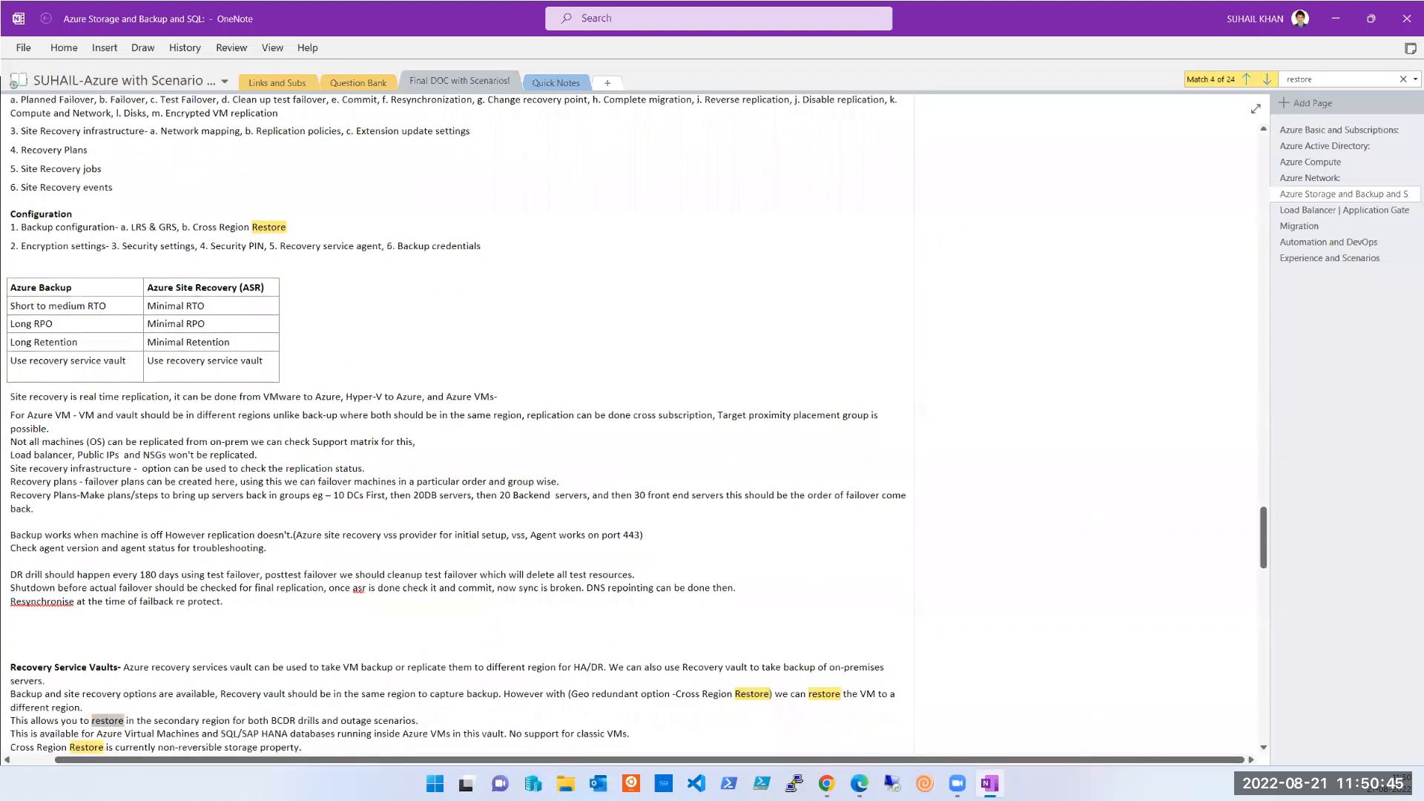
{"action": "key", "text": "Return"}
{"action": "key", "text": "Return"}
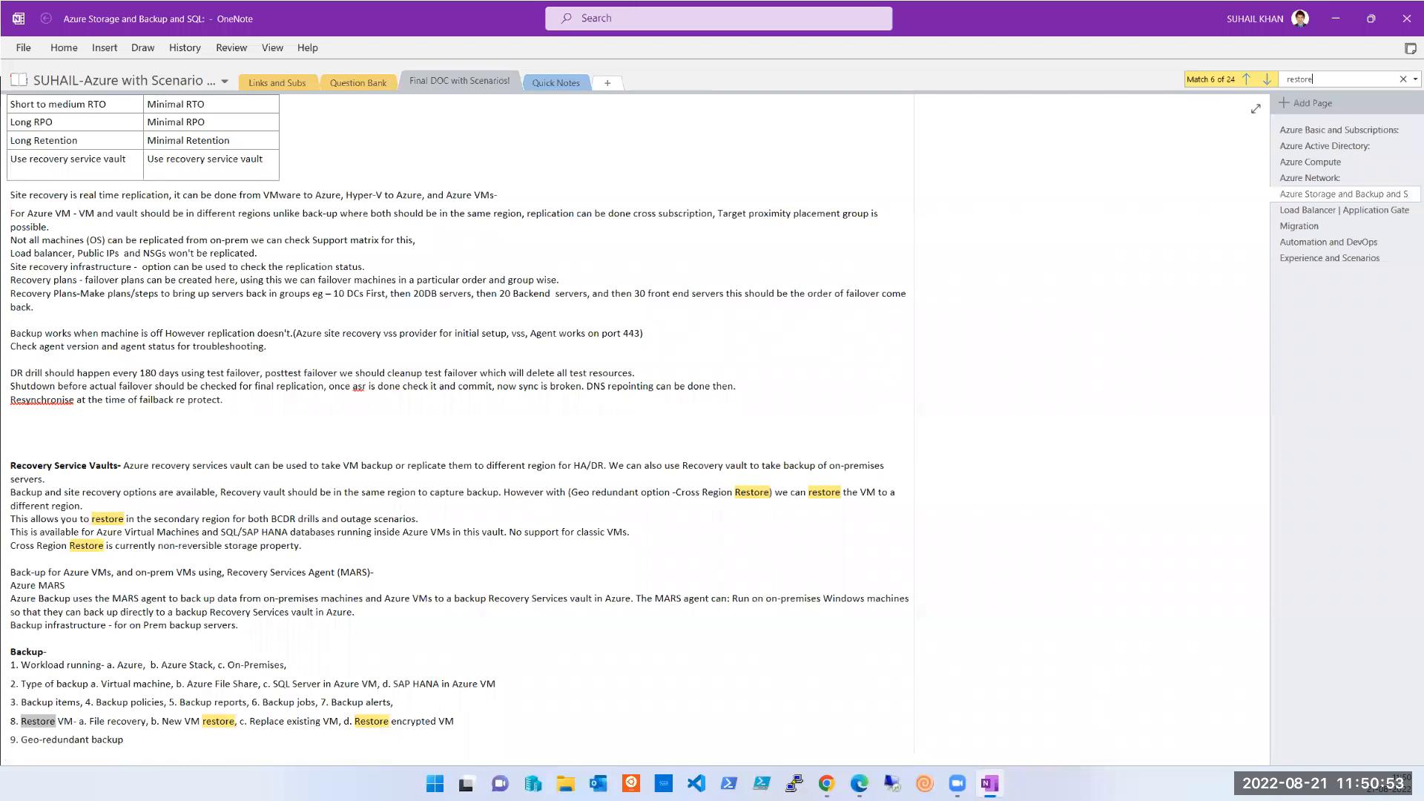
{"action": "key", "text": "Return"}
{"action": "key", "text": "Return"}
{"action": "key", "text": "Return"}
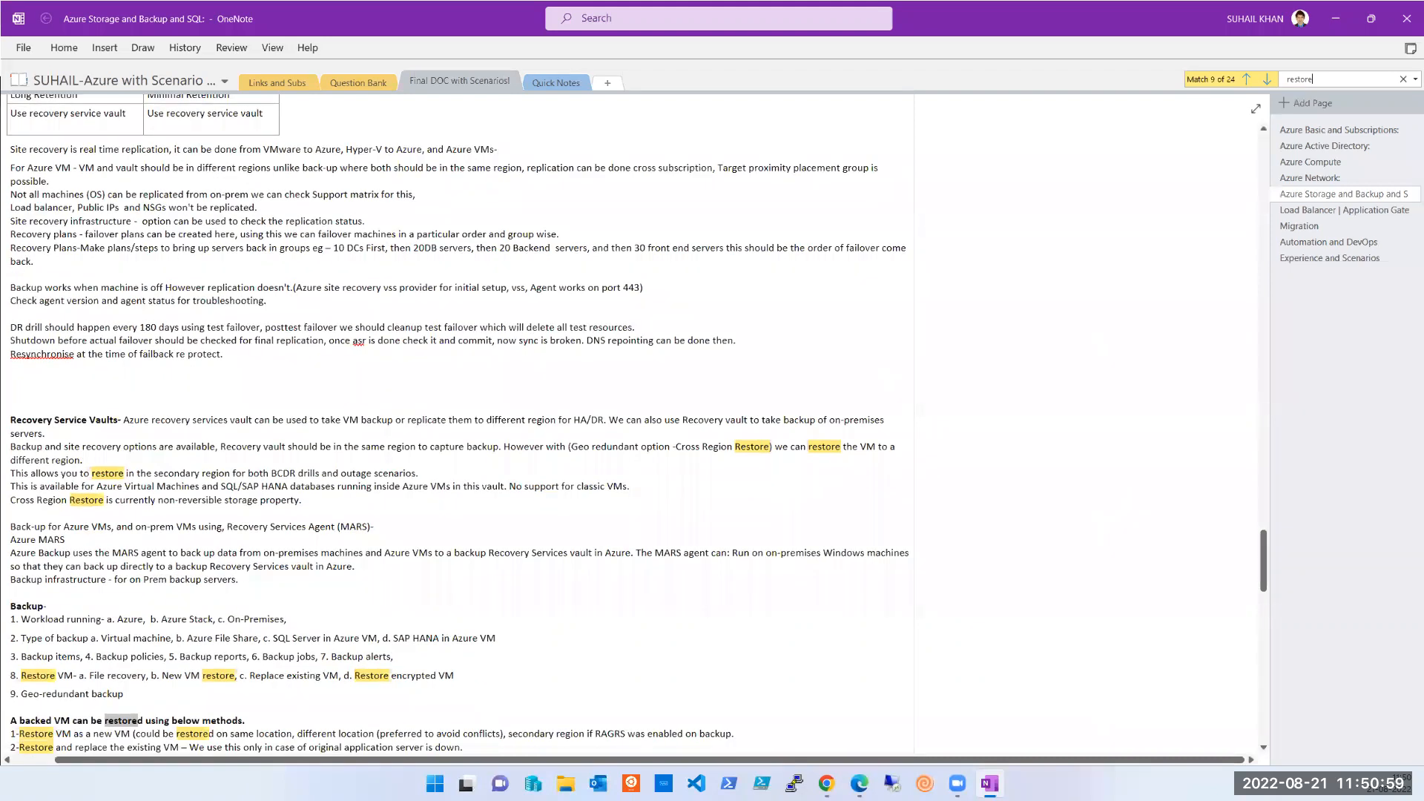
{"action": "scroll", "coordinate": [134, 651], "scroll_direction": "down", "scroll_amount": 3}
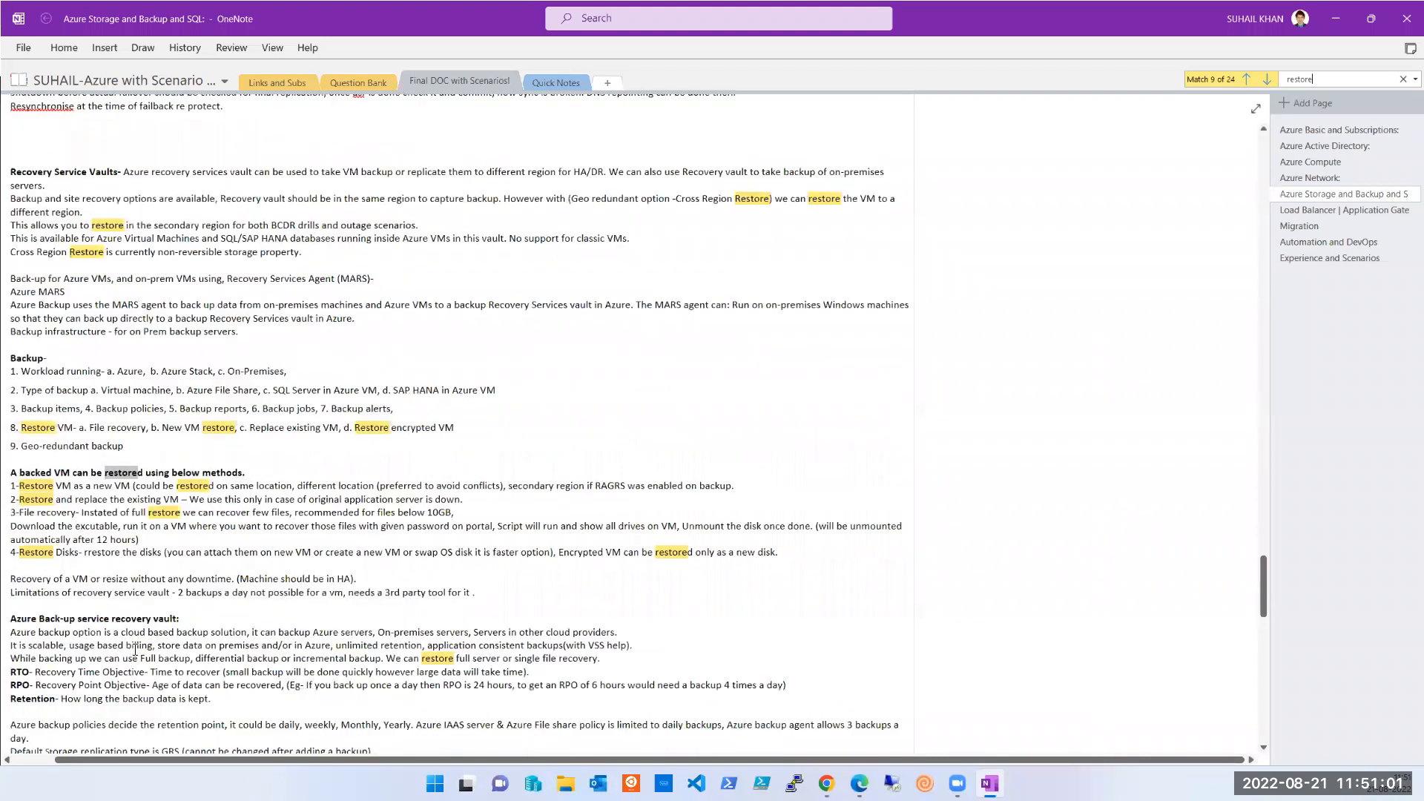
{"action": "scroll", "coordinate": [181, 562], "scroll_direction": "down", "scroll_amount": 1}
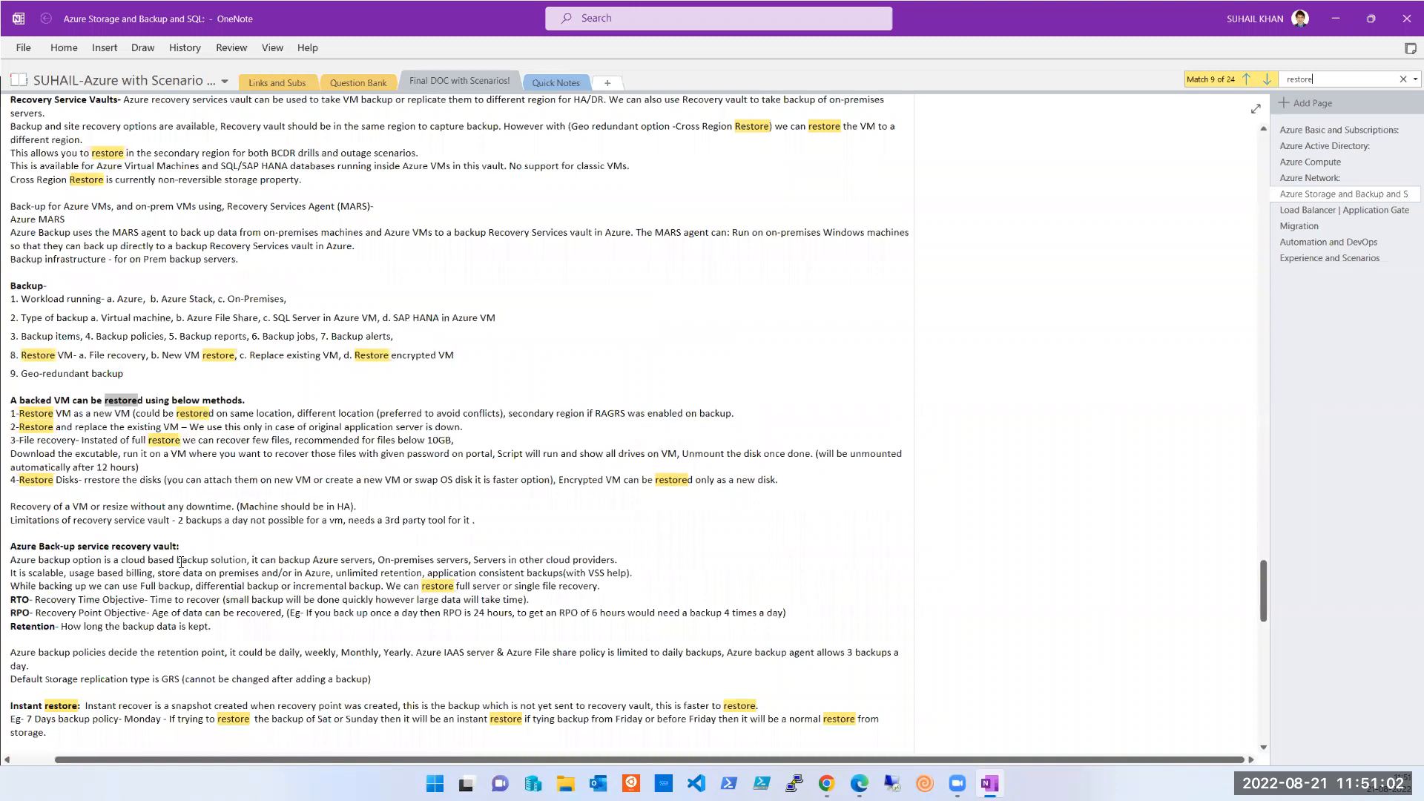
{"action": "left_click", "coordinate": [1403, 80]}
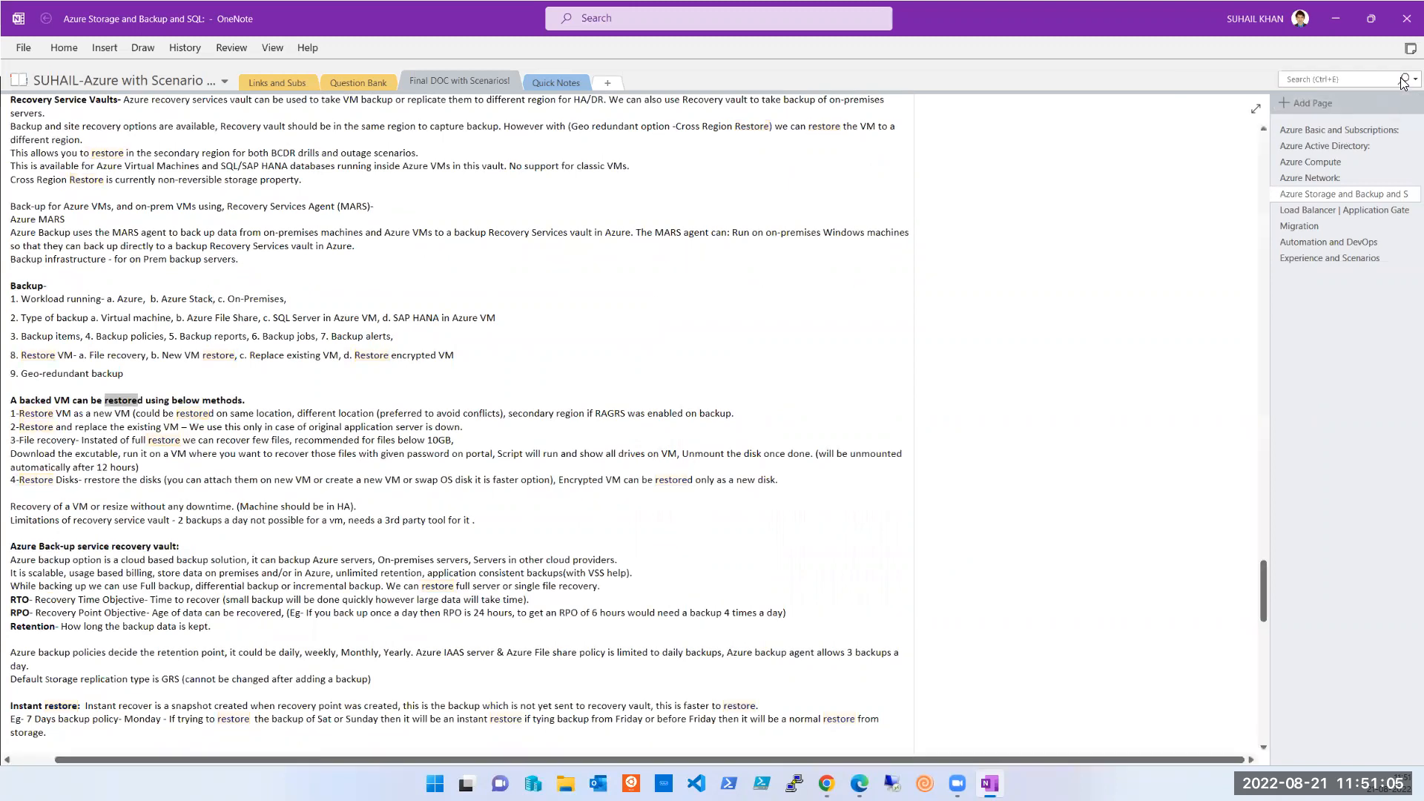
{"action": "left_click_drag", "start_coordinate": [653, 479], "coordinate": [53, 399]}
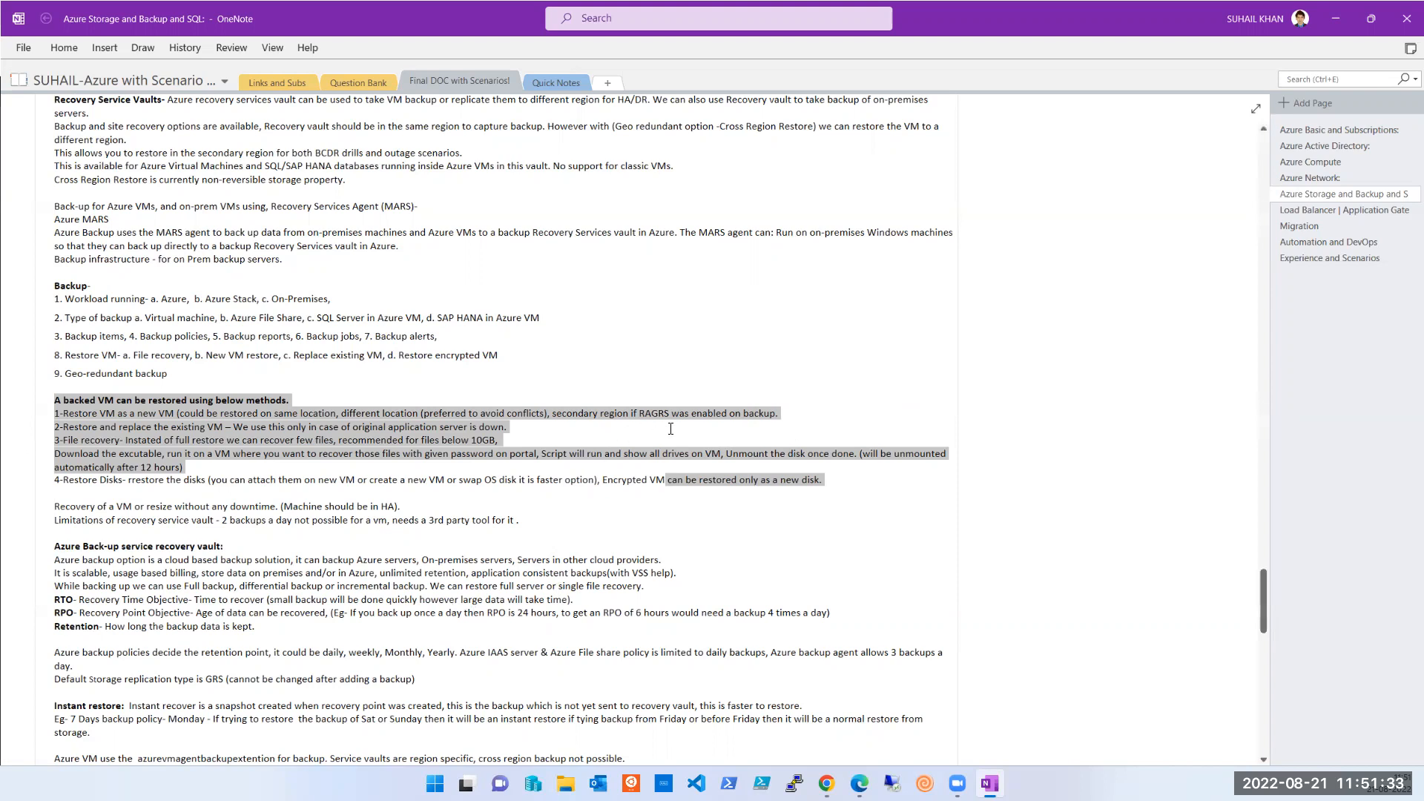
{"action": "left_click", "coordinate": [777, 417]}
{"action": "left_click_drag", "start_coordinate": [776, 415], "coordinate": [92, 414]}
{"action": "left_click", "coordinate": [738, 414]}
{"action": "left_click_drag", "start_coordinate": [788, 408], "coordinate": [133, 420]}
{"action": "left_click_drag", "start_coordinate": [117, 422], "coordinate": [59, 411]}
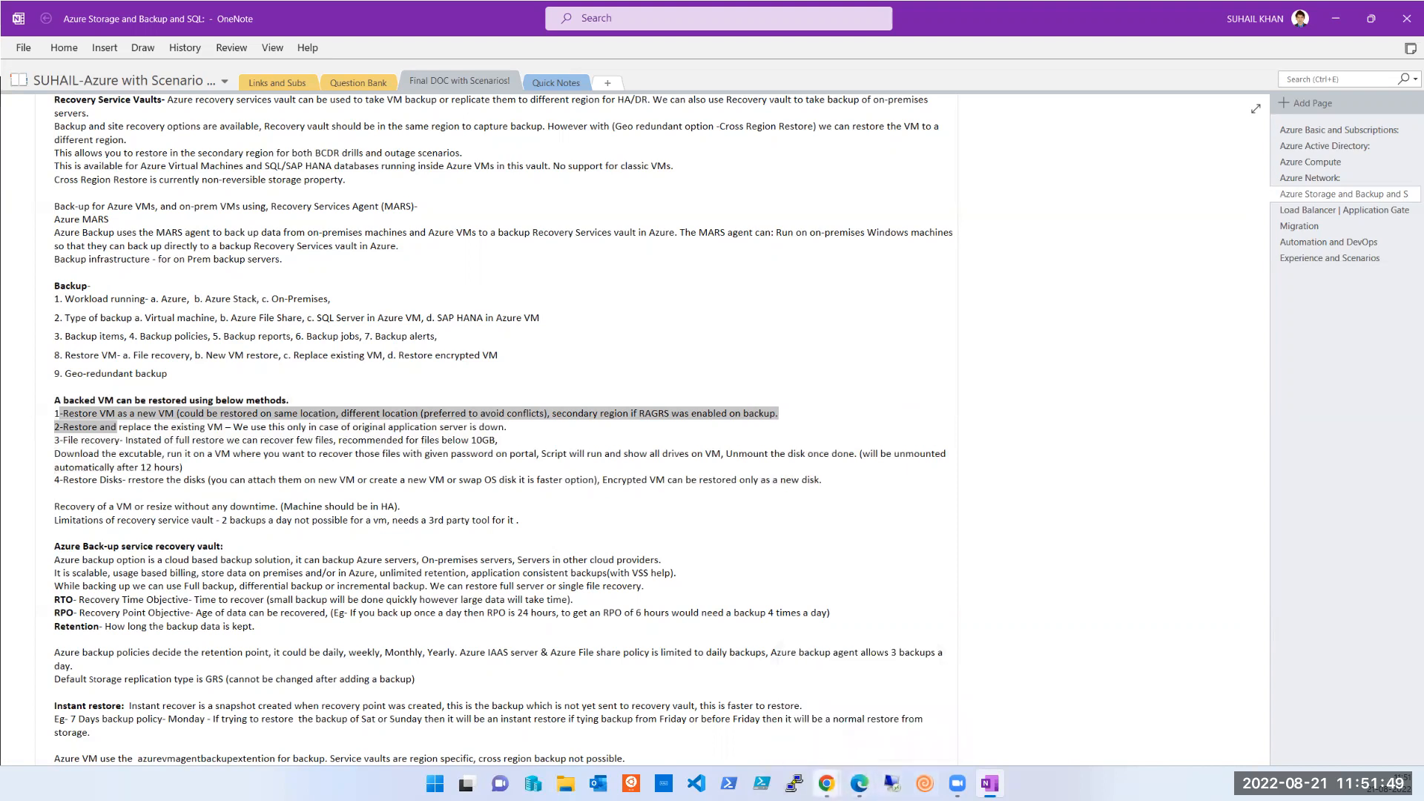
- Name the VM testvm-linux in (US) East US with no infrastructure redundancy required
{"action": "mouse_move", "coordinate": [826, 783]}
{"action": "left_click", "coordinate": [927, 705]}
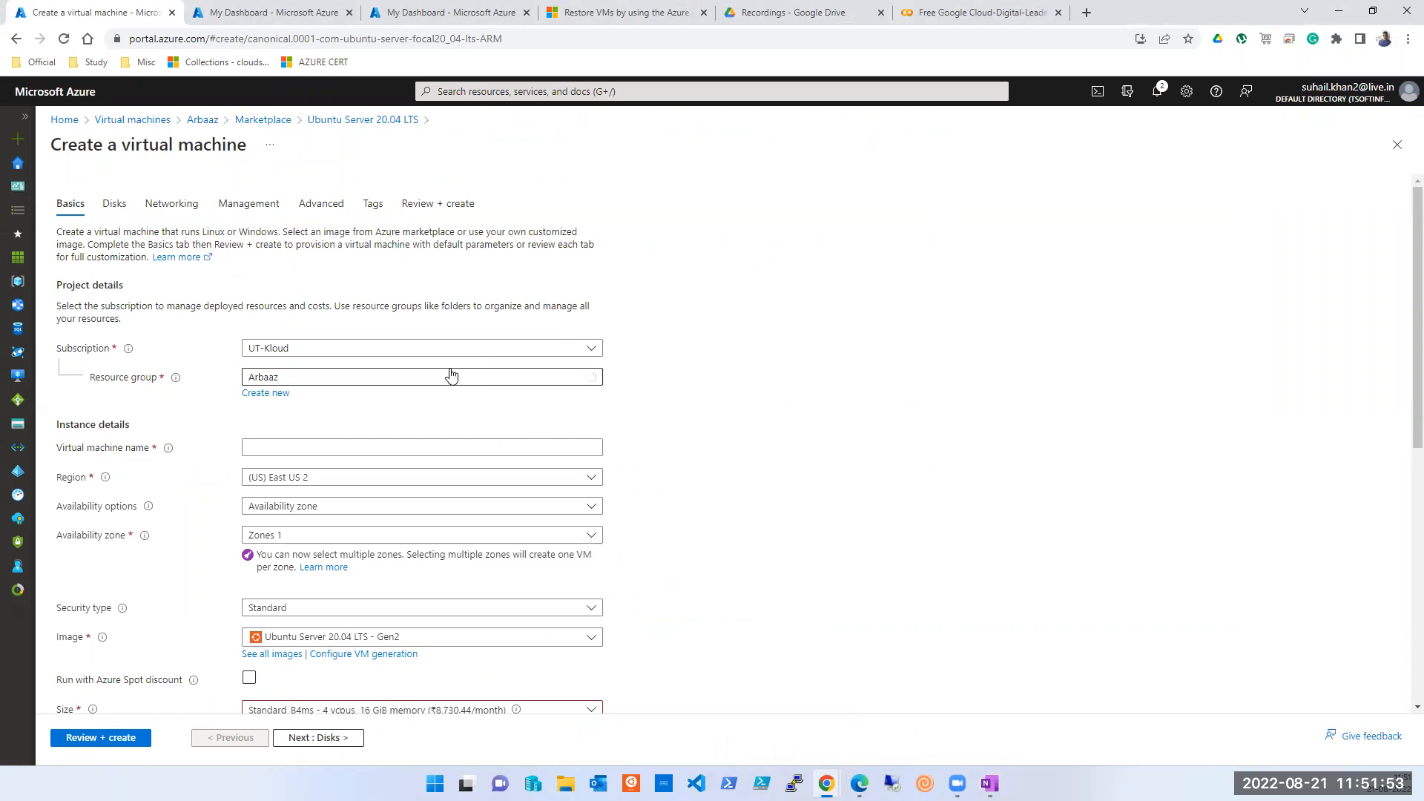
{"action": "scroll", "coordinate": [480, 527], "scroll_direction": "down", "scroll_amount": 2}
{"action": "left_click", "coordinate": [327, 304]}
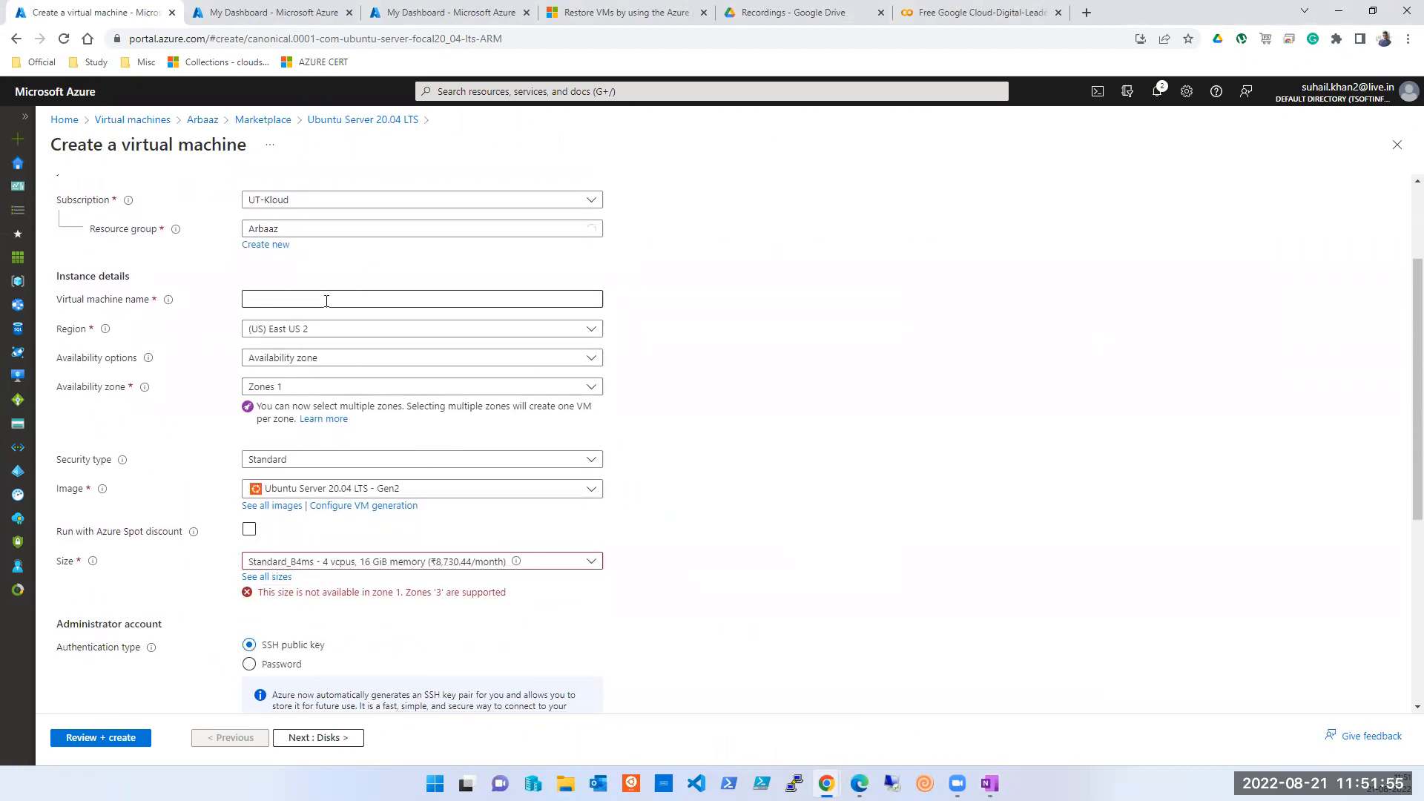
{"action": "type", "text": "test"}
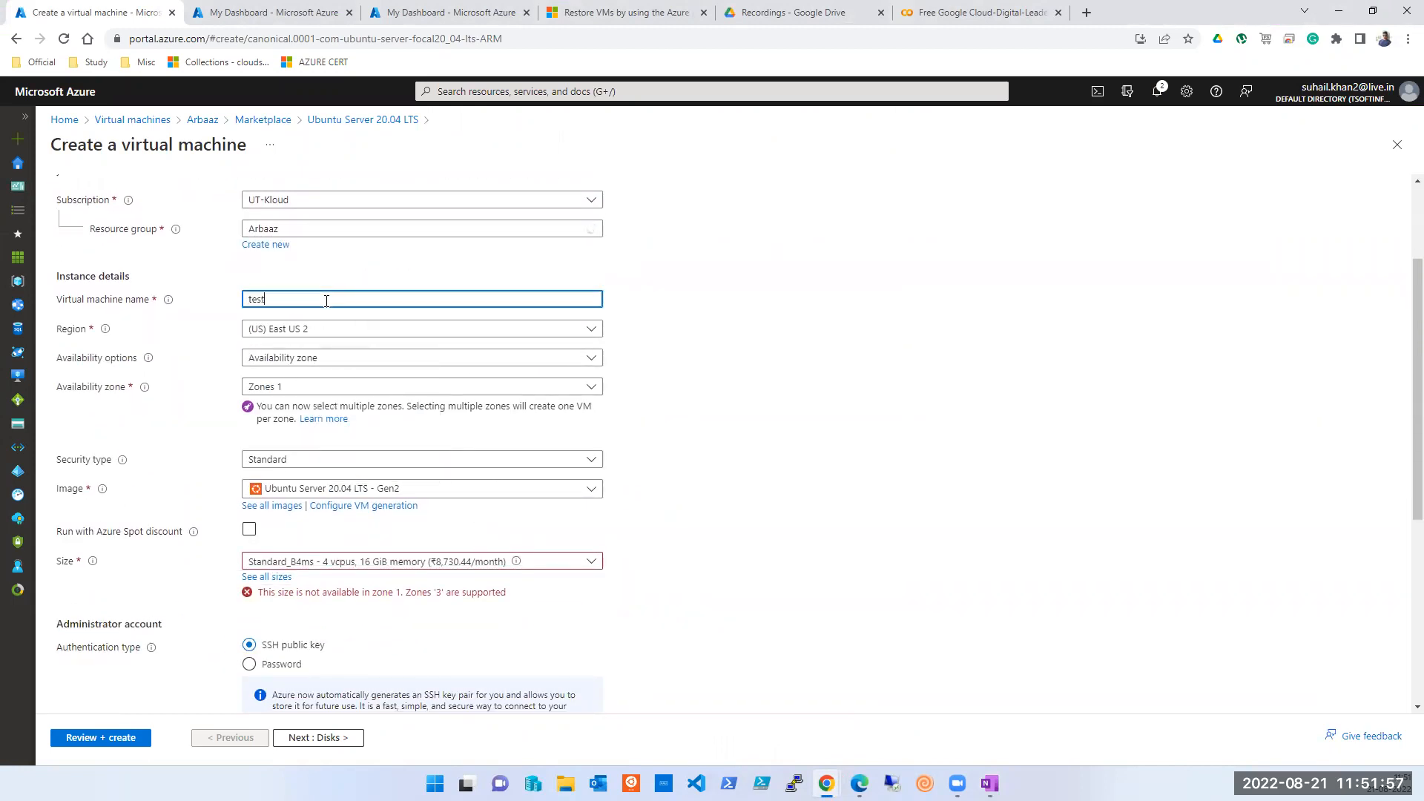
{"action": "type", "text": "vm-linux"}
{"action": "left_click", "coordinate": [308, 335]}
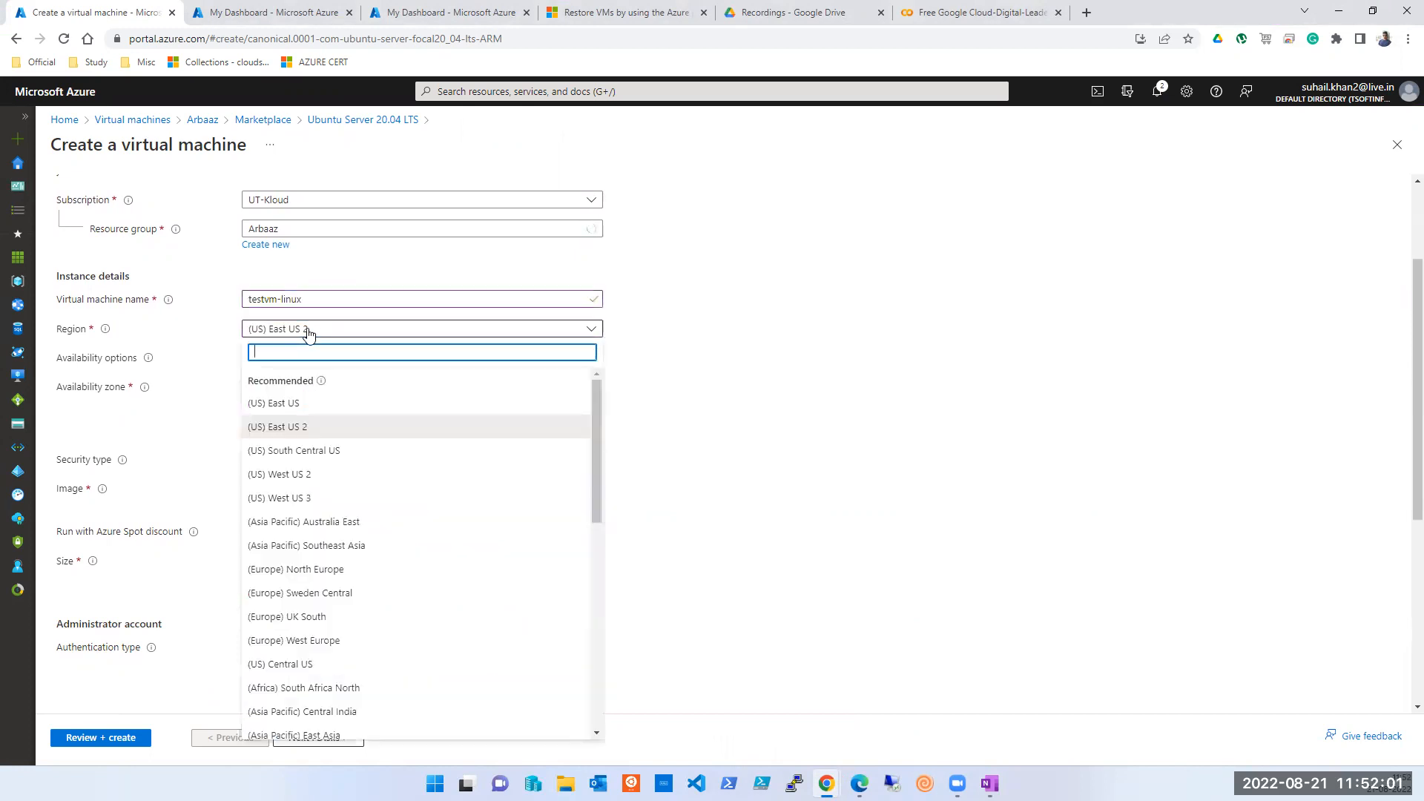
{"action": "left_click", "coordinate": [297, 402]}
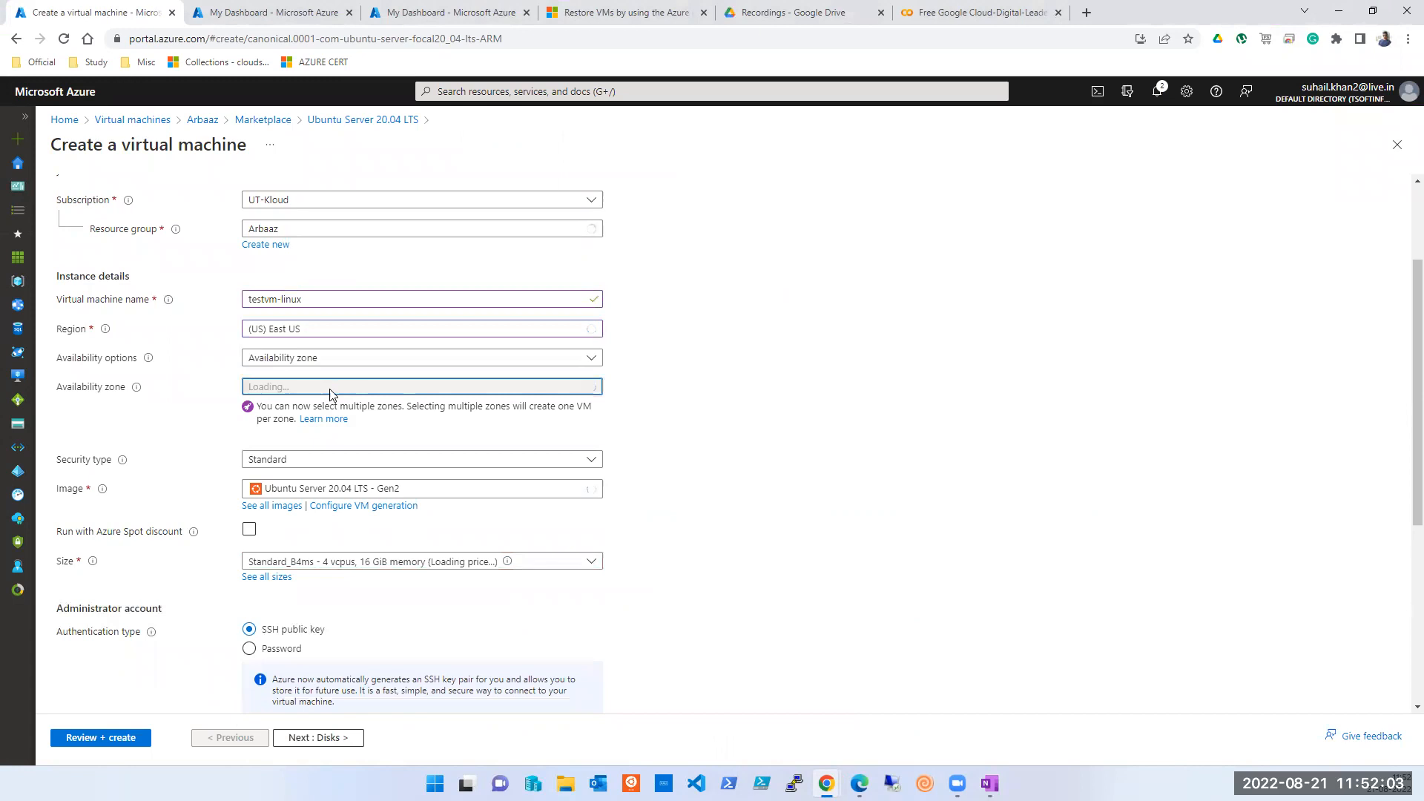
{"action": "left_click", "coordinate": [308, 361]}
{"action": "left_click", "coordinate": [307, 380]}
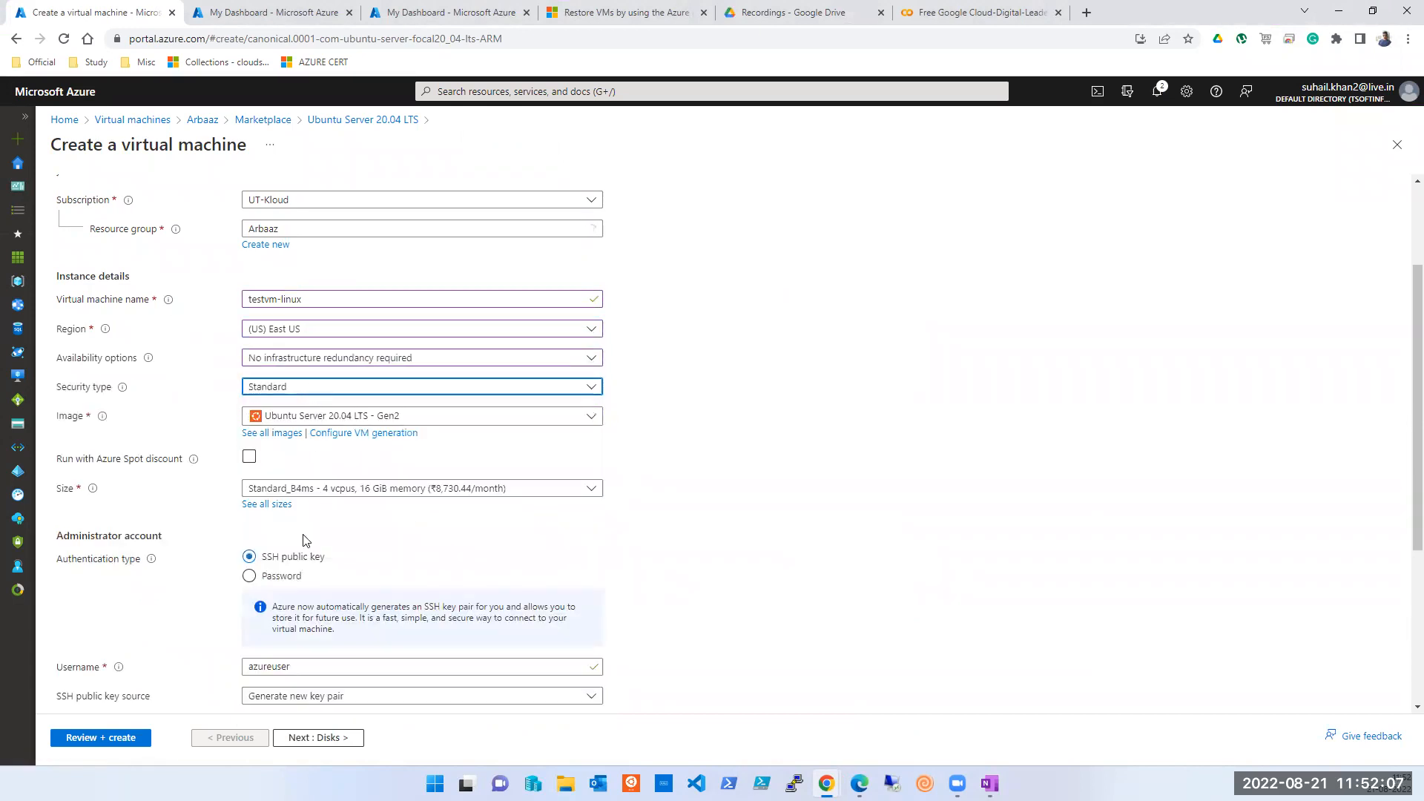
- Use password authentication, entering the admin username and the password with its confirmation
{"action": "scroll", "coordinate": [306, 540], "scroll_direction": "down", "scroll_amount": 2}
{"action": "left_click", "coordinate": [266, 430]}
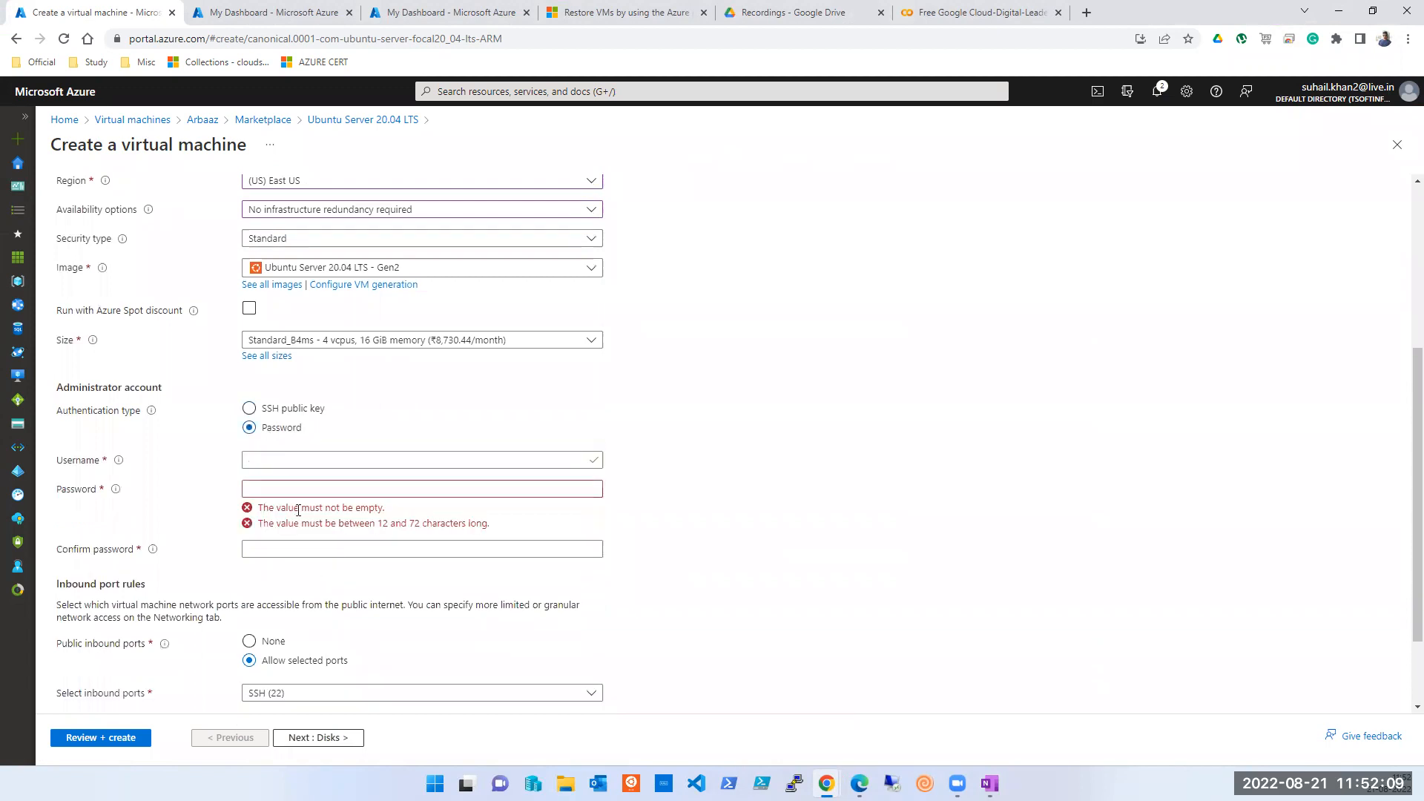
{"action": "left_click", "coordinate": [296, 462]}
{"action": "type", "text": "tapout"}
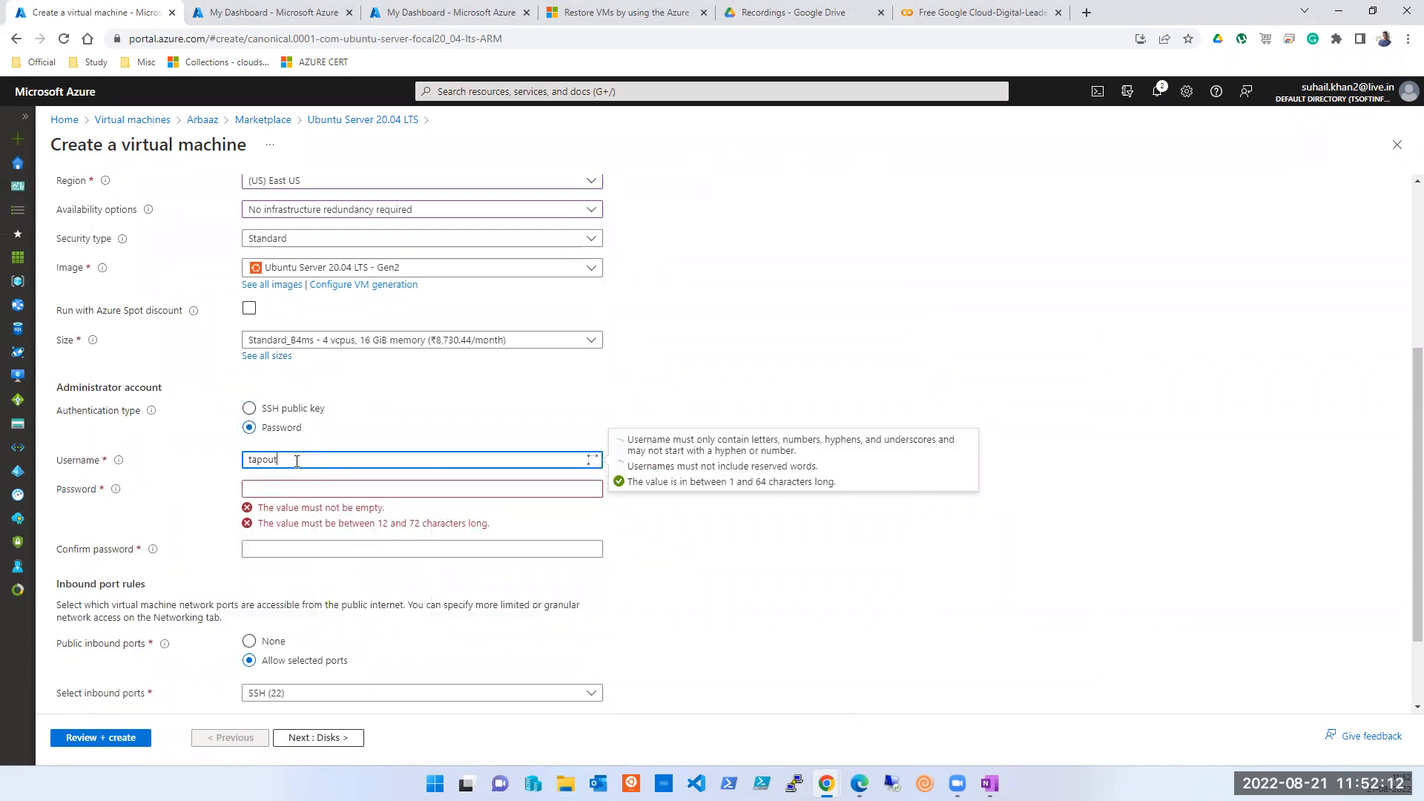
{"action": "key", "text": "Tab"}
{"action": "type", "text": "*************"}
{"action": "key", "text": "Tab"}
{"action": "type", "text": "*************"}
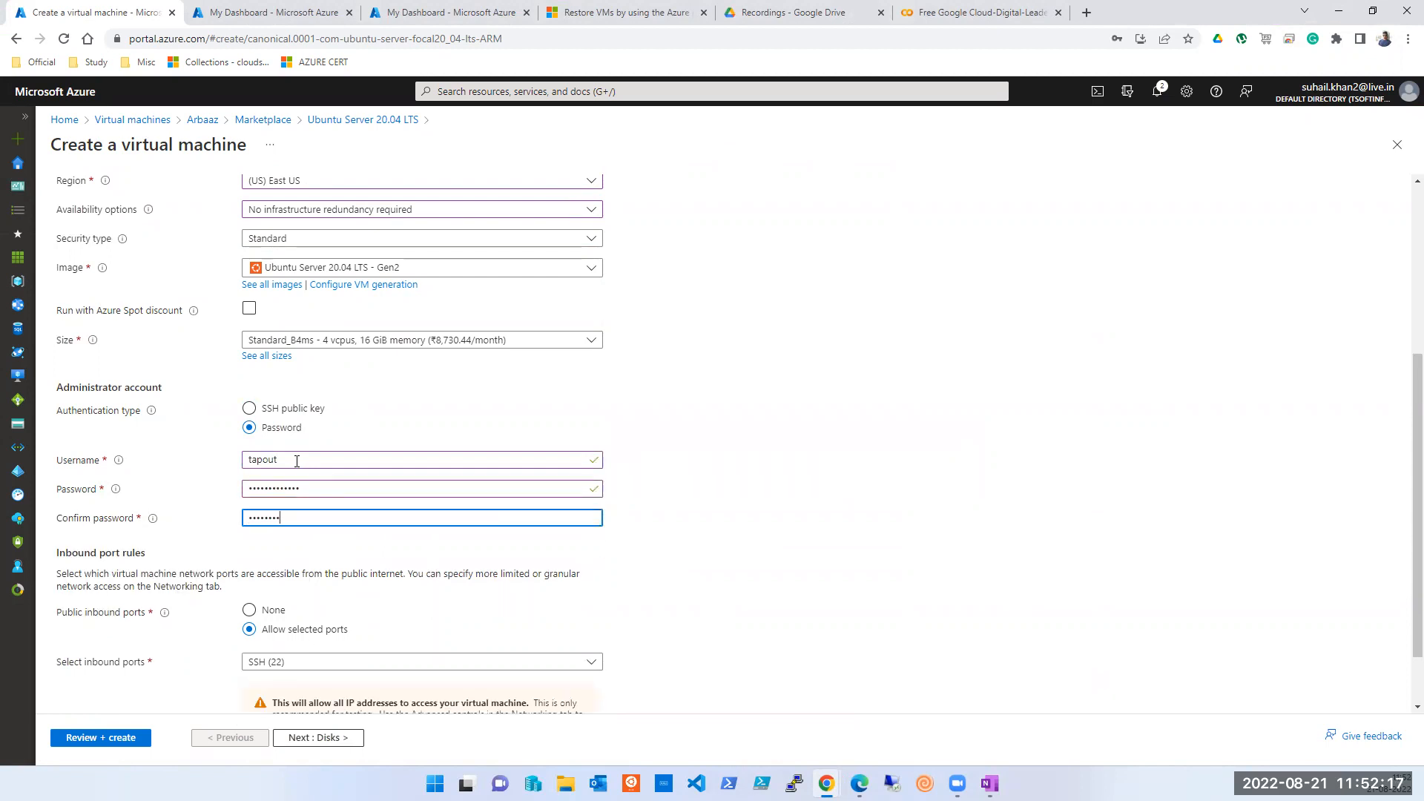
{"action": "type", "text": "*"}
- Check the first restore method in the OneNote notes, returning briefly to the VM form
{"action": "mouse_move", "coordinate": [826, 783]}
{"action": "key", "text": "alt+Tab"}
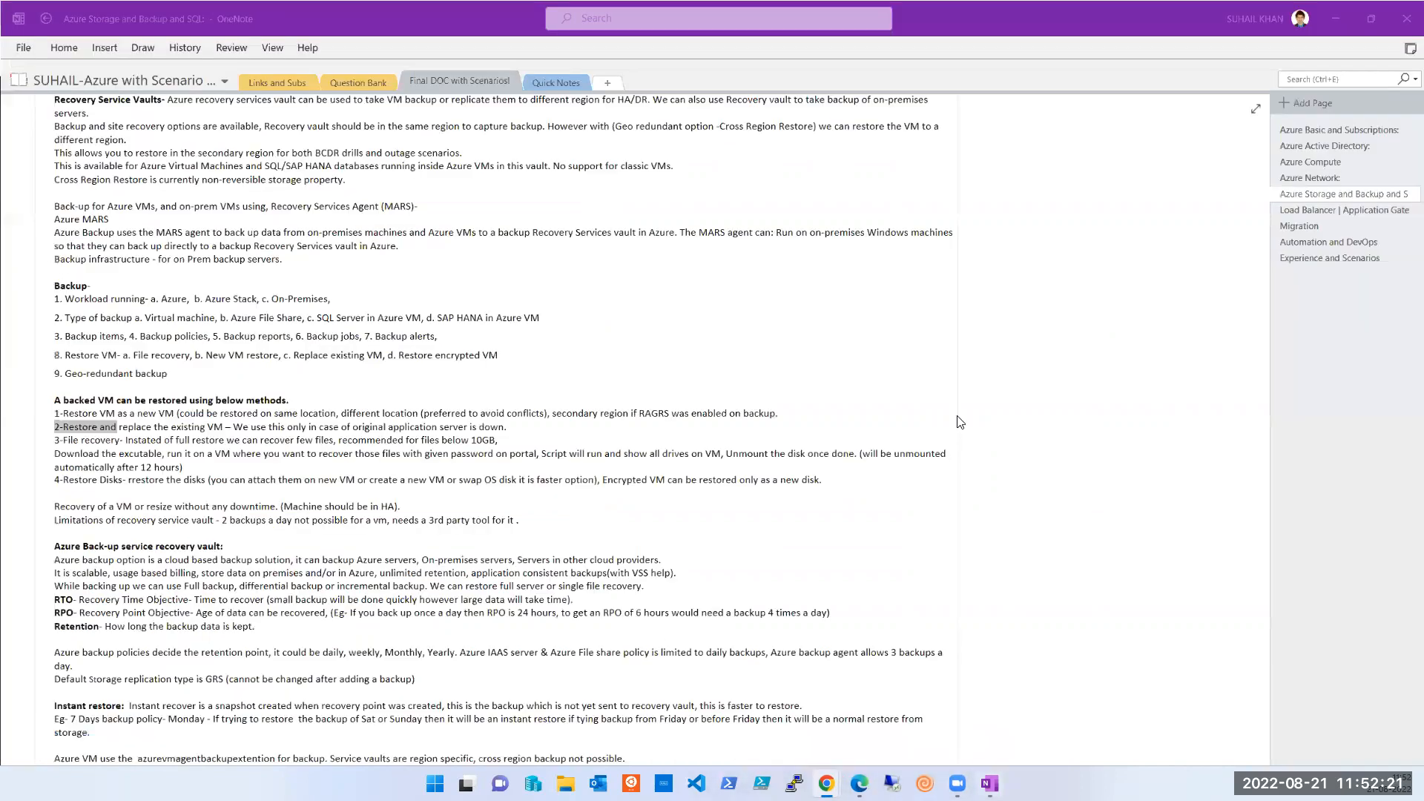
{"action": "triple_click", "coordinate": [366, 416]}
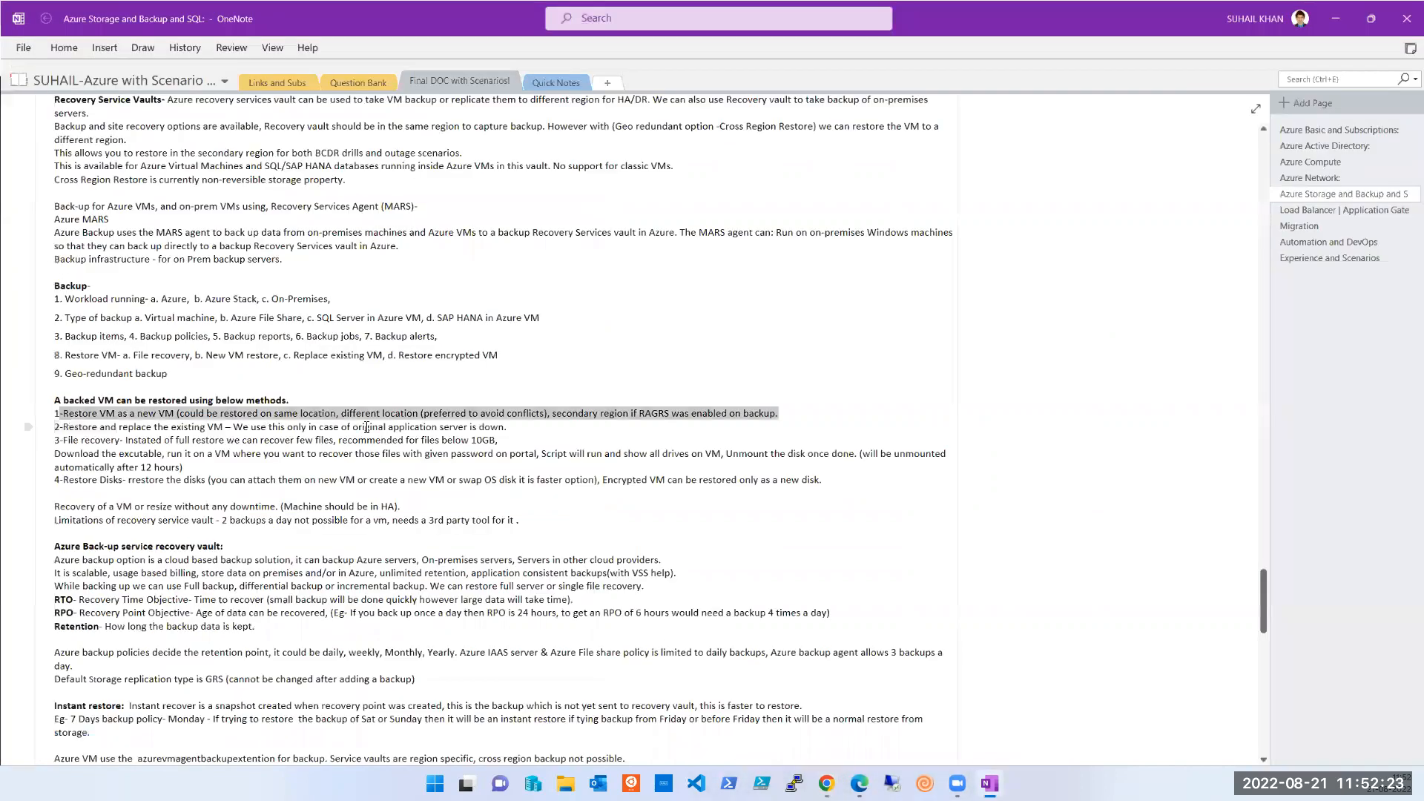
{"action": "left_click", "coordinate": [566, 432]}
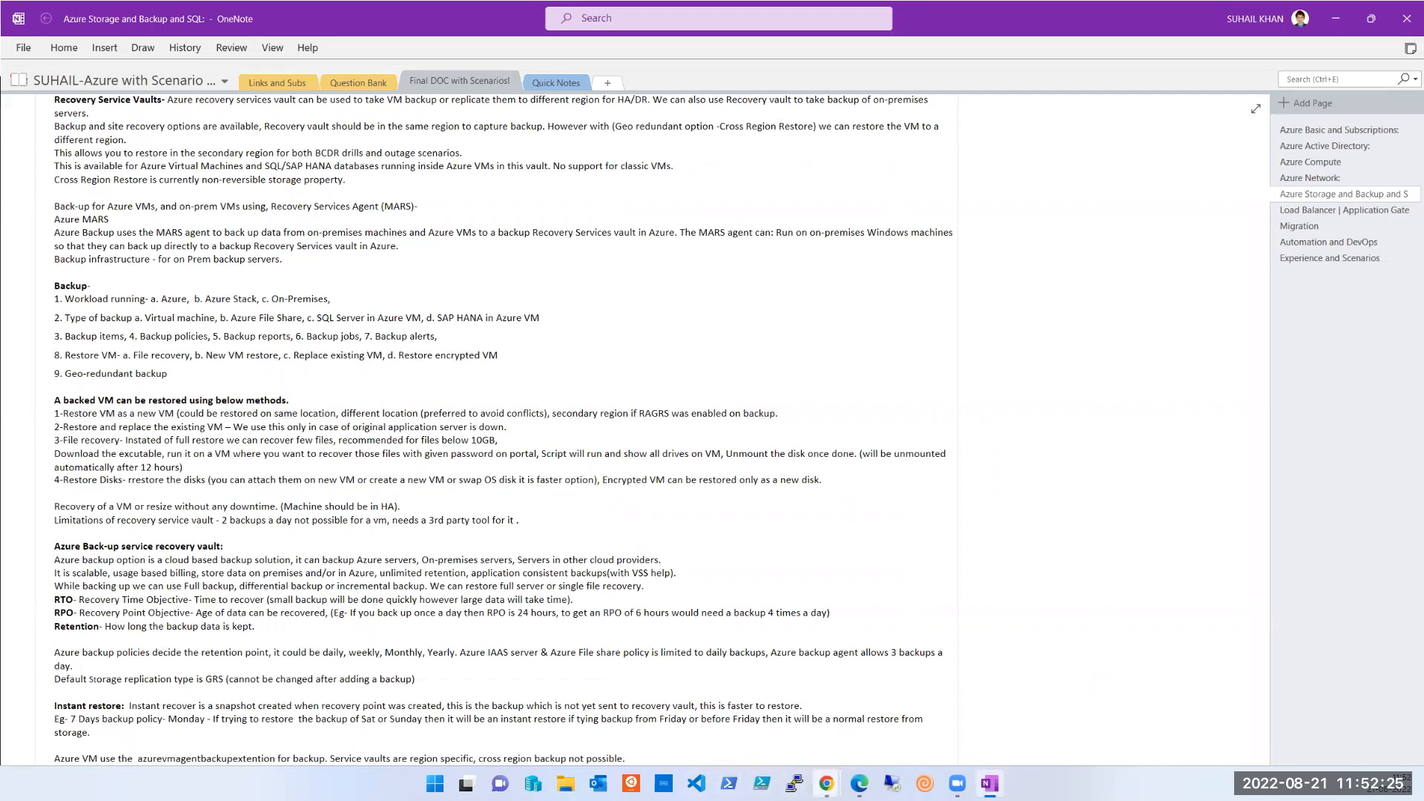
{"action": "left_click", "coordinate": [826, 783]}
{"action": "left_click", "coordinate": [879, 716]}
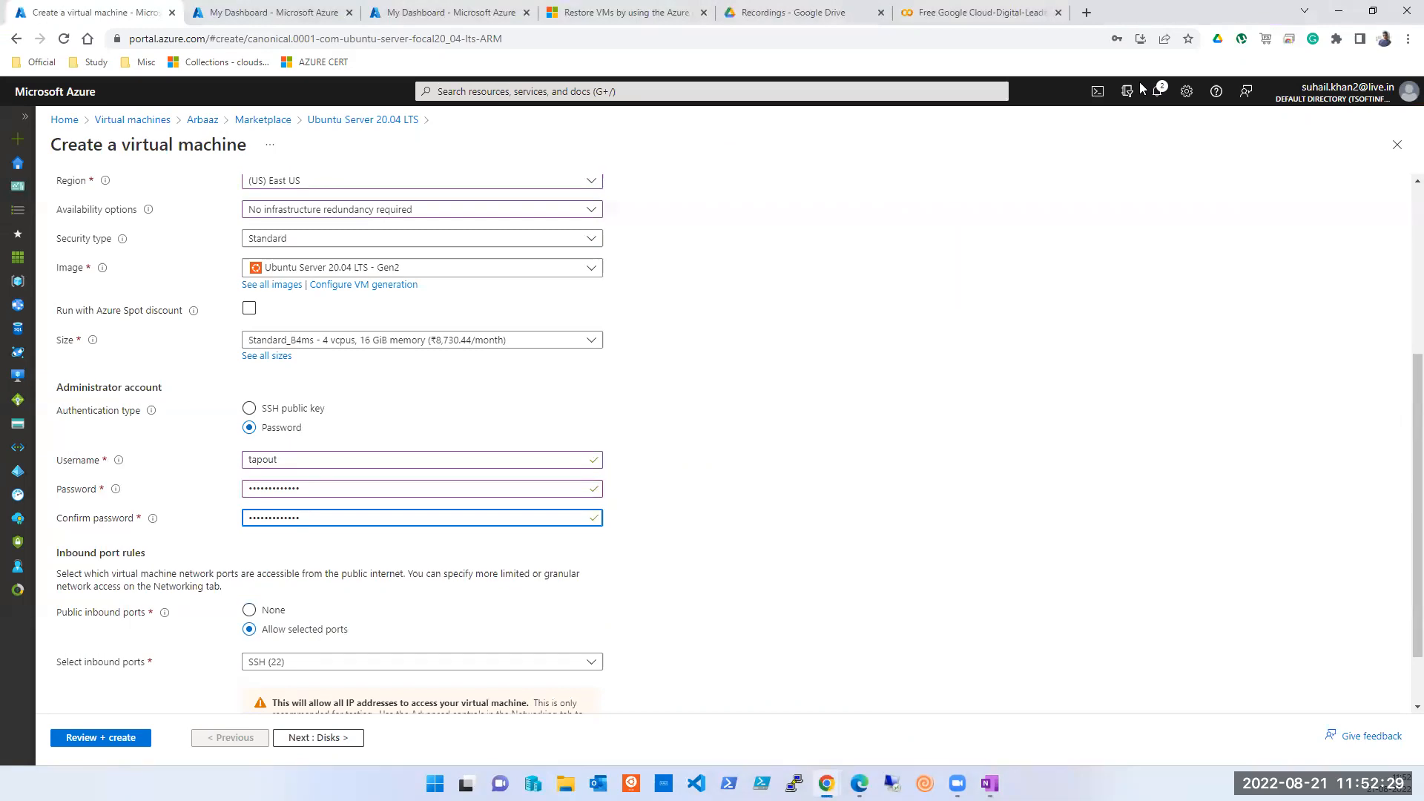
{"action": "key", "text": "alt+Tab"}
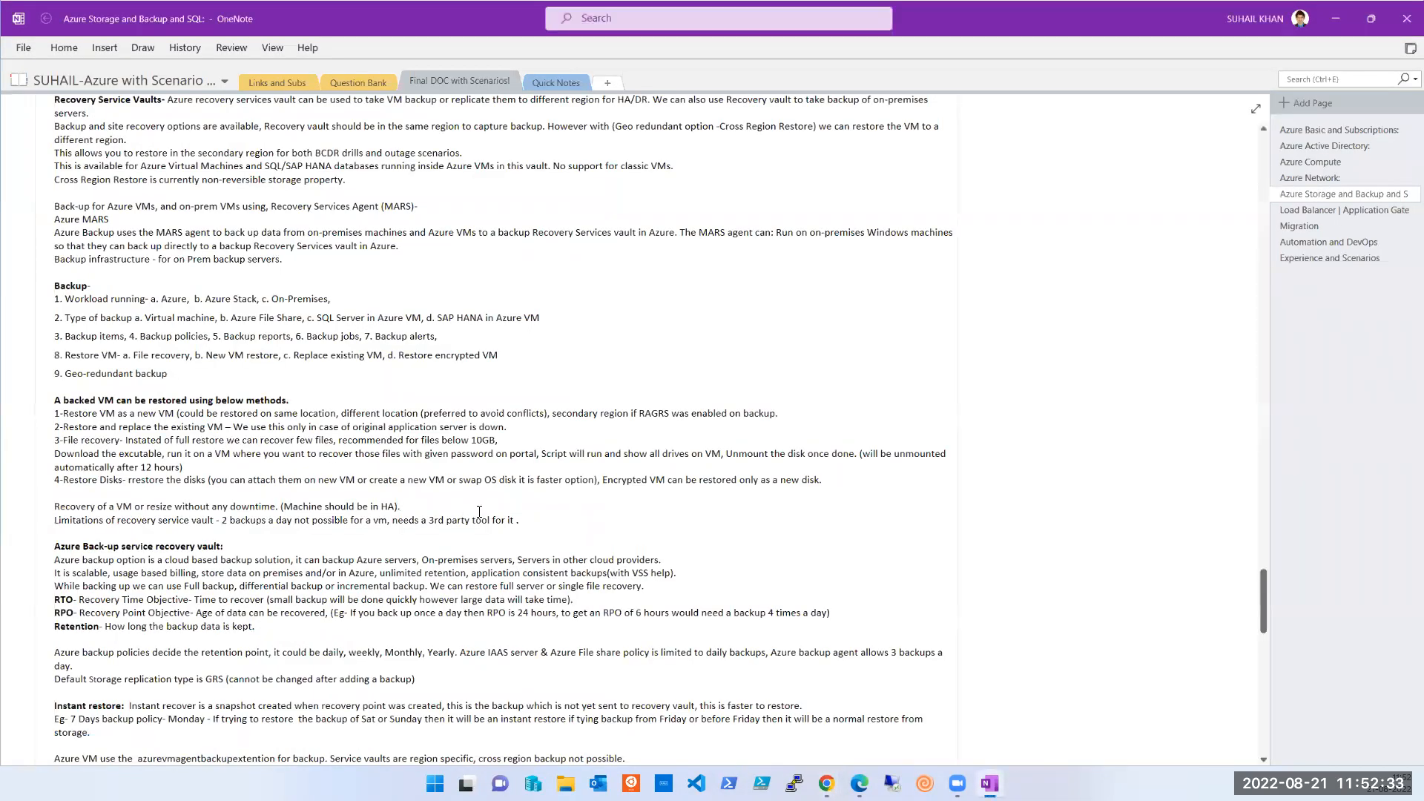
{"action": "scroll", "coordinate": [420, 539], "scroll_direction": "down", "scroll_amount": 1}
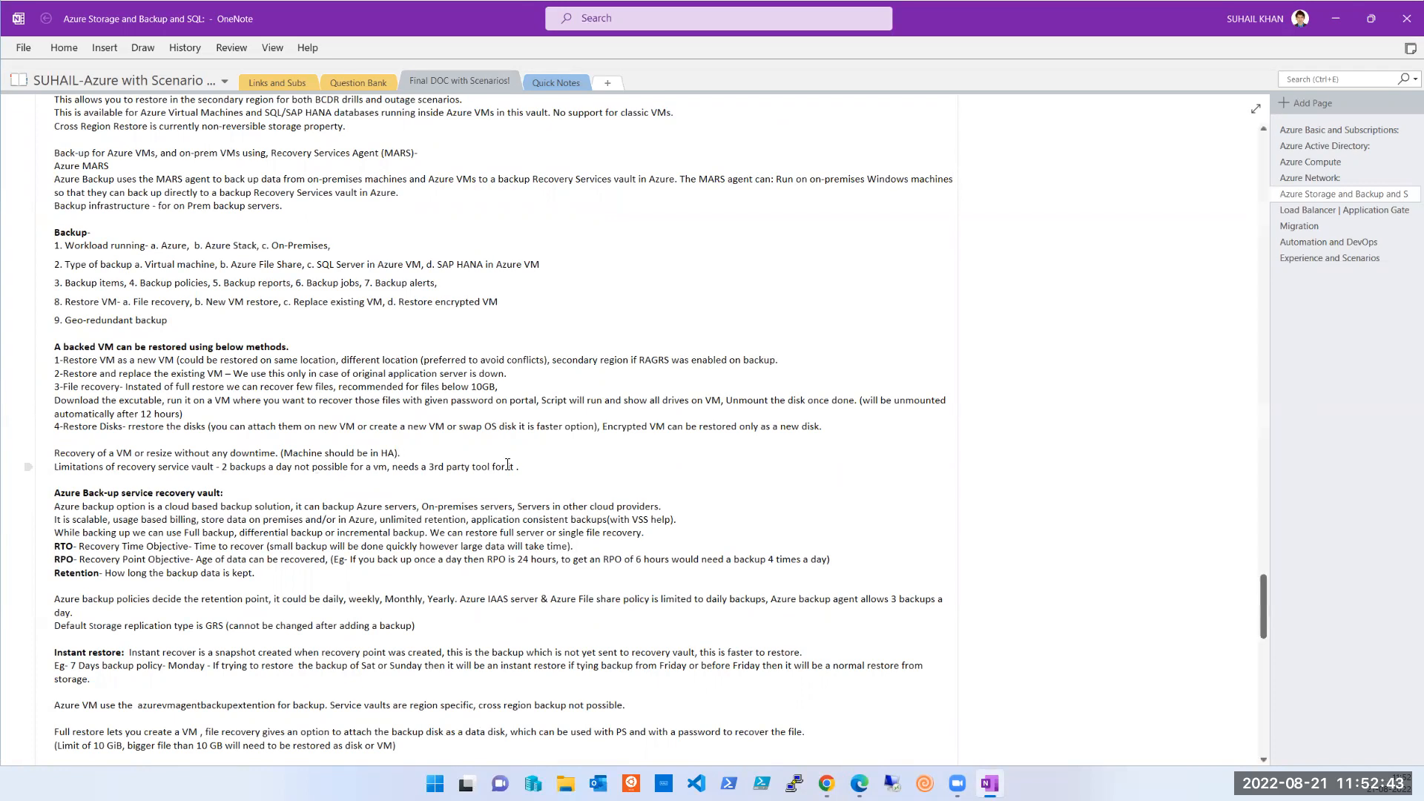
{"action": "left_click_drag", "start_coordinate": [824, 428], "coordinate": [31, 358]}
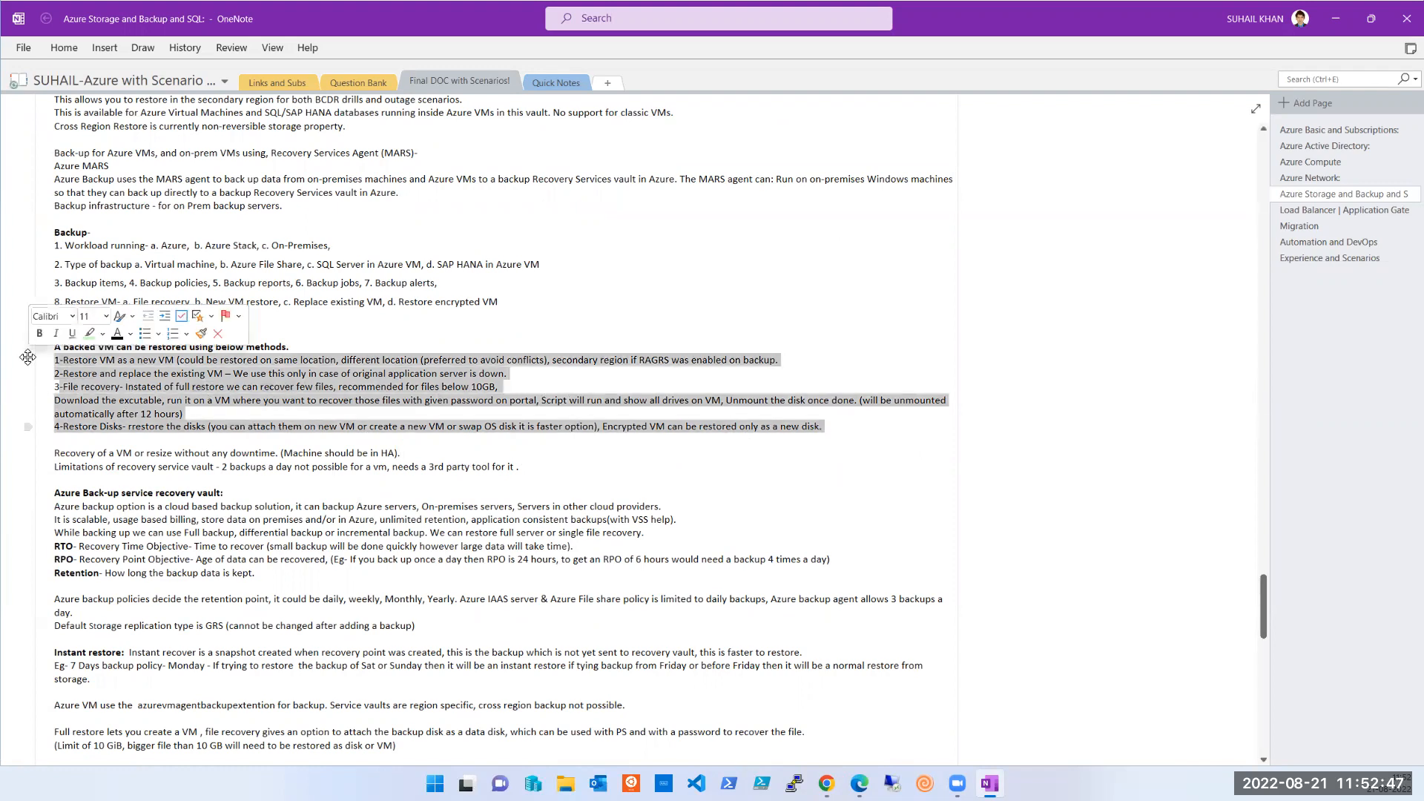
{"action": "scroll", "coordinate": [356, 516], "scroll_direction": "down", "scroll_amount": 1}
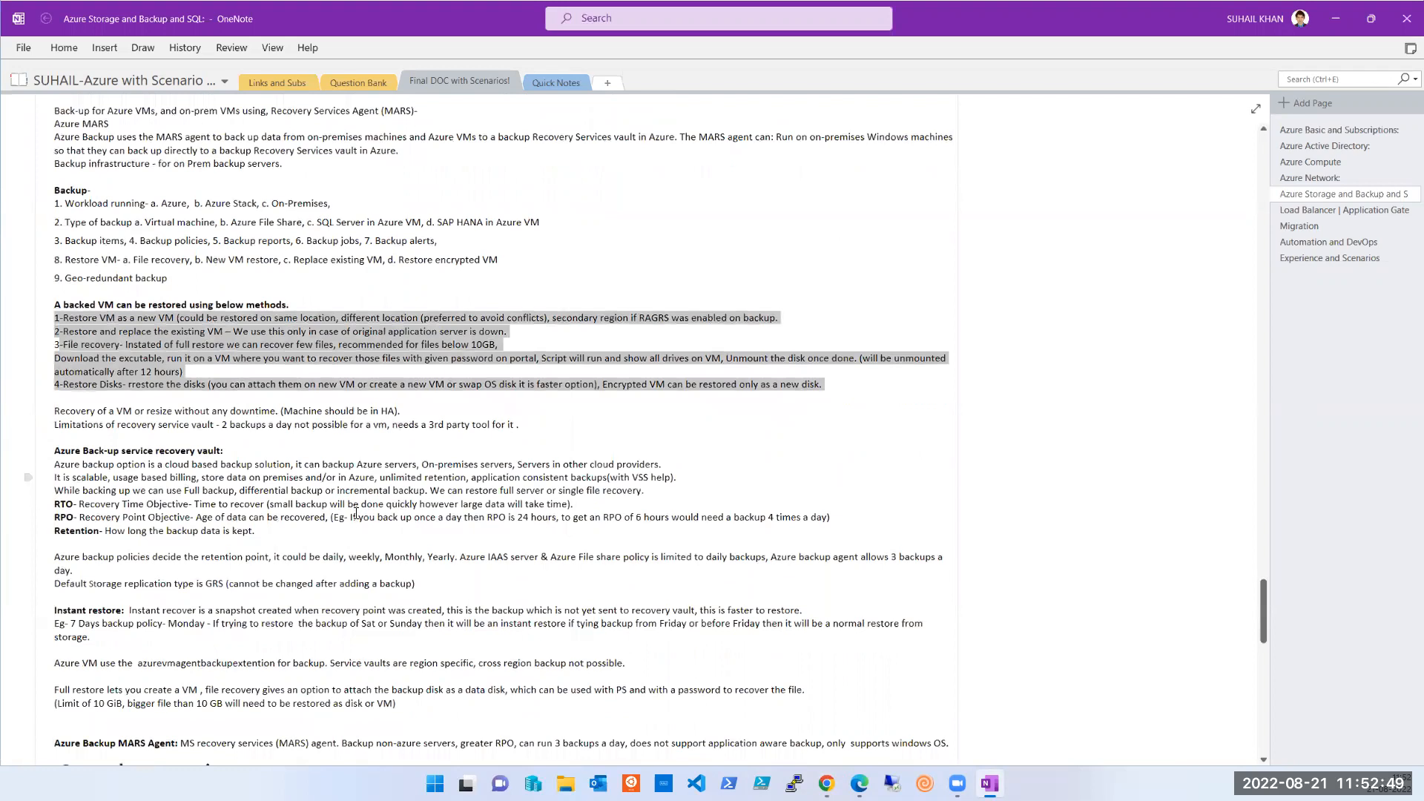
{"action": "scroll", "coordinate": [356, 514], "scroll_direction": "down", "scroll_amount": 1}
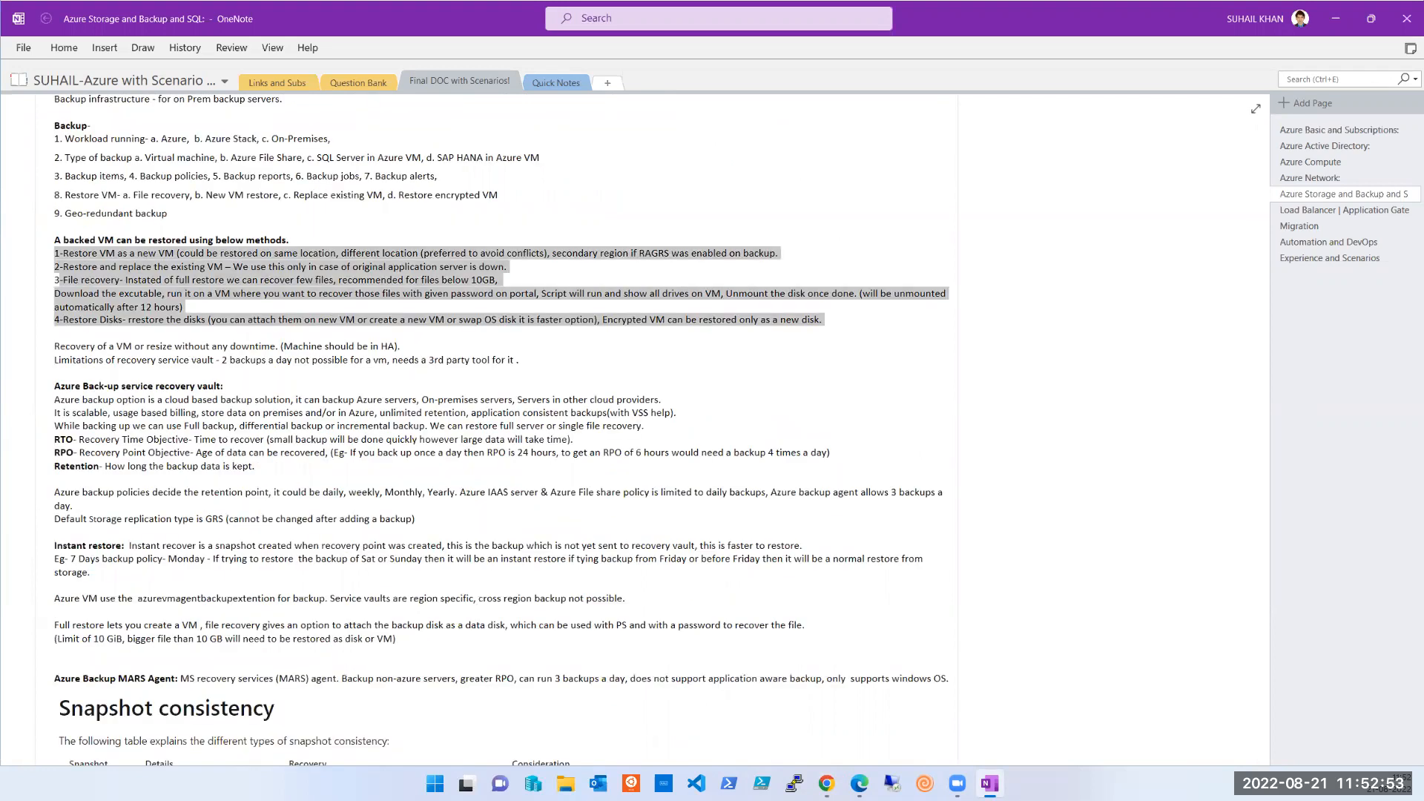
{"action": "key", "text": "alt+Tab"}
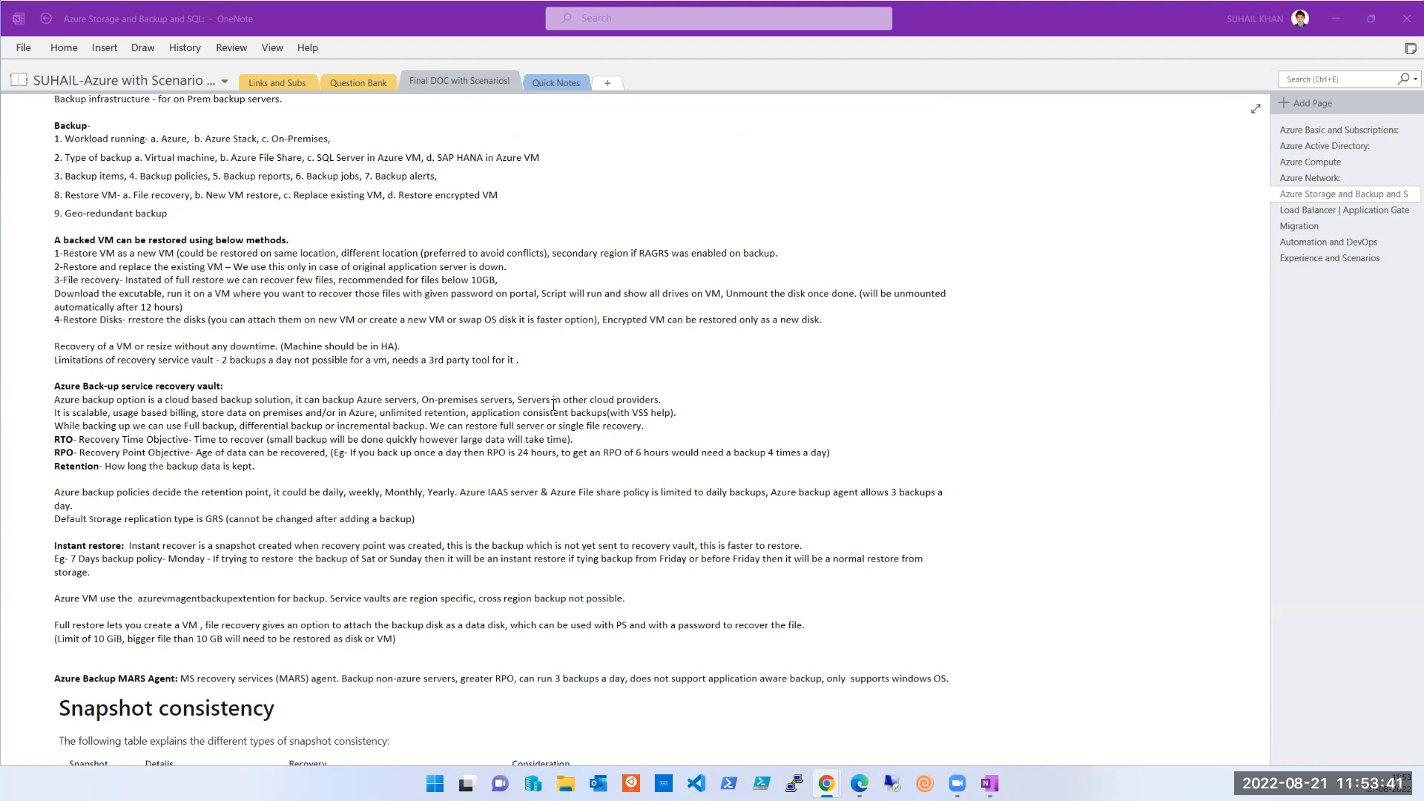
{"action": "left_click", "coordinate": [594, 506]}
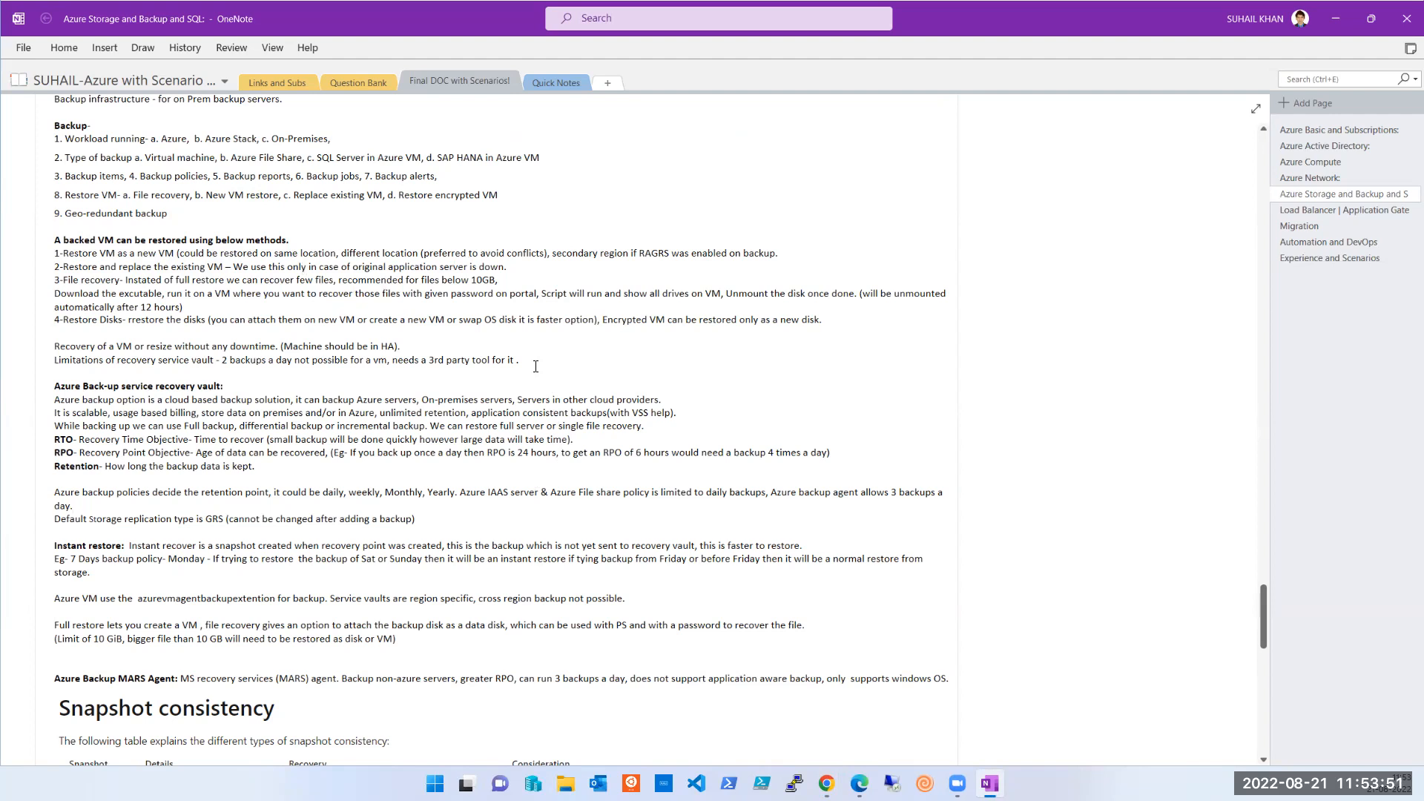
{"action": "double_click", "coordinate": [359, 253]}
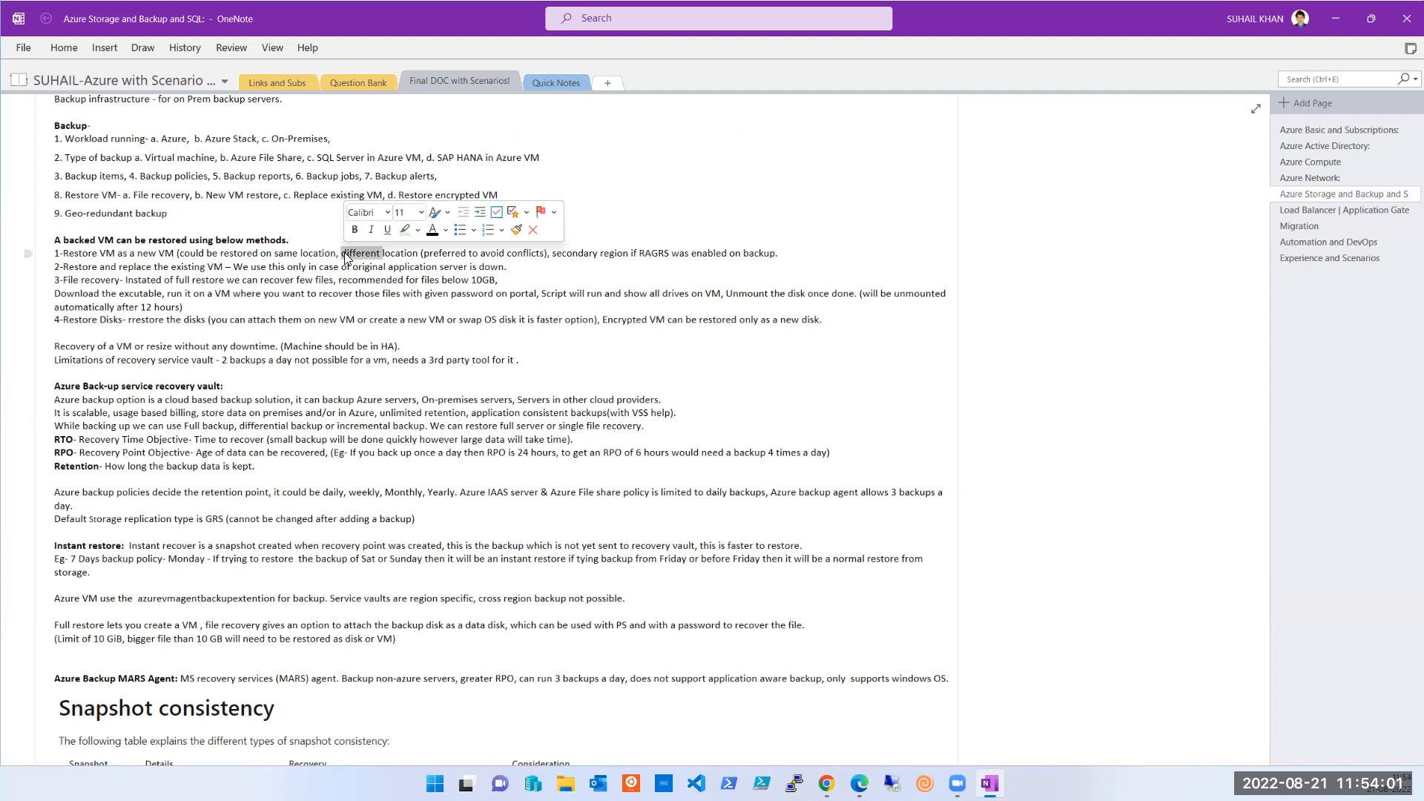
{"action": "double_click", "coordinate": [247, 254]}
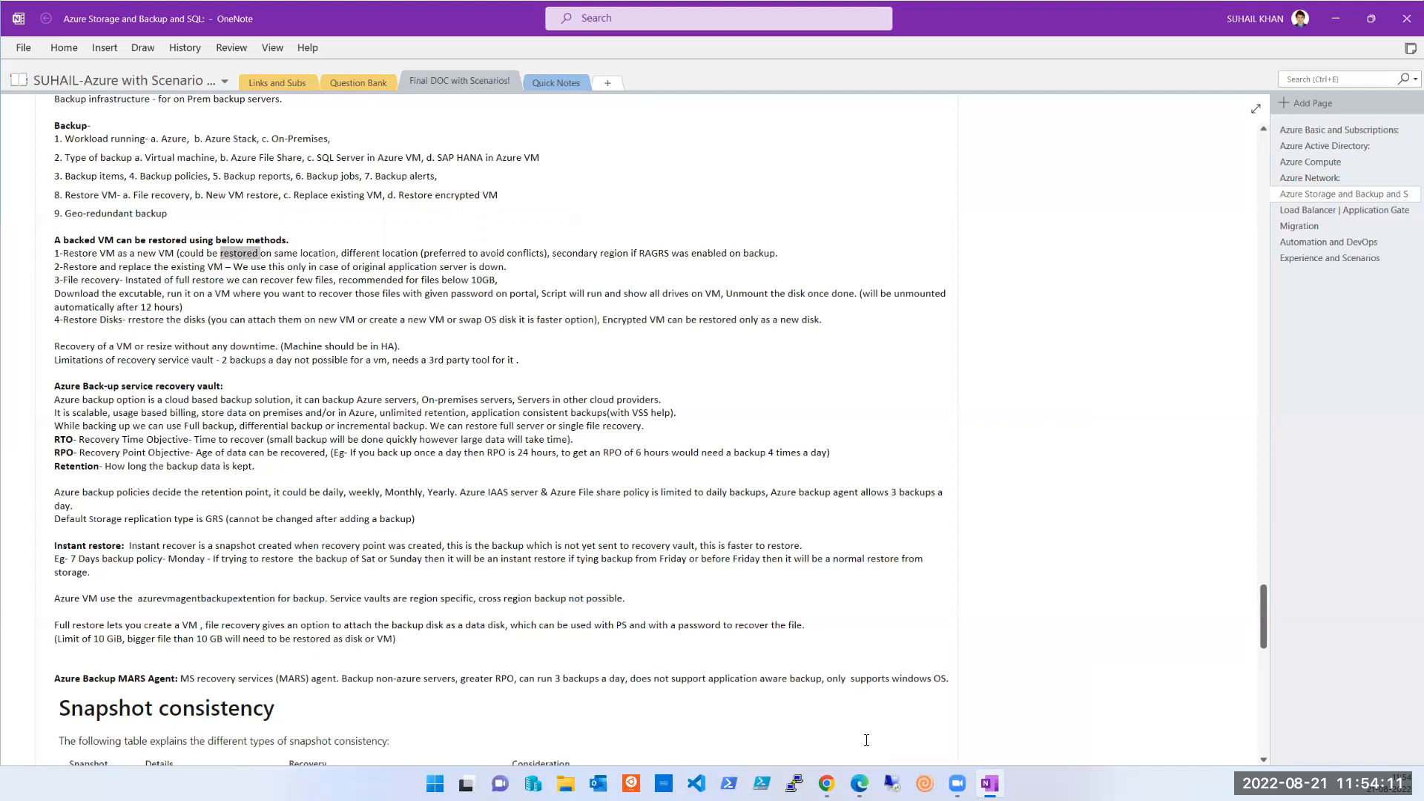
{"action": "mouse_move", "coordinate": [826, 783]}
{"action": "left_click", "coordinate": [887, 739]}
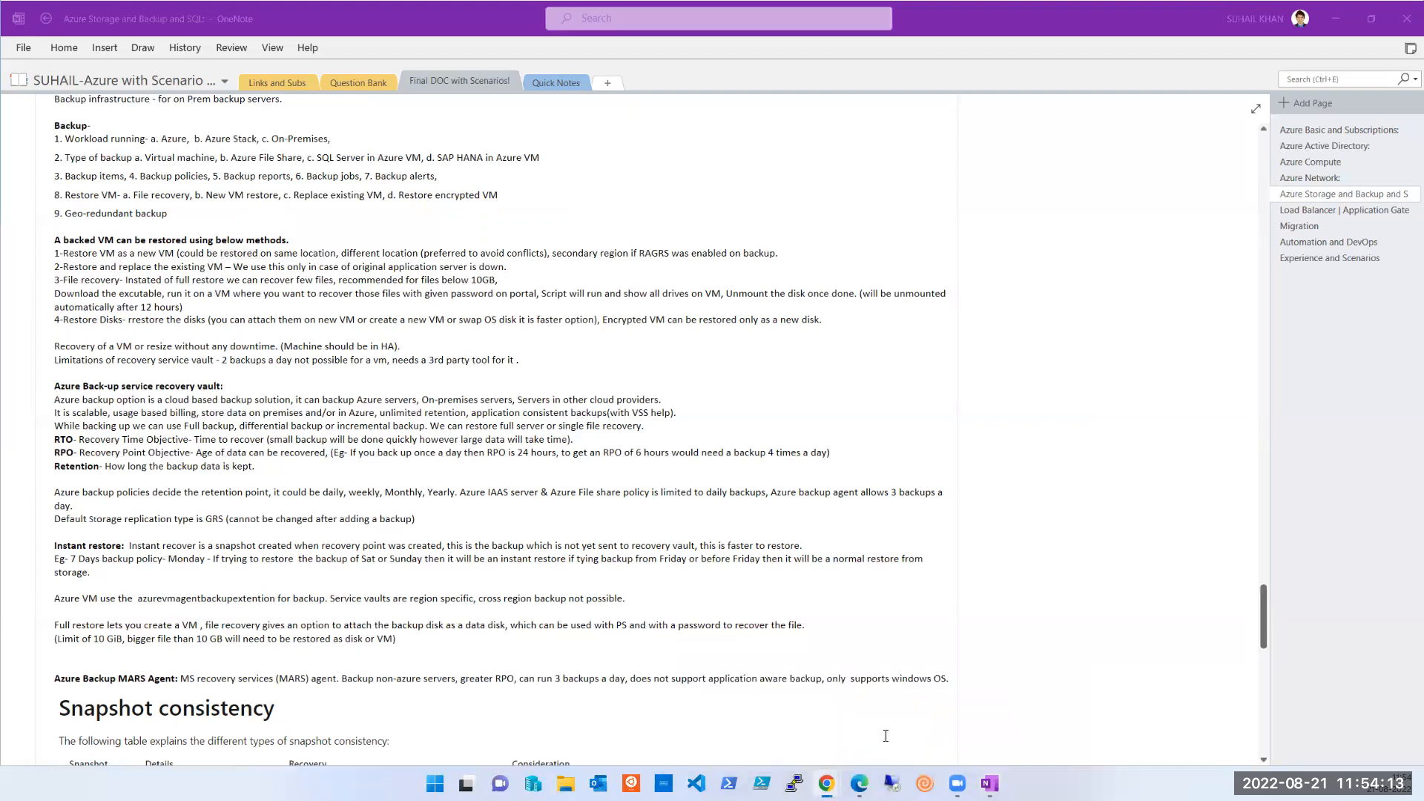
{"action": "left_click", "coordinate": [755, 379]}
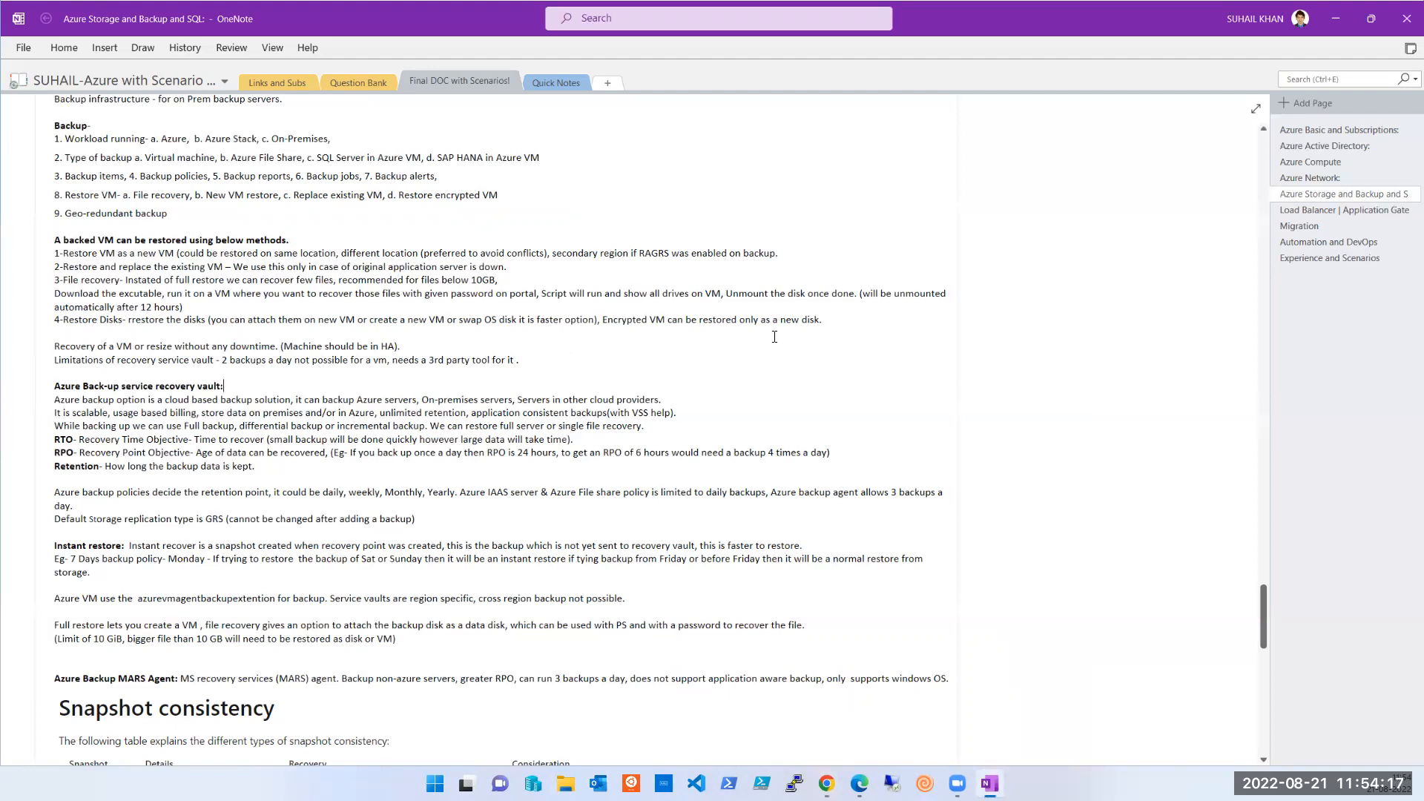
- Select and deselect the restore-methods list, then maximize the browser showing testvm-linux's deployment
{"action": "left_click_drag", "start_coordinate": [834, 319], "coordinate": [54, 236]}
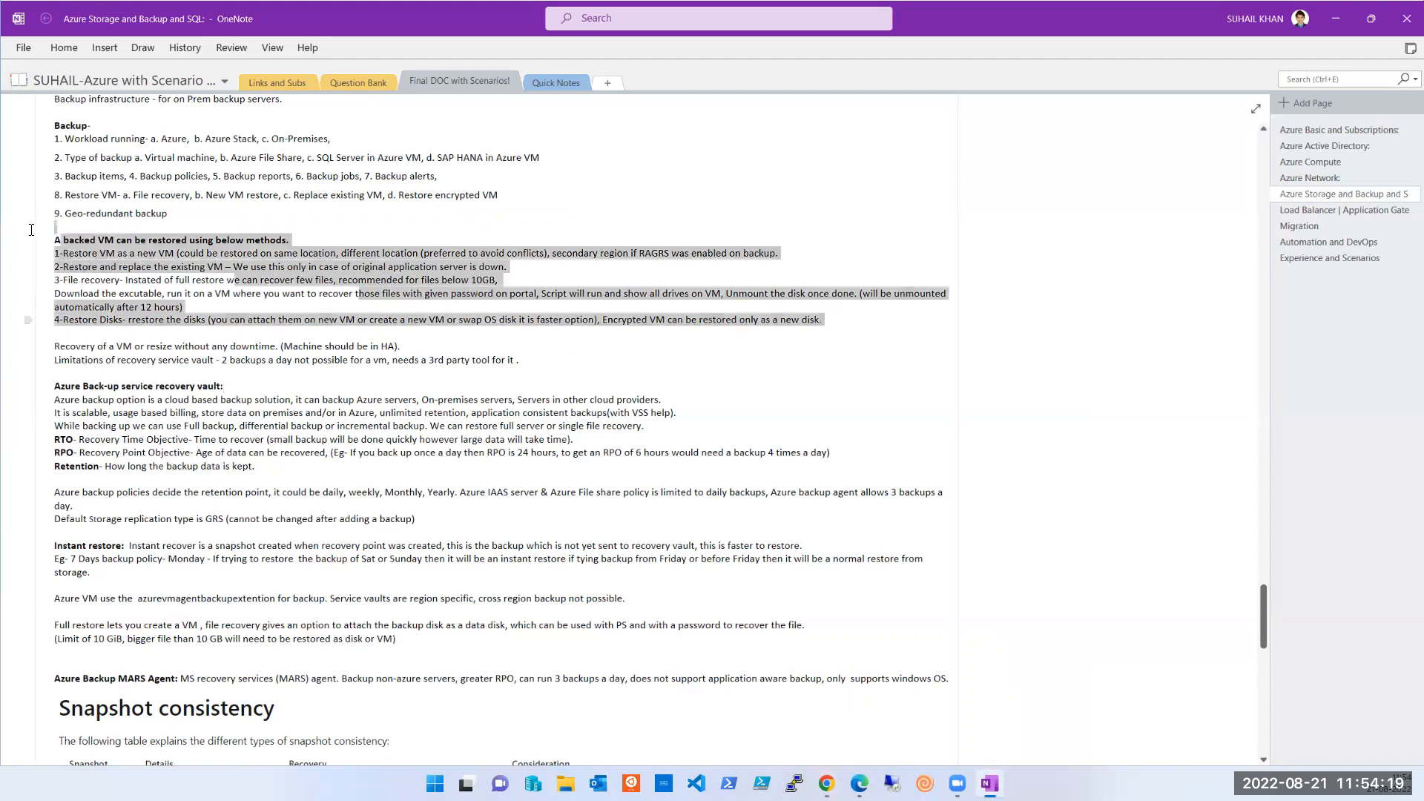
{"action": "left_click", "coordinate": [915, 369]}
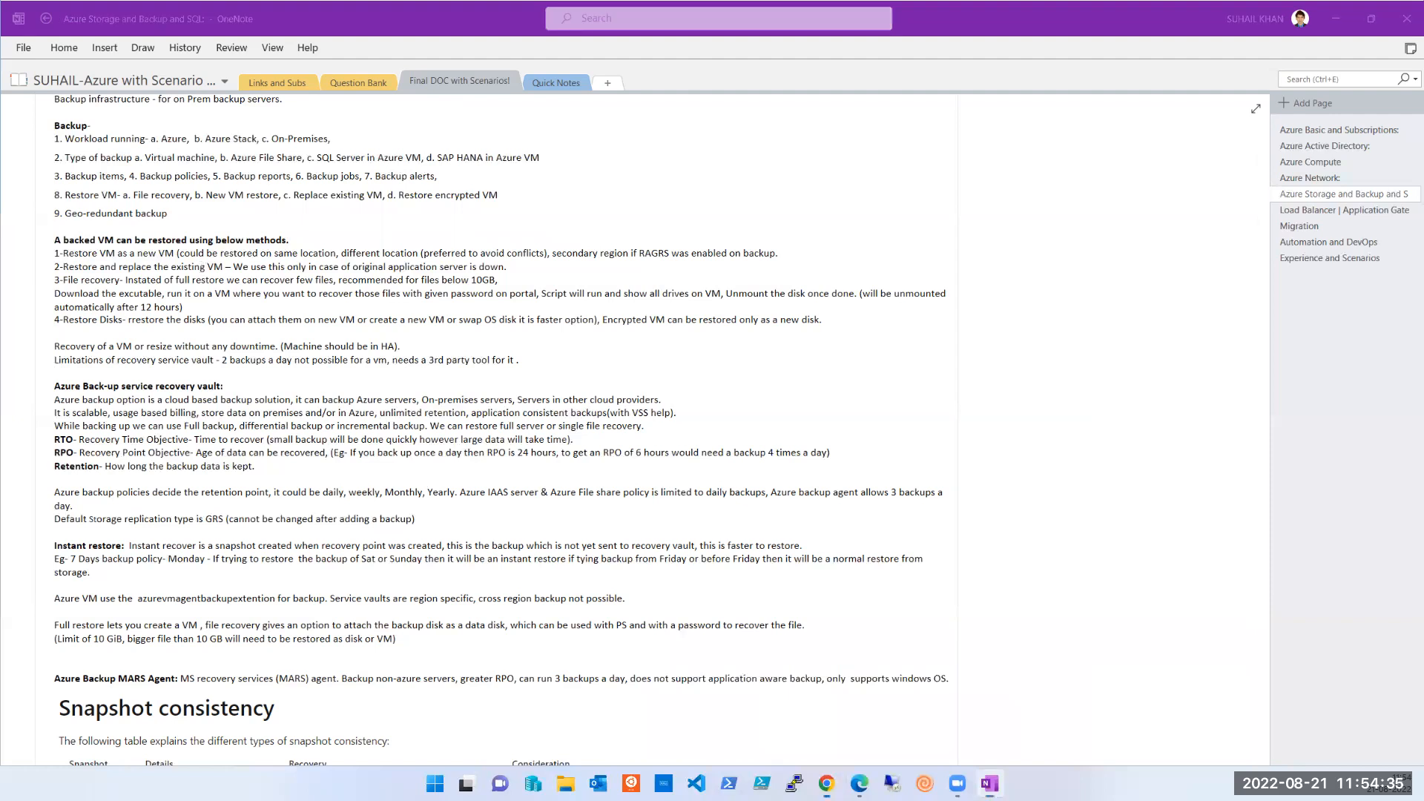
{"action": "left_click", "coordinate": [1236, 204]}
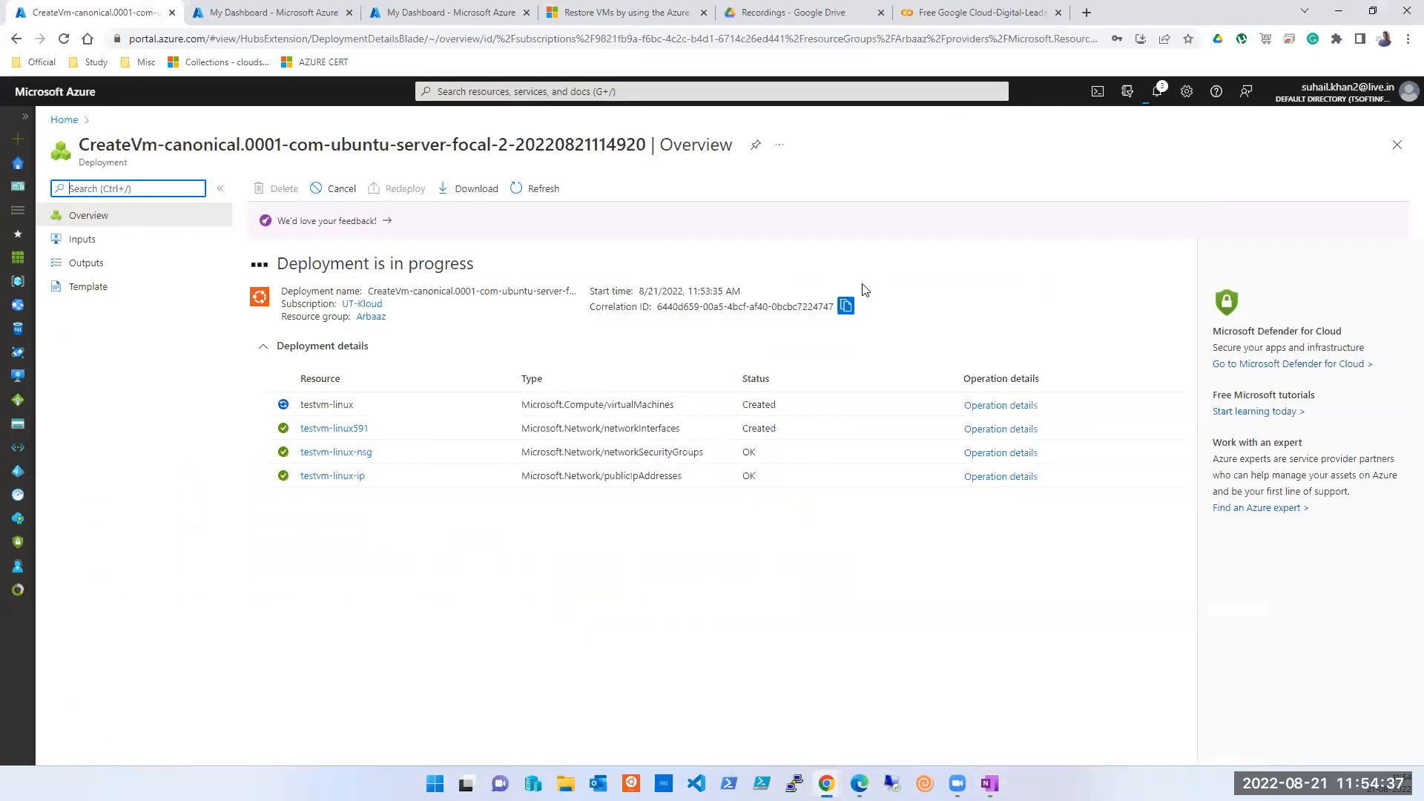
- Go to the Azure home page and open the Recovery Services vaults list
{"action": "left_click", "coordinate": [292, 9]}
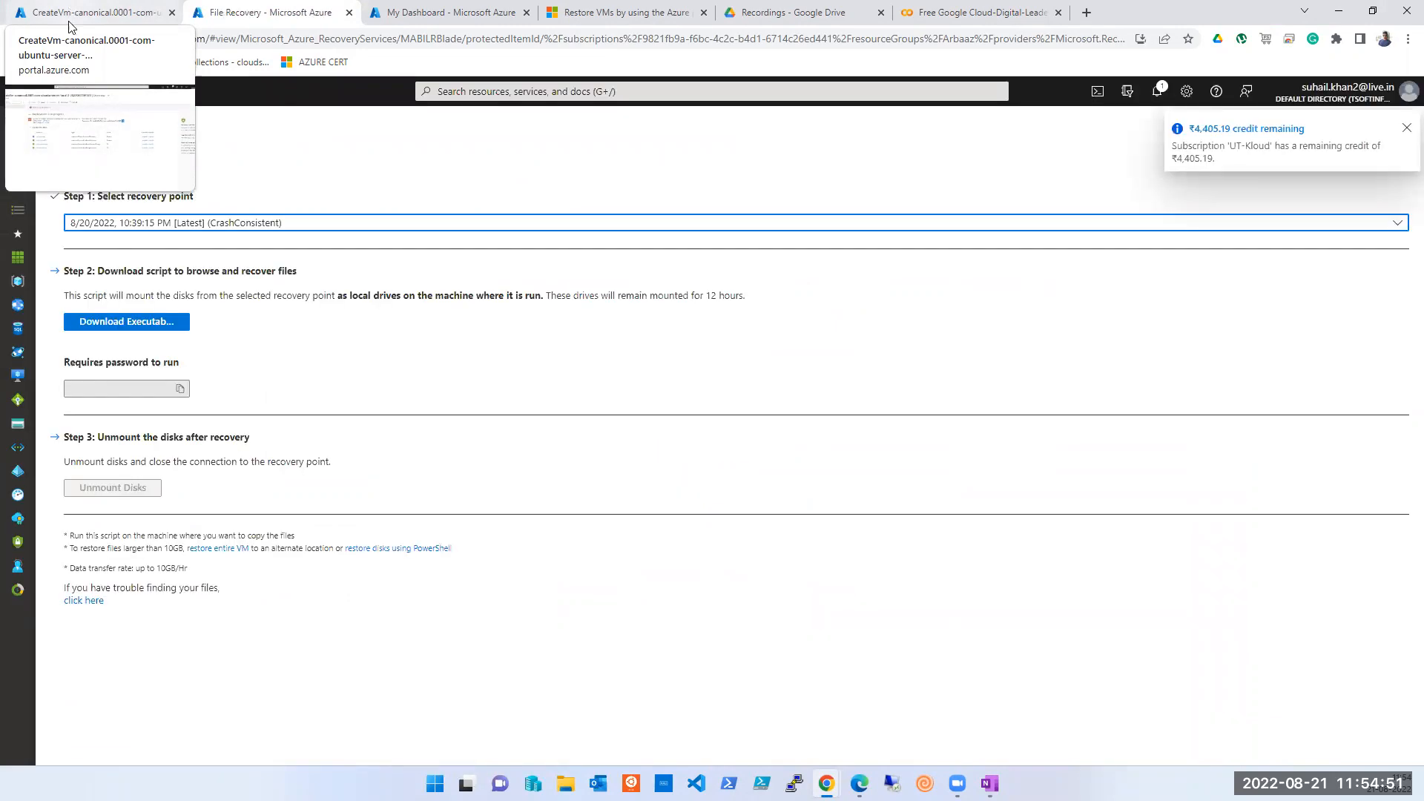
{"action": "left_click", "coordinate": [20, 169]}
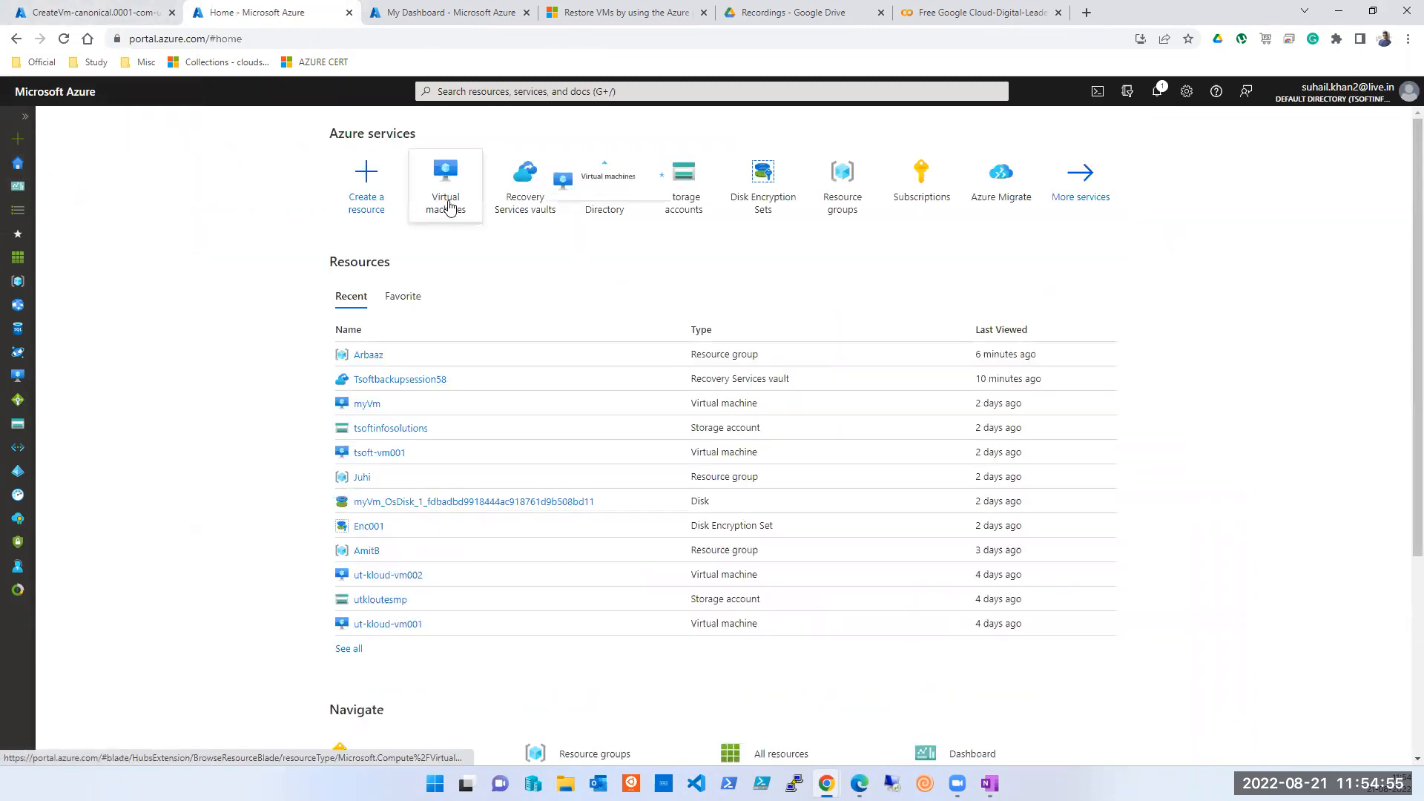
{"action": "left_click", "coordinate": [509, 205]}
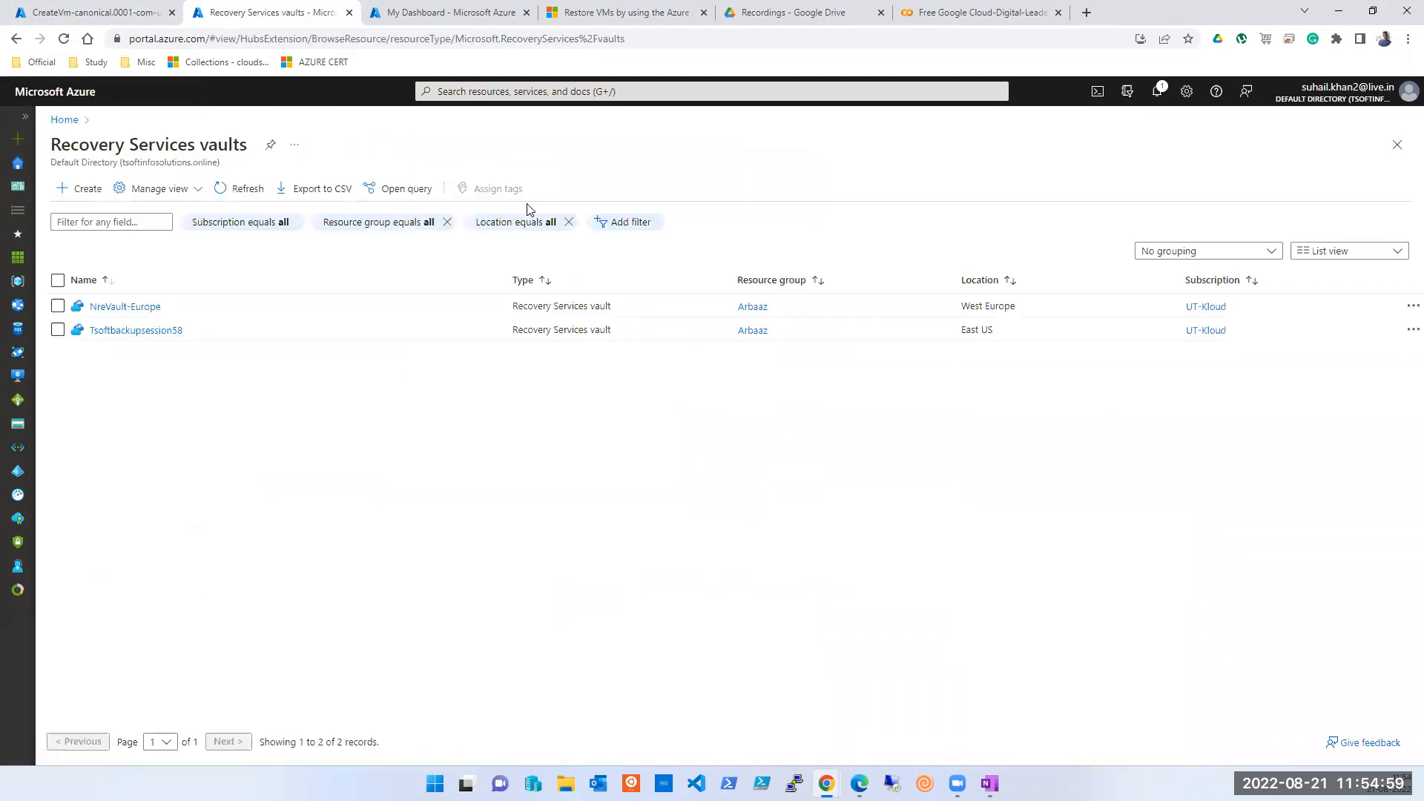
- Open Tsoftbackupsession58 with its menu hidden and review the Backup summary, briefly checking Site Recovery
{"action": "left_click", "coordinate": [104, 334]}
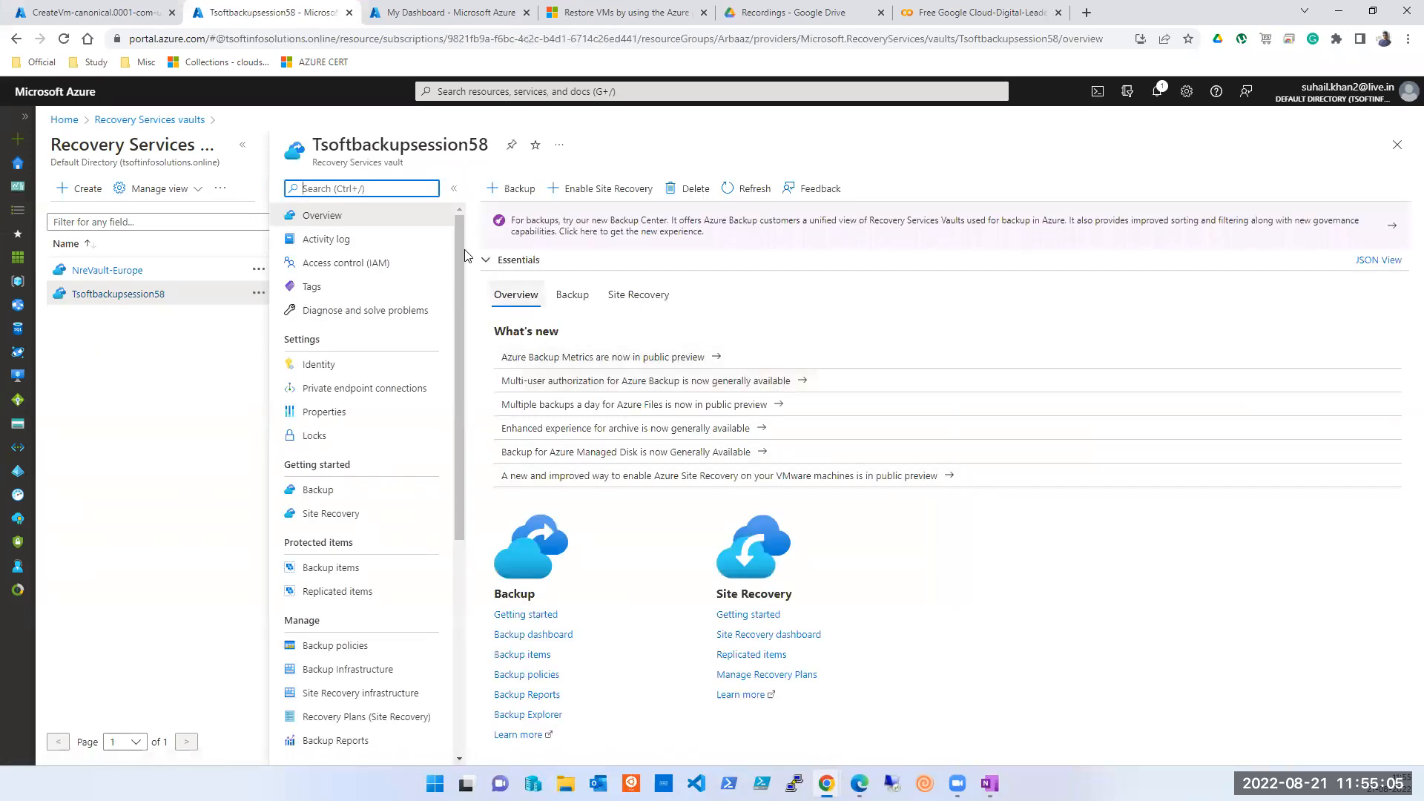
{"action": "left_click", "coordinate": [457, 190]}
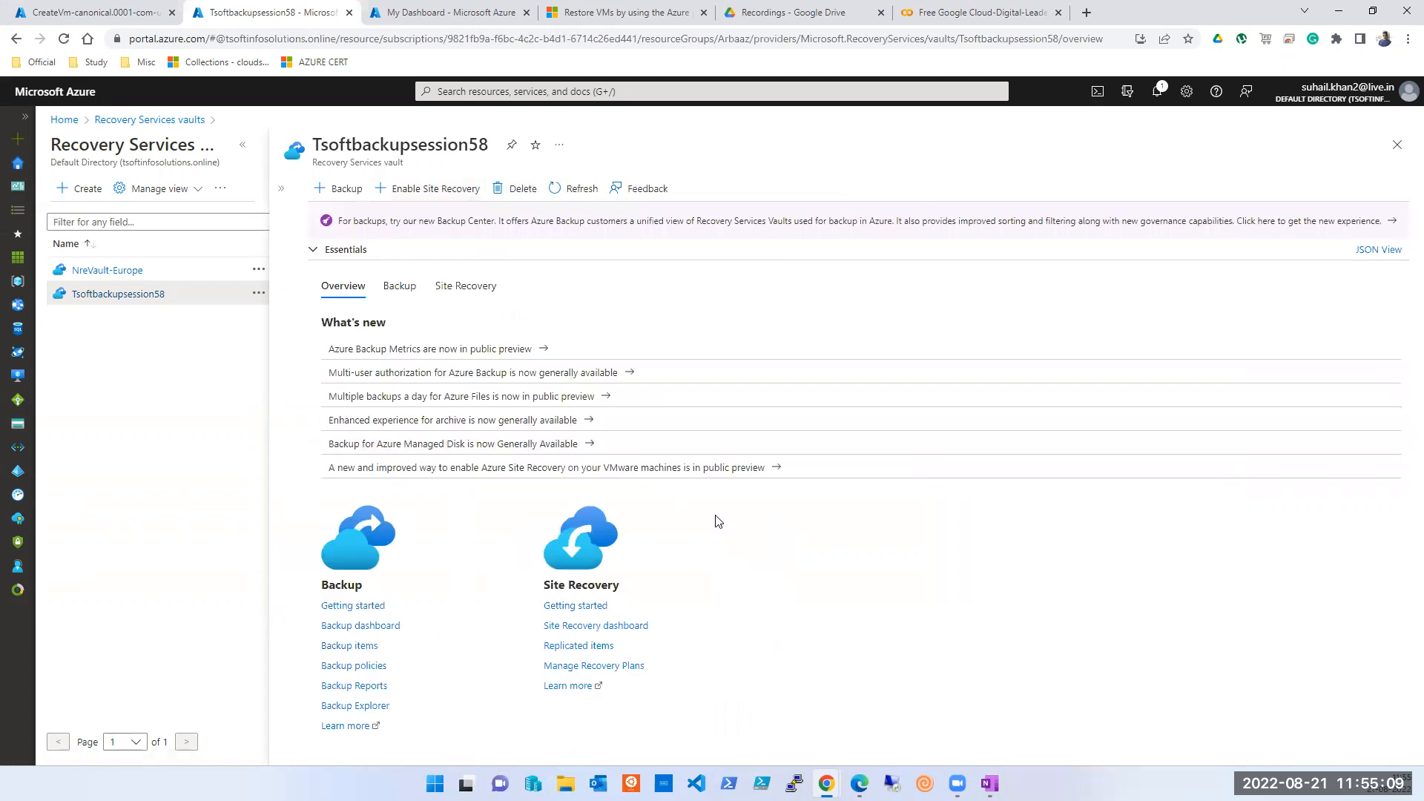
{"action": "left_click", "coordinate": [389, 284]}
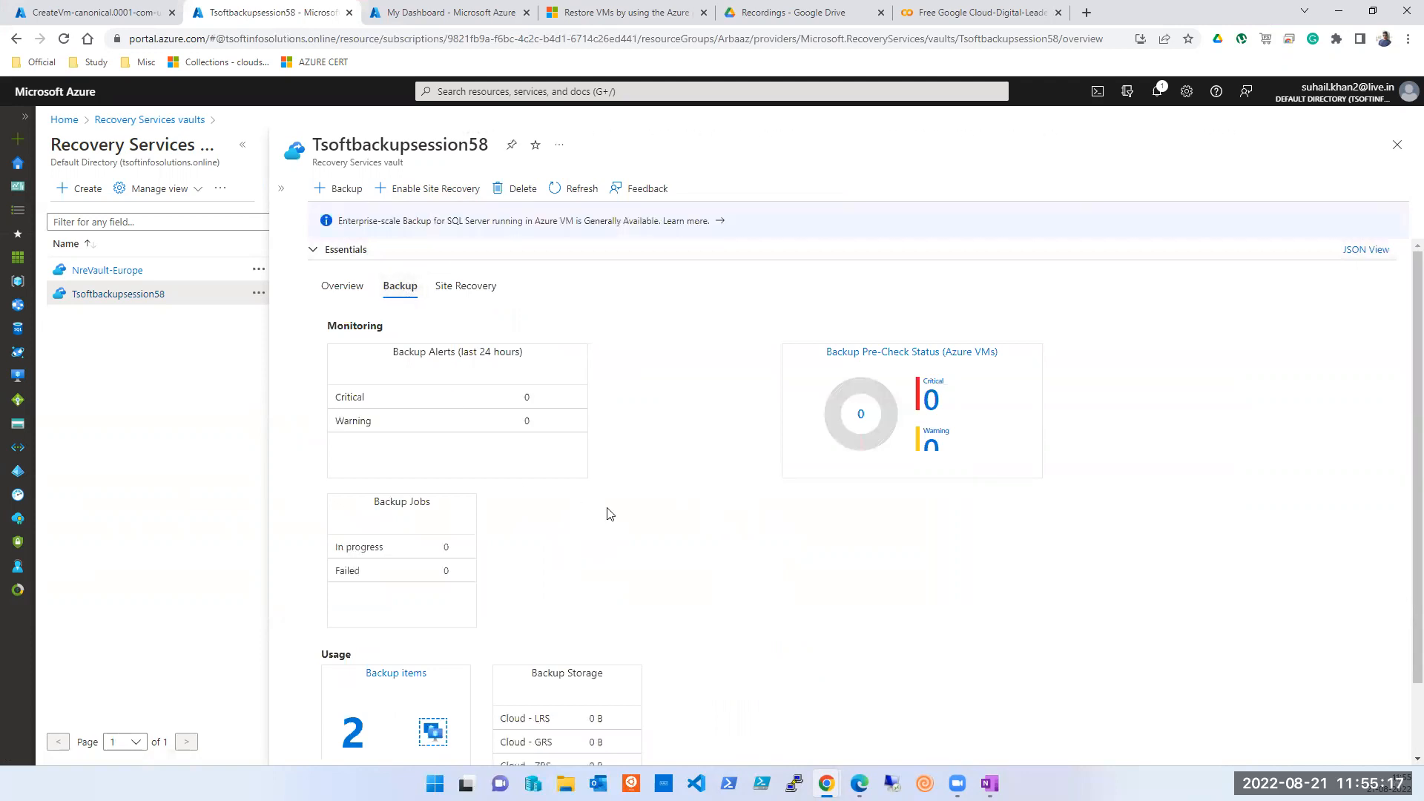
{"action": "scroll", "coordinate": [609, 513], "scroll_direction": "down", "scroll_amount": 1}
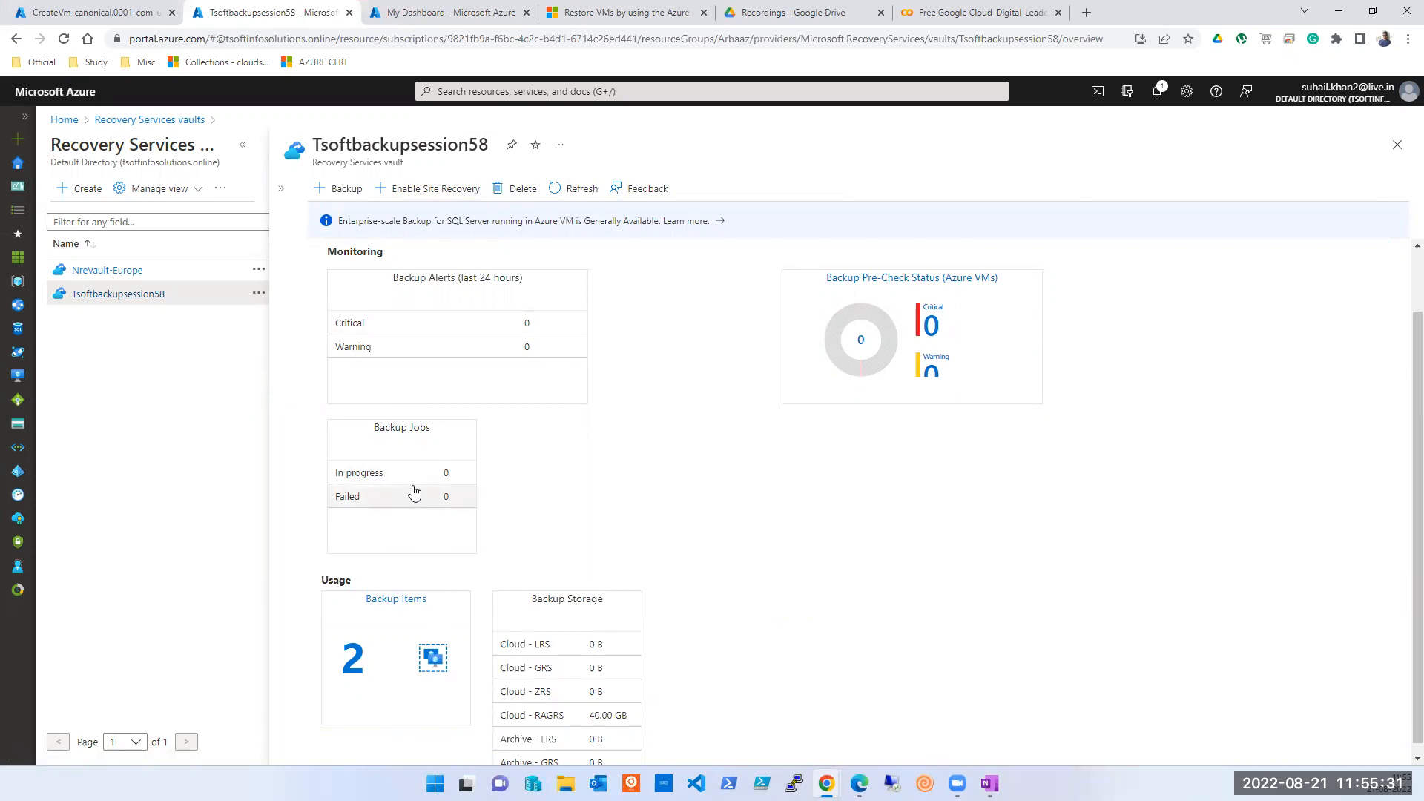
{"action": "scroll", "coordinate": [414, 493], "scroll_direction": "down", "scroll_amount": 1}
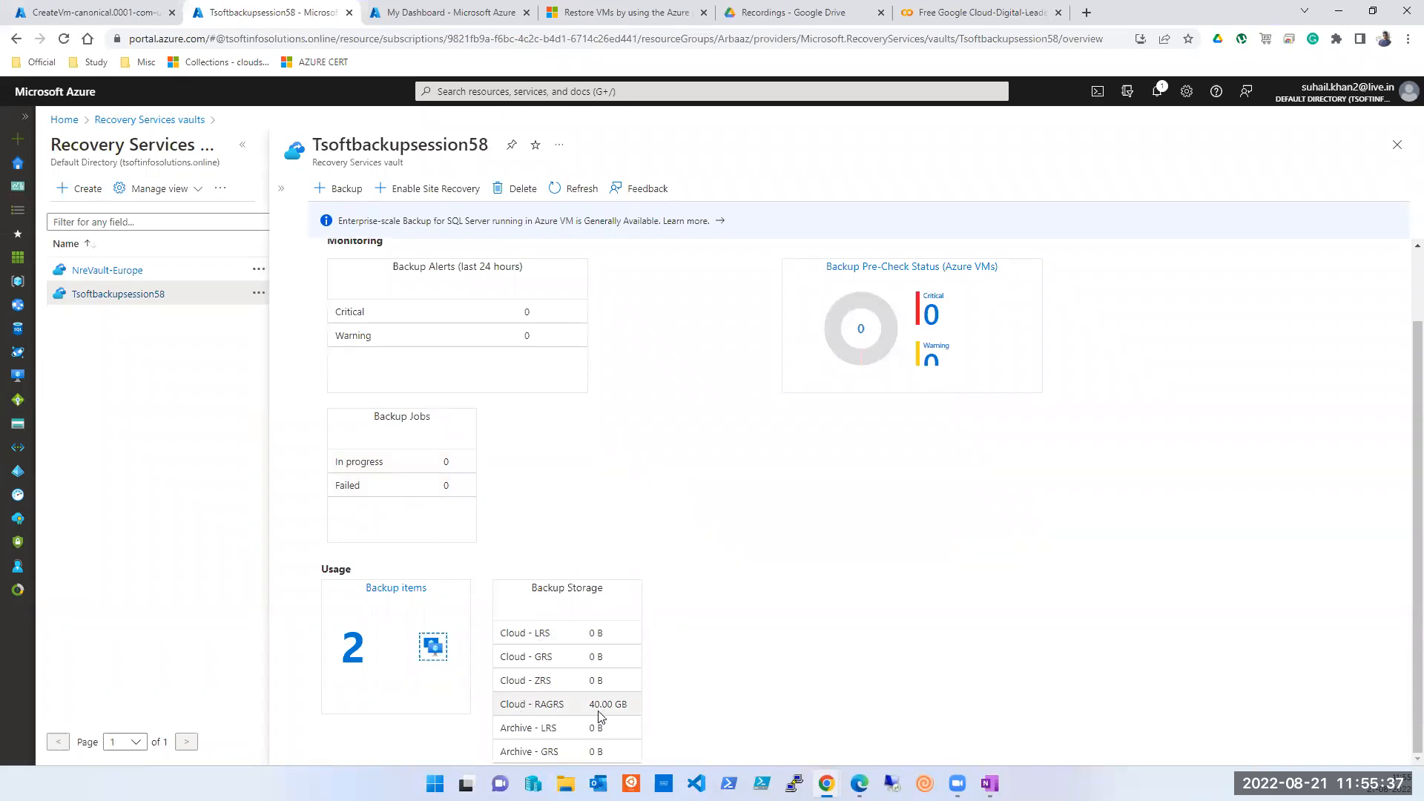
{"action": "scroll", "coordinate": [584, 708], "scroll_direction": "up", "scroll_amount": 1}
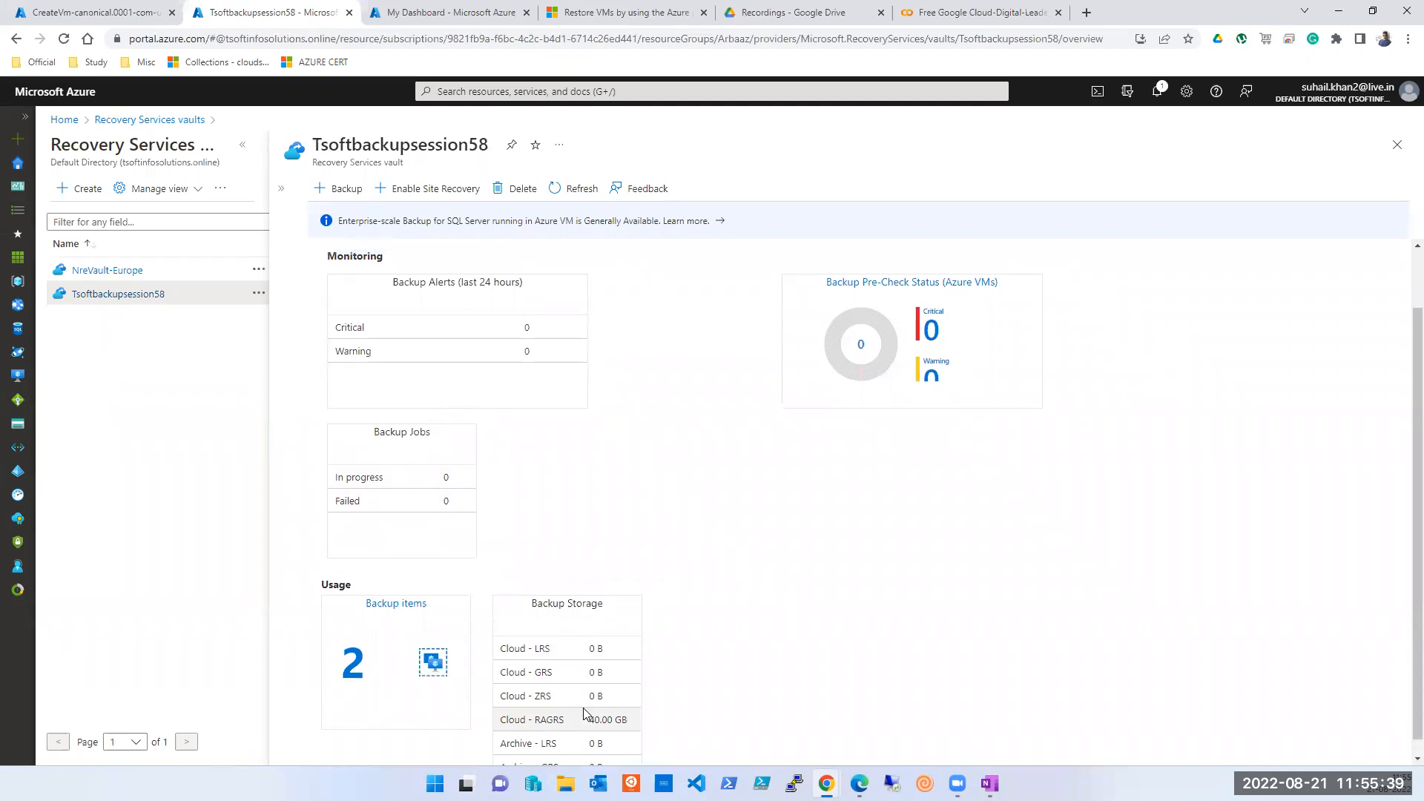
{"action": "scroll", "coordinate": [582, 714], "scroll_direction": "down", "scroll_amount": 1}
{"action": "scroll", "coordinate": [583, 714], "scroll_direction": "up", "scroll_amount": 2}
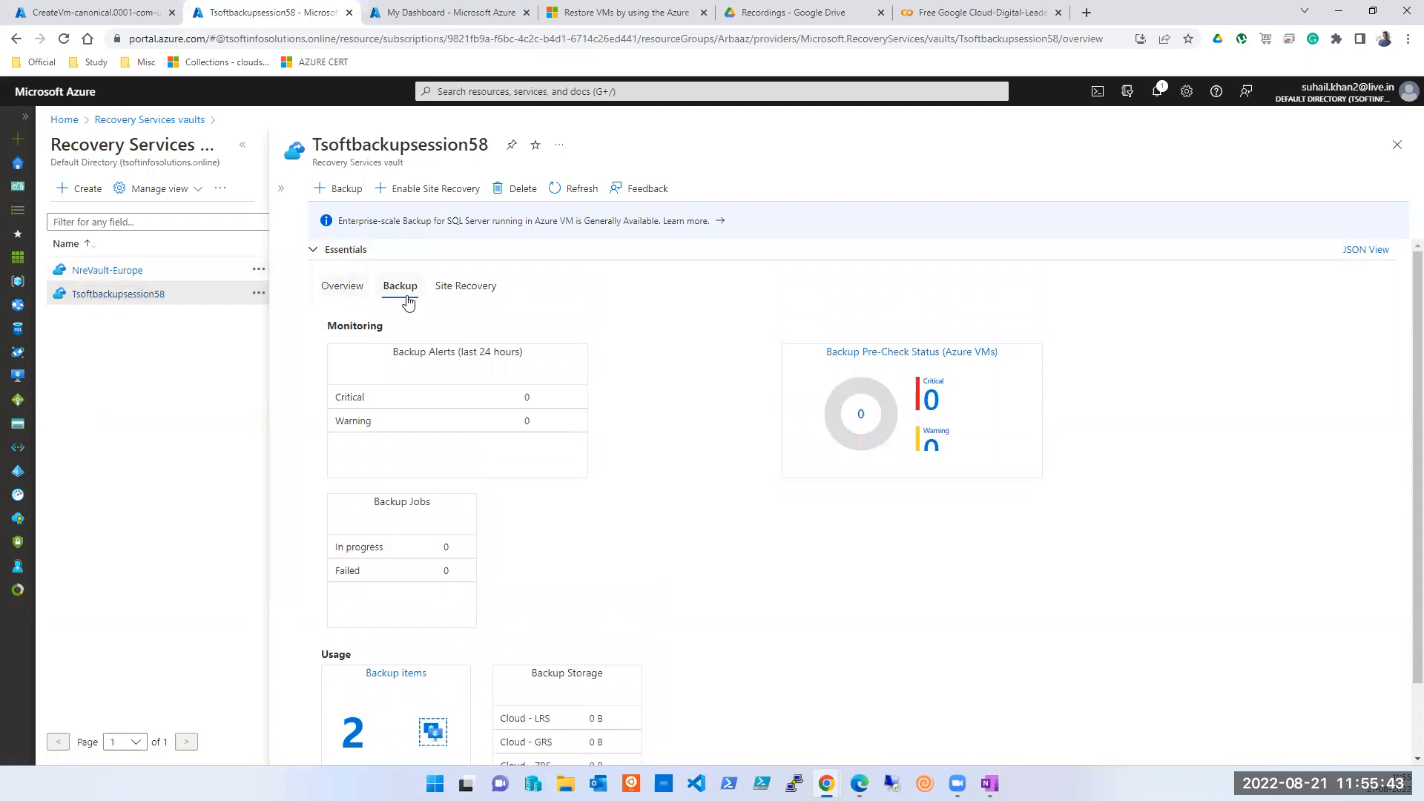
{"action": "left_click", "coordinate": [442, 293]}
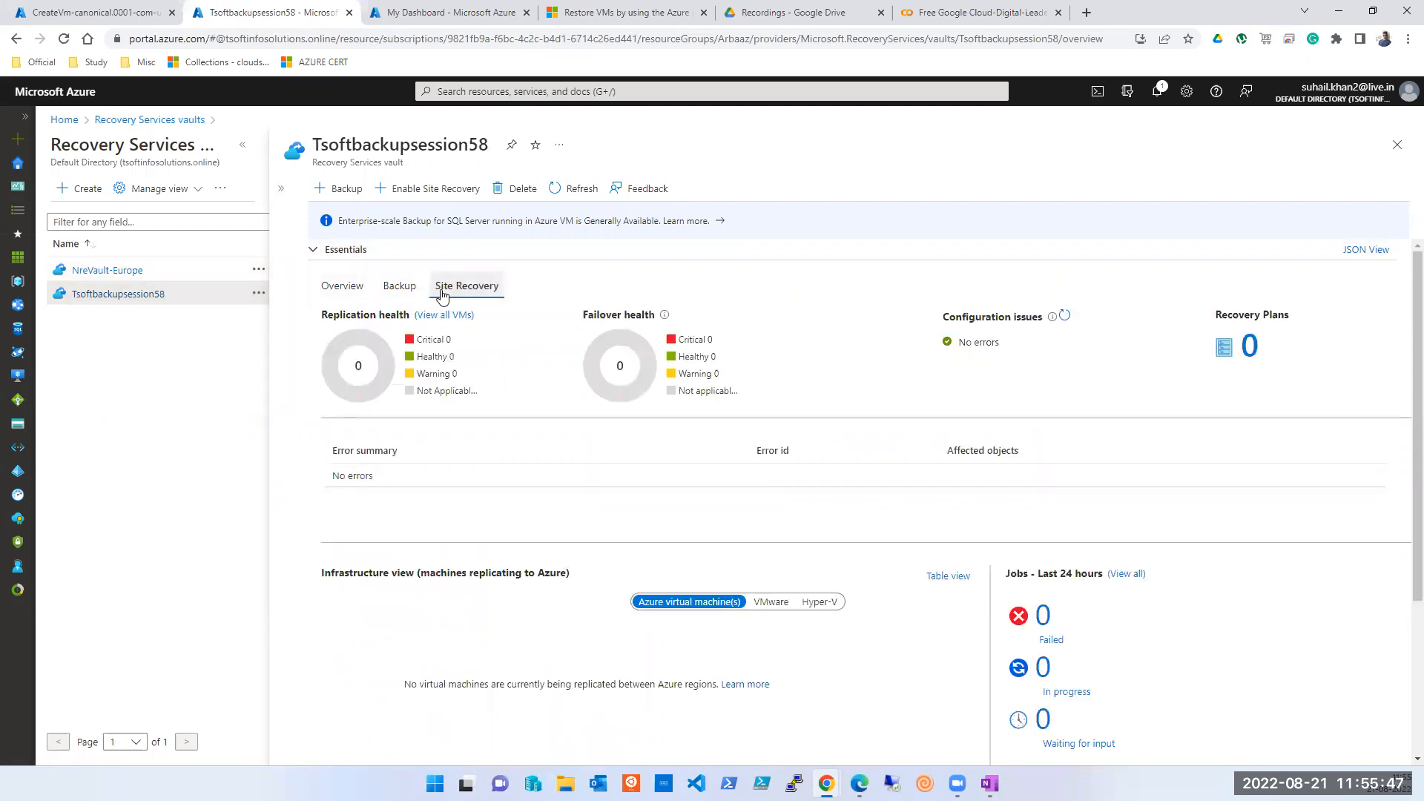
{"action": "left_click", "coordinate": [399, 287]}
{"action": "scroll", "coordinate": [443, 401], "scroll_direction": "down", "scroll_amount": 2}
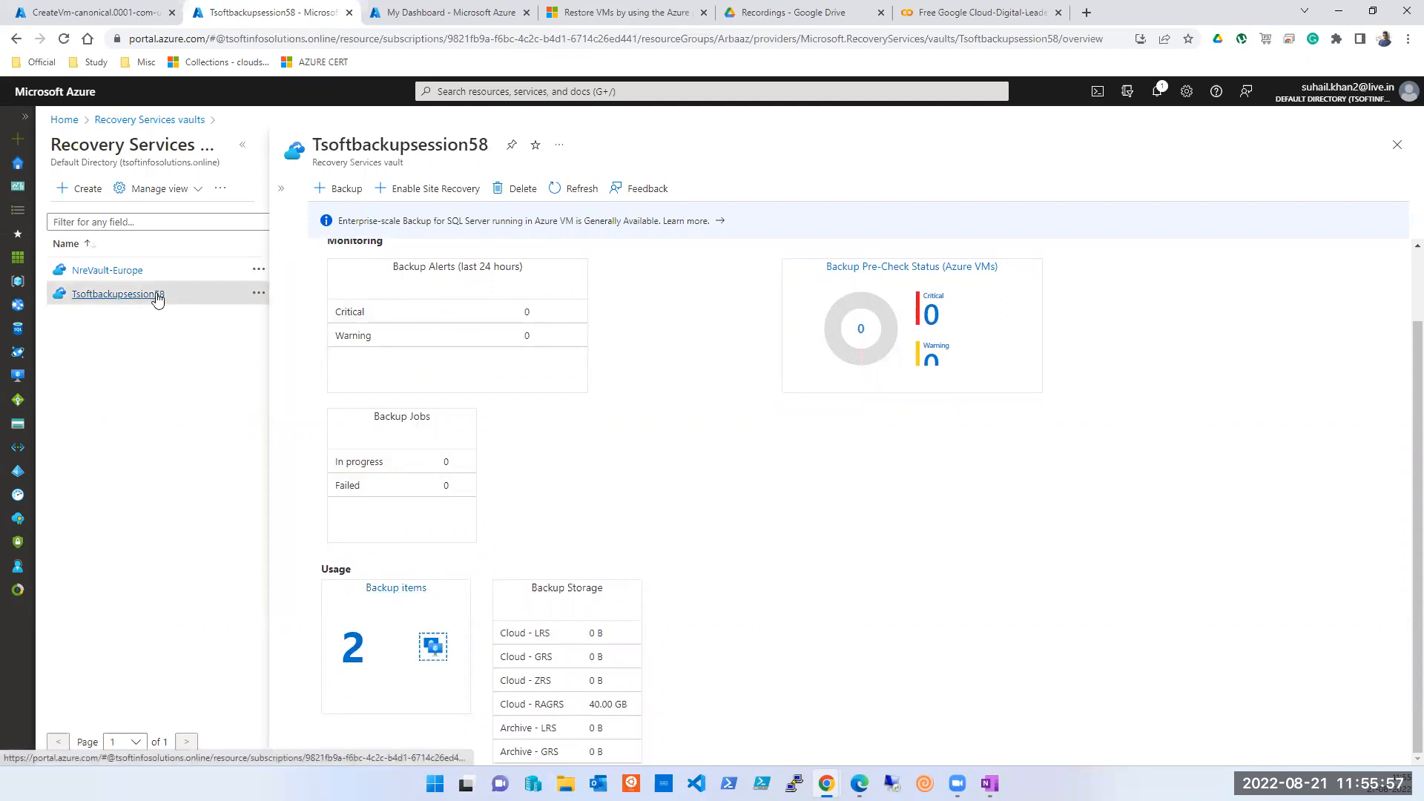
- Check the vault's Azure Virtual Machine backup items, then return to the Recovery Services vaults list
{"action": "left_click", "coordinate": [365, 665]}
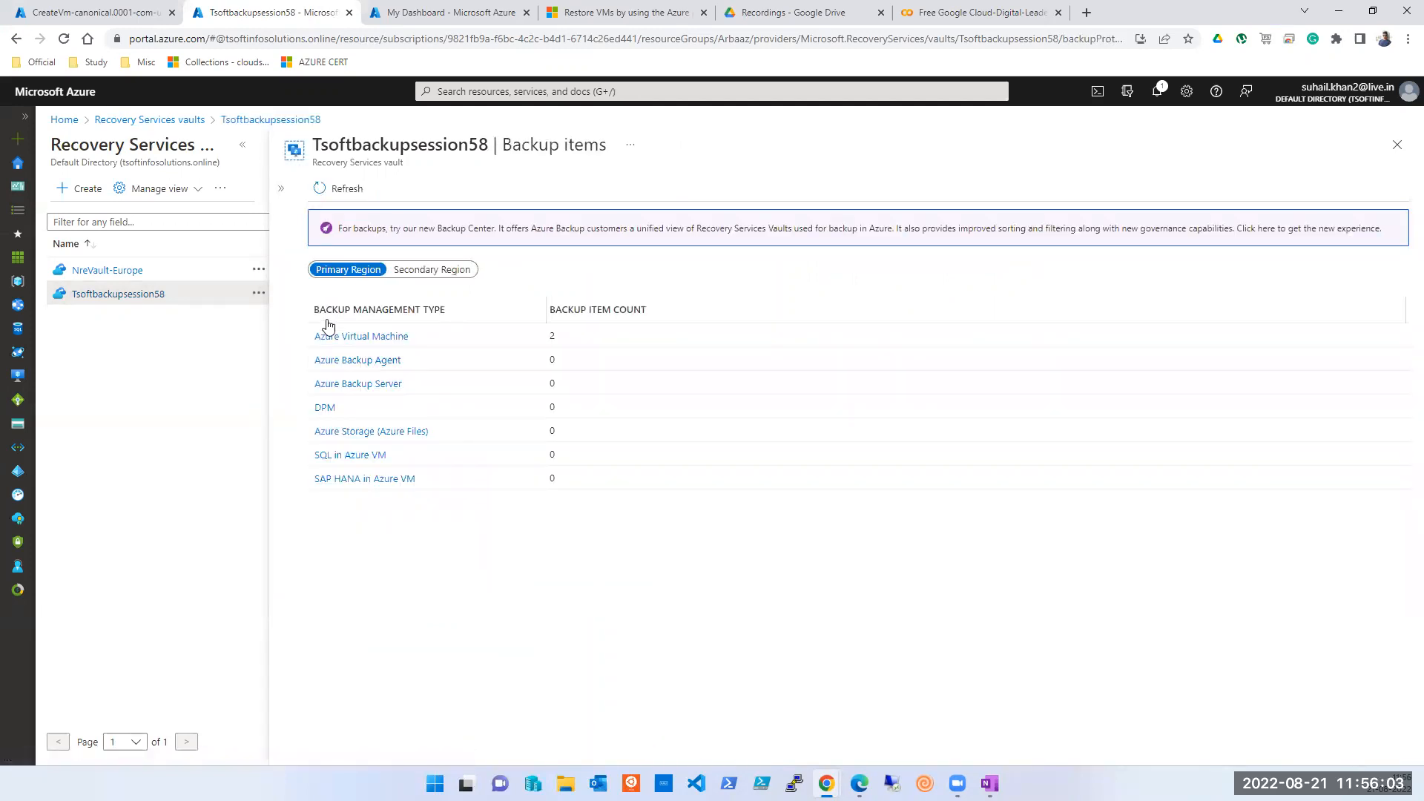
{"action": "left_click", "coordinate": [357, 338]}
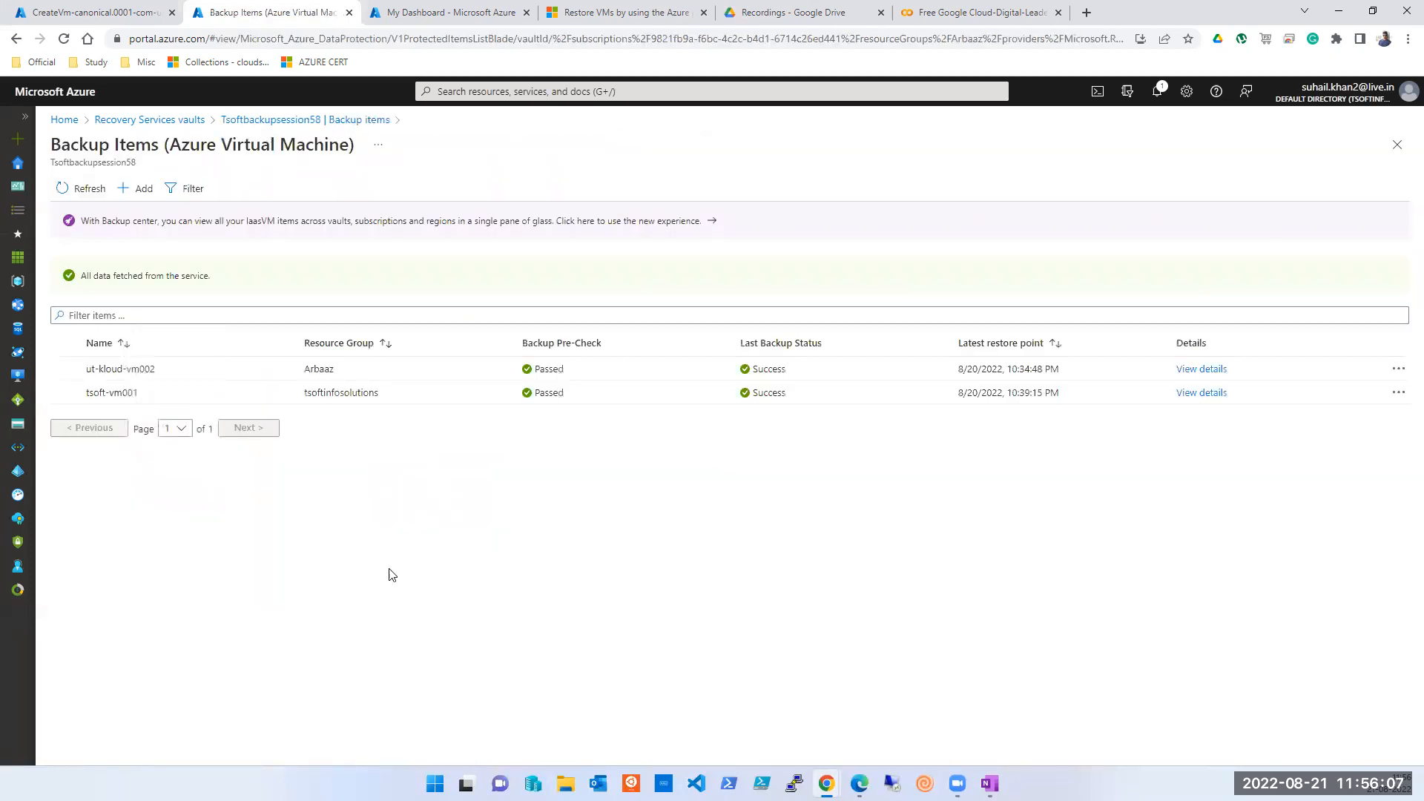
{"action": "left_click", "coordinate": [1397, 144]}
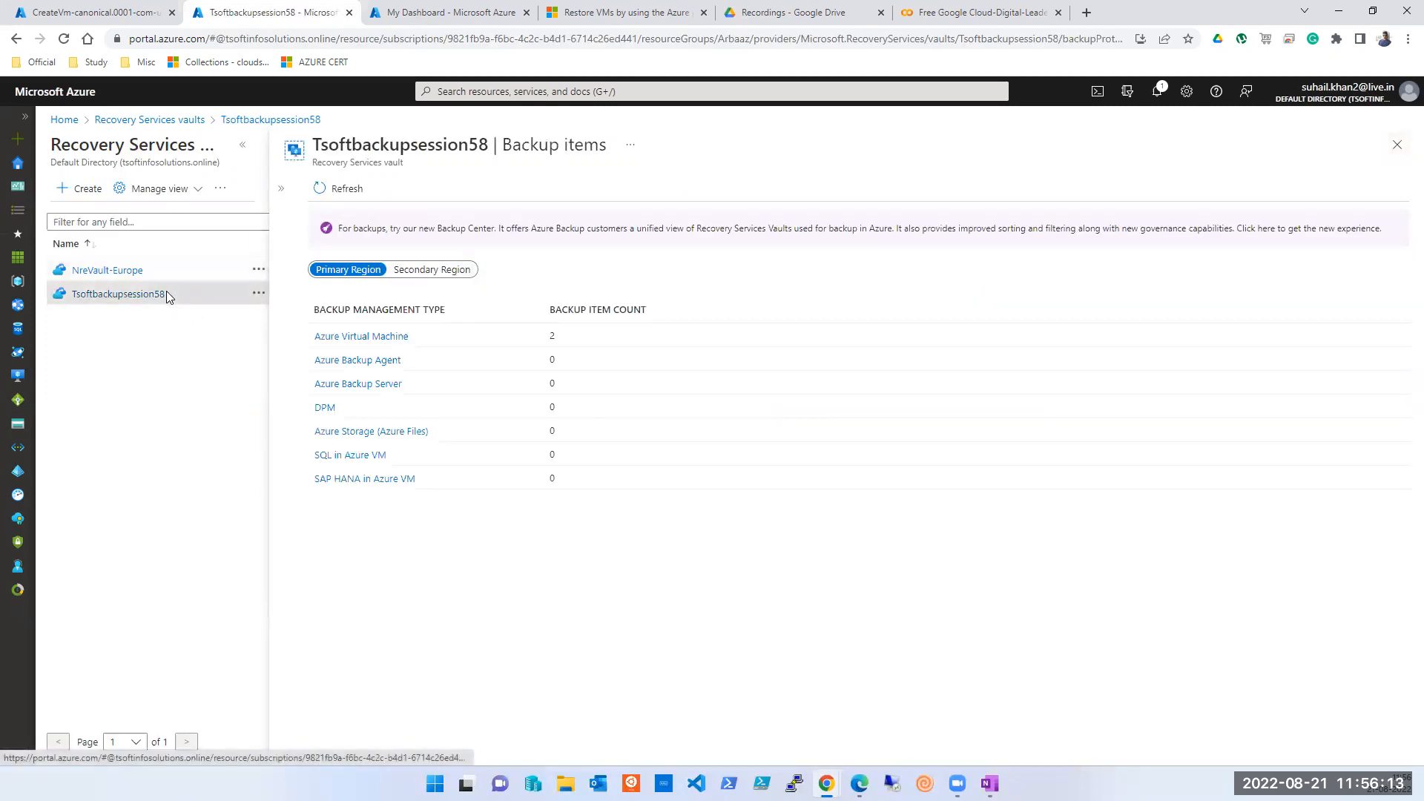
{"action": "left_click", "coordinate": [243, 145]}
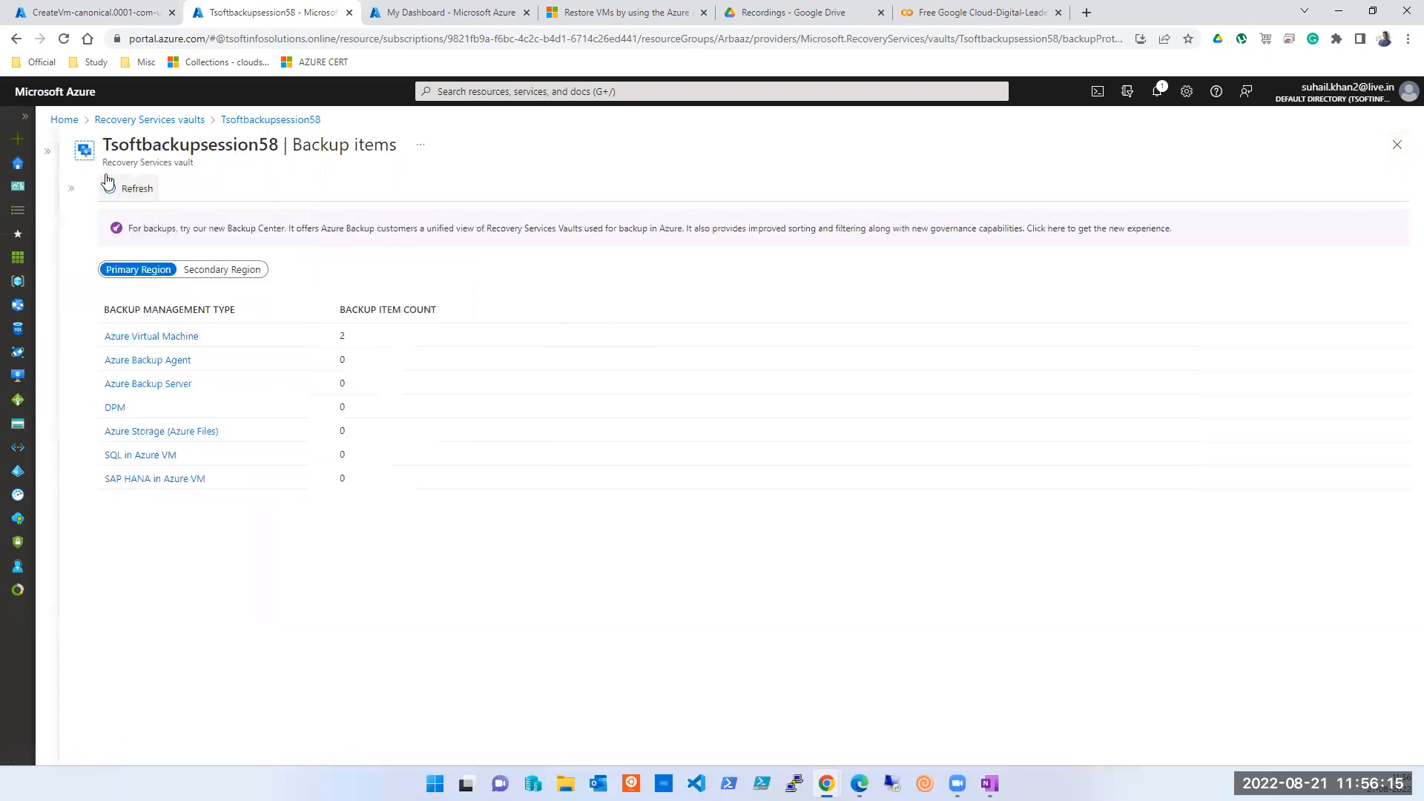
{"action": "left_click", "coordinate": [163, 120]}
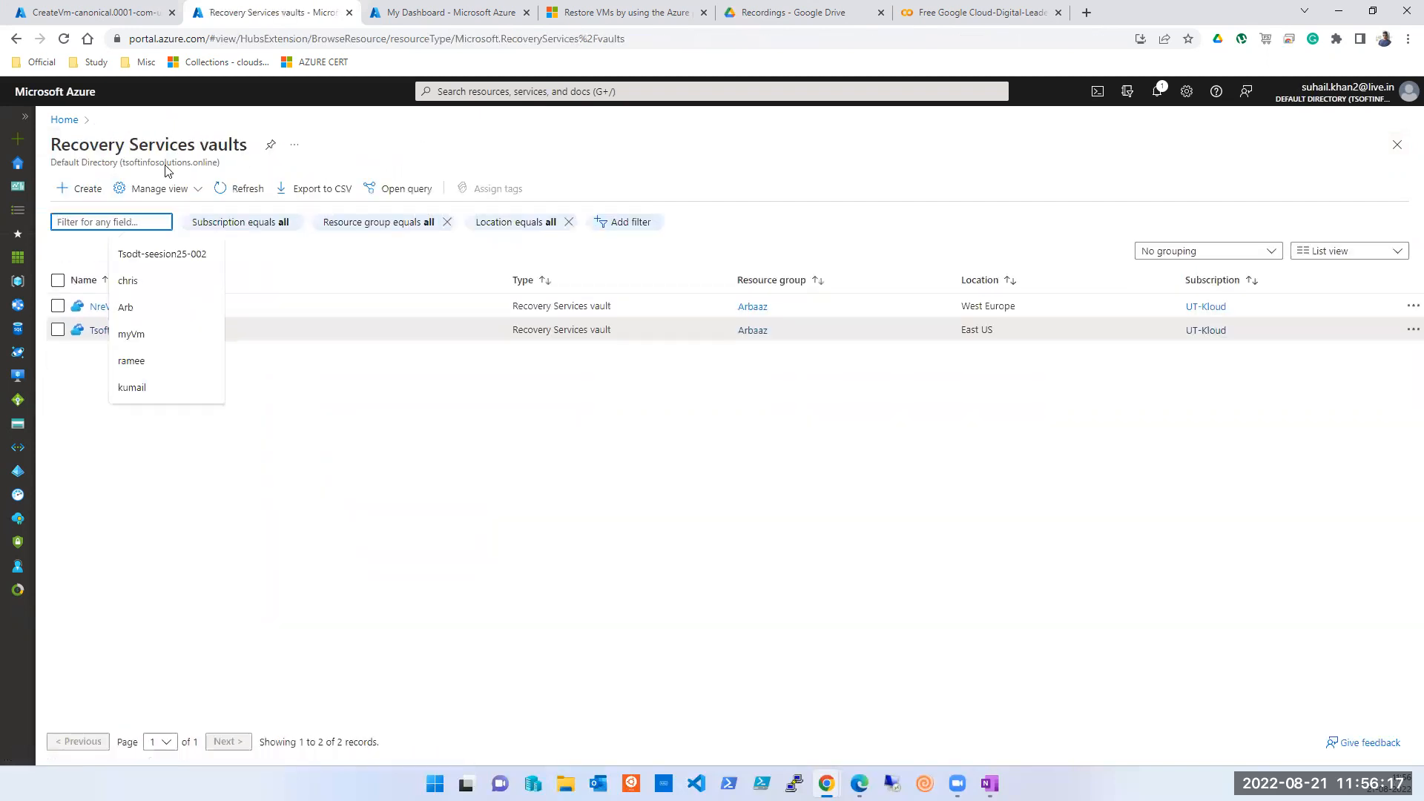
- Open the Tsoftbackupsession58 vault's Backup policies page
{"action": "left_click", "coordinate": [99, 330]}
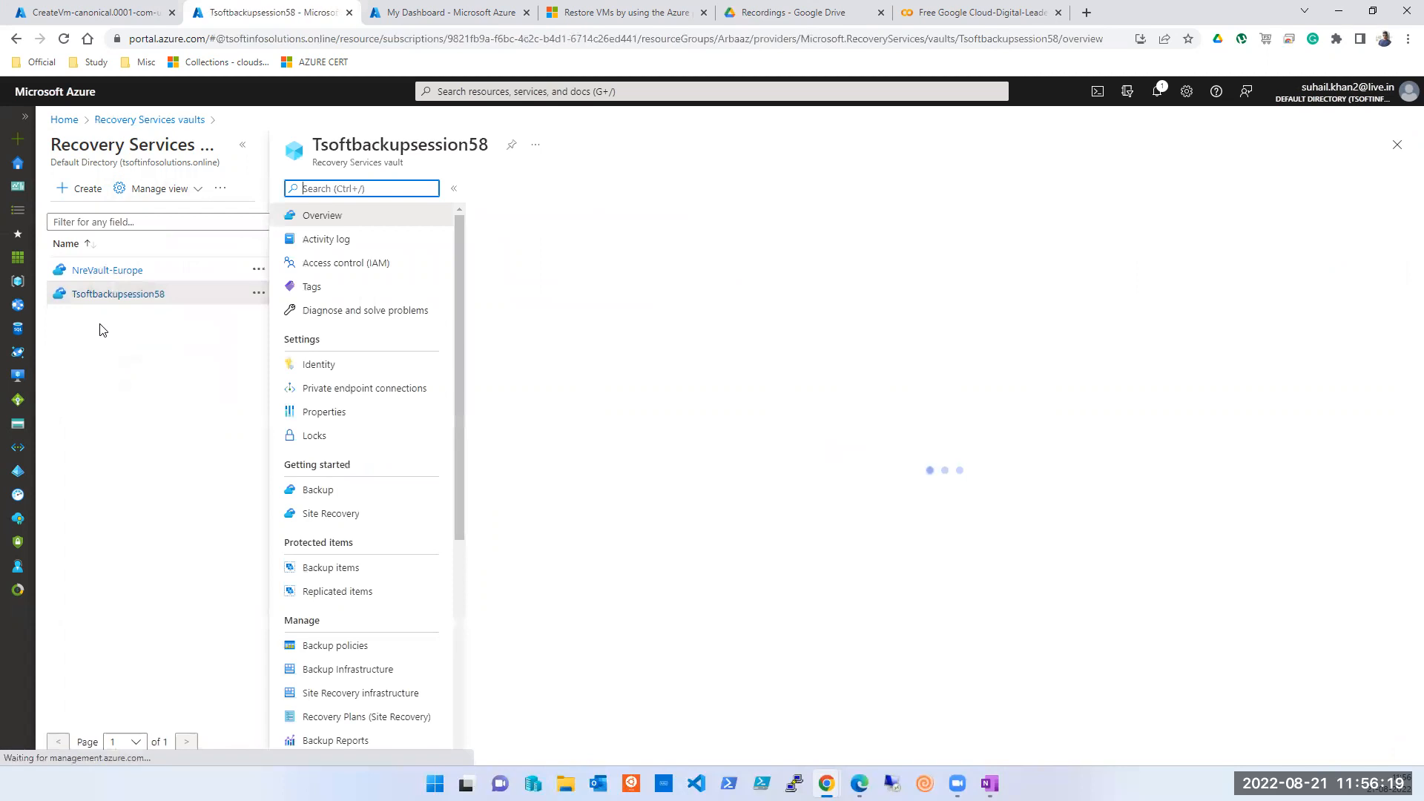
{"action": "left_click", "coordinate": [300, 497]}
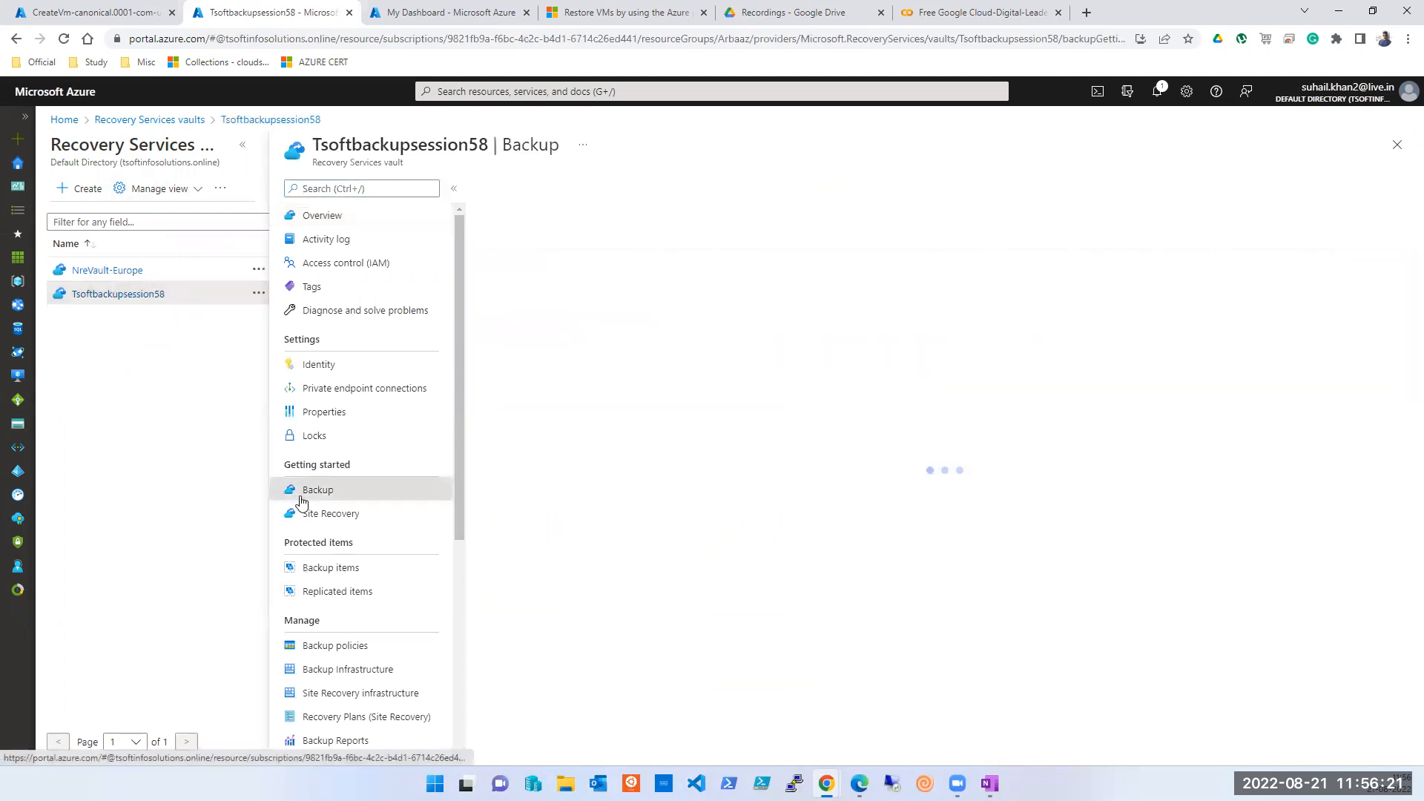
{"action": "left_click", "coordinate": [345, 647]}
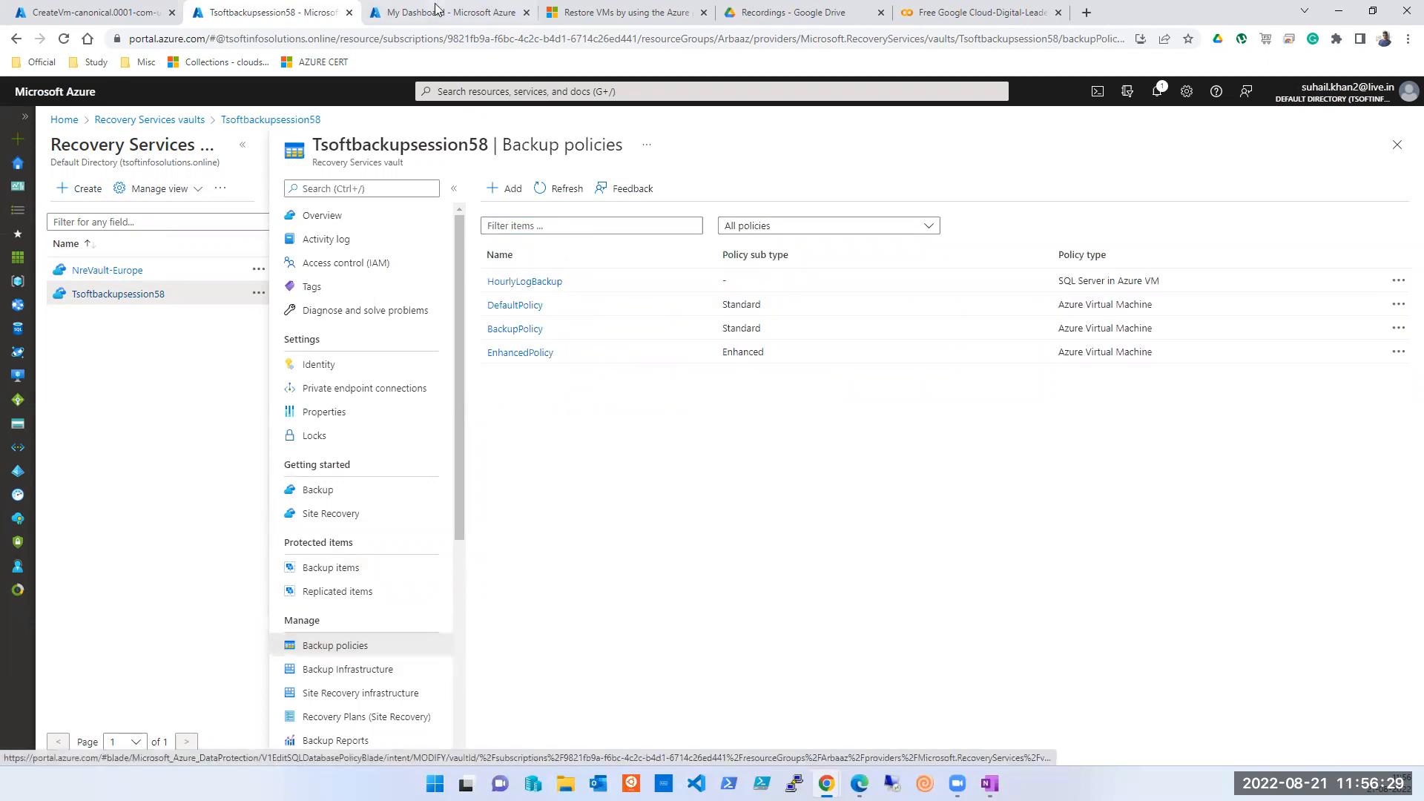
- Check the VM deployment tab, return to the policies, then go to the Backup Jobs tab
{"action": "left_click", "coordinate": [138, 12]}
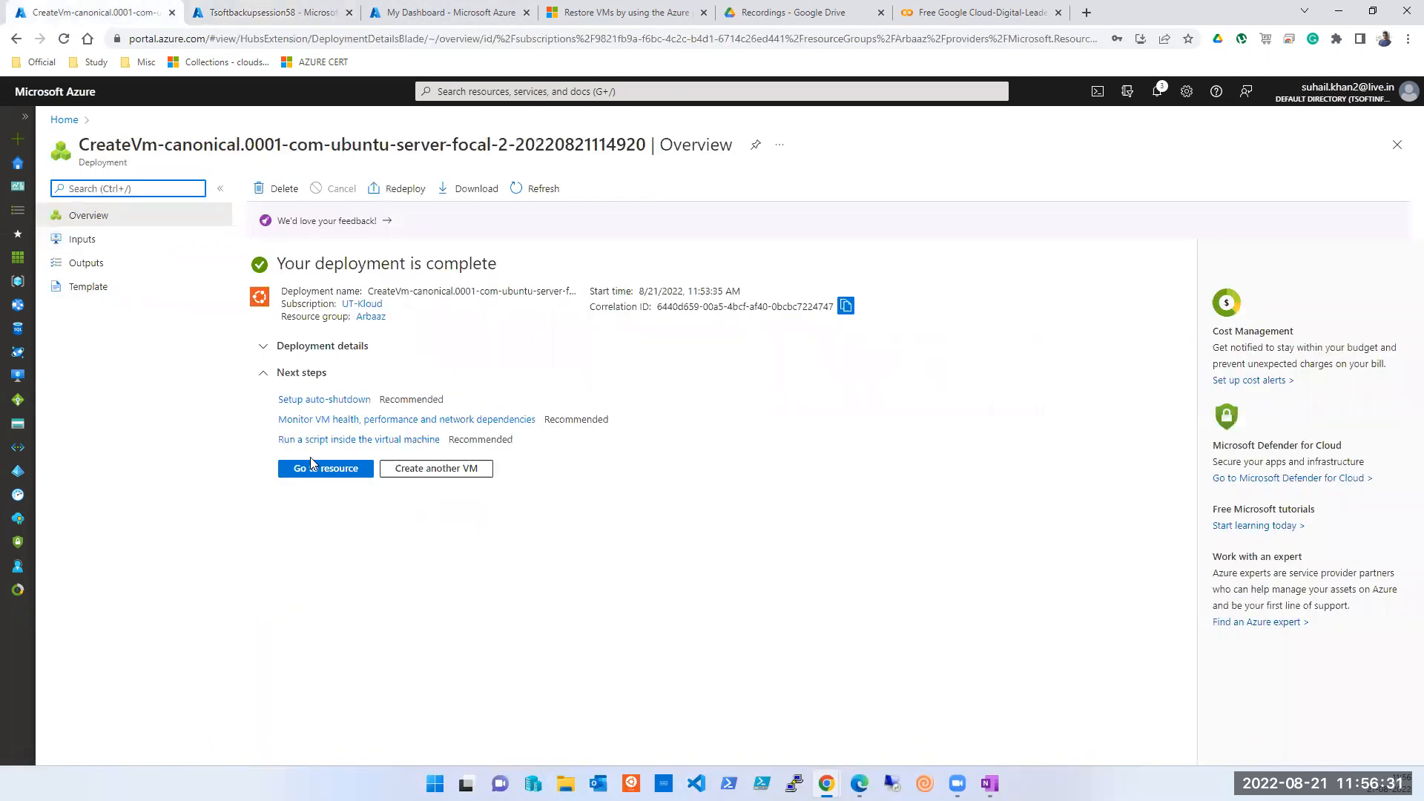
{"action": "left_click", "coordinate": [236, 17]}
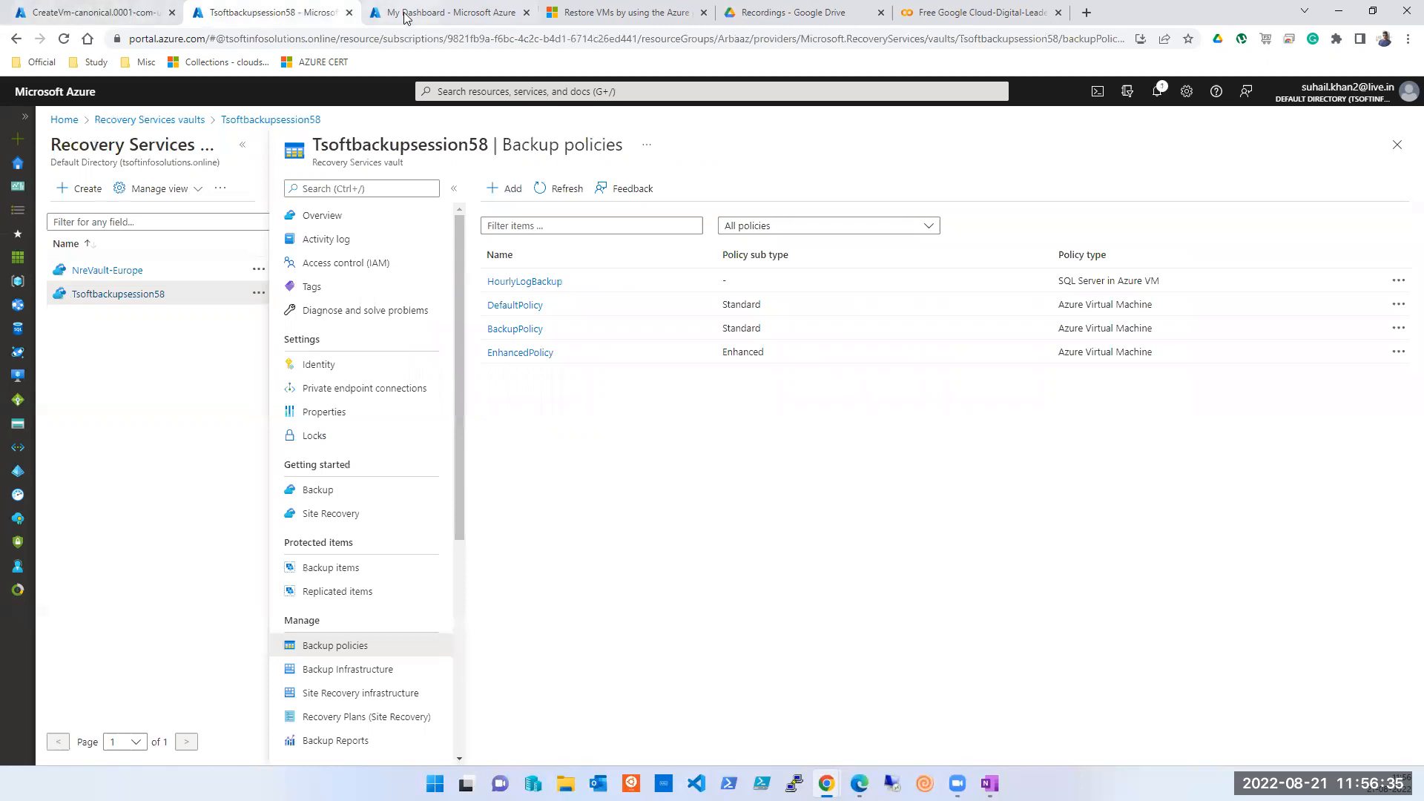
{"action": "left_click", "coordinate": [405, 15]}
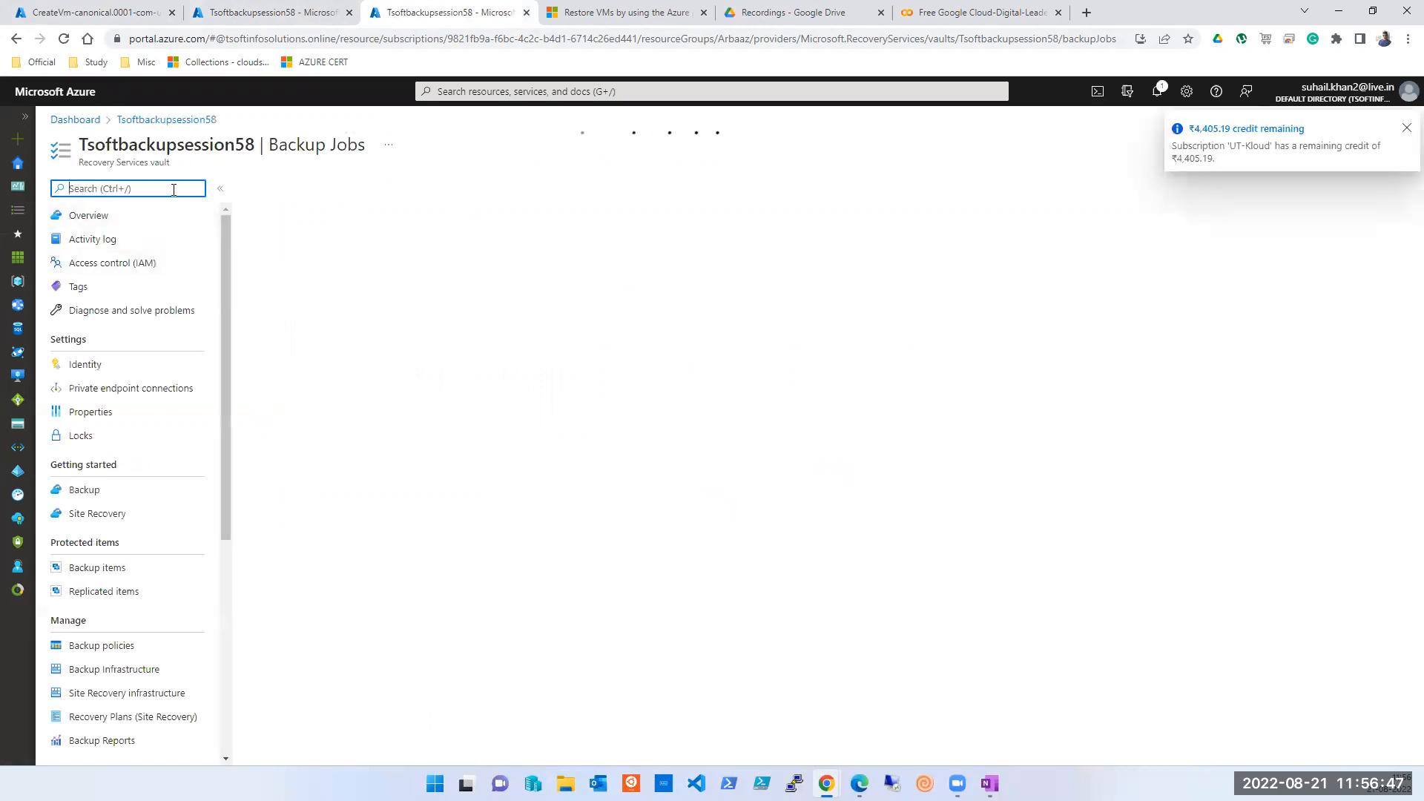
- From Home's Virtual machines list, open the tsoft-vm001 overview
{"action": "left_click", "coordinate": [23, 169]}
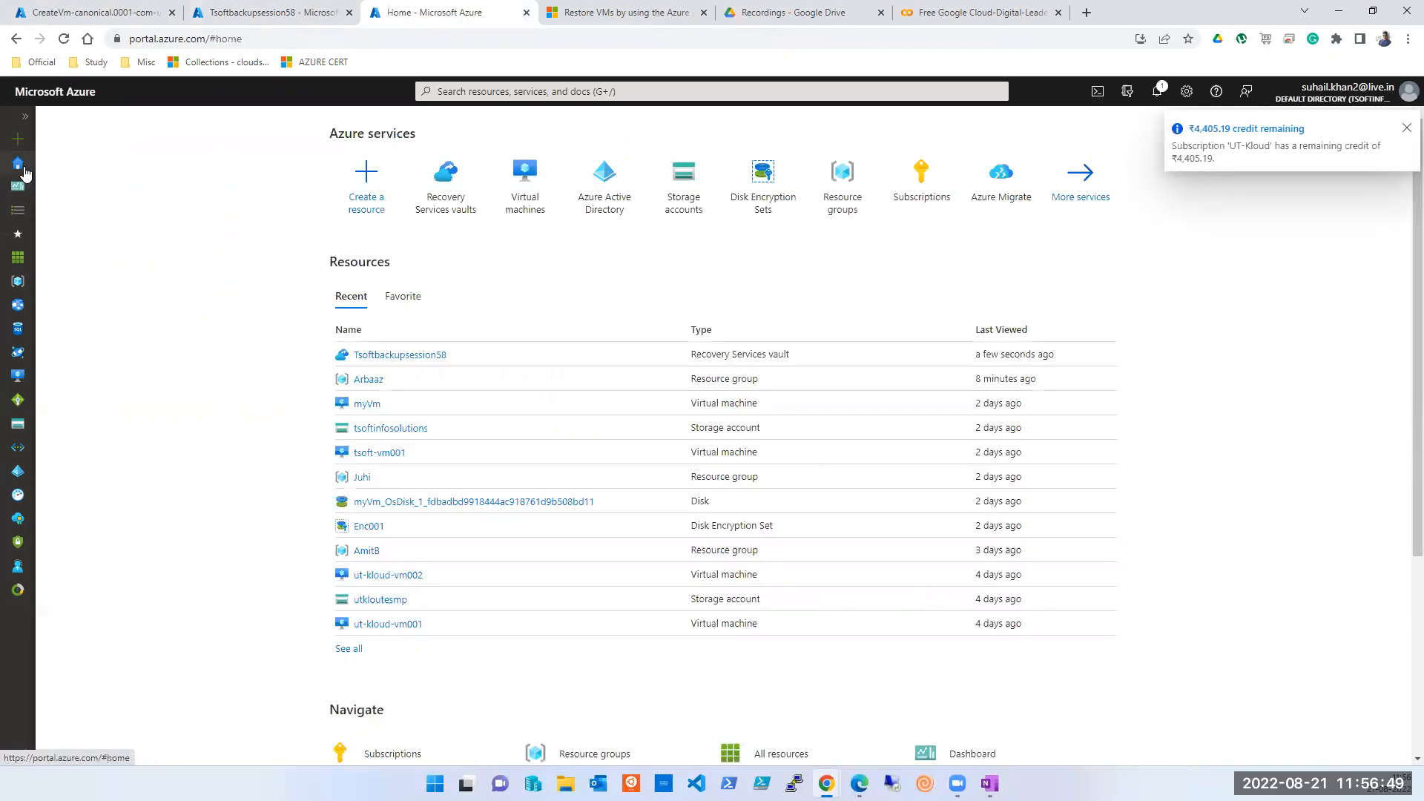
{"action": "left_click", "coordinate": [523, 196]}
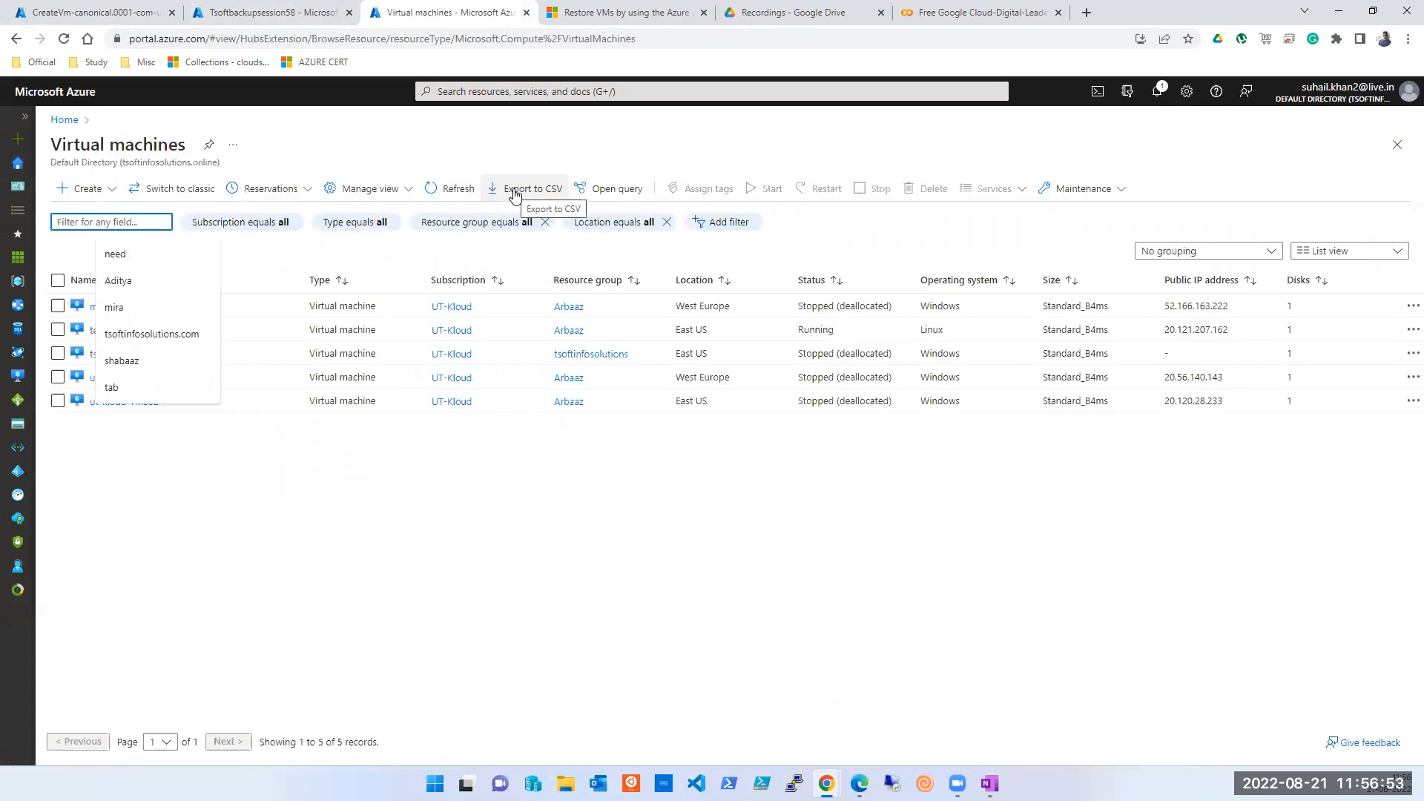
{"action": "left_click", "coordinate": [475, 568]}
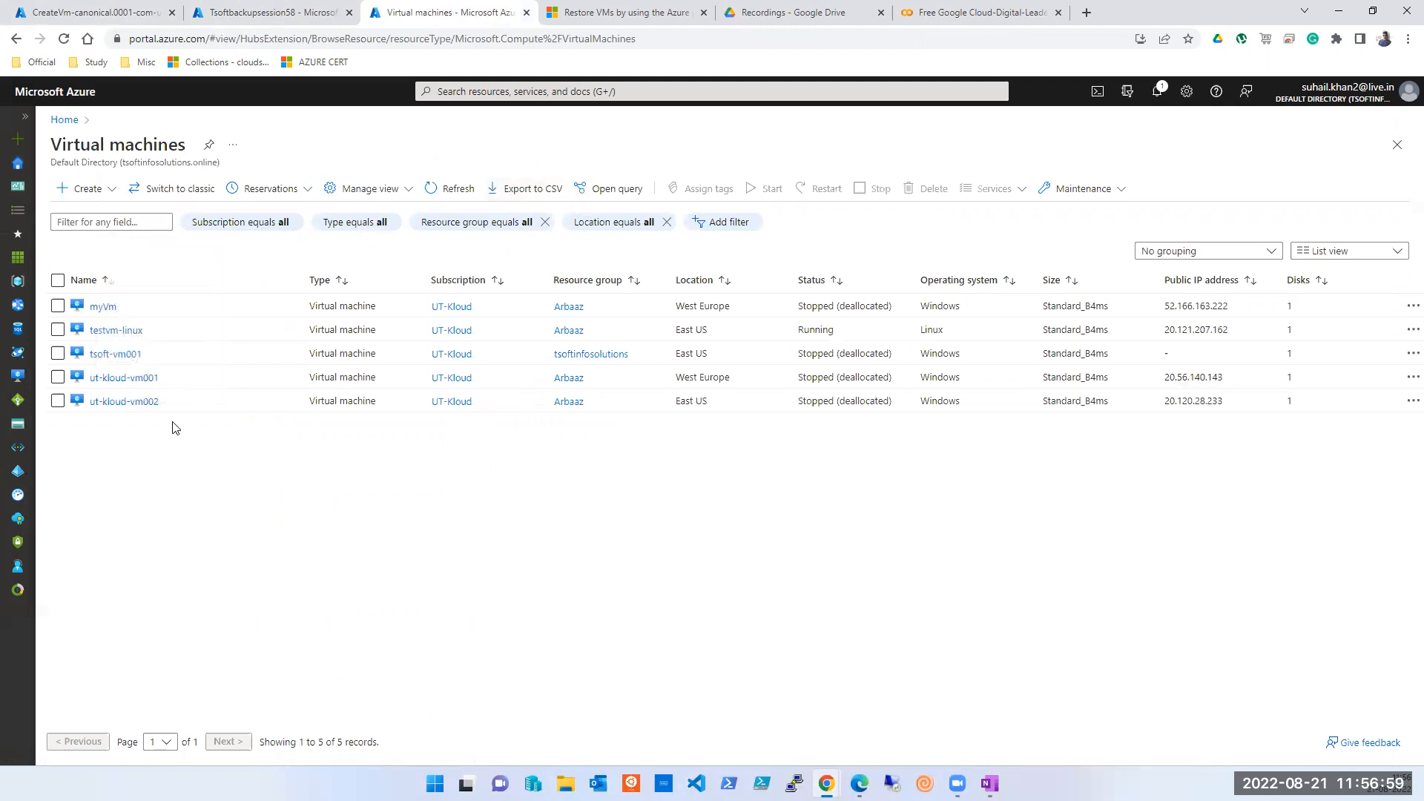
{"action": "left_click", "coordinate": [110, 356]}
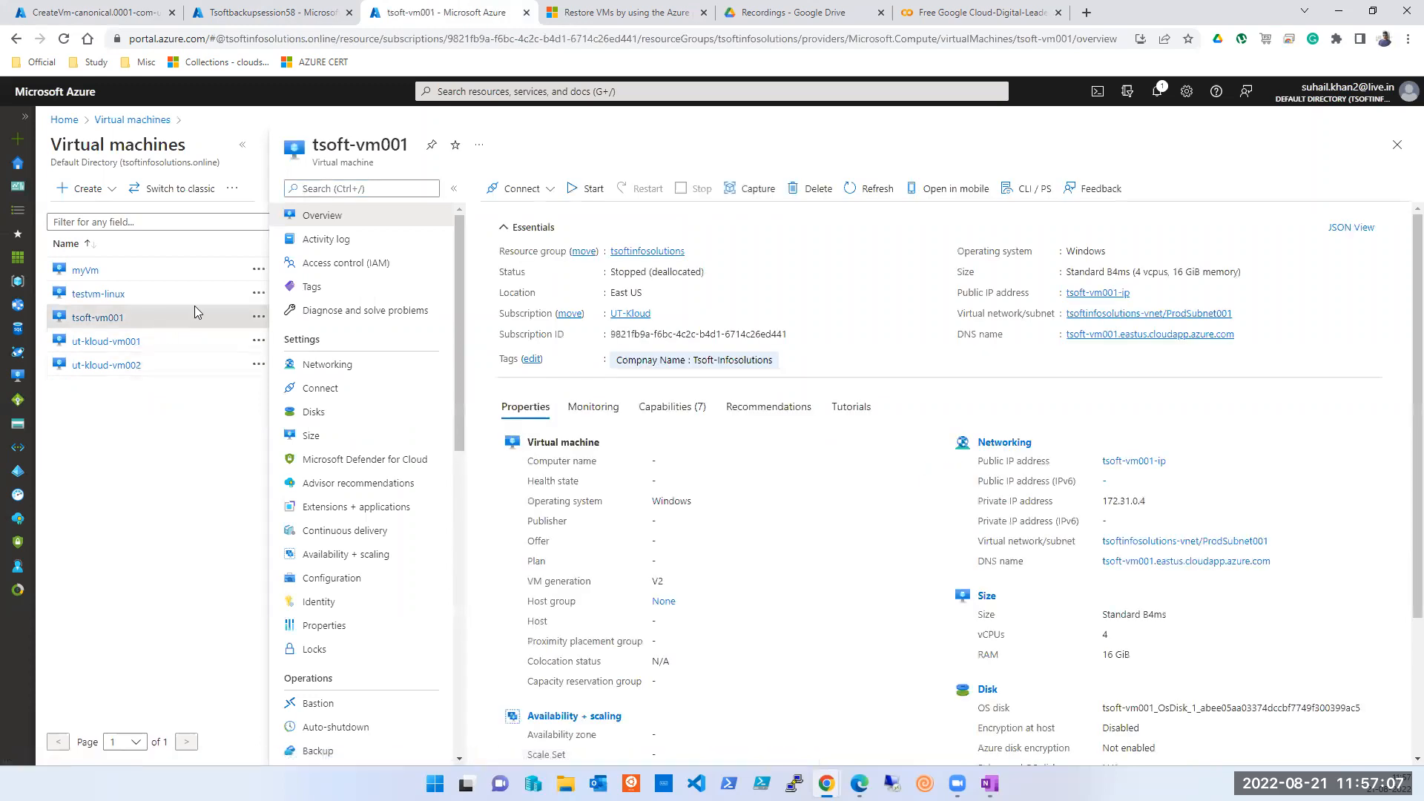
- Start tsoft-vm001, confirm it is running, and return to the Ubuntu VM deployment tab
{"action": "left_click", "coordinate": [568, 193]}
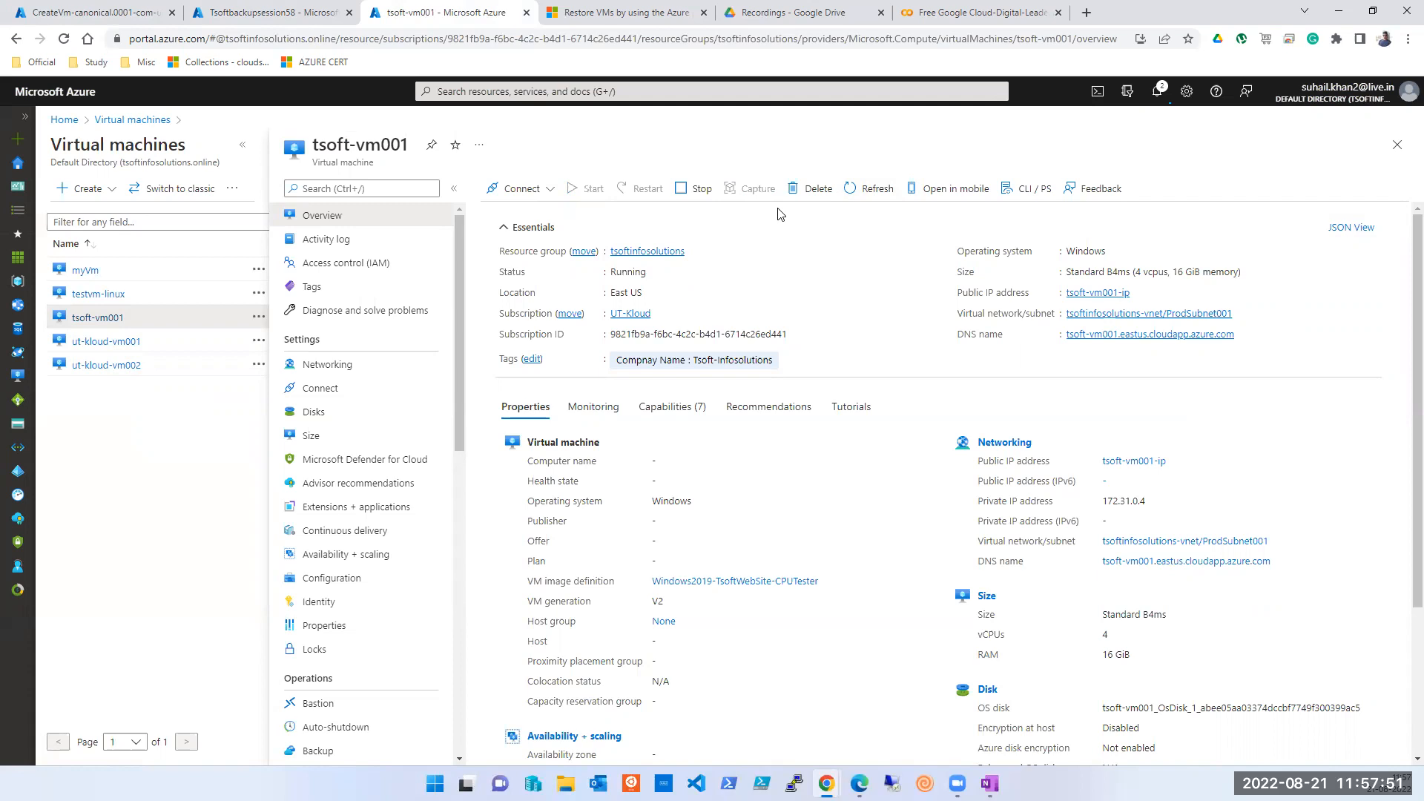
{"action": "left_click", "coordinate": [873, 188]}
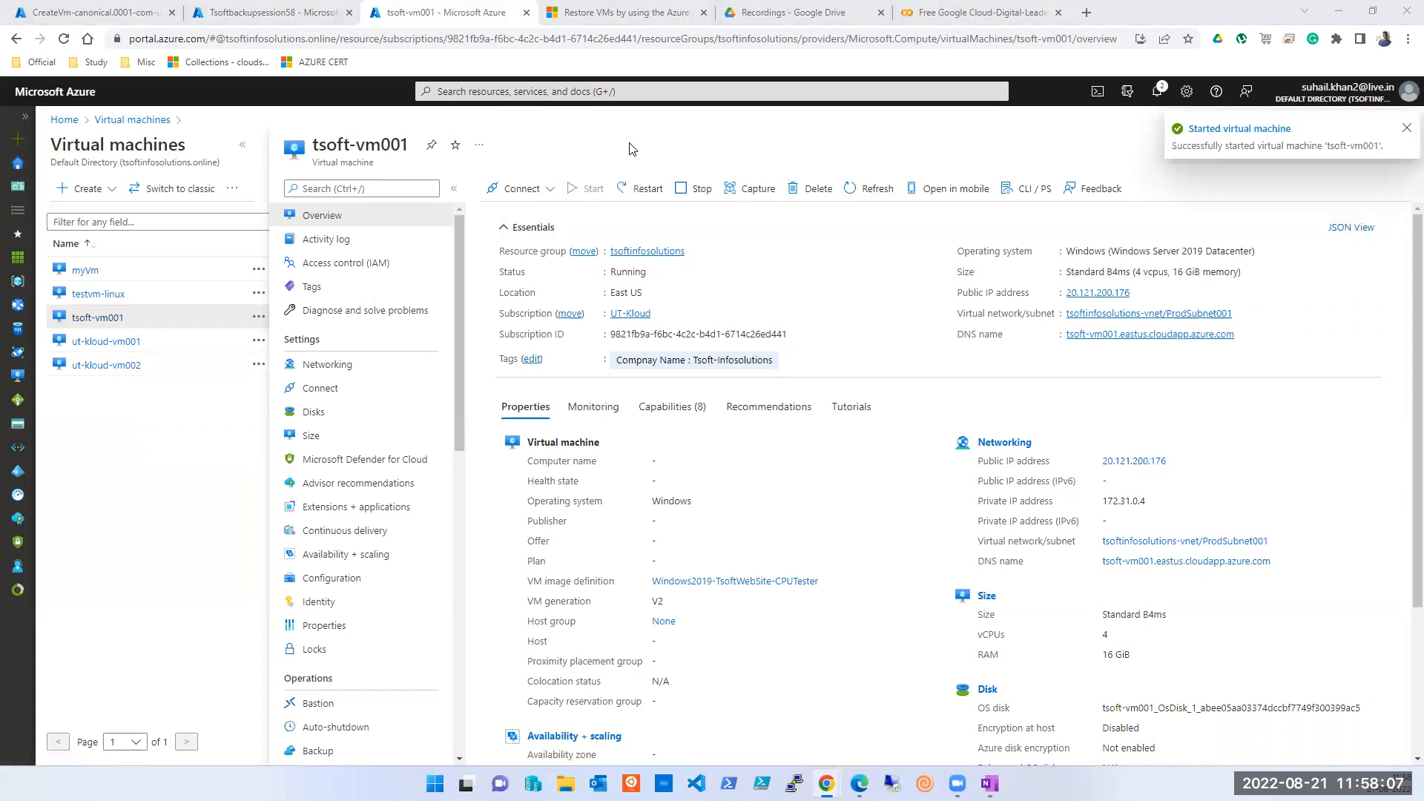
{"action": "left_click", "coordinate": [98, 13]}
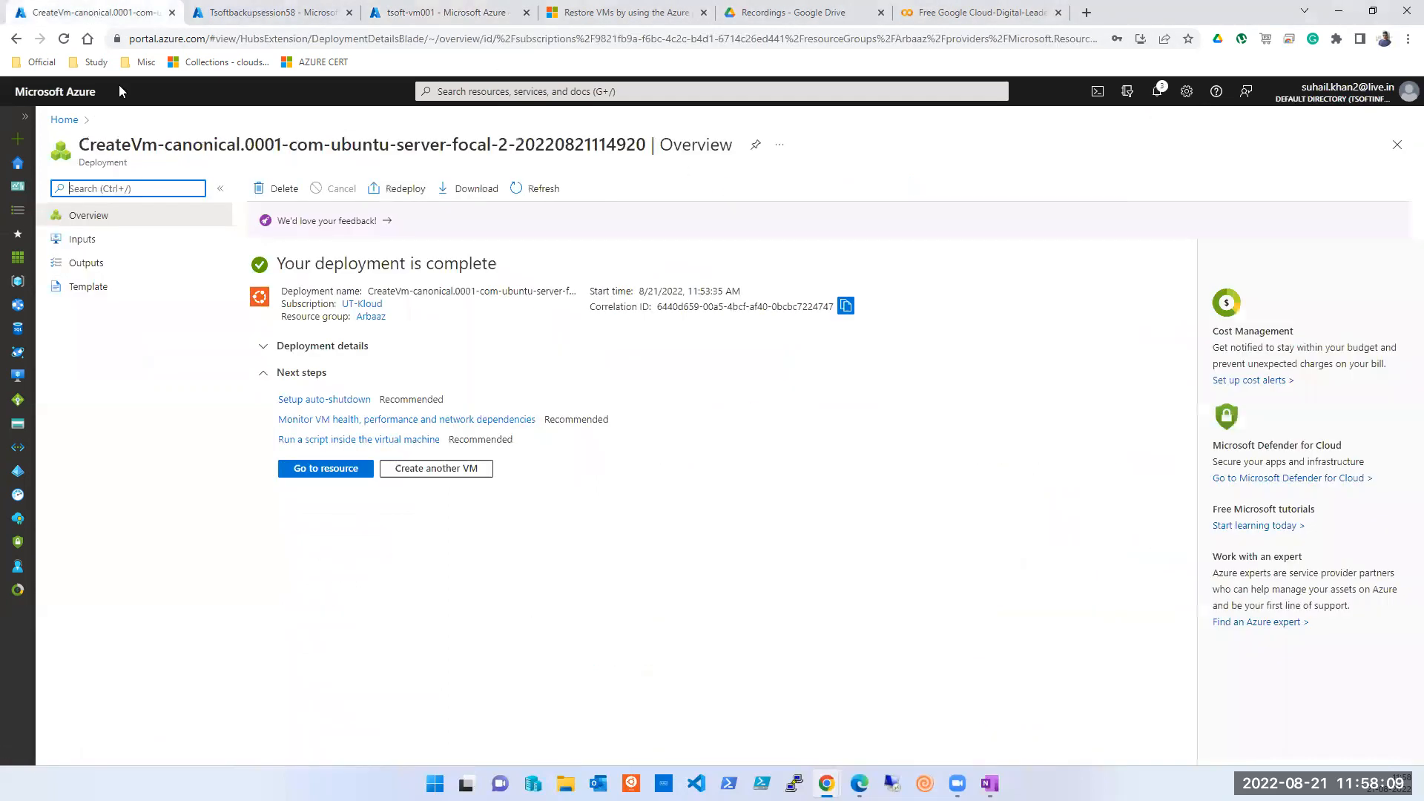
- Open testvm-linux and its Backup settings under Operations, showing the new-vault option
{"action": "left_click", "coordinate": [326, 468]}
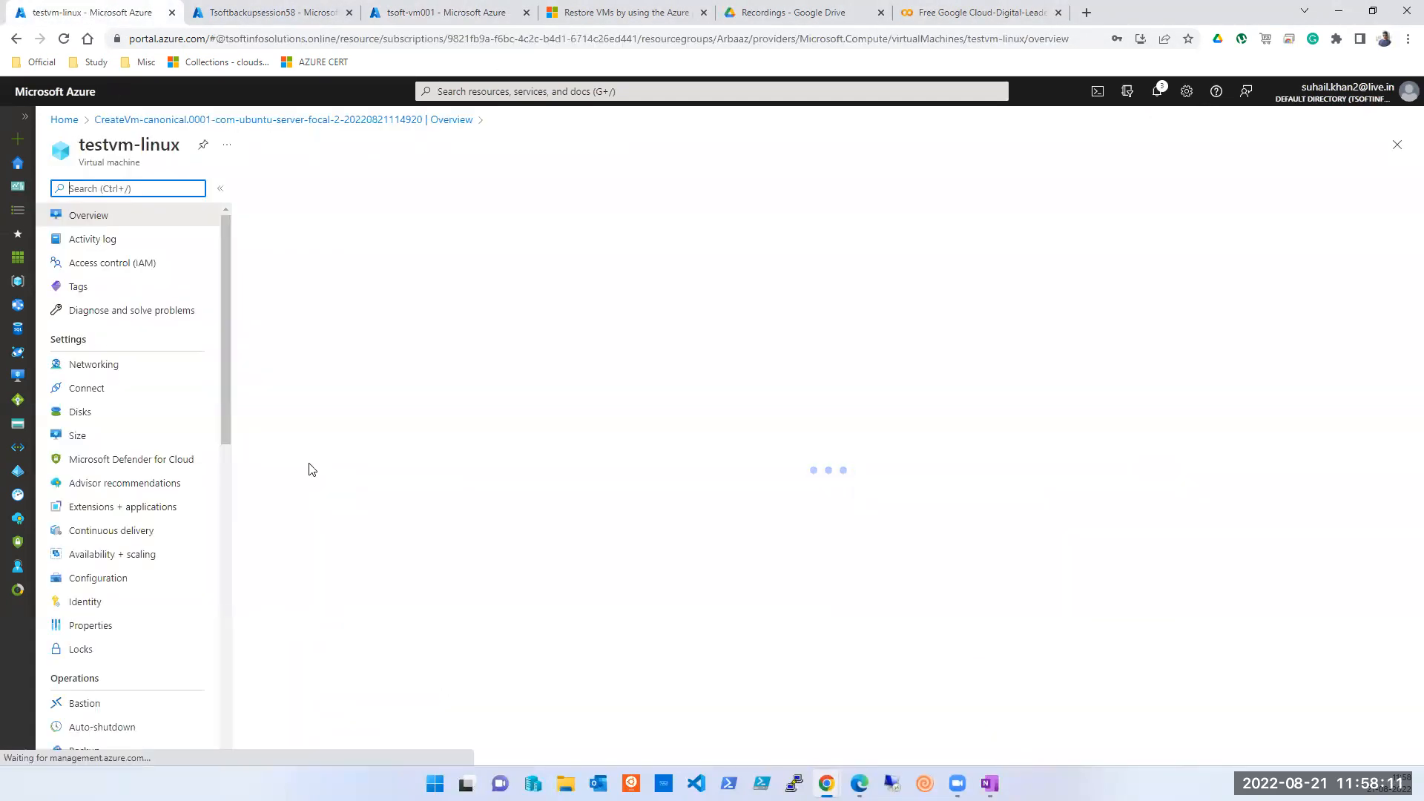
{"action": "scroll", "coordinate": [135, 415], "scroll_direction": "down", "scroll_amount": 1}
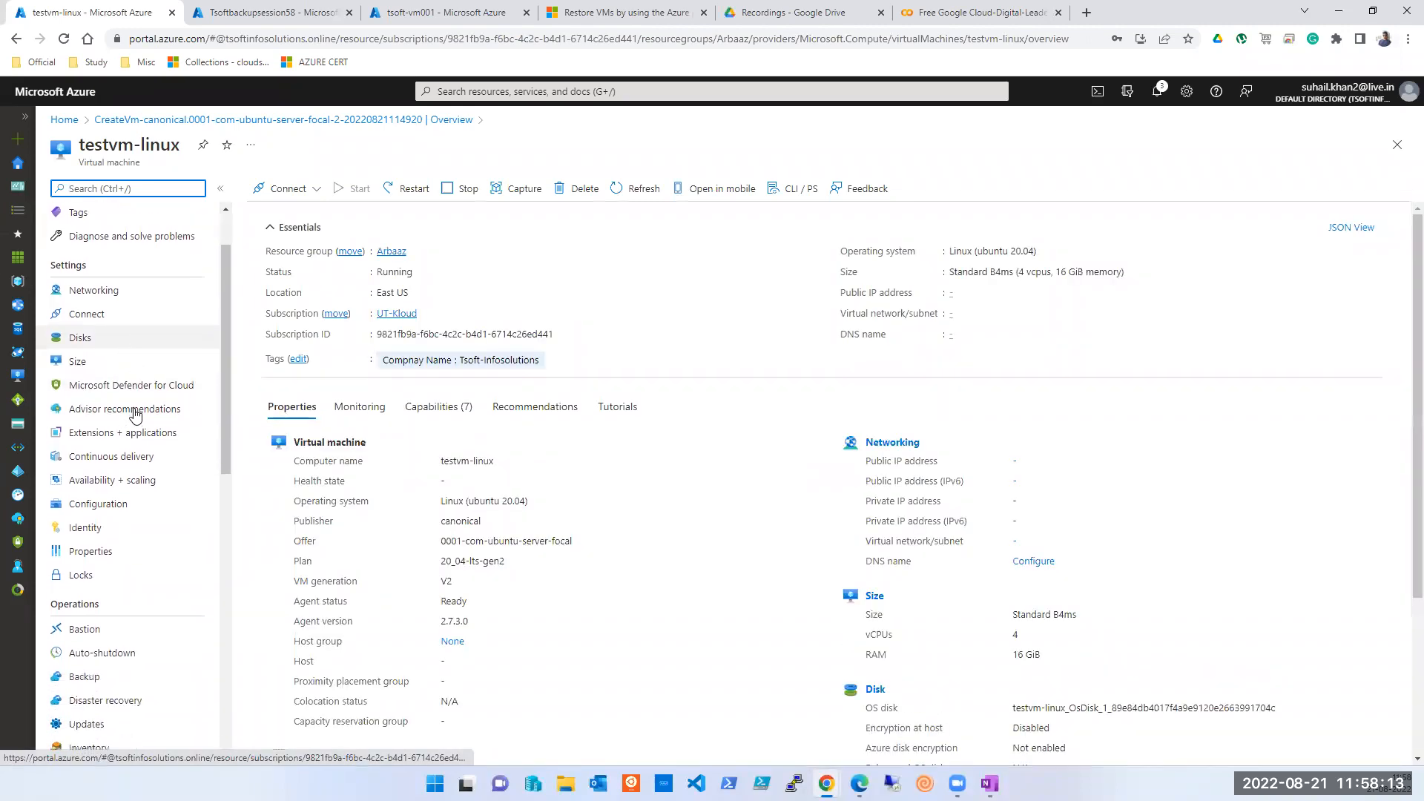
{"action": "scroll", "coordinate": [135, 415], "scroll_direction": "down", "scroll_amount": 3}
{"action": "scroll", "coordinate": [141, 408], "scroll_direction": "up", "scroll_amount": 3}
{"action": "scroll", "coordinate": [144, 404], "scroll_direction": "down", "scroll_amount": 2}
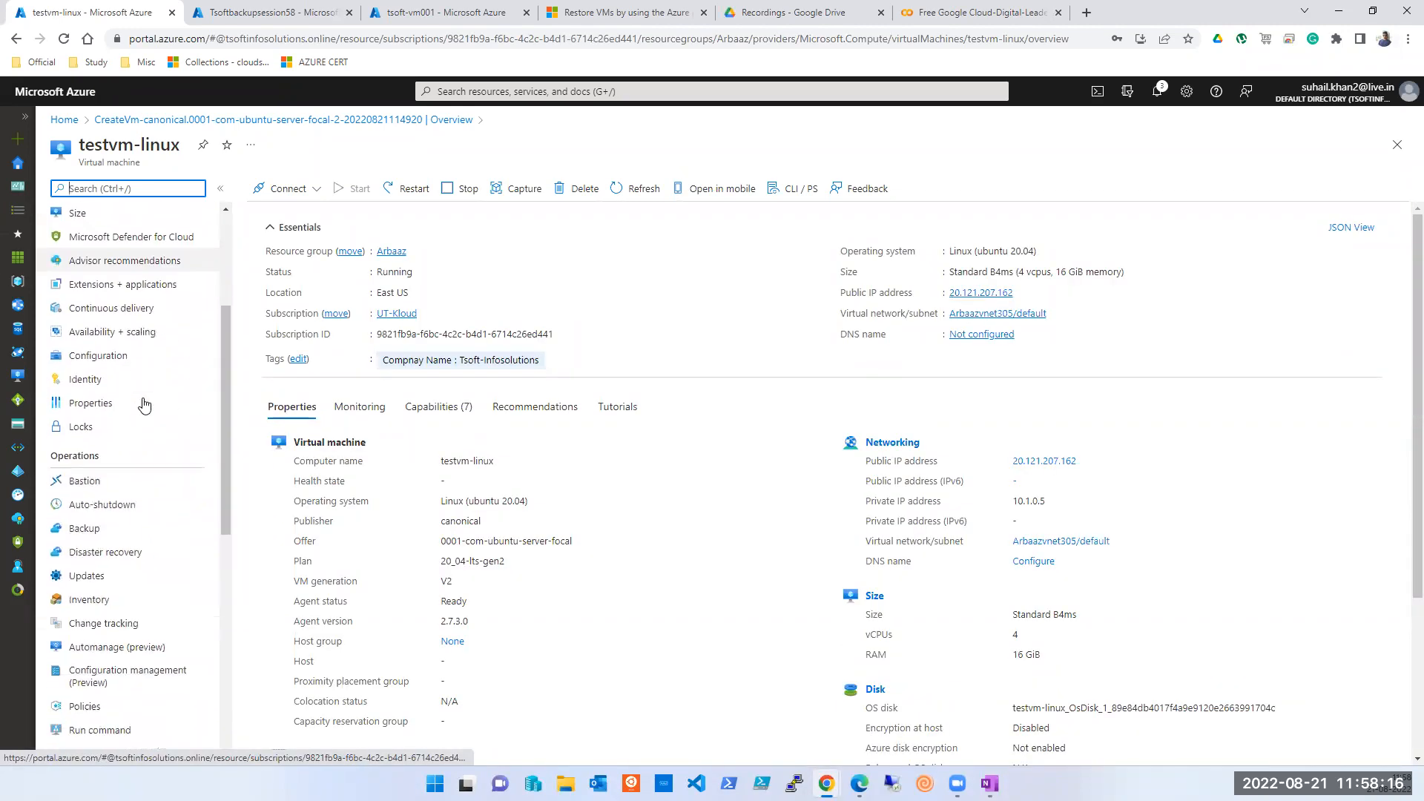
{"action": "left_click", "coordinate": [85, 537]}
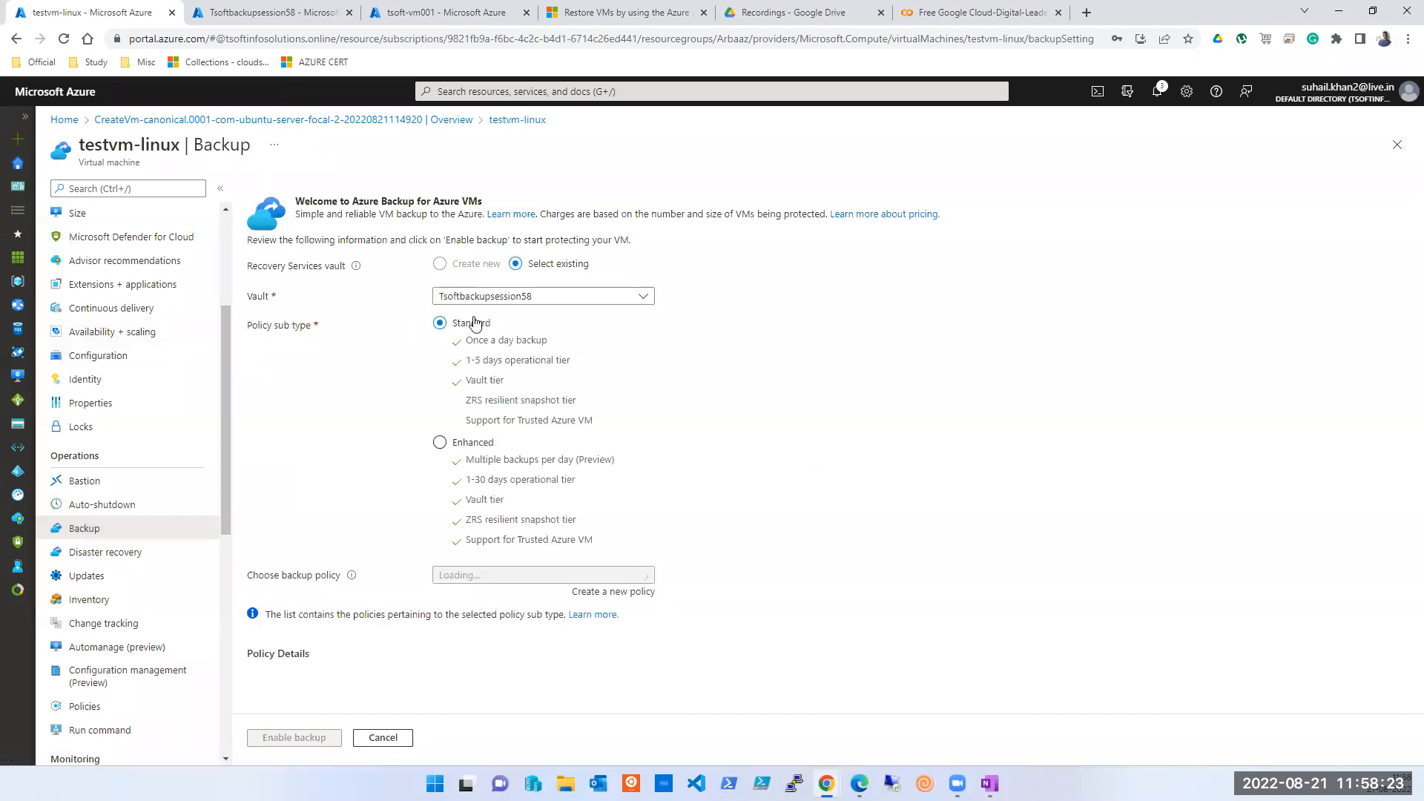
{"action": "left_click", "coordinate": [457, 271]}
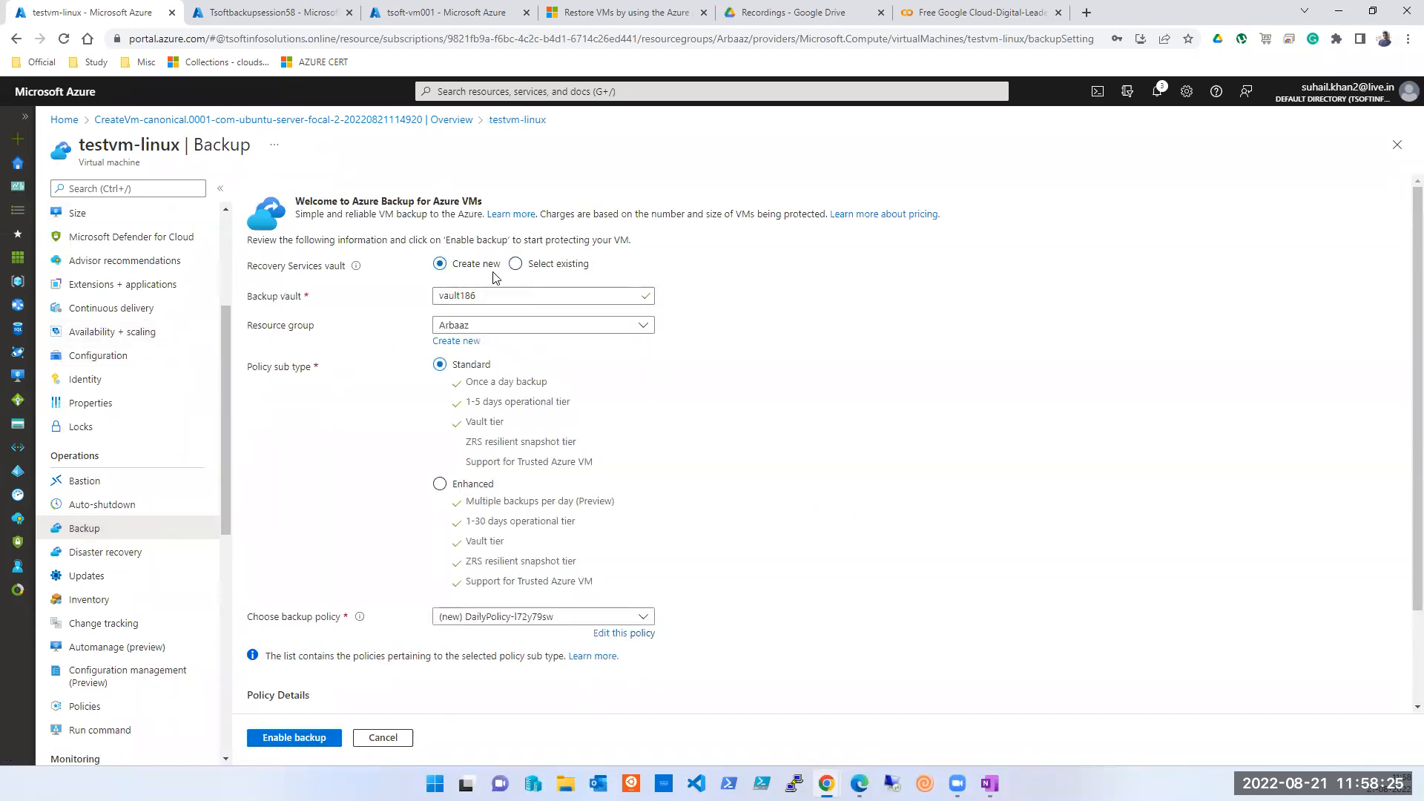
- Choose an existing vault and keep Tsoftbackupsession58 as the backup vault
{"action": "left_click", "coordinate": [528, 270]}
{"action": "left_click", "coordinate": [464, 272]}
{"action": "left_click", "coordinate": [587, 266]}
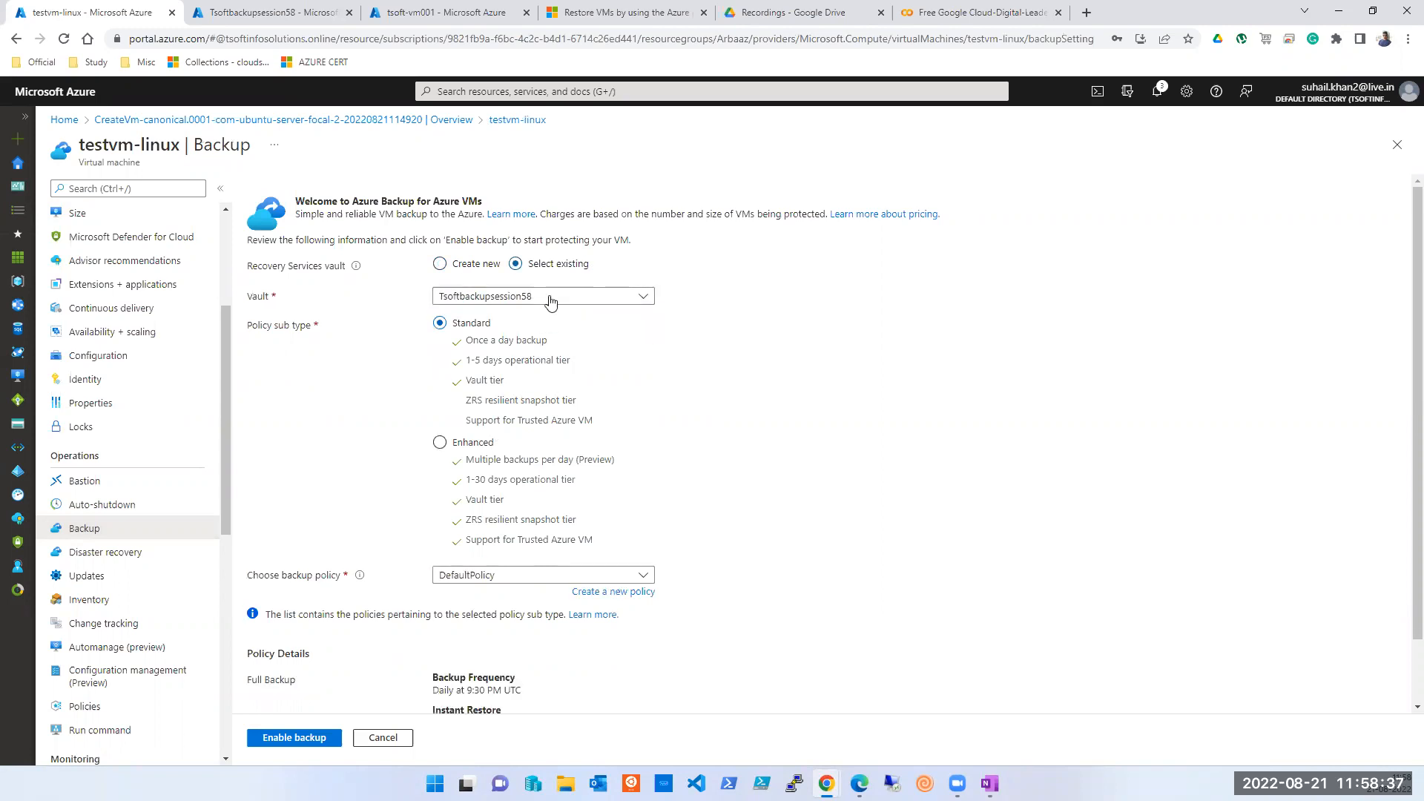
{"action": "left_click", "coordinate": [559, 295]}
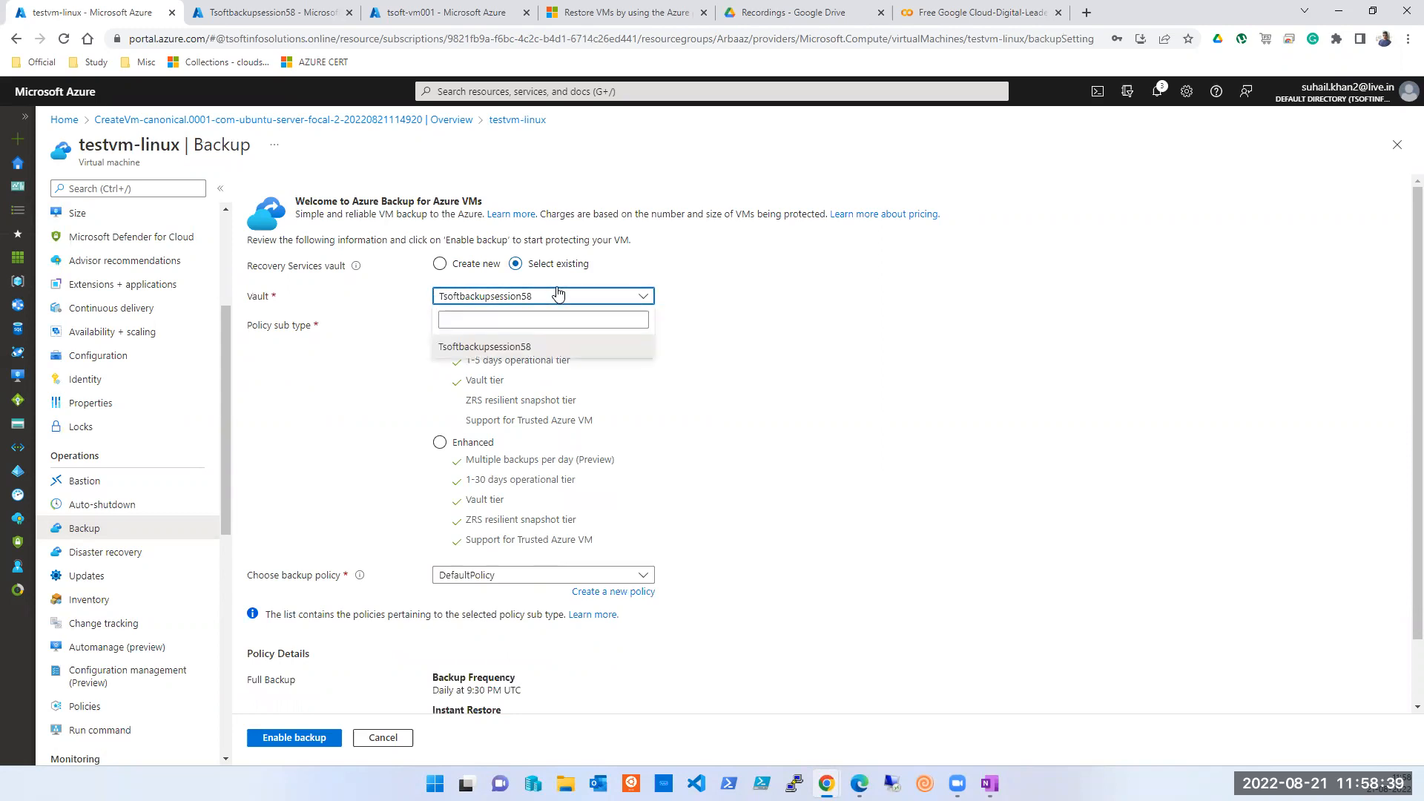
{"action": "left_click", "coordinate": [557, 293]}
- After checking Enhanced policies, set the policy sub type to Standard and select BackupPolicy
{"action": "left_click", "coordinate": [495, 445]}
{"action": "left_click", "coordinate": [517, 580]}
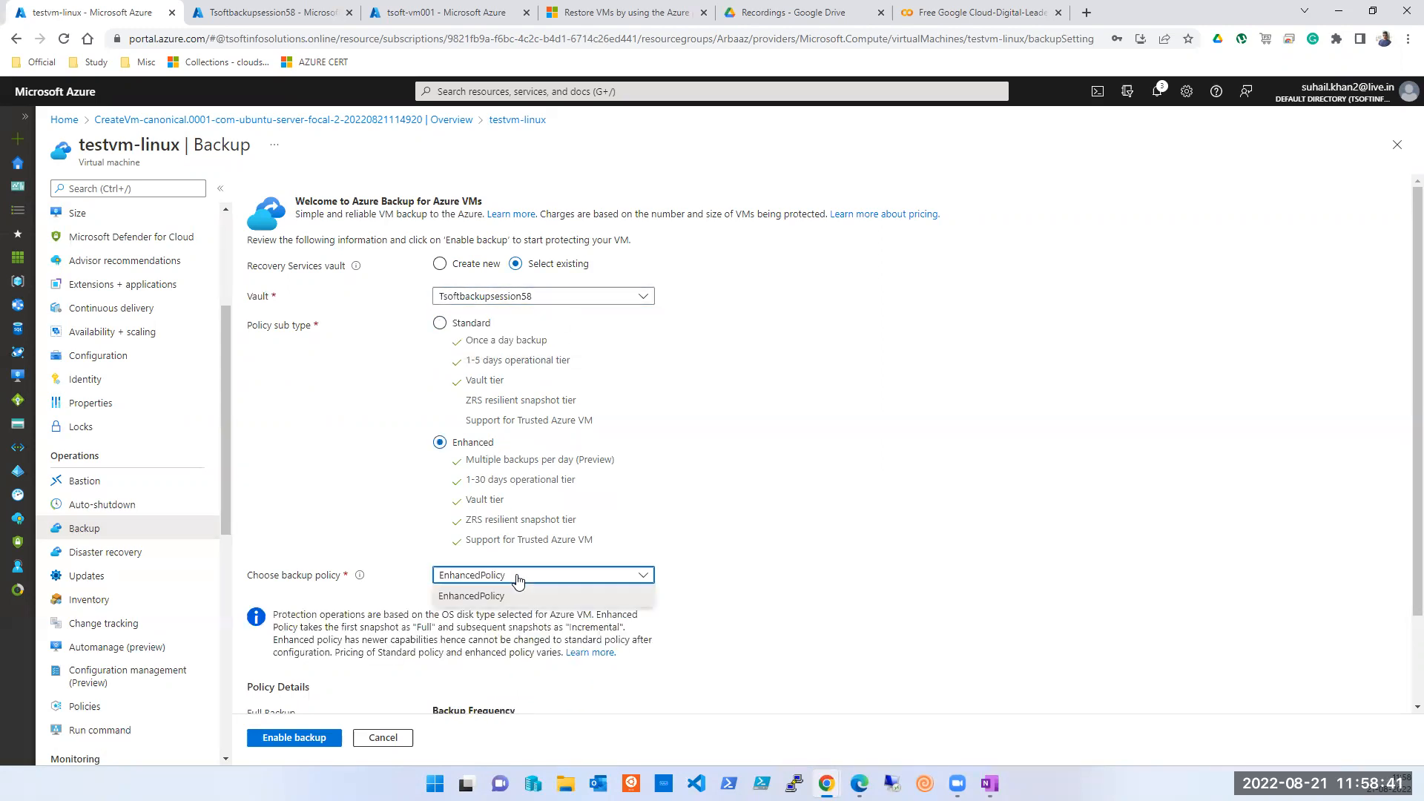
{"action": "left_click", "coordinate": [518, 580]}
{"action": "scroll", "coordinate": [890, 343], "scroll_direction": "down", "scroll_amount": 2}
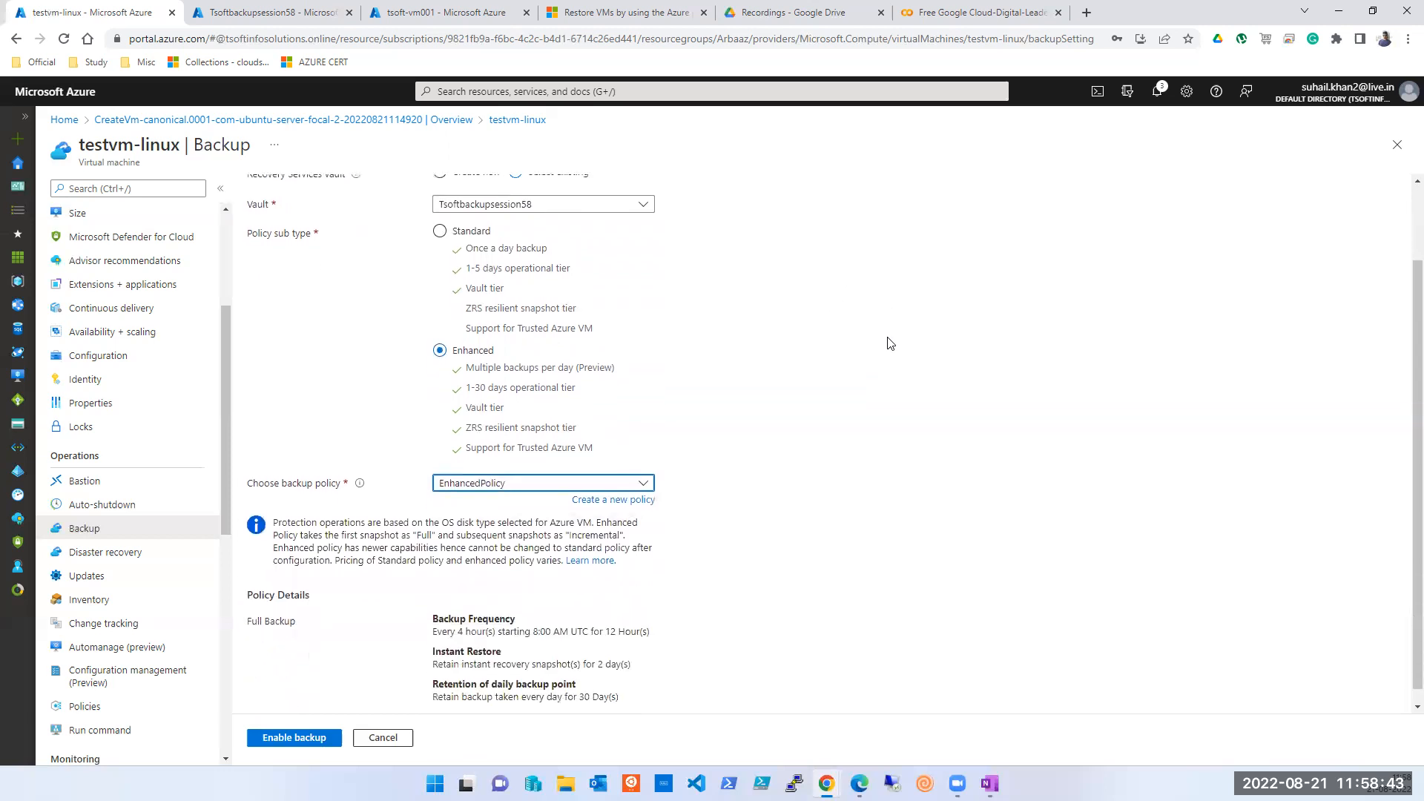
{"action": "left_click", "coordinate": [505, 469]}
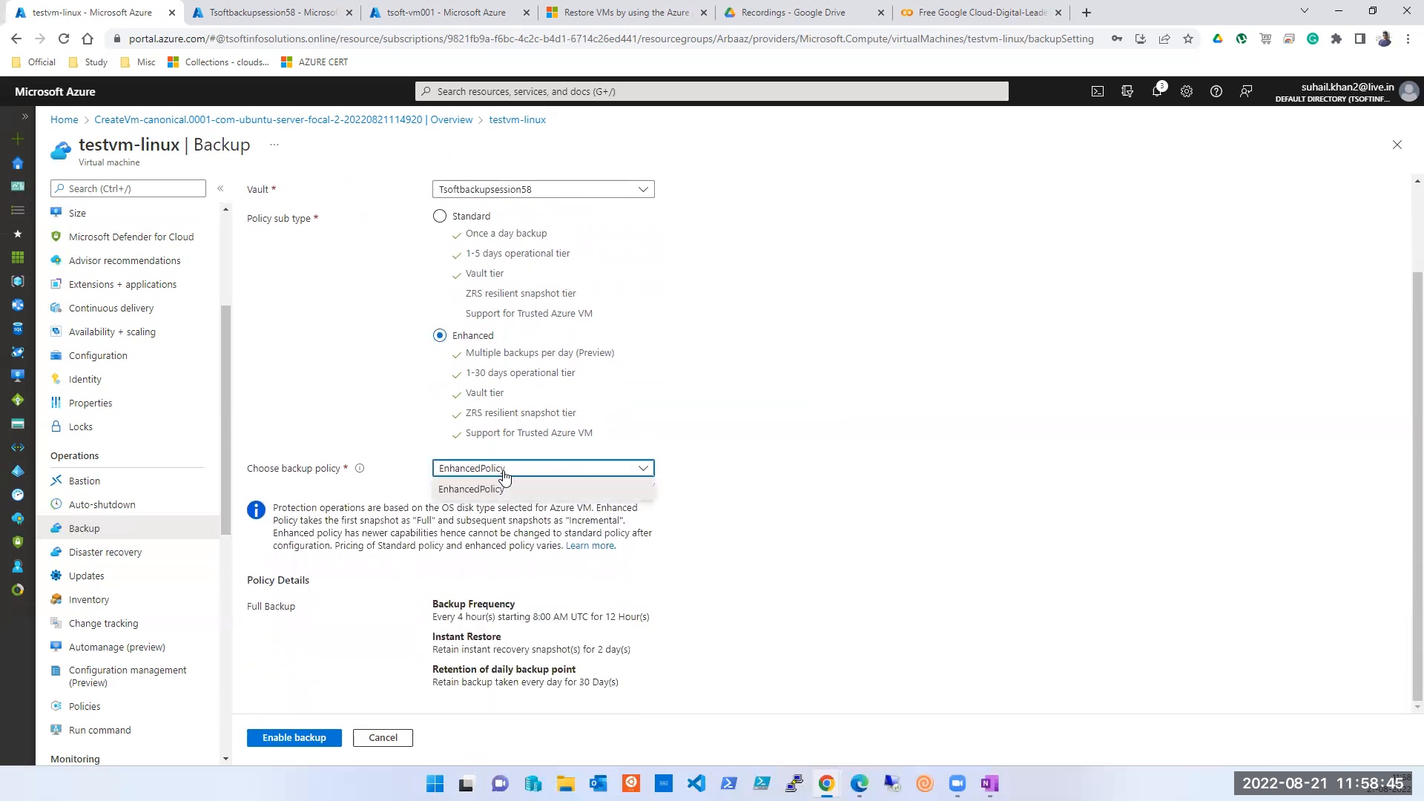
{"action": "left_click", "coordinate": [504, 469]}
{"action": "left_click", "coordinate": [505, 468]}
{"action": "left_click", "coordinate": [504, 468]}
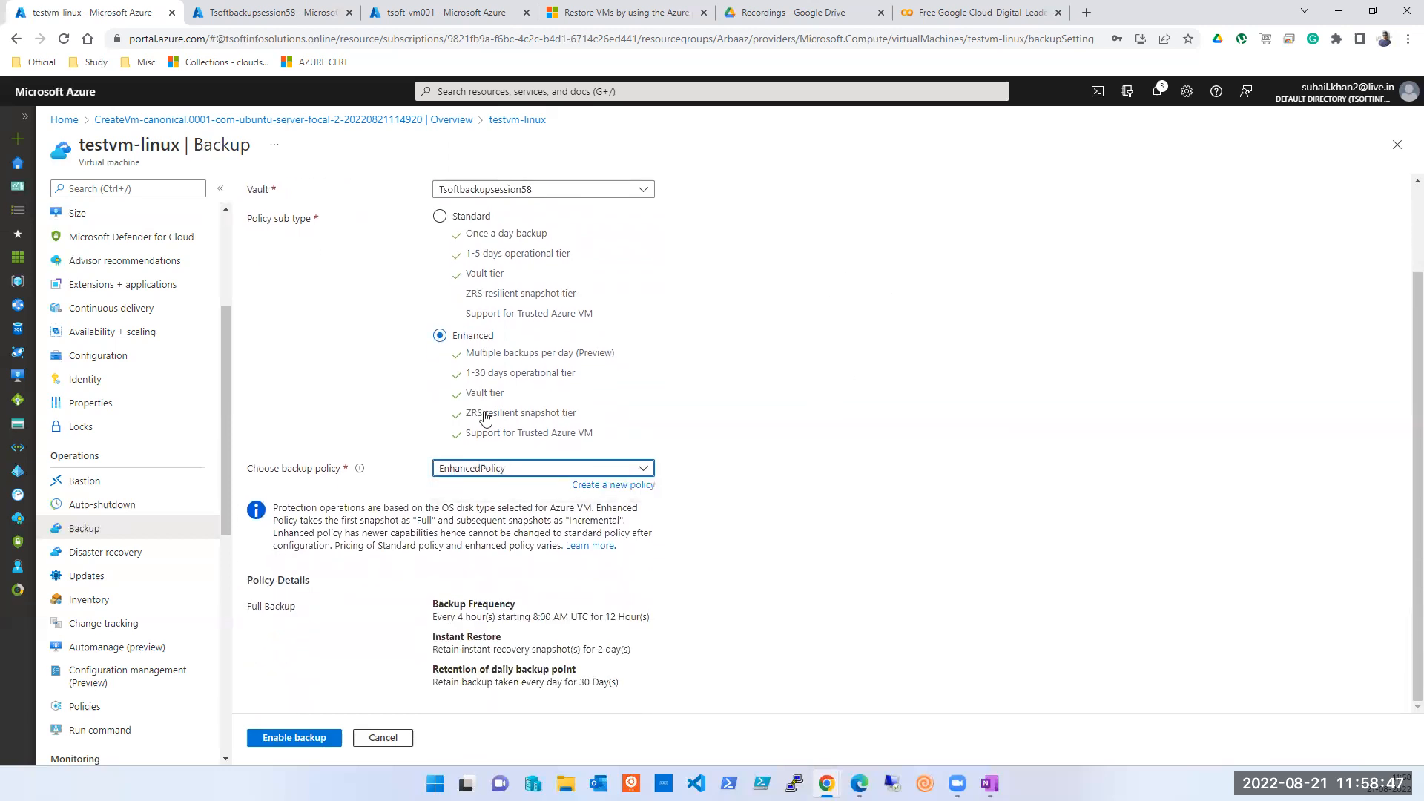
{"action": "left_click", "coordinate": [439, 216]}
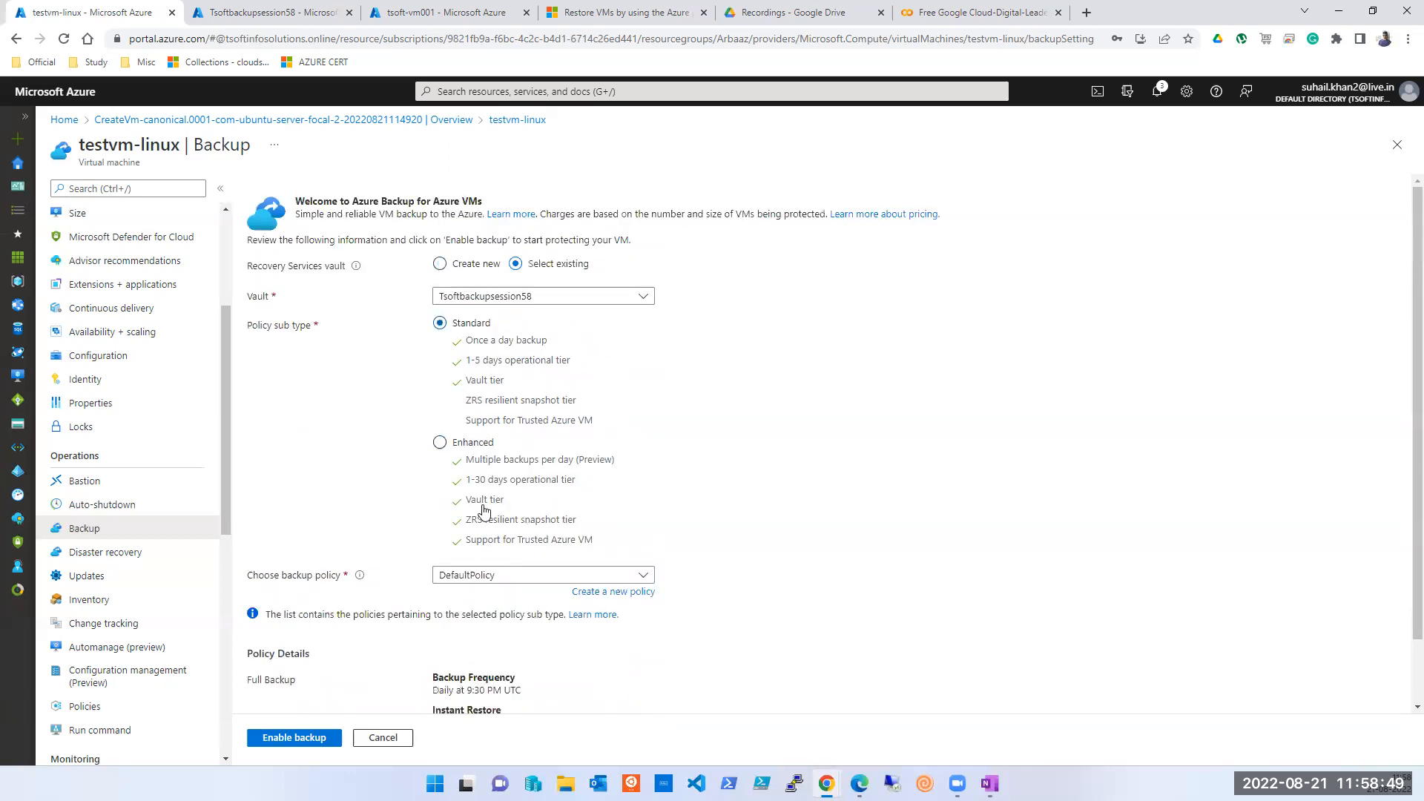
{"action": "left_click", "coordinate": [490, 582]}
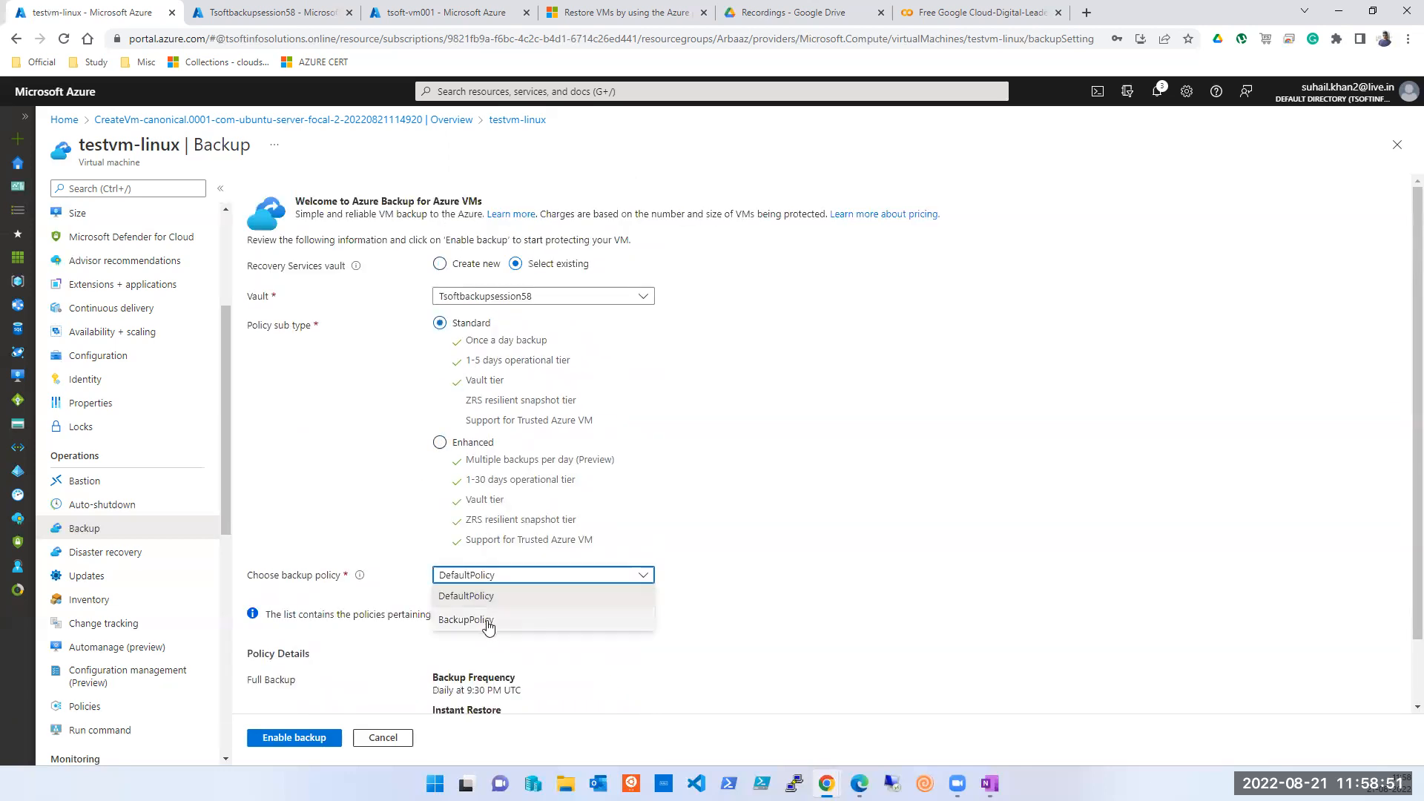
{"action": "left_click", "coordinate": [488, 625]}
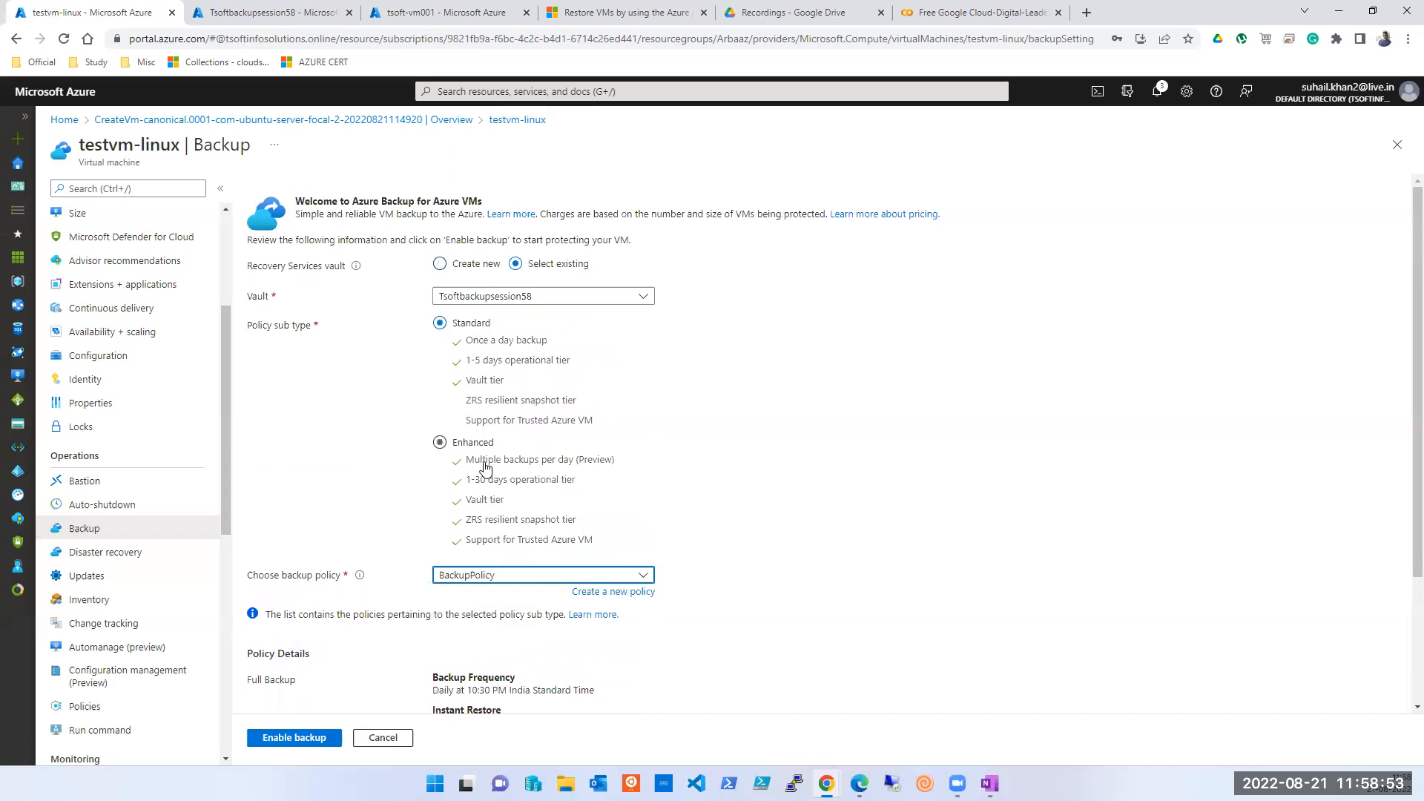
- Review BackupPolicy's details: daily backup at 10:30 PM and instant restore retention
{"action": "scroll", "coordinate": [485, 467], "scroll_direction": "down", "scroll_amount": 3}
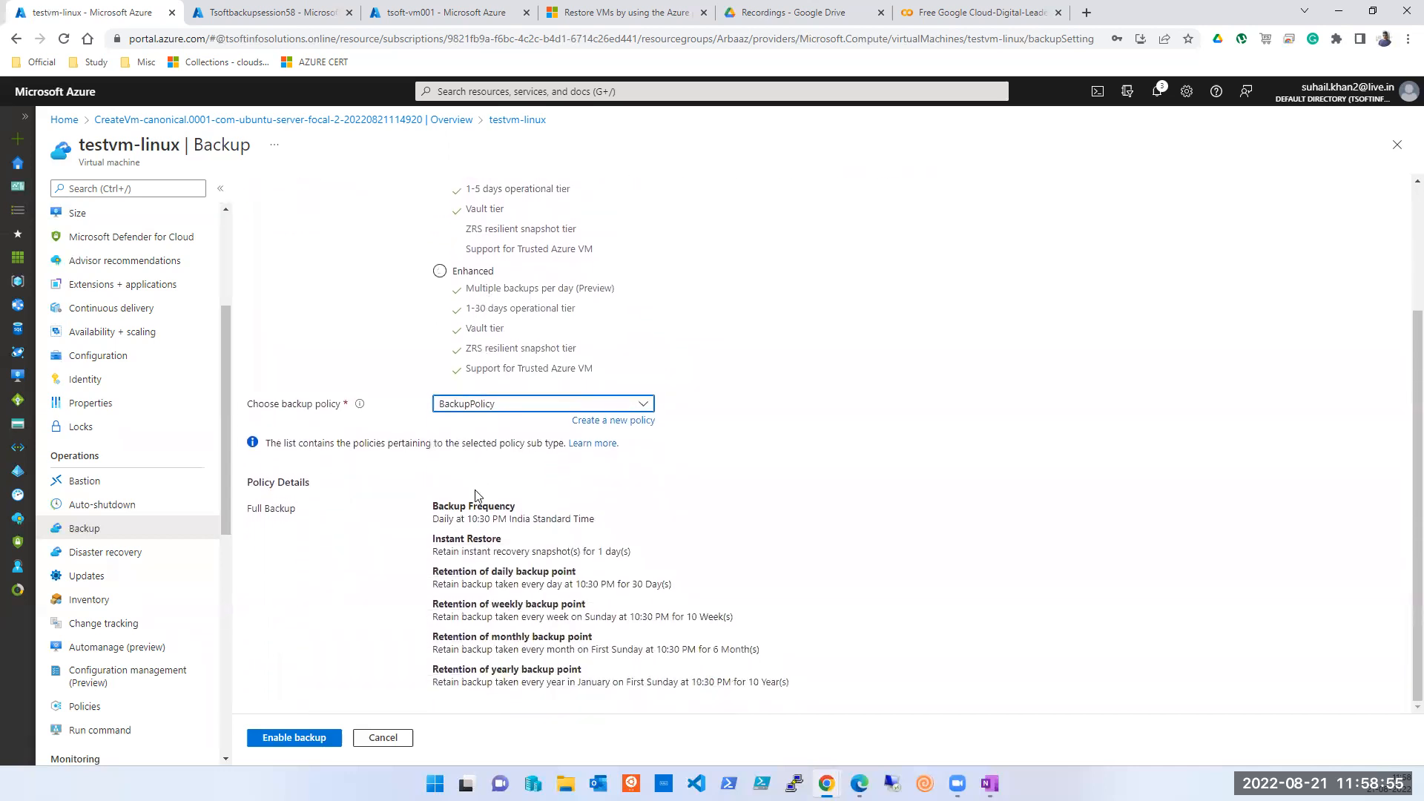
{"action": "triple_click", "coordinate": [465, 518]}
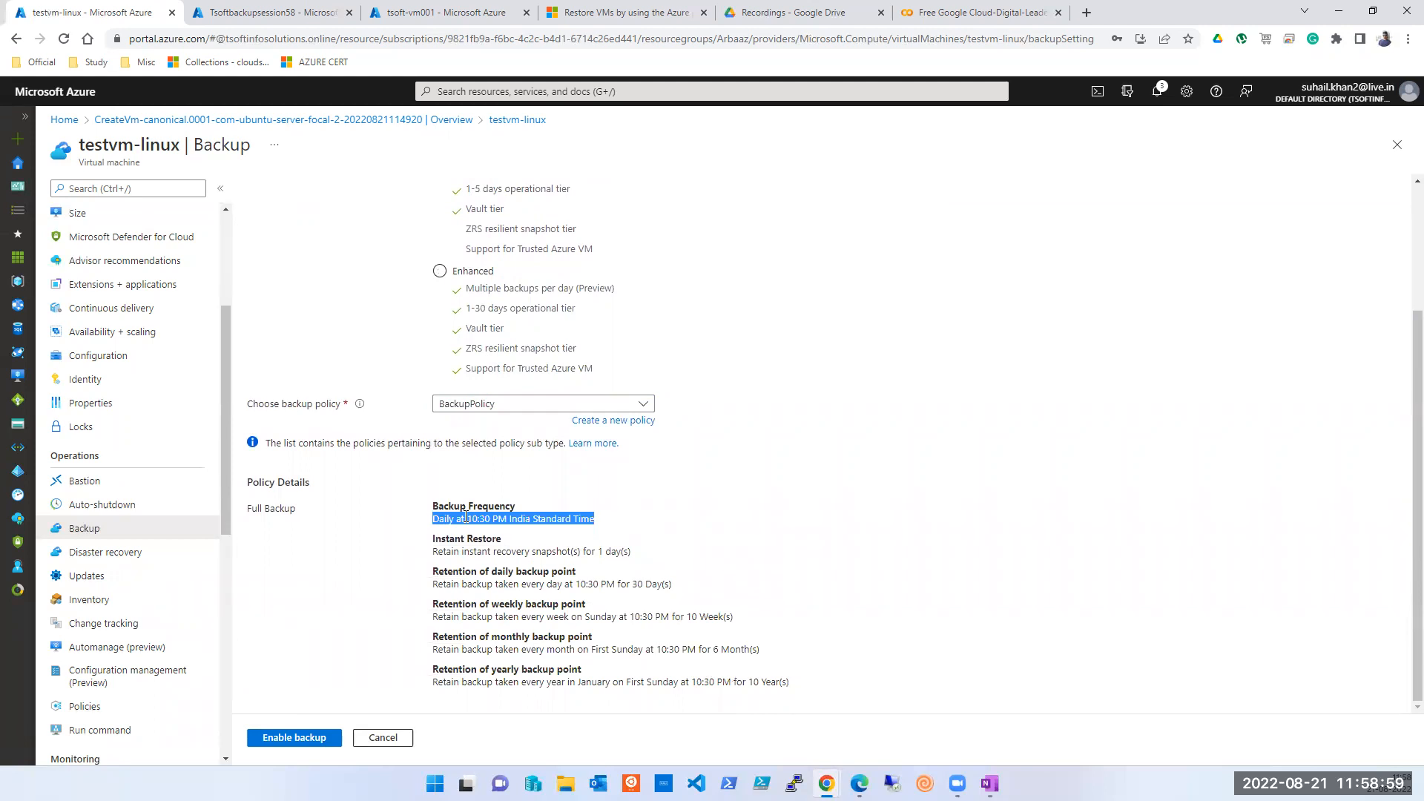
{"action": "left_click", "coordinate": [473, 549]}
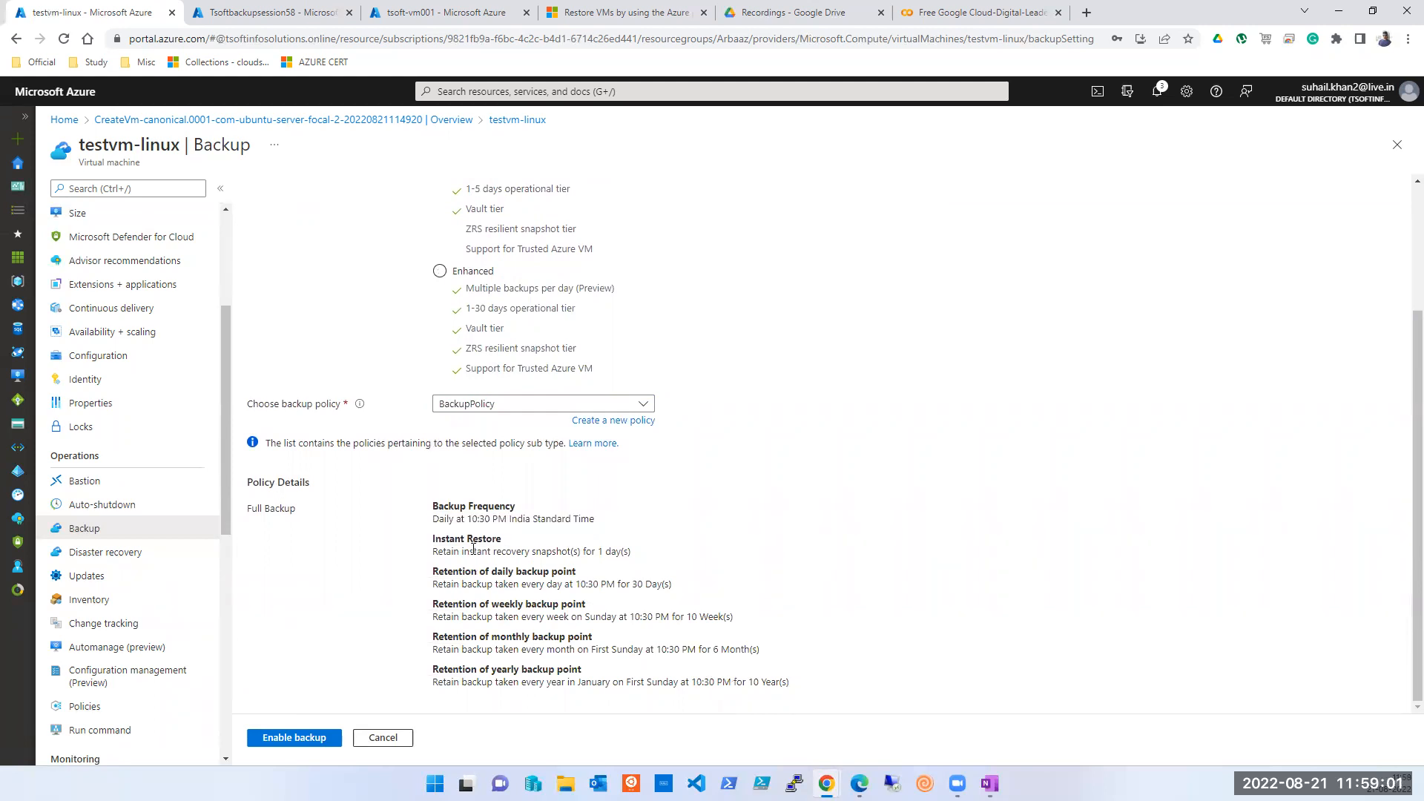
{"action": "triple_click", "coordinate": [473, 550]}
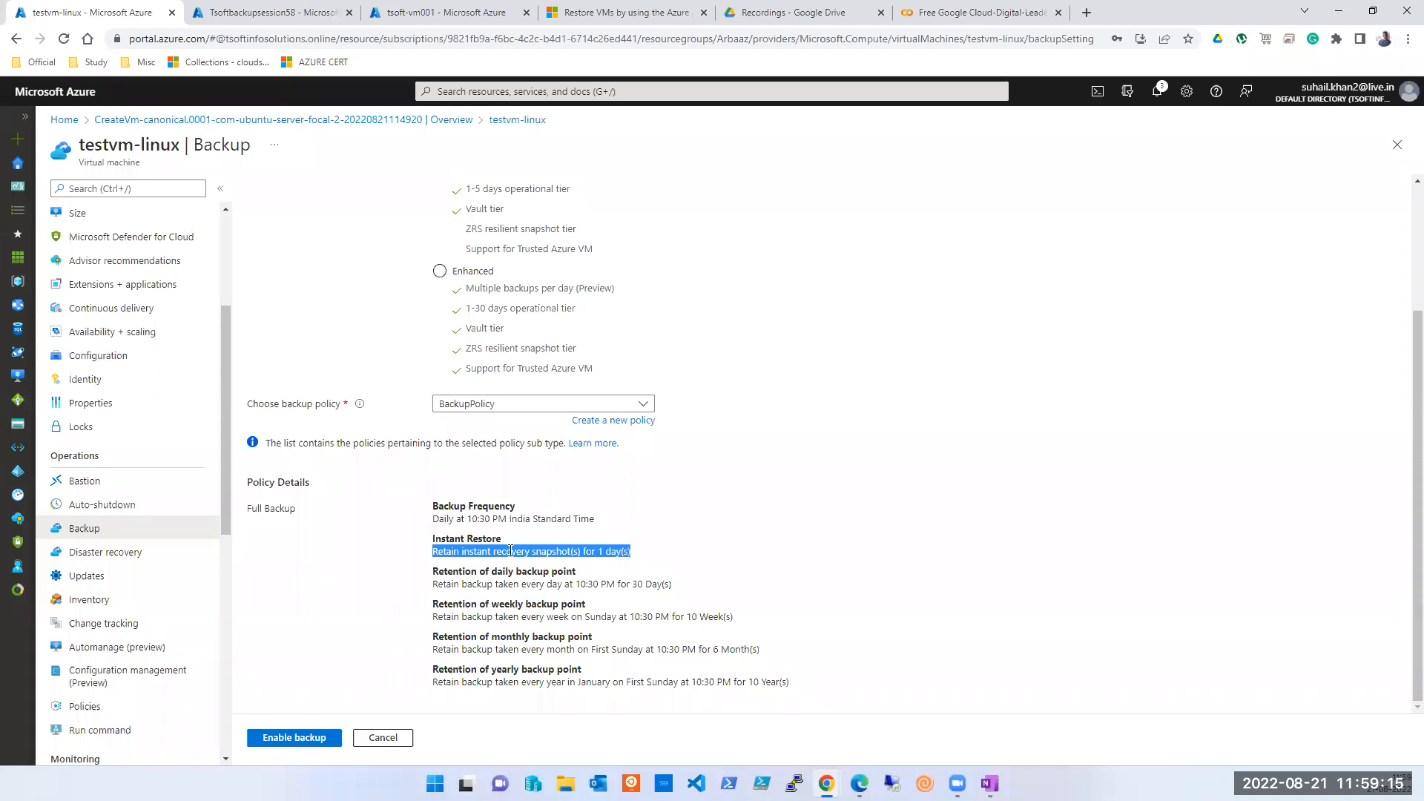
{"action": "left_click", "coordinate": [283, 13]}
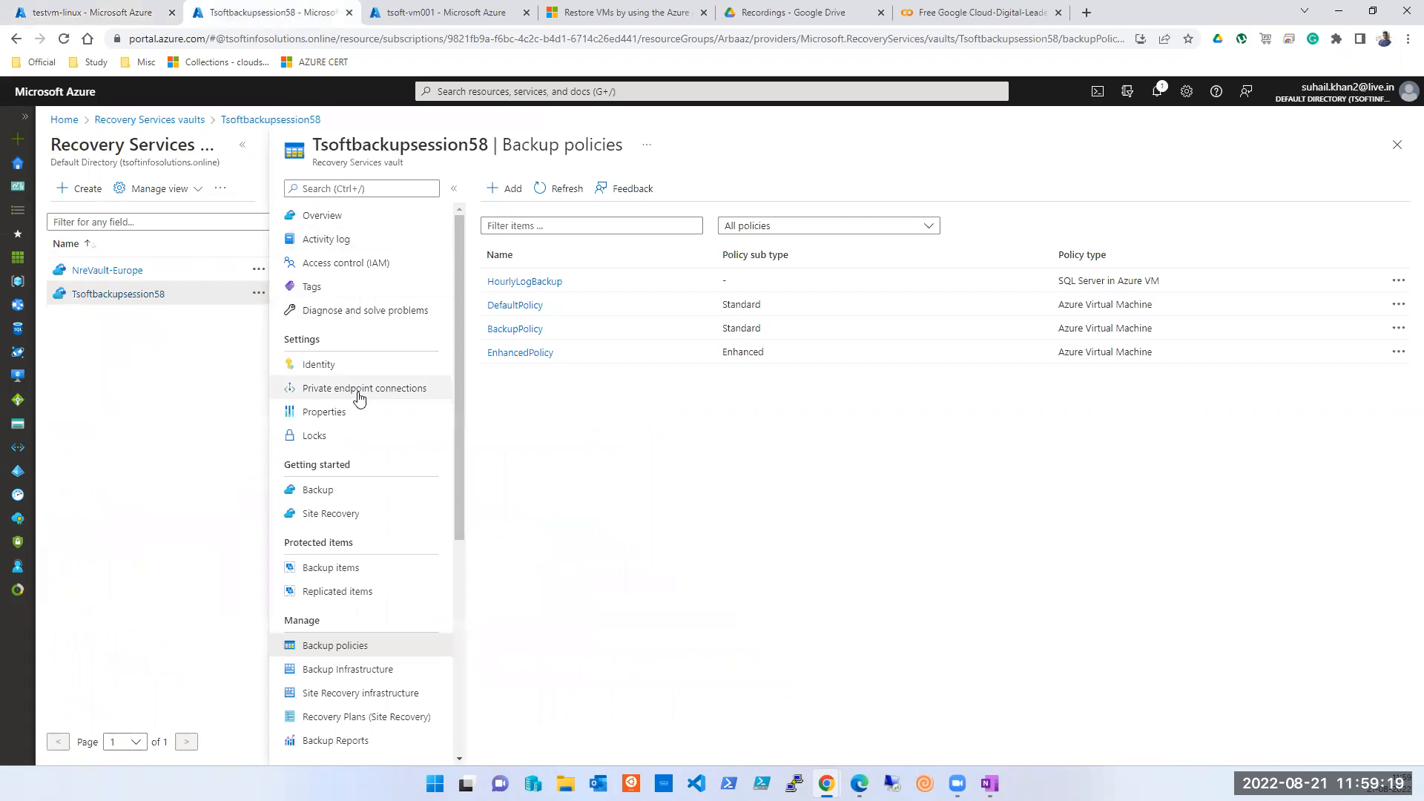
- Review the Tsoftbackupsession58 vault's Backup Jobs list
{"action": "scroll", "coordinate": [360, 404], "scroll_direction": "down", "scroll_amount": 4}
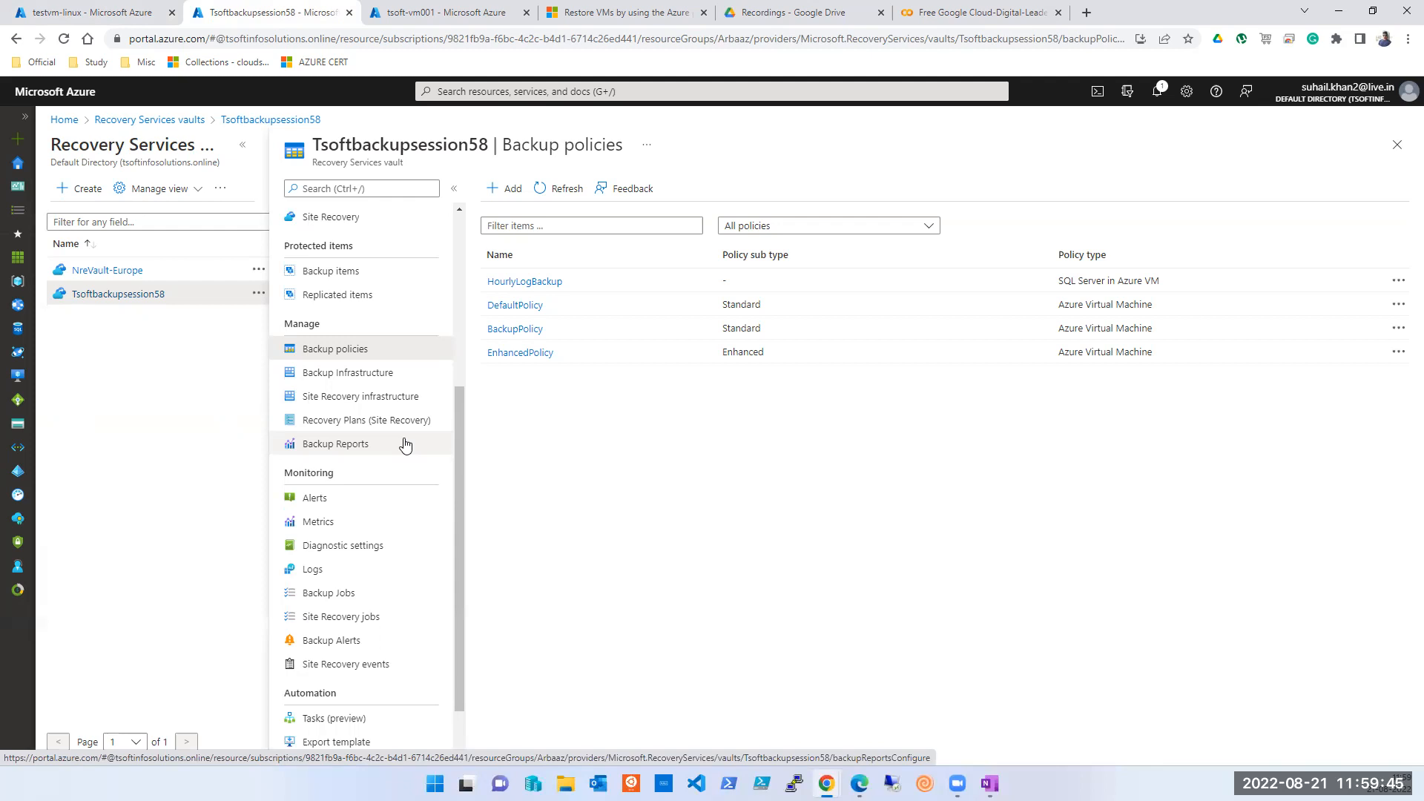
{"action": "scroll", "coordinate": [356, 444], "scroll_direction": "down", "scroll_amount": 1}
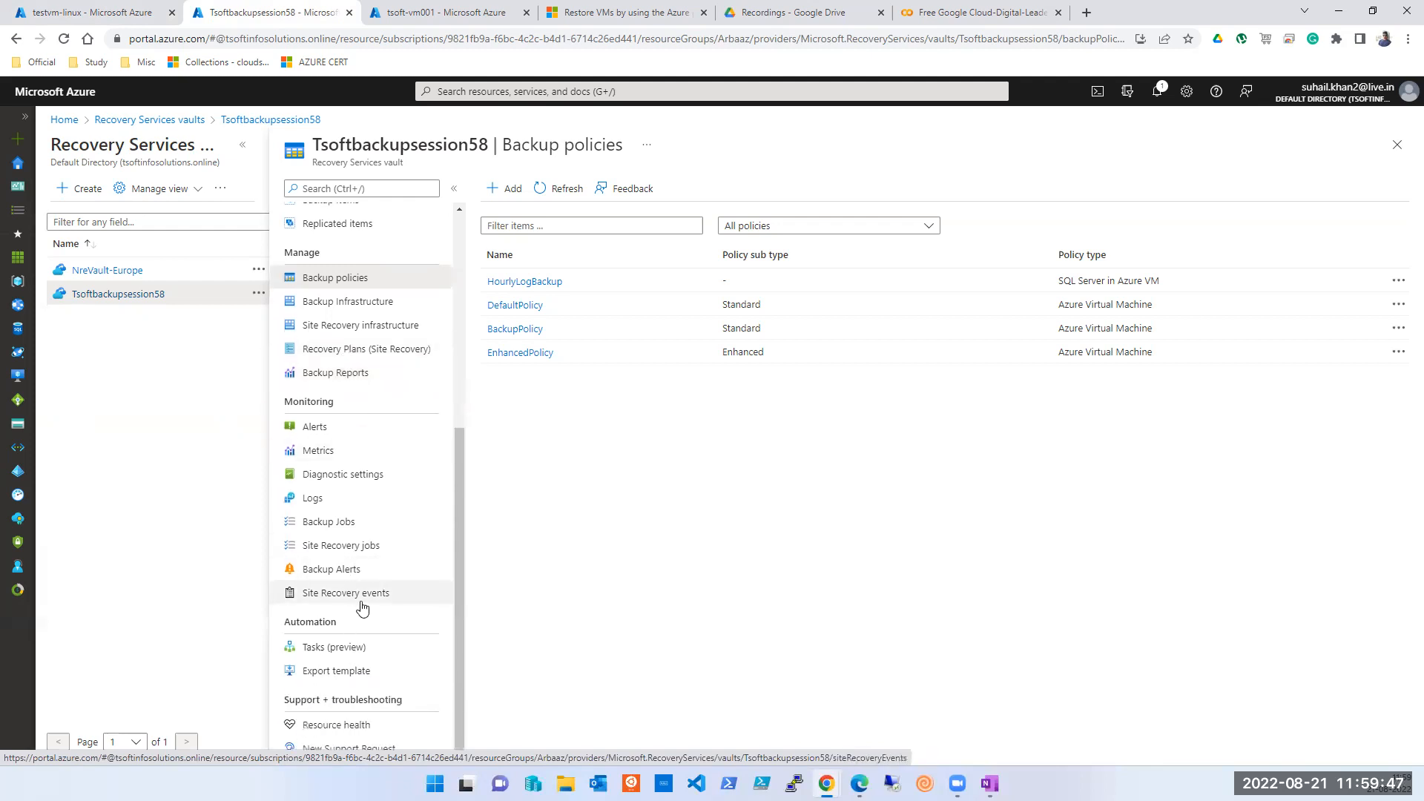
{"action": "left_click", "coordinate": [343, 528]}
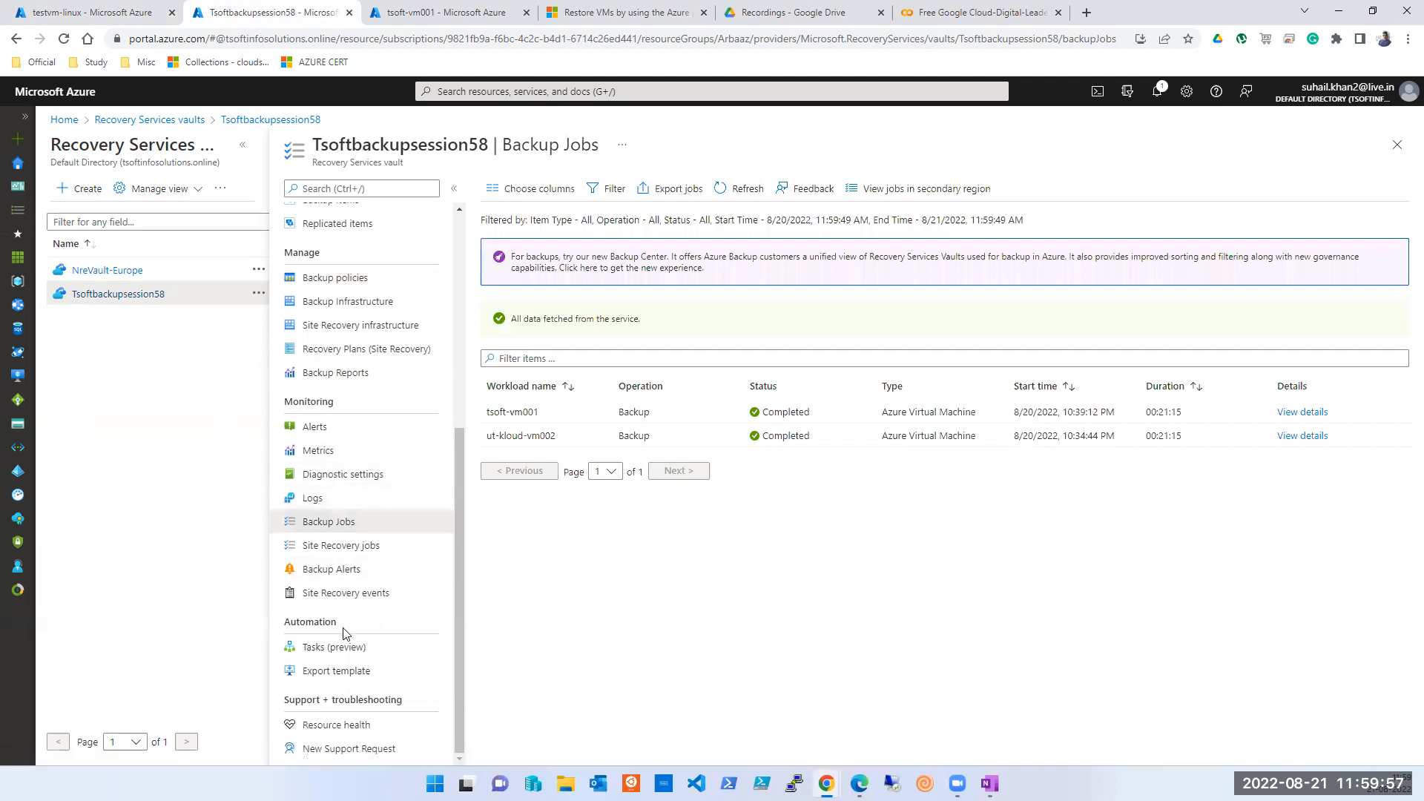
- Open the vault's Azure Virtual Machine backup items and view details for ut-kloud-vm002
{"action": "scroll", "coordinate": [316, 378], "scroll_direction": "up", "scroll_amount": 1}
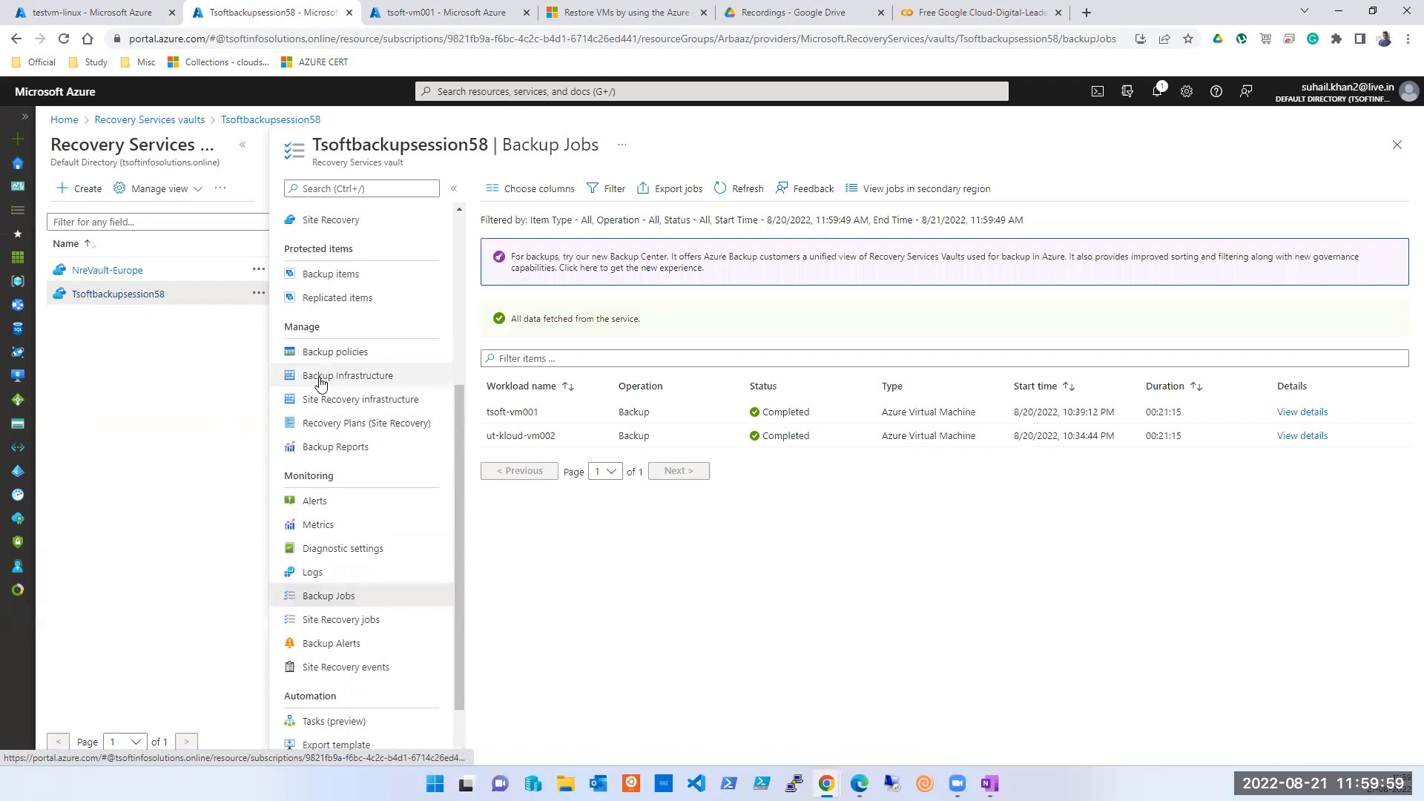
{"action": "left_click", "coordinate": [323, 280]}
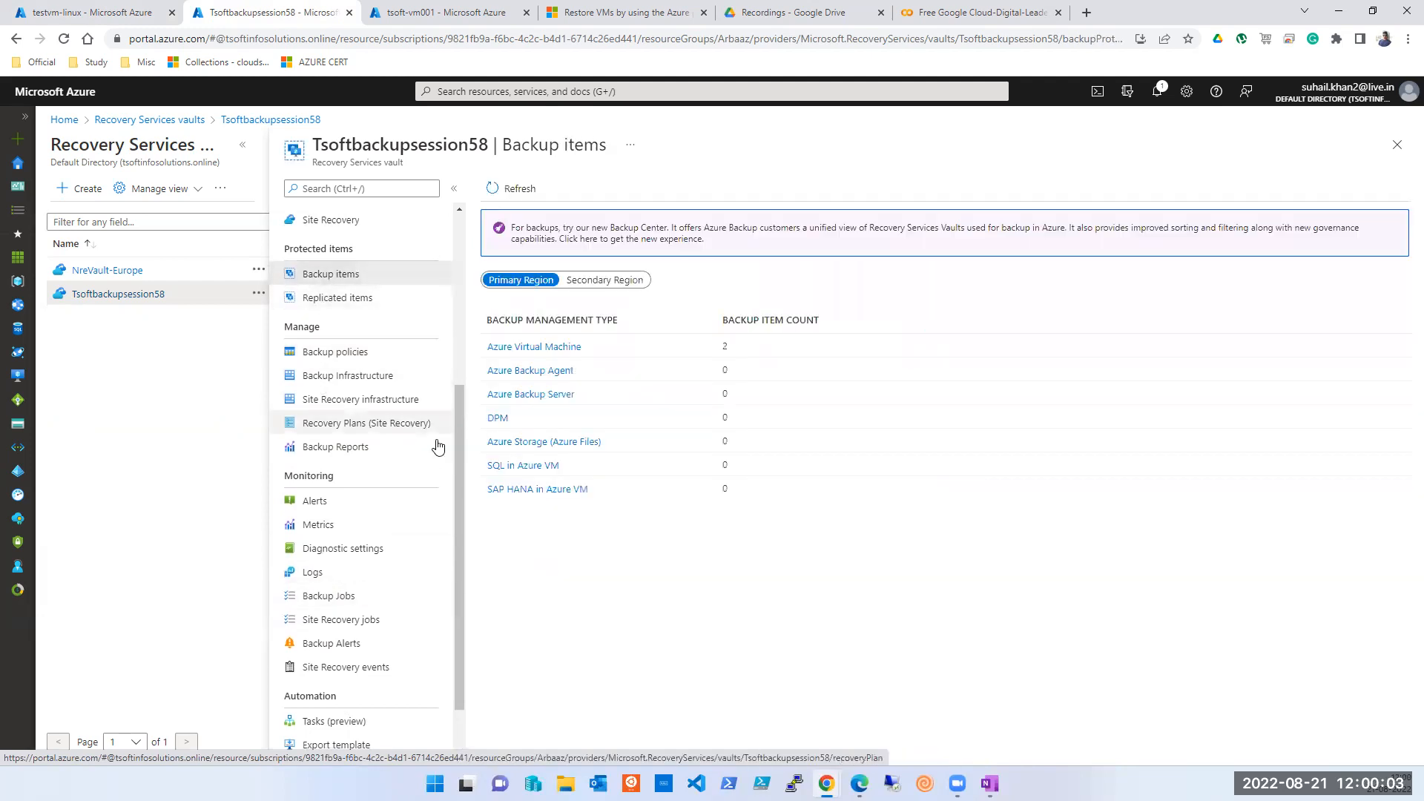
{"action": "left_click", "coordinate": [519, 347]}
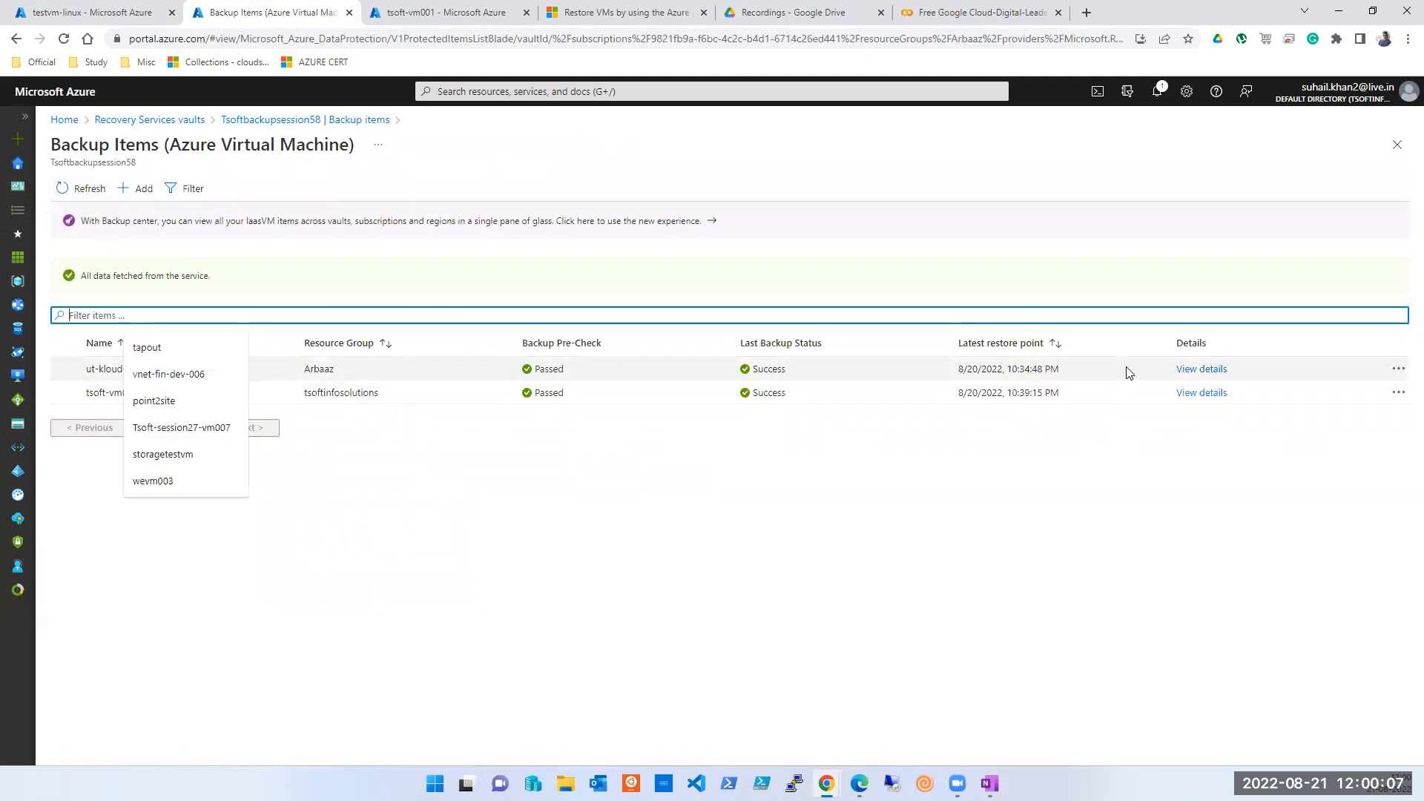
{"action": "left_click", "coordinate": [1191, 370]}
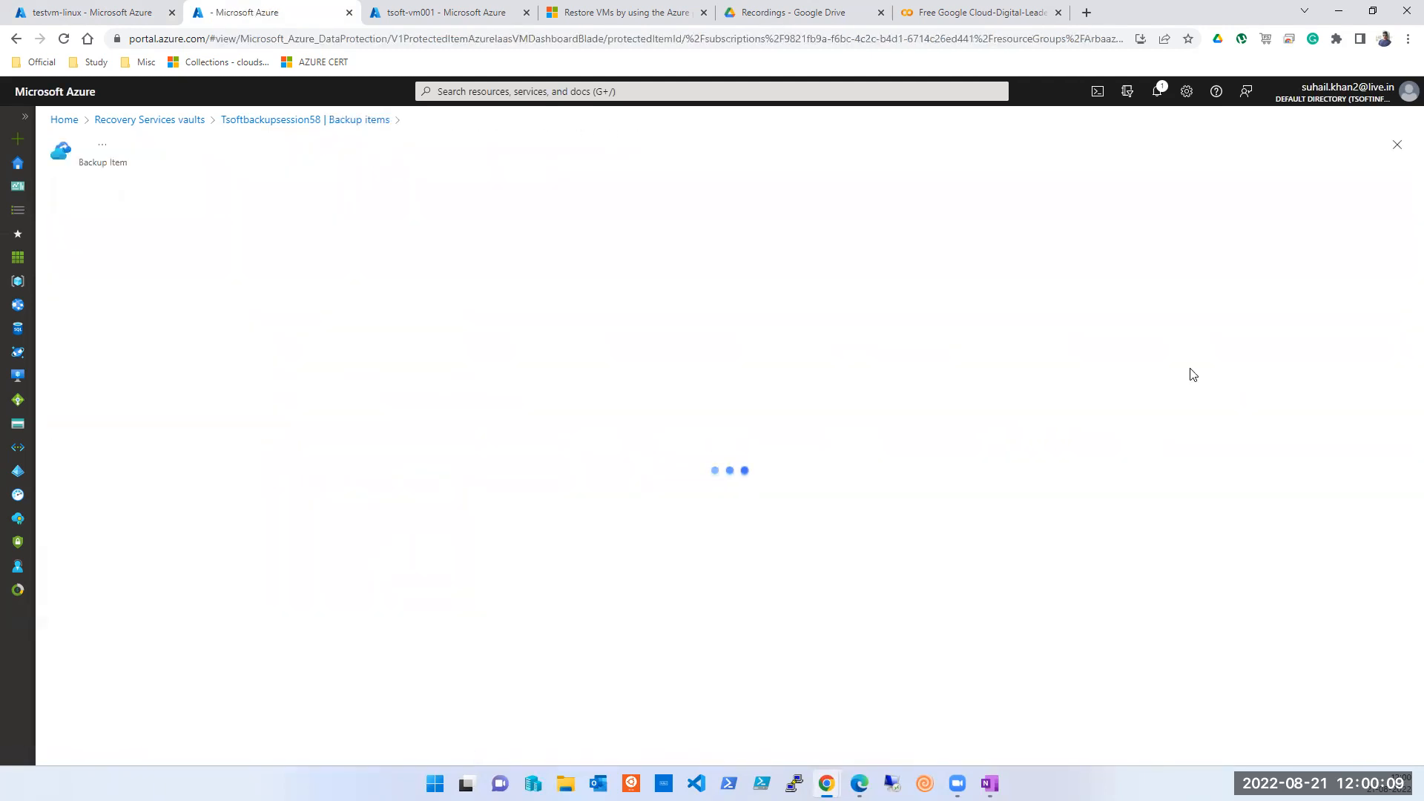
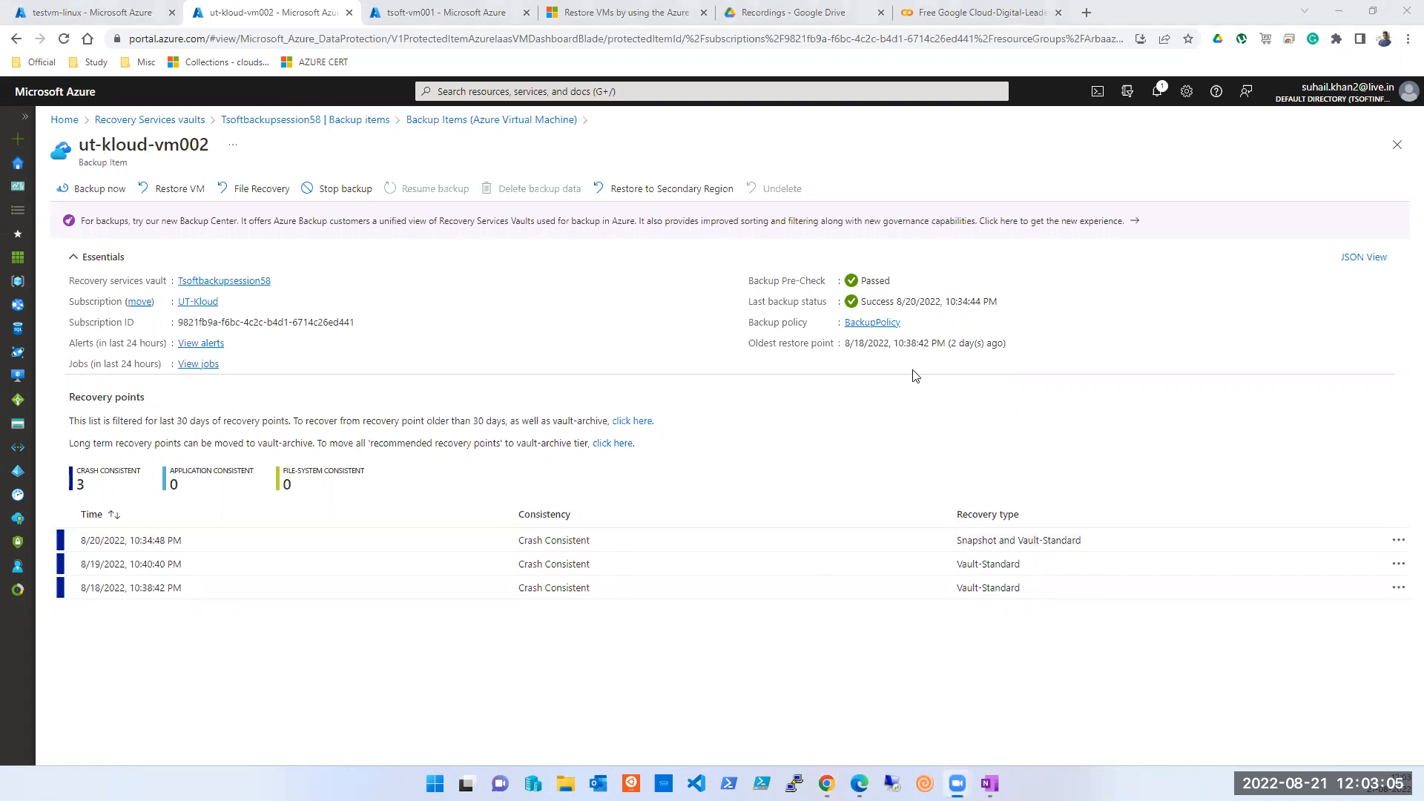
- Leave the Azure backup item page and launch Microsoft Excel from the Start menu
{"action": "left_click", "coordinate": [891, 288]}
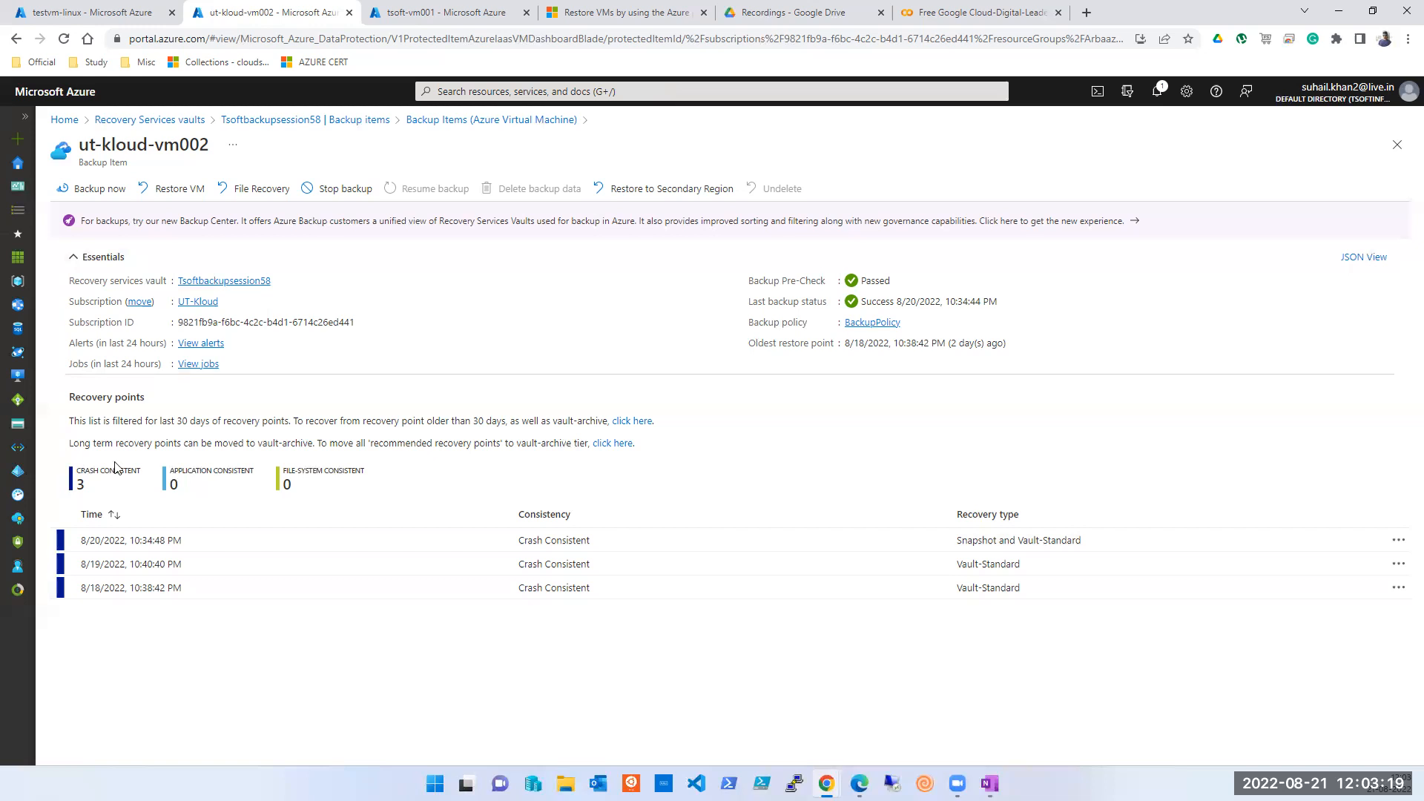
{"action": "key", "text": "super"}
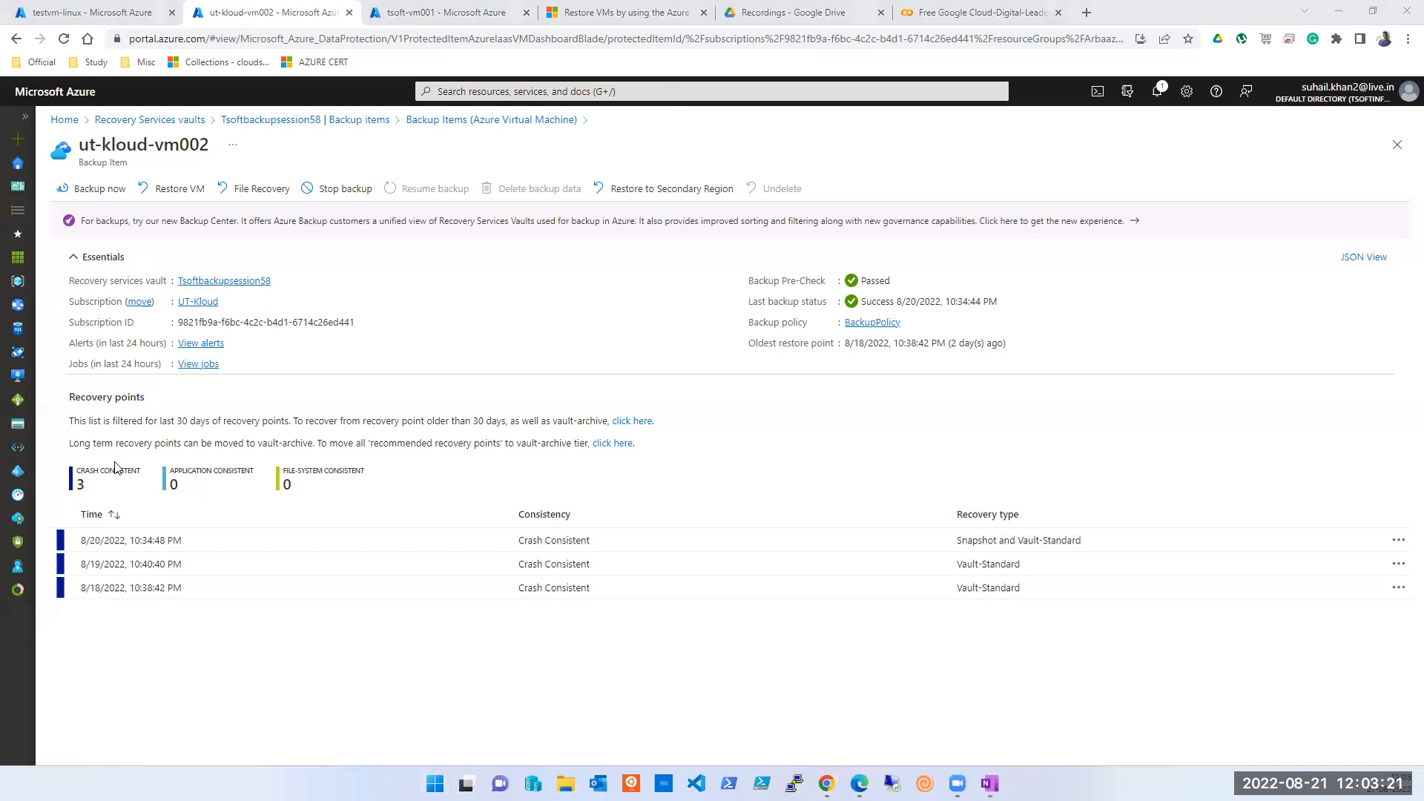
{"action": "key", "text": "Return"}
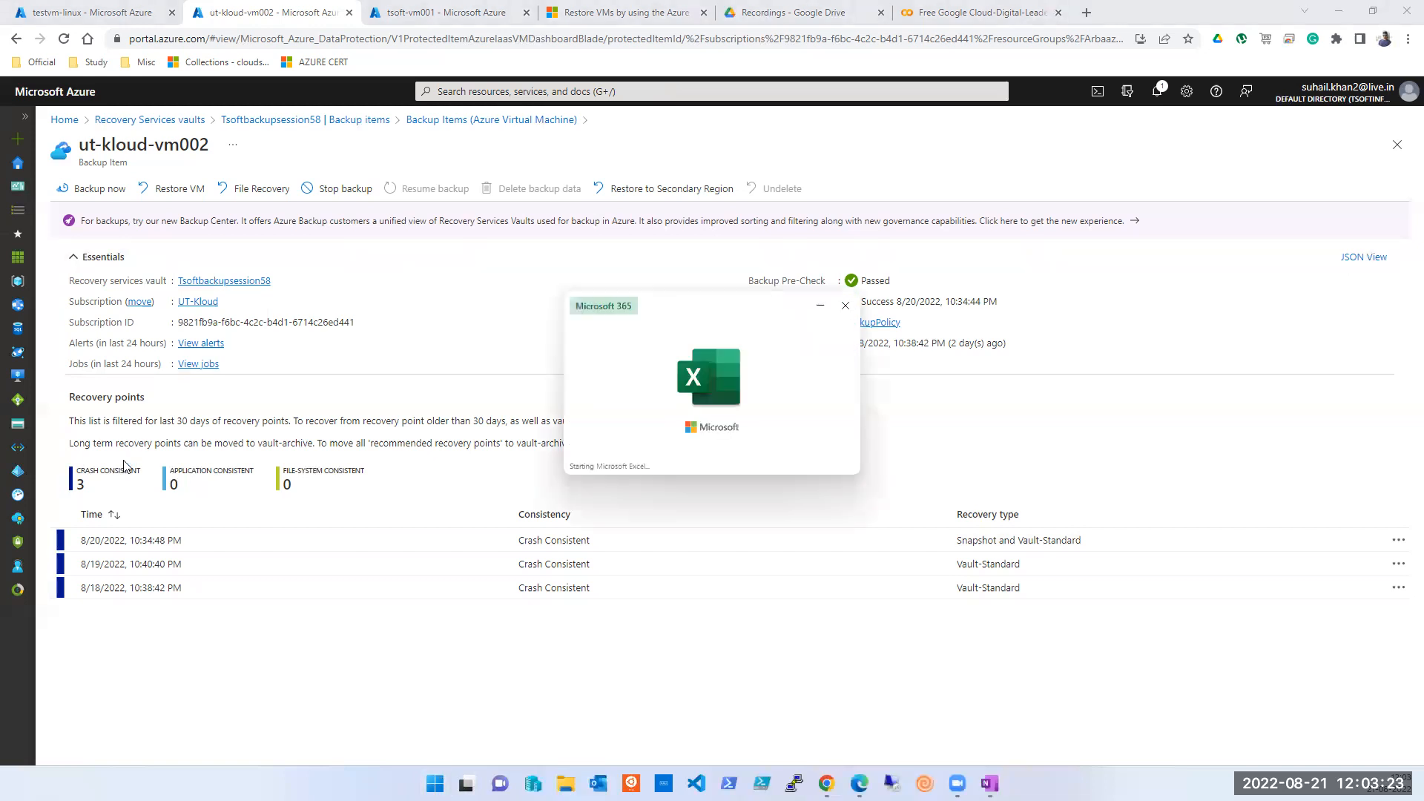
- In a blank workbook, enter 'File A' in G8 and 'Last Editd on 17-Aug 6am' in F8
{"action": "key", "text": "Return"}
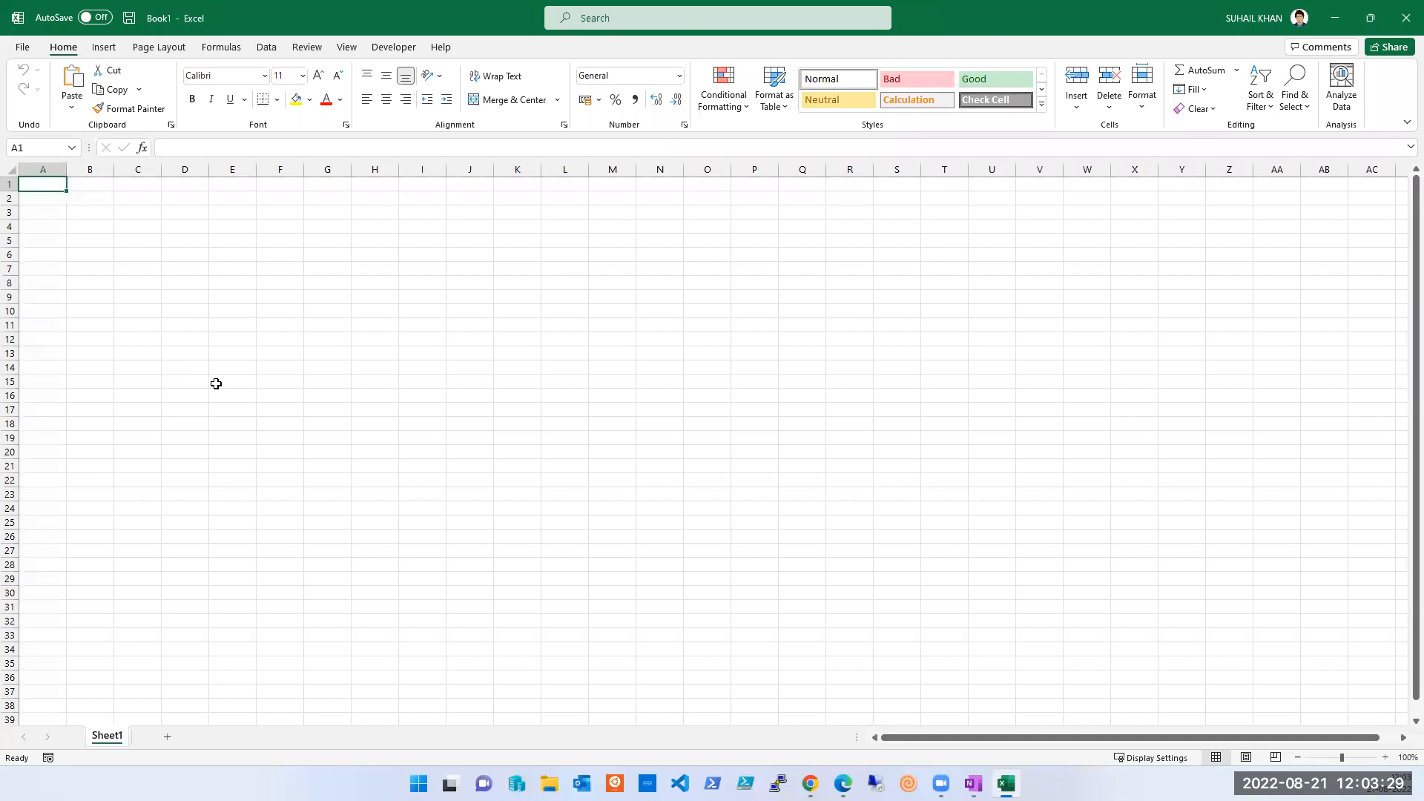
{"action": "left_click", "coordinate": [320, 281]}
{"action": "type", "text": "File A"}
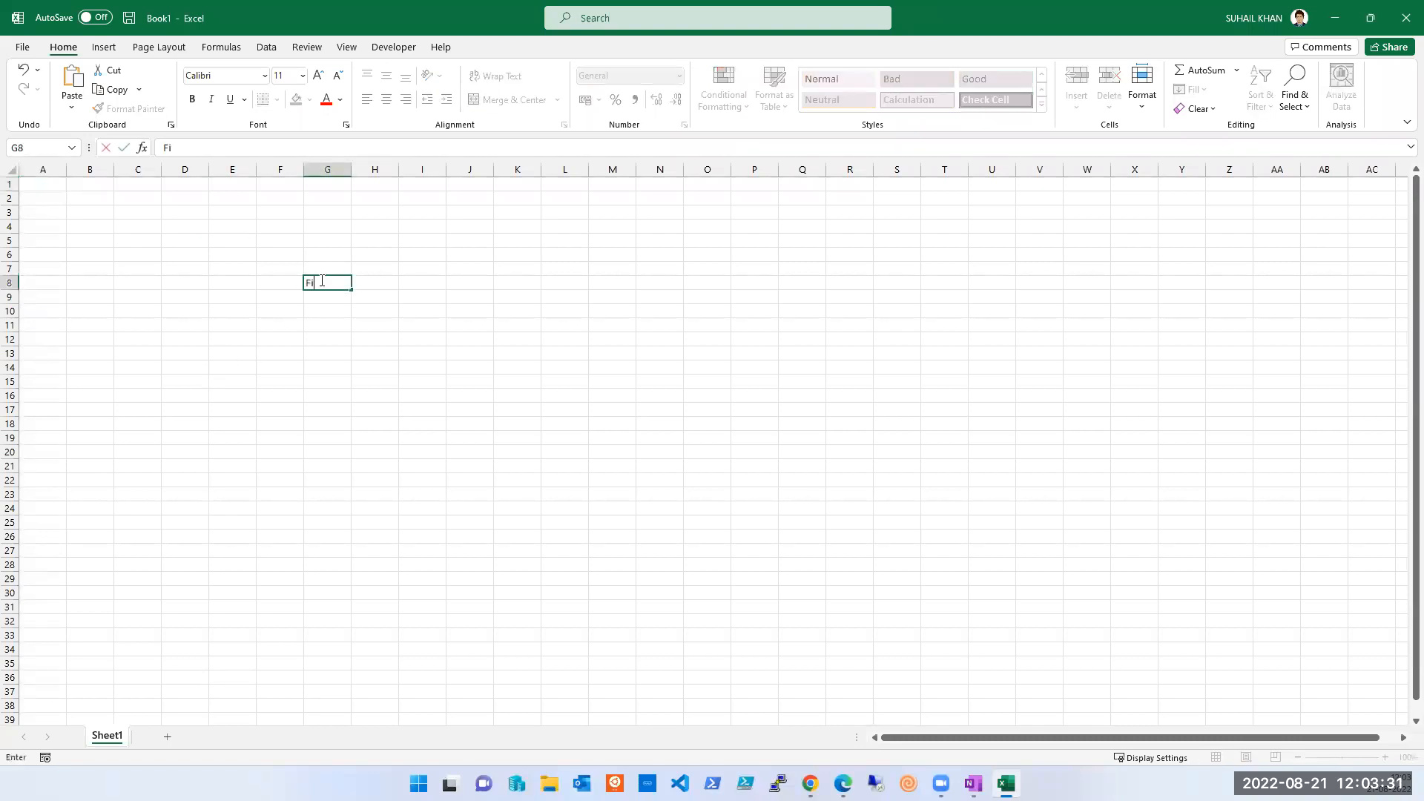
{"action": "key", "text": "Tab"}
{"action": "key", "text": "Left"}
{"action": "key", "text": "Left"}
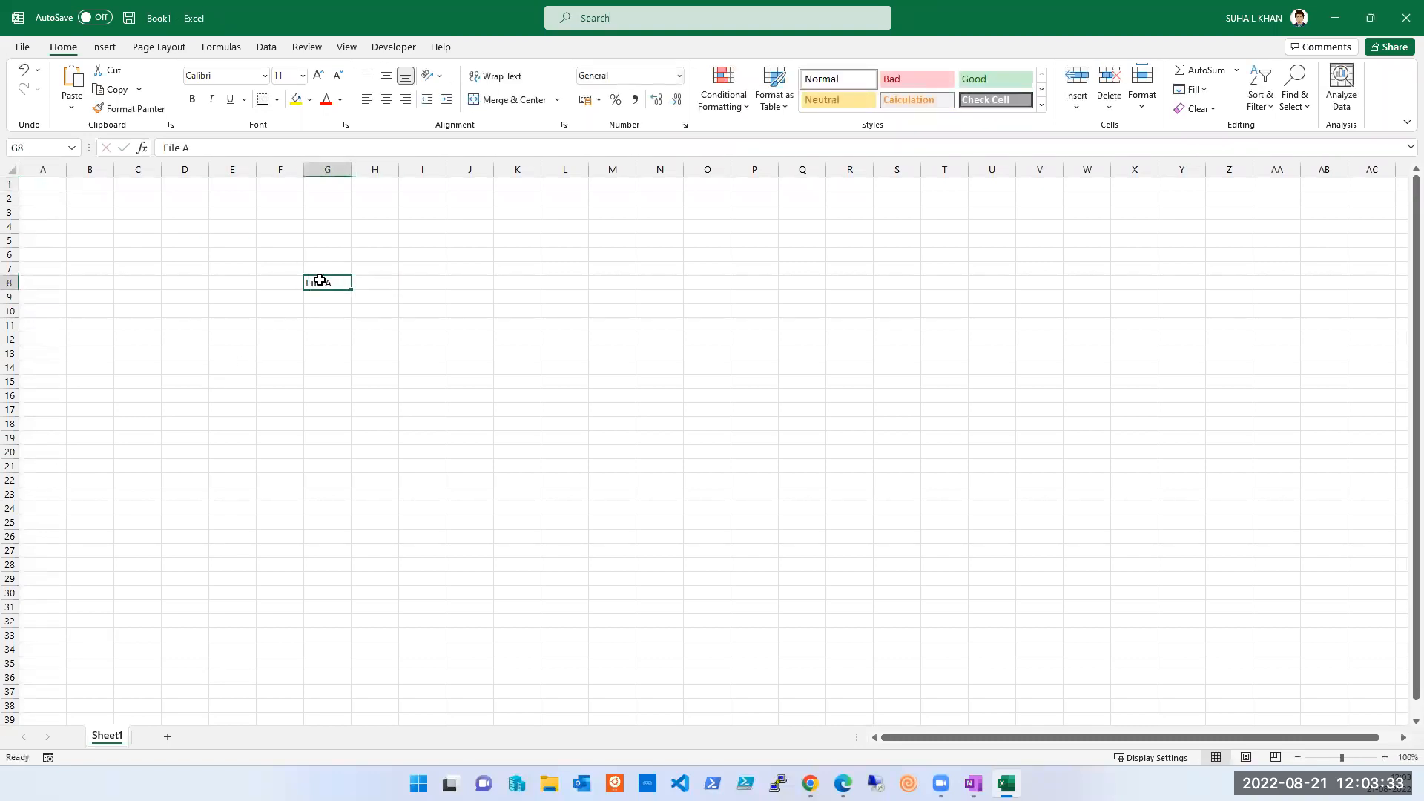
{"action": "type", "text": "Last"}
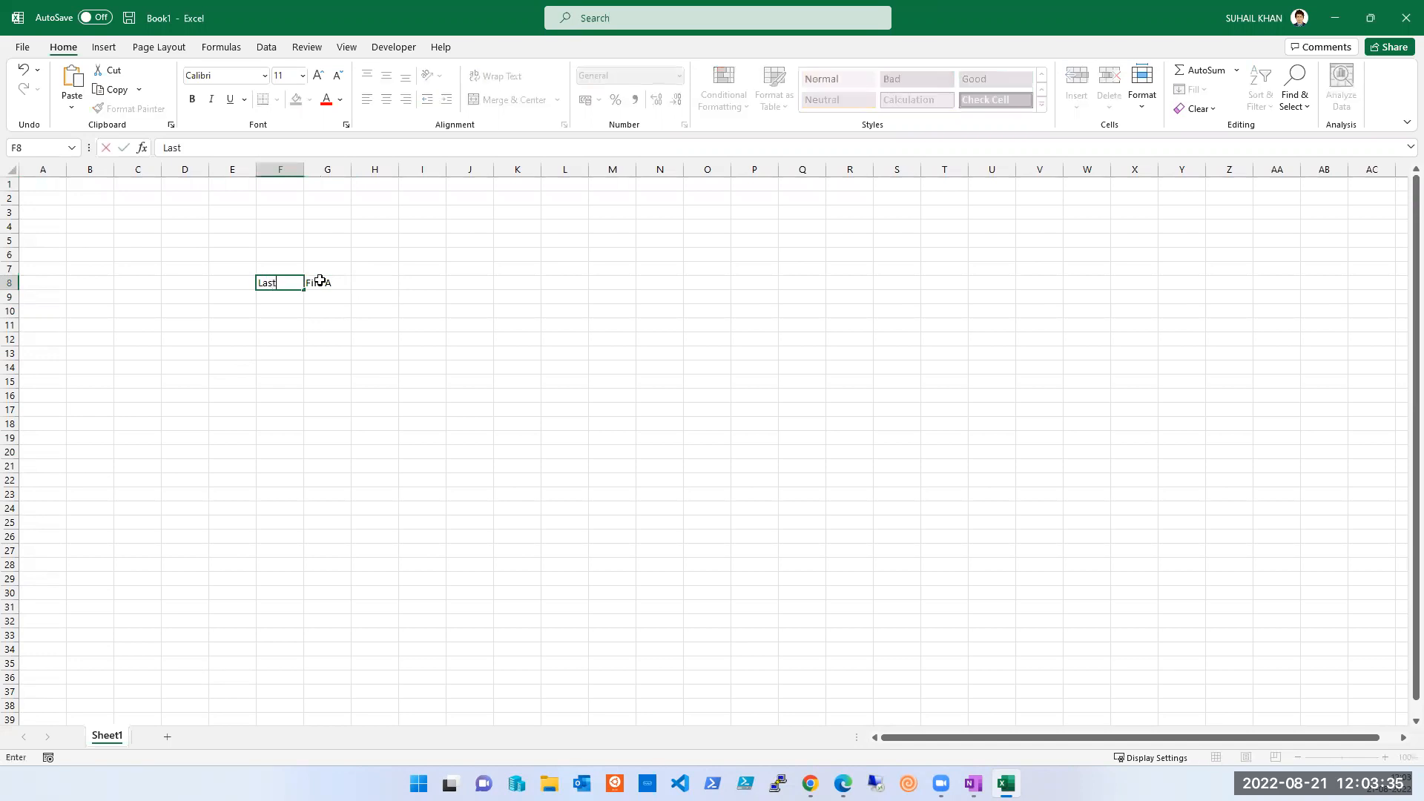
{"action": "type", "text": " Editd on 17-Auf"}
{"action": "key", "text": "BackSpace"}
{"action": "type", "text": "g"}
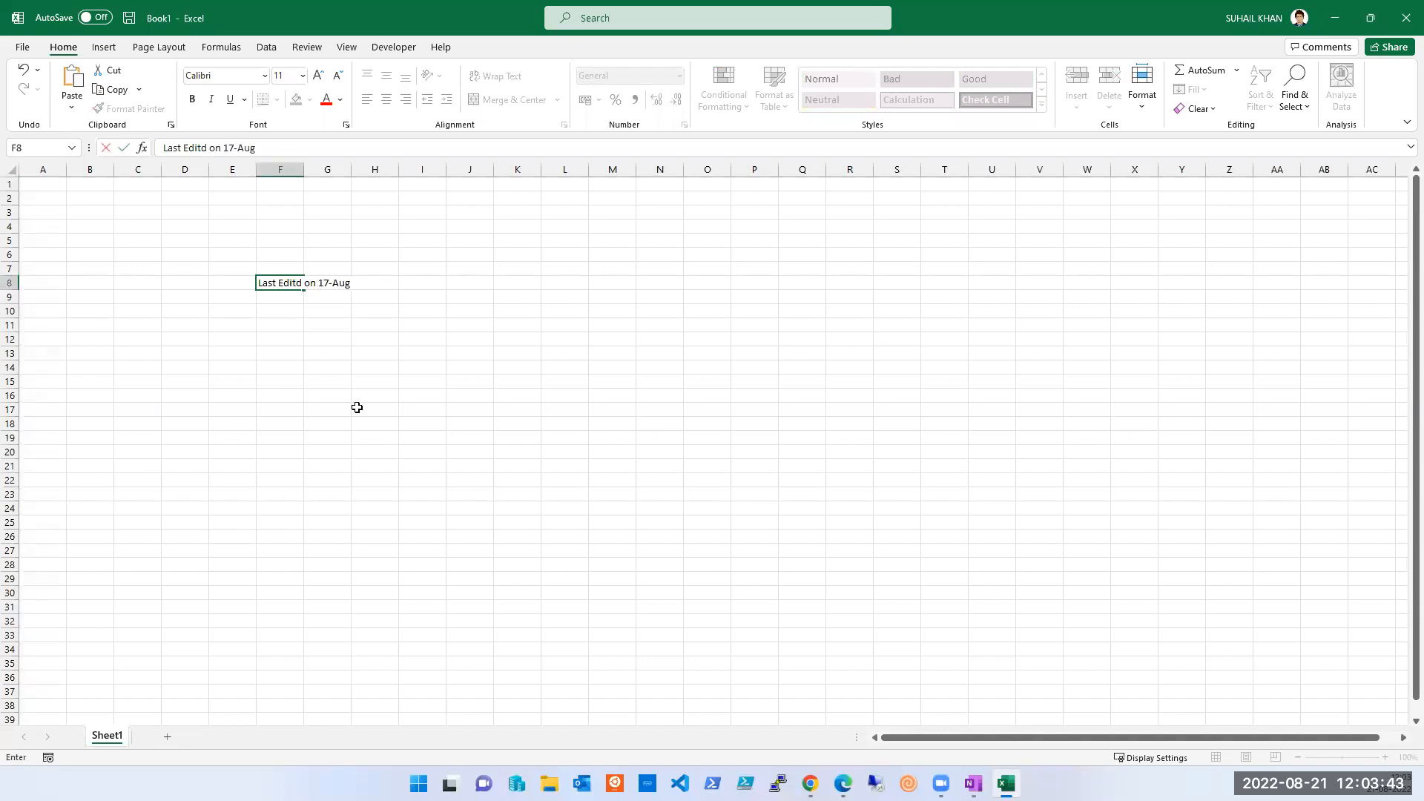
{"action": "type", "text": " 6am"}
{"action": "left_click", "coordinate": [357, 407]}
- Widen column F to fit the note and make both F8 and G8 bold
{"action": "double_click", "coordinate": [304, 169]}
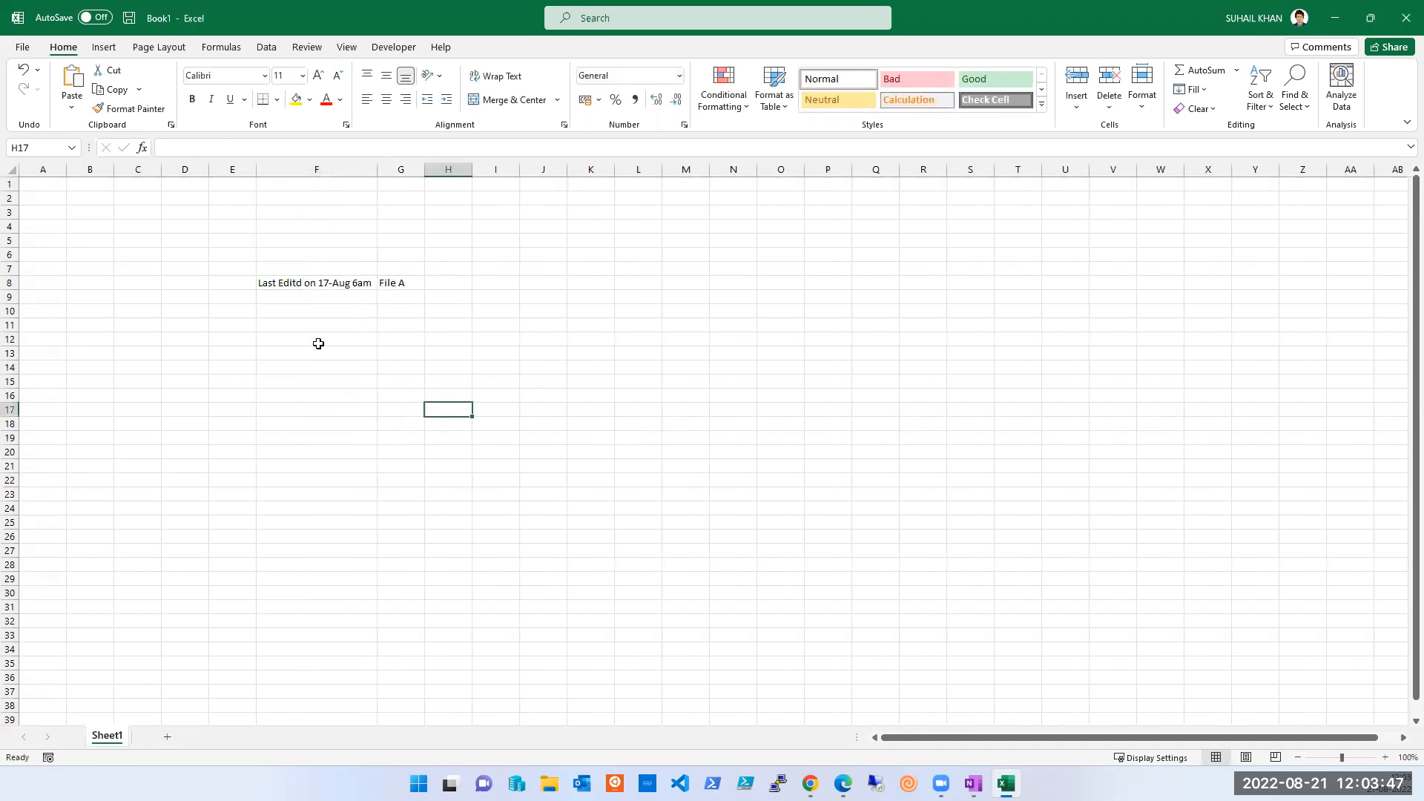
{"action": "left_click", "coordinate": [324, 283]}
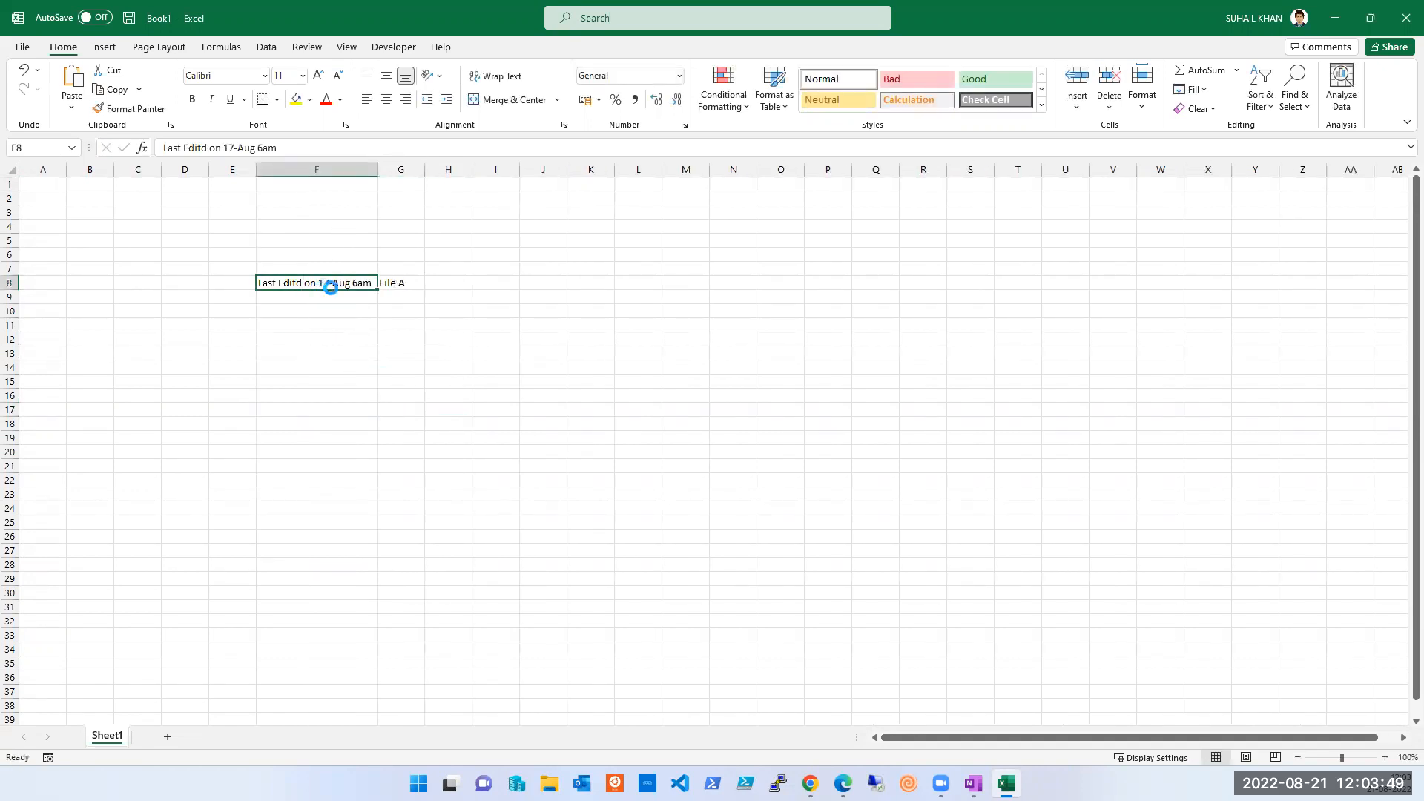
{"action": "key", "text": "ctrl+b"}
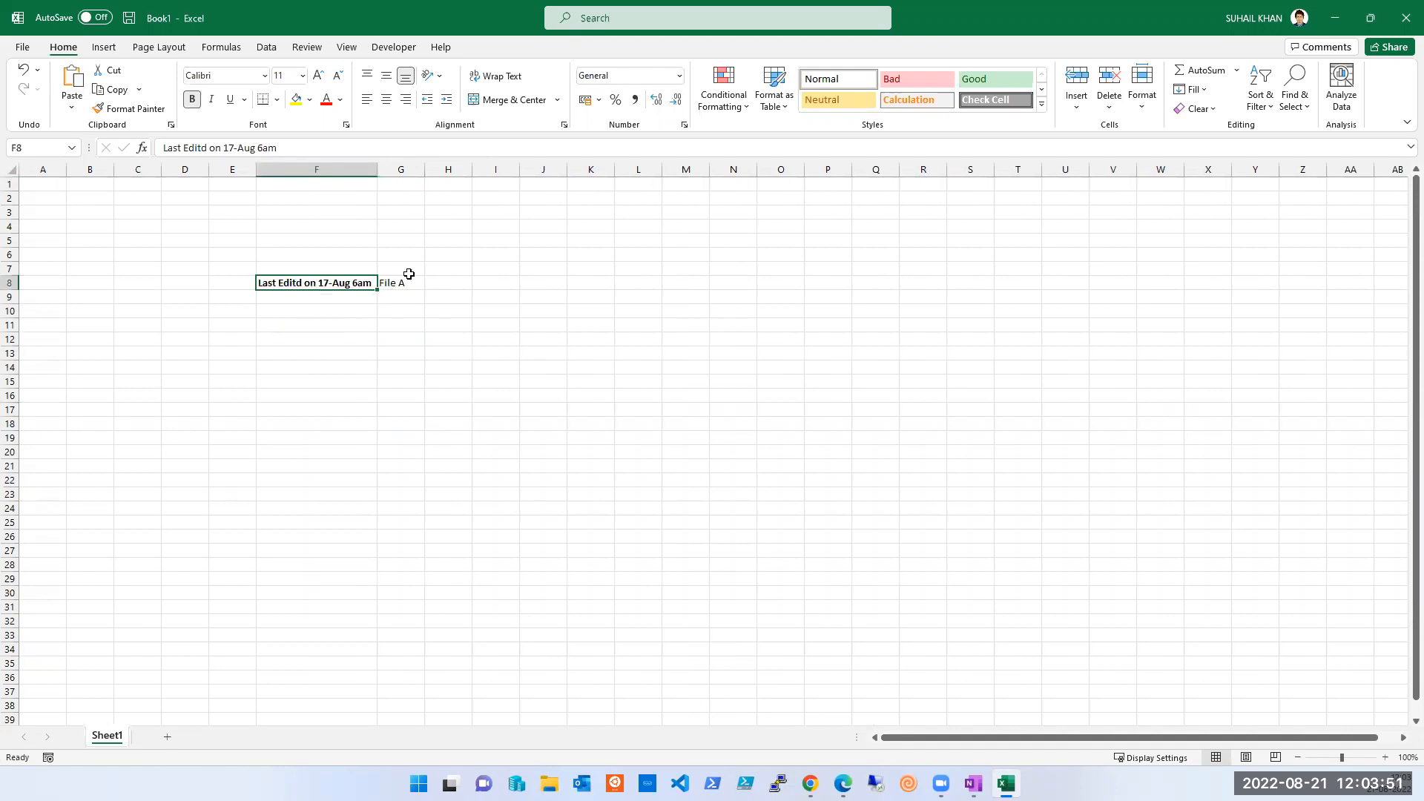
{"action": "left_click", "coordinate": [394, 284]}
{"action": "key", "text": "ctrl+b"}
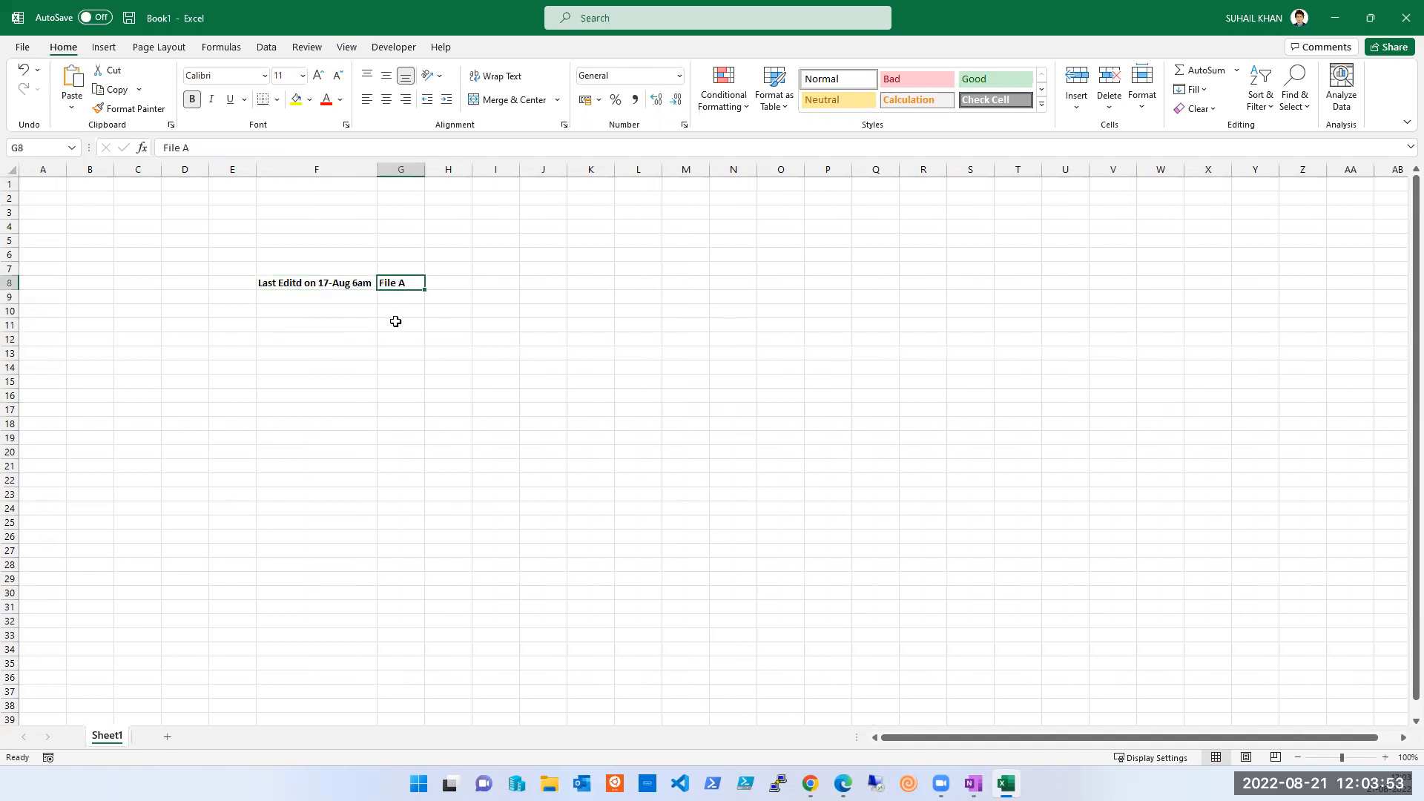
{"action": "left_click", "coordinate": [373, 310]}
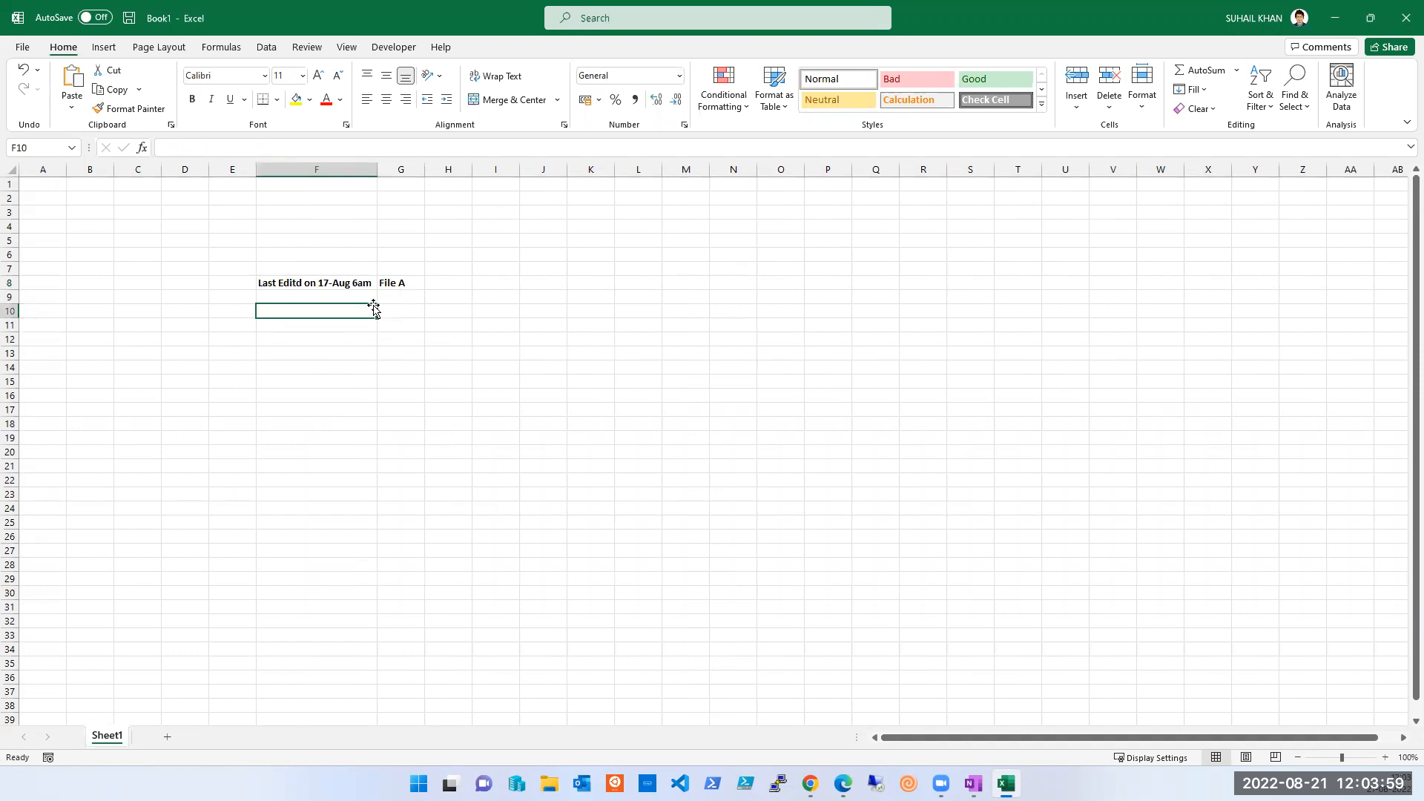
- Enter Server1 in G10 with the date 17-08 2230 in H10, and widen column H
{"action": "left_click", "coordinate": [391, 306]}
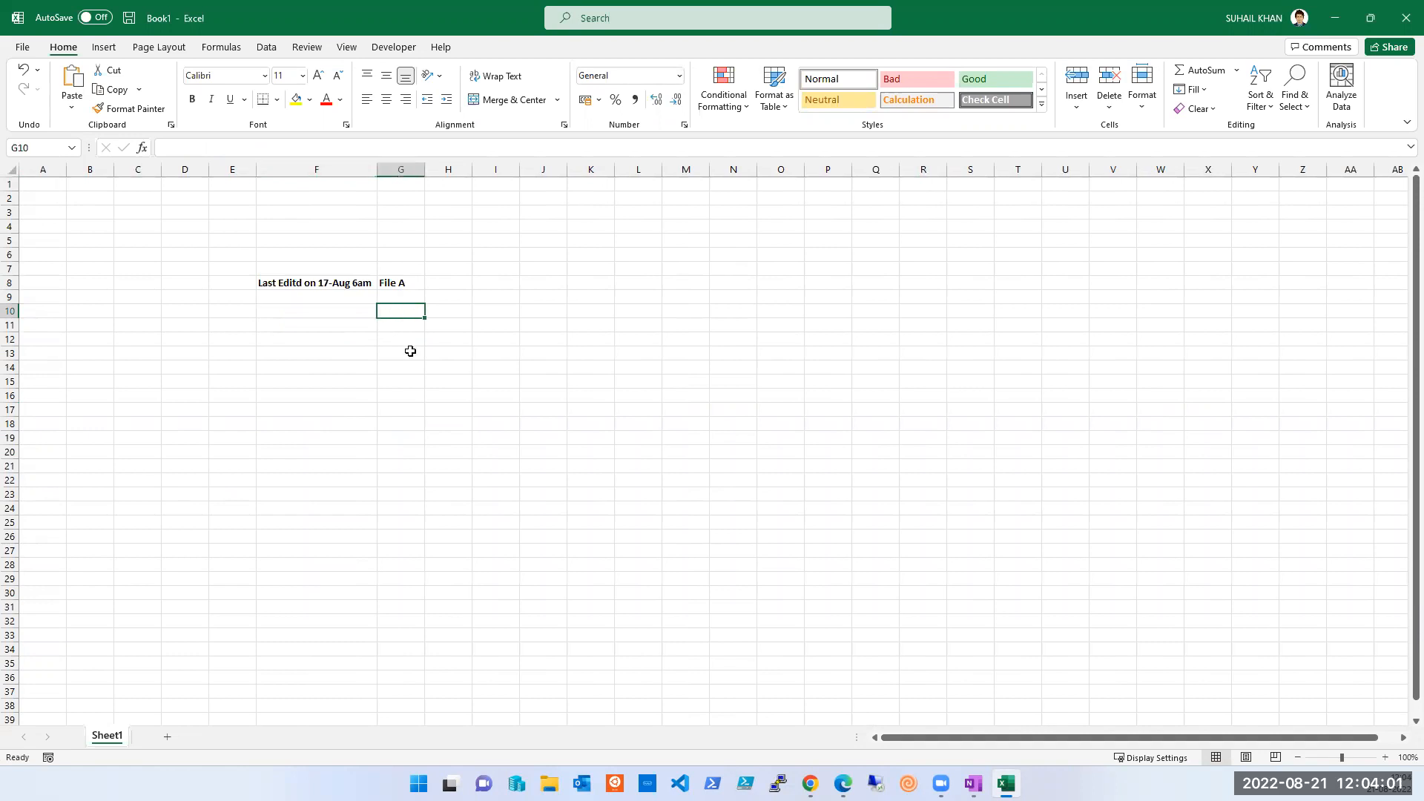
{"action": "type", "text": "Server1"}
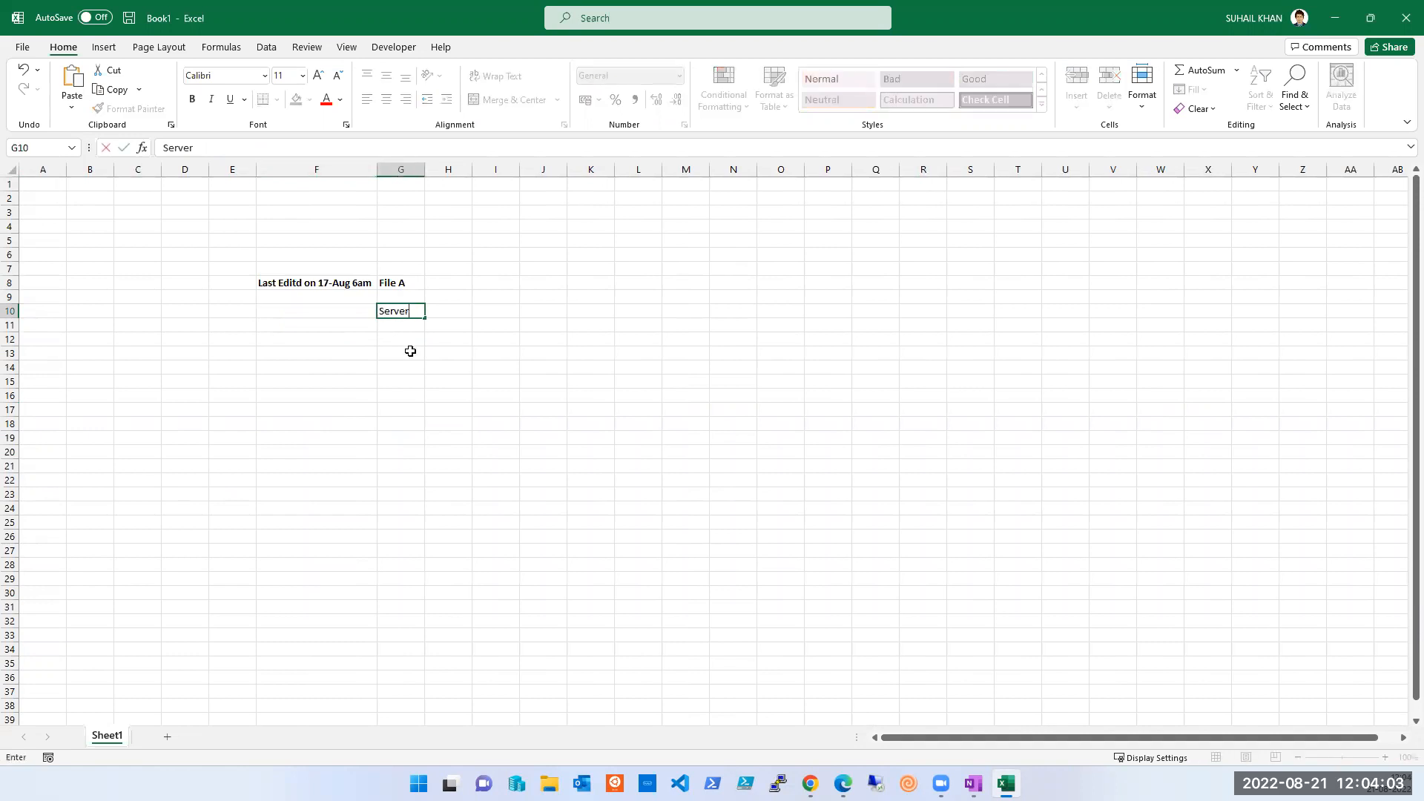
{"action": "key", "text": "Tab"}
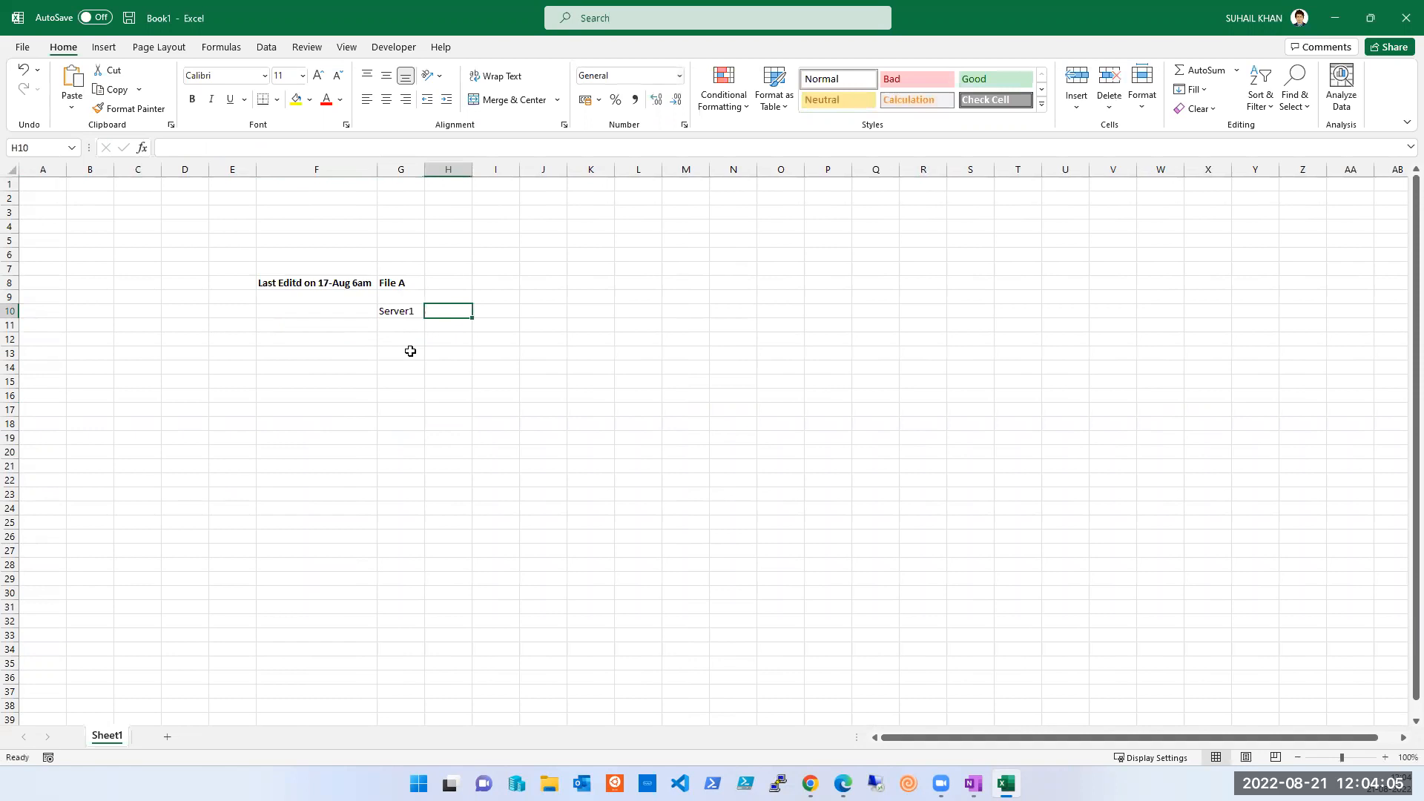
{"action": "type", "text": "17-Aug"}
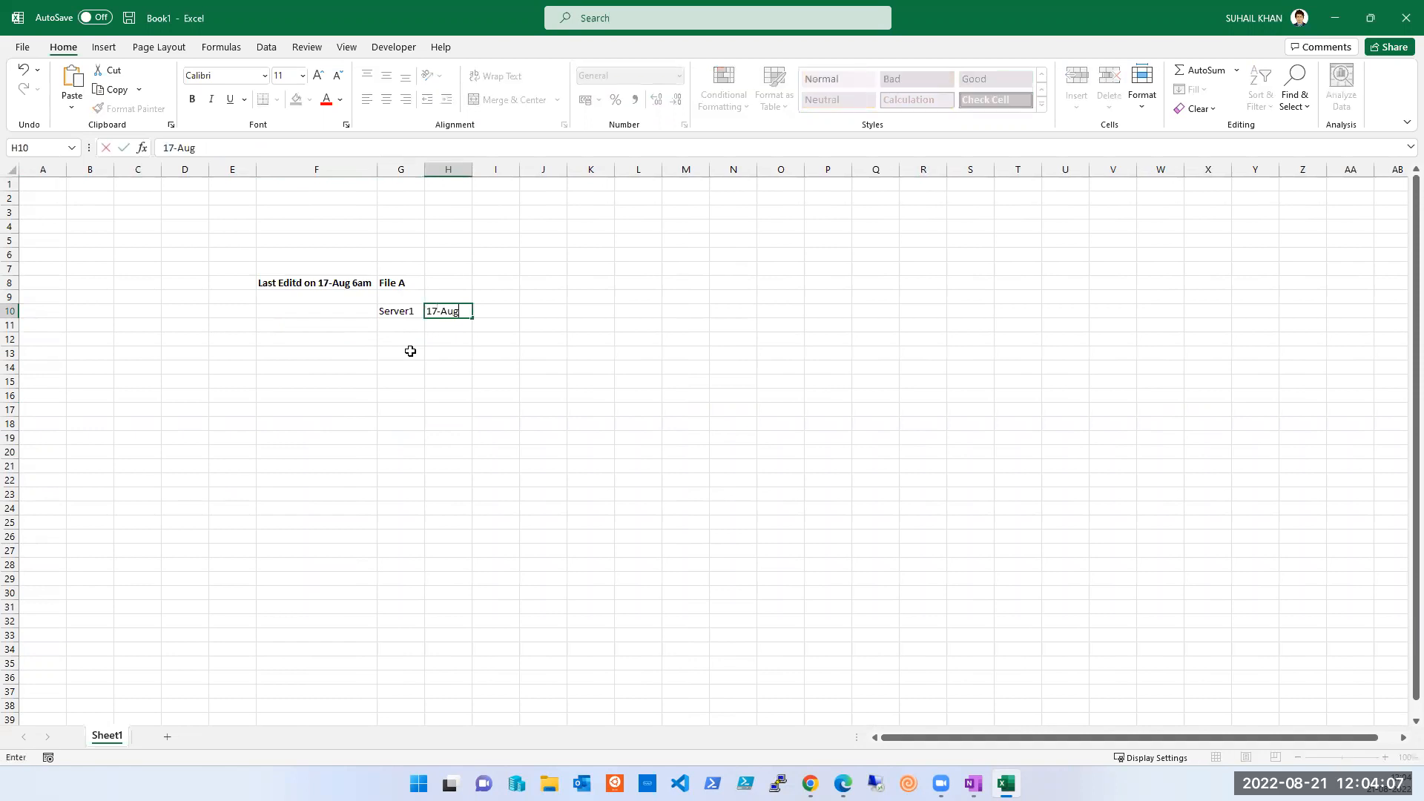
{"action": "type", "text": "-"}
{"action": "type", "text": " 10"}
{"action": "key", "text": "BackSpace"}
{"action": "type", "text": "230"}
{"action": "key", "text": "BackSpace"}
{"action": "key", "text": "BackSpace"}
{"action": "key", "text": "BackSpace"}
{"action": "key", "text": "BackSpace"}
{"action": "type", "text": "2230"}
{"action": "left_click", "coordinate": [410, 350]}
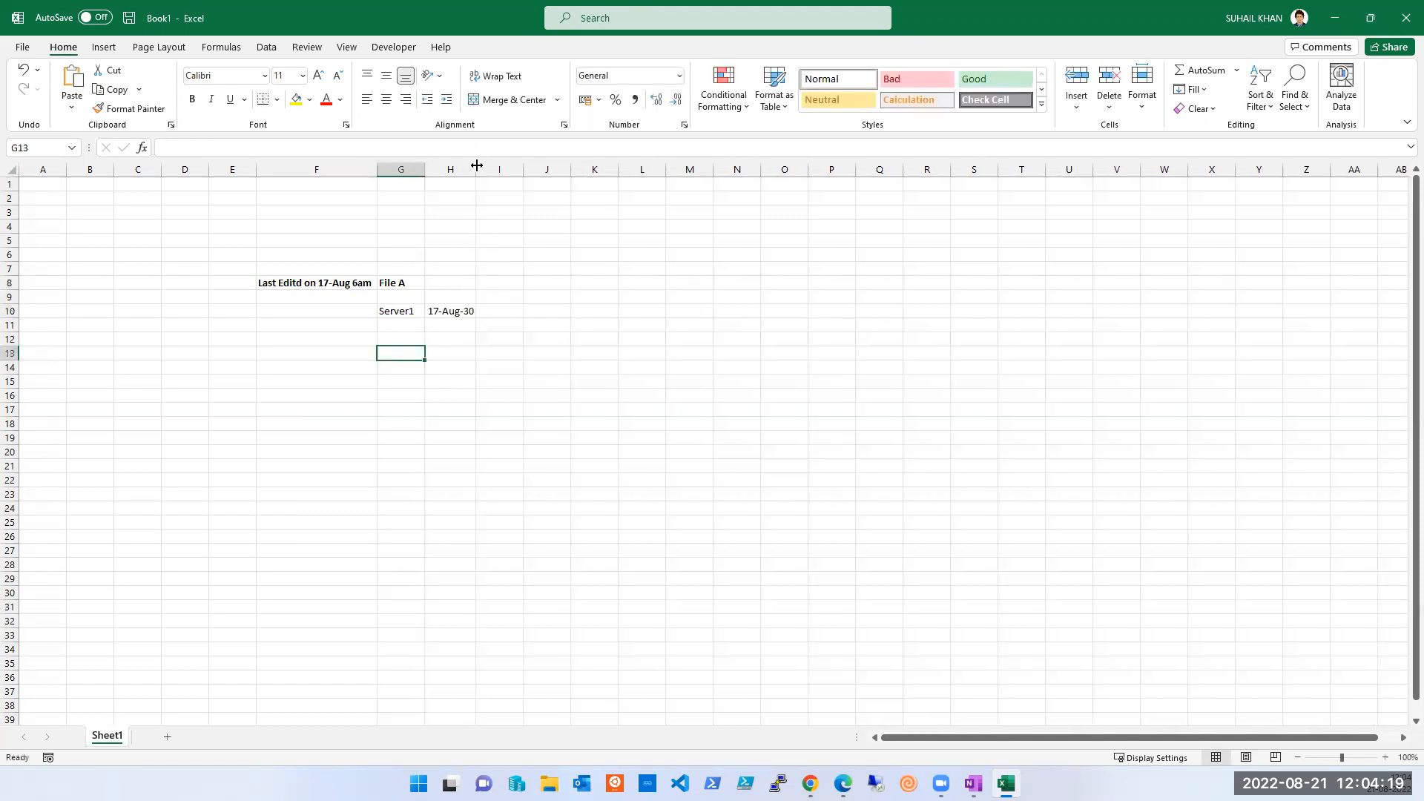
{"action": "left_click", "coordinate": [438, 312]}
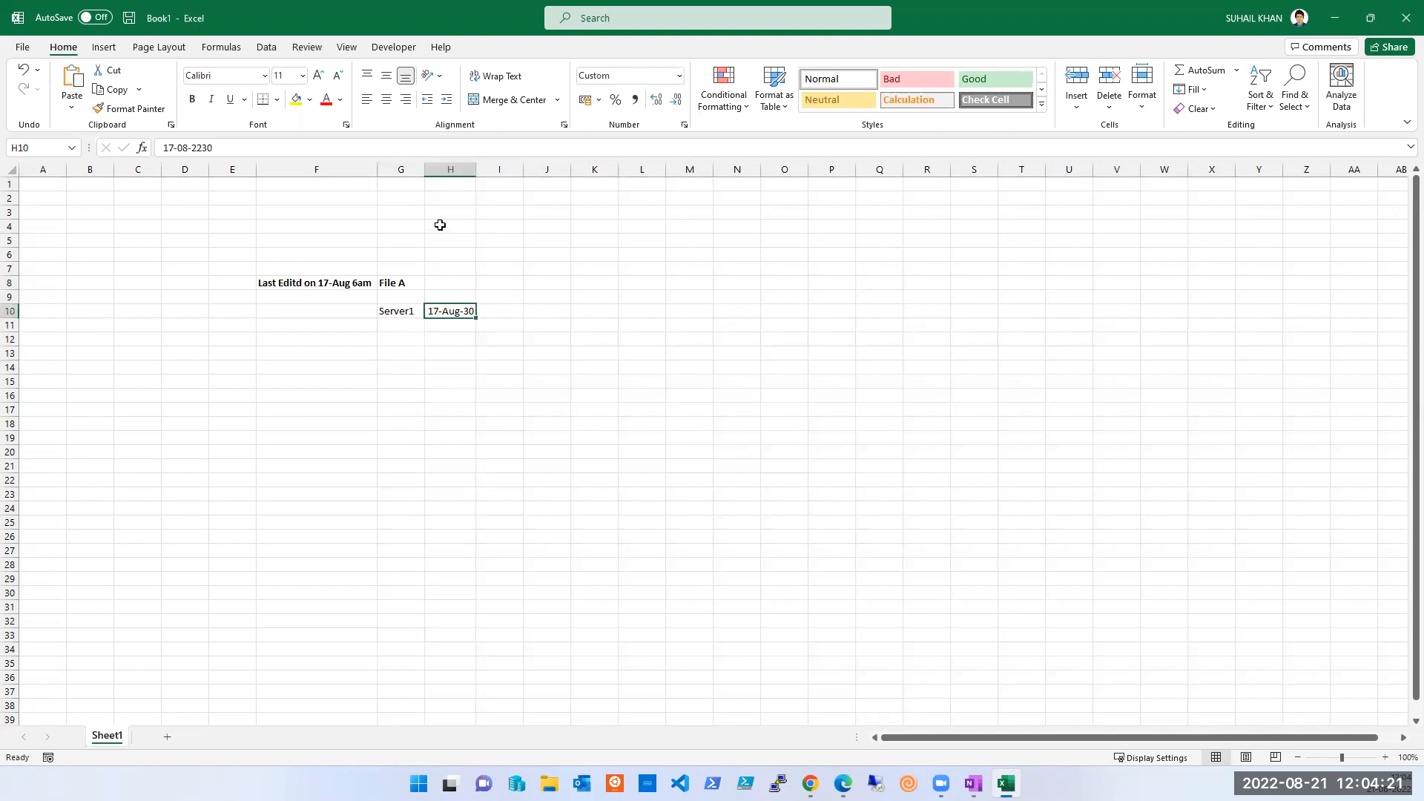
{"action": "left_click", "coordinate": [192, 145]}
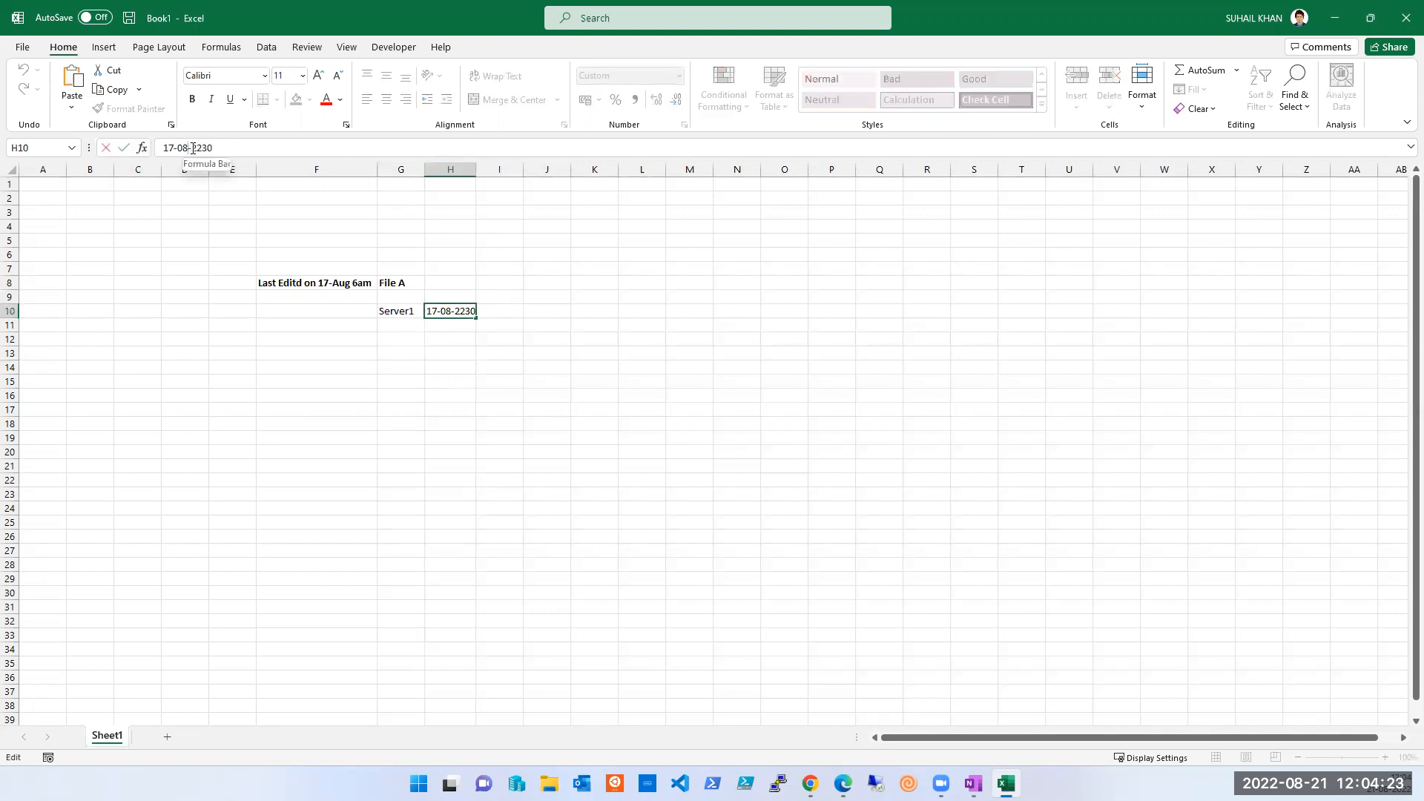
{"action": "key", "text": "BackSpace"}
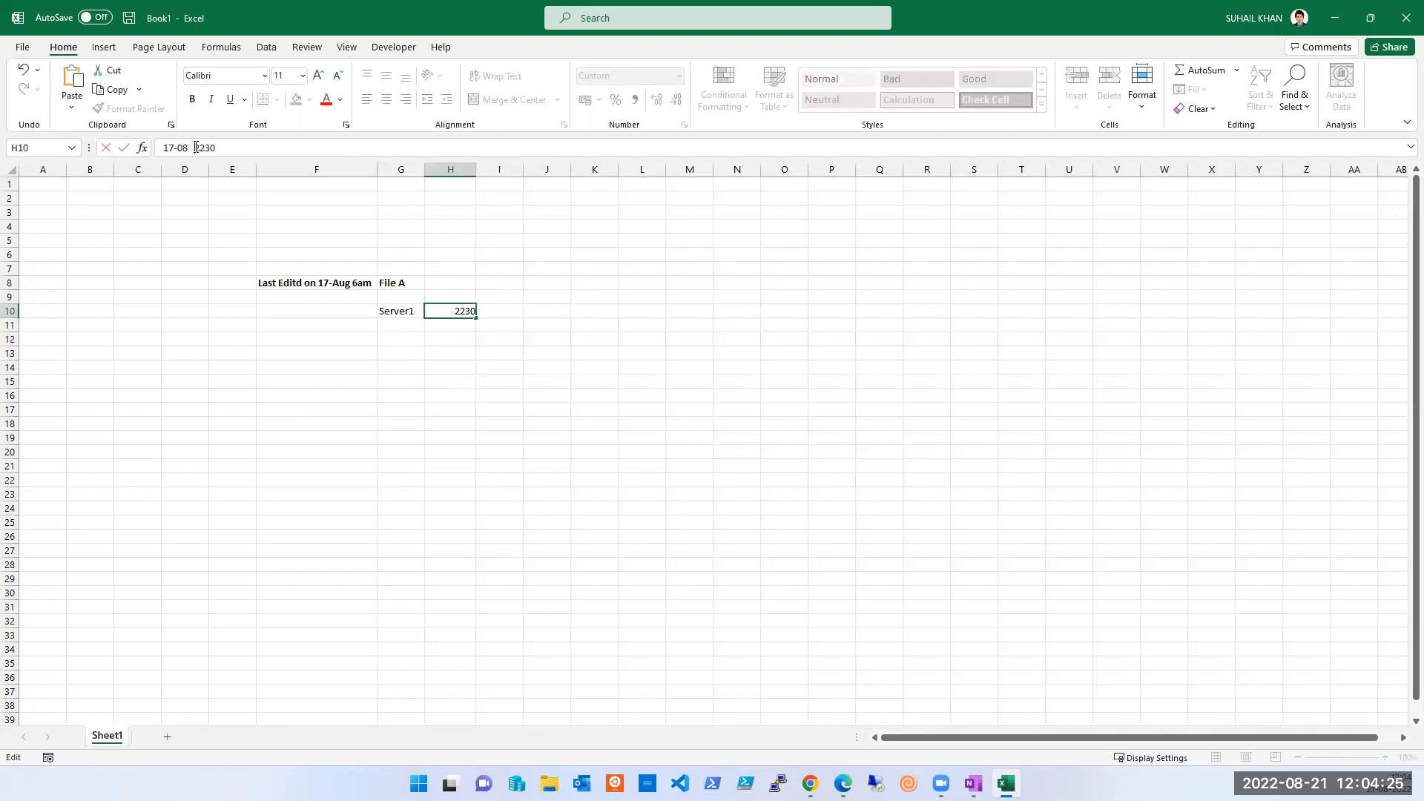
{"action": "key", "text": "Tab"}
{"action": "key", "text": "Left"}
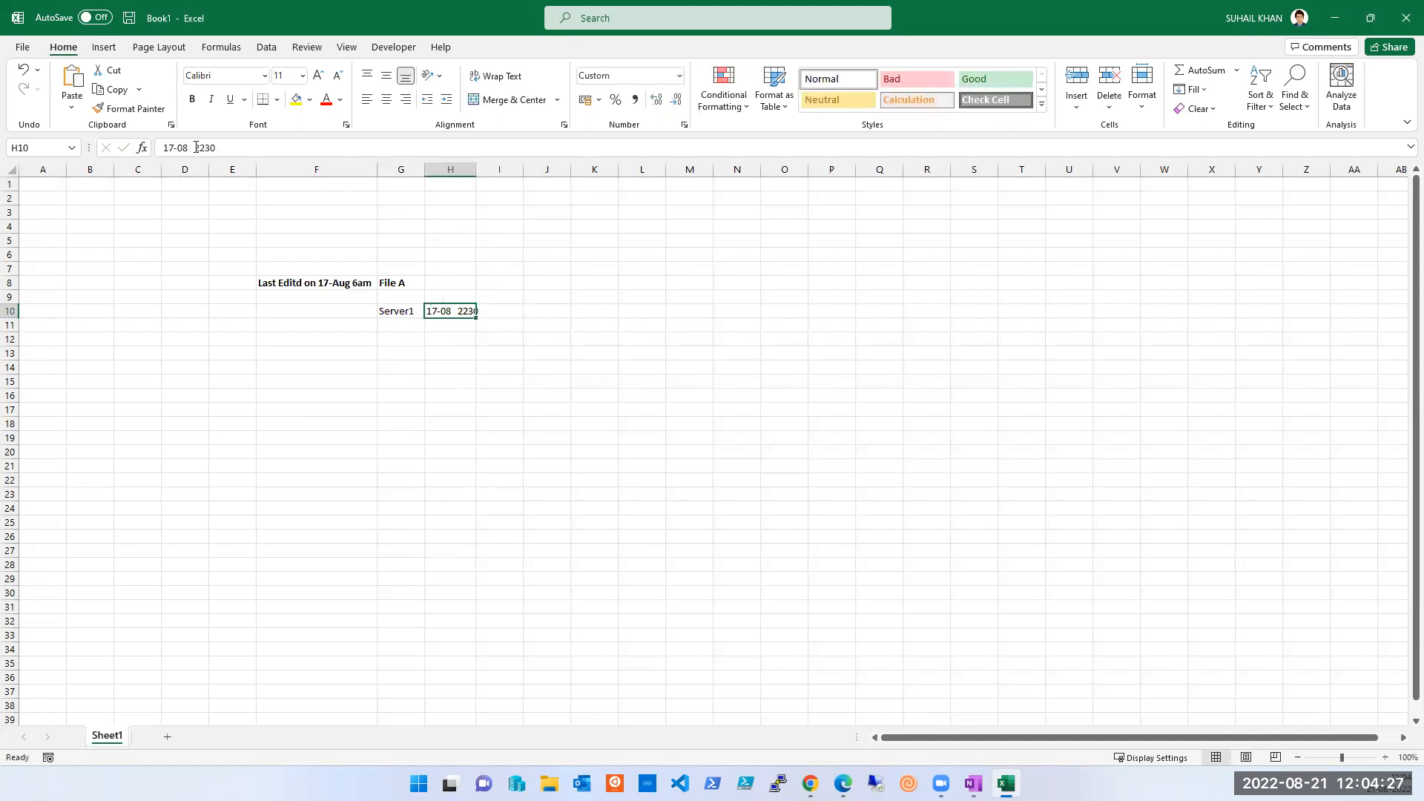
{"action": "double_click", "coordinate": [476, 169]}
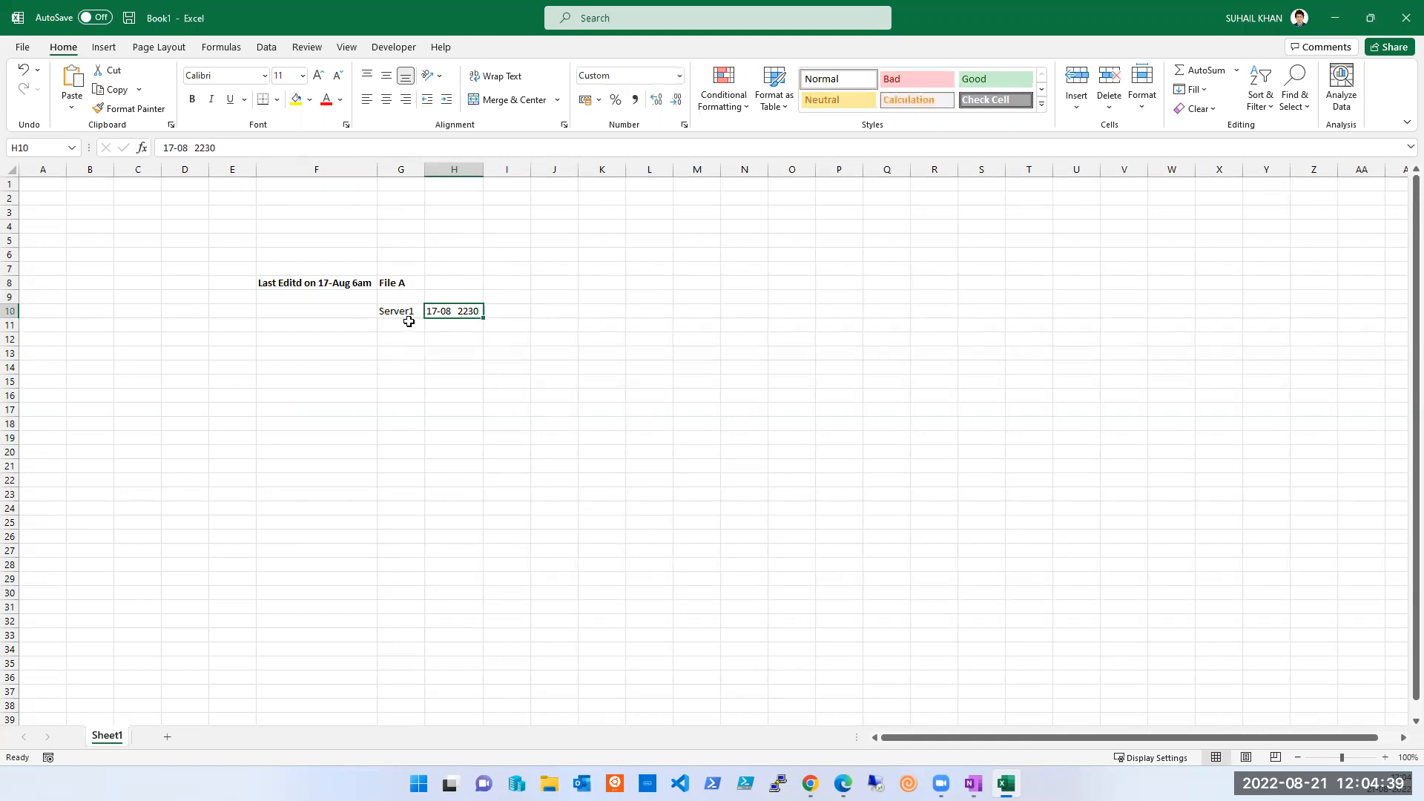
- Bold the row 10 entries and rename Server1 to Backup1
{"action": "key", "text": "shift+Left"}
{"action": "key", "text": "shift+Left"}
{"action": "key", "text": "shift+Right"}
{"action": "key", "text": "ctrl+b"}
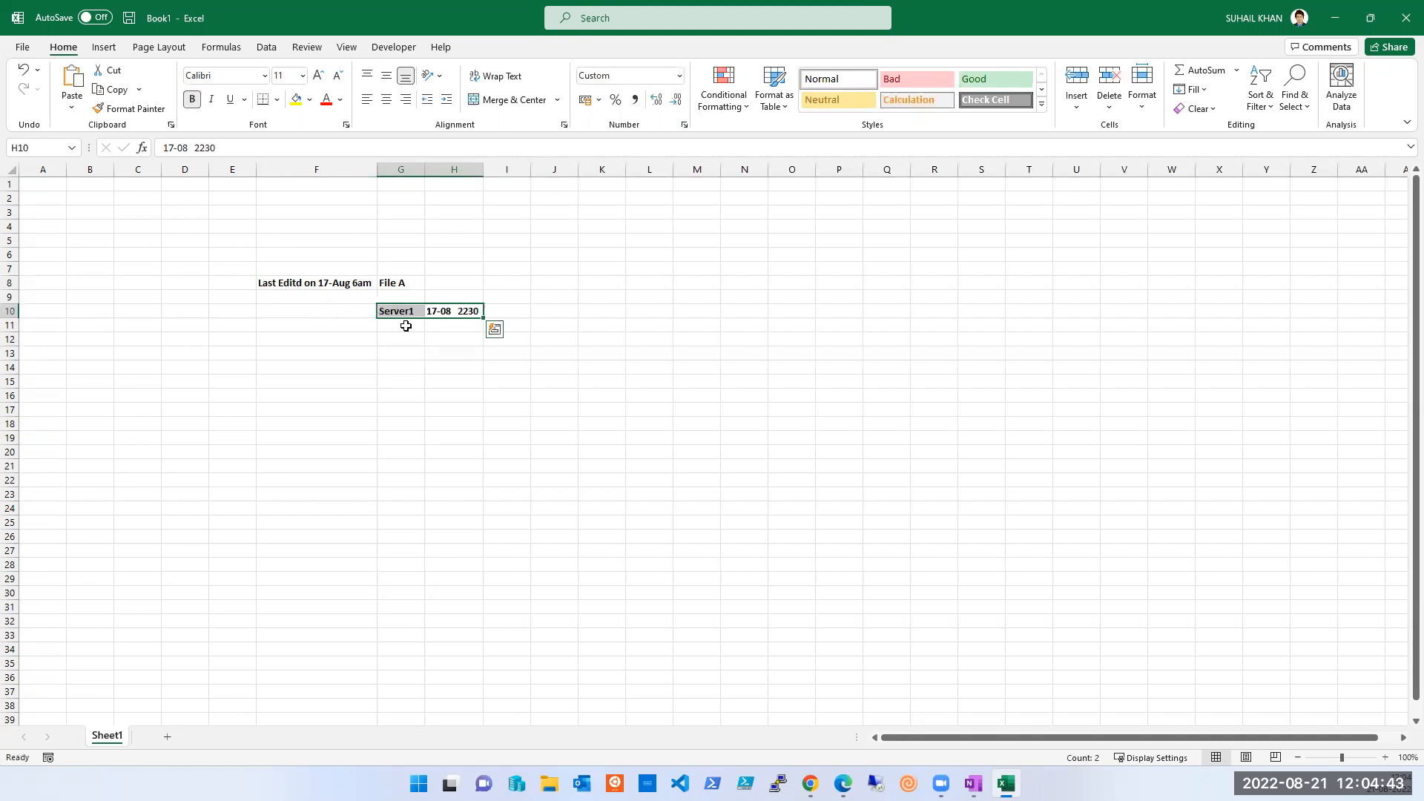
{"action": "key", "text": "Down"}
{"action": "key", "text": "Left"}
{"action": "key", "text": "Up"}
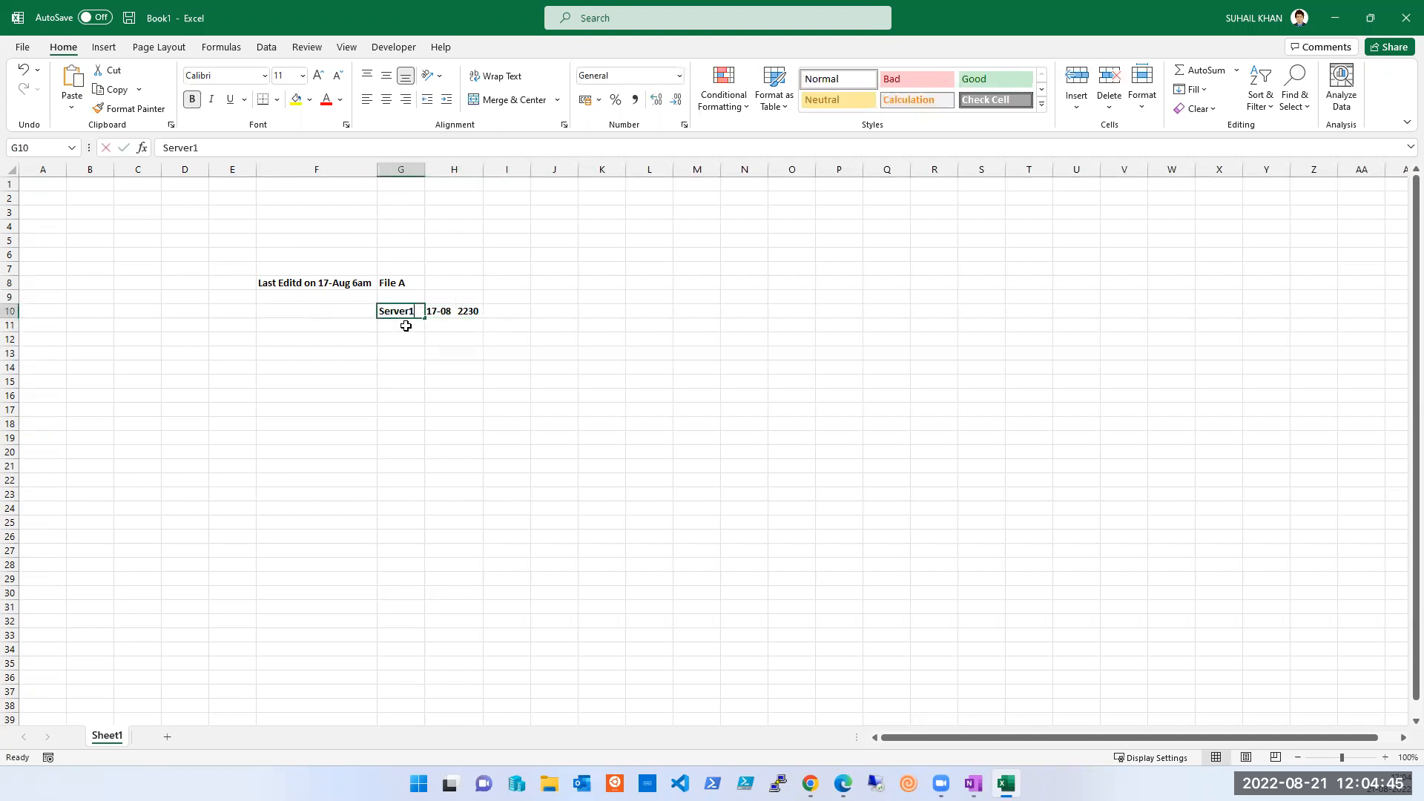
{"action": "type", "text": "Backup1"}
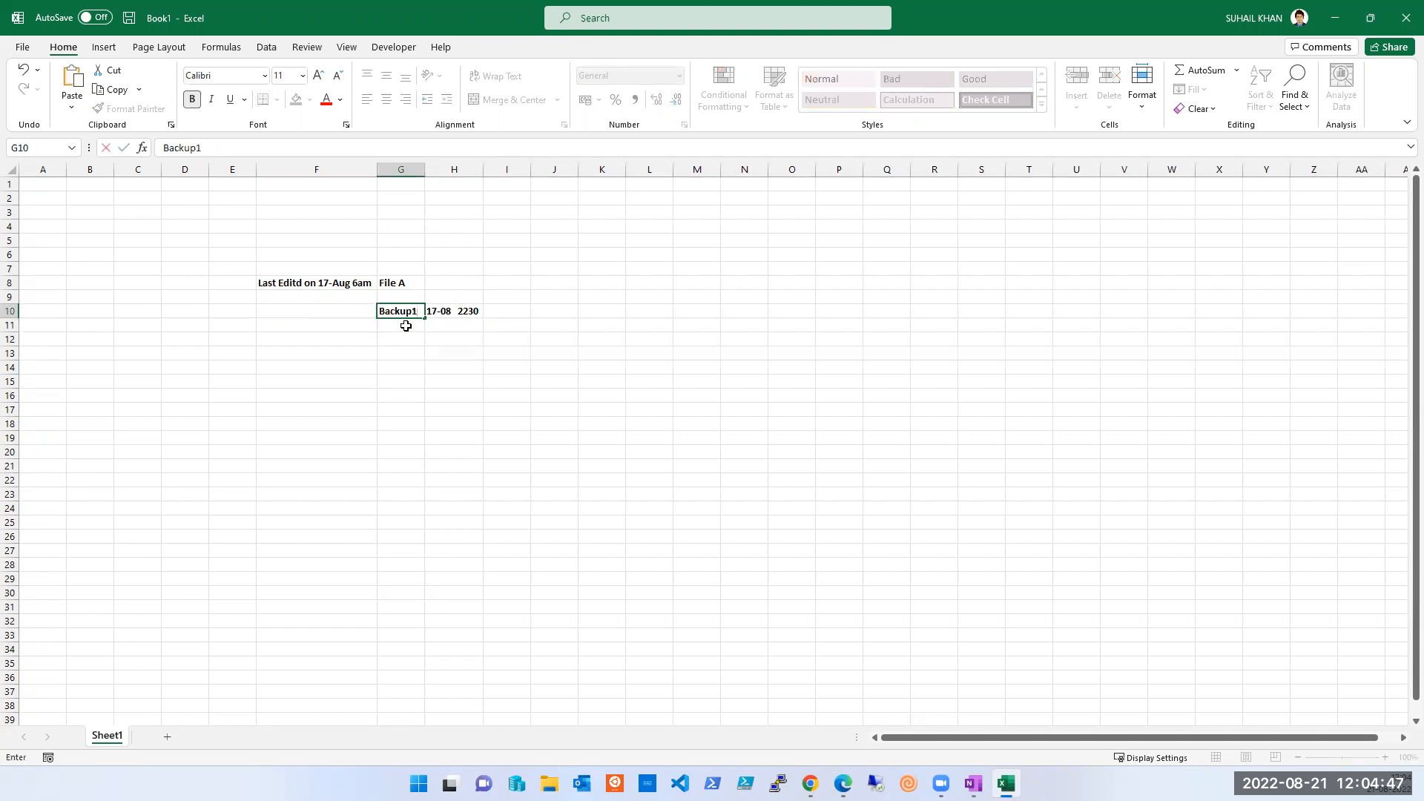
{"action": "key", "text": "Return"}
- Add BAckup2 in G11 dated 18-08 2230 and bold its label
{"action": "type", "text": "BAckup2"}
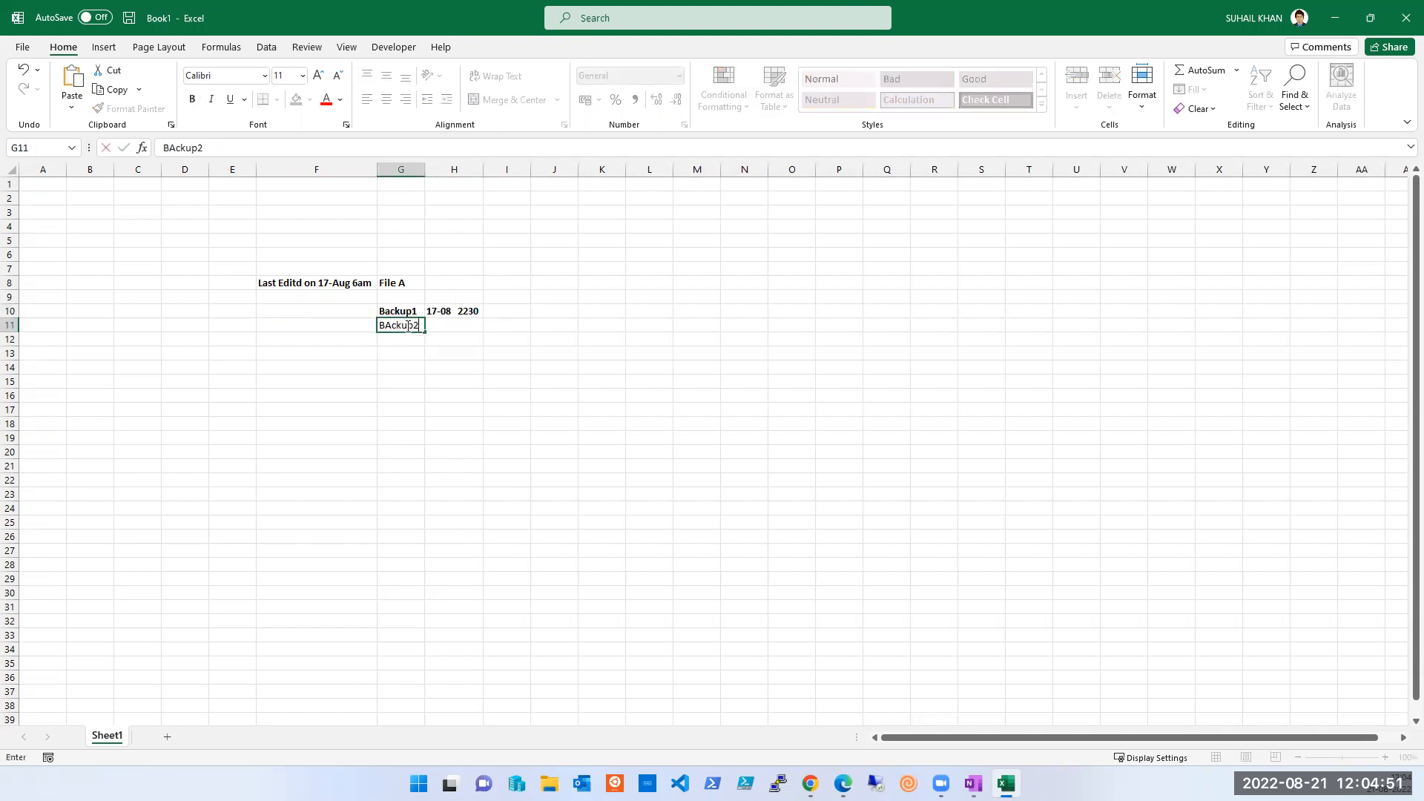
{"action": "key", "text": "Tab"}
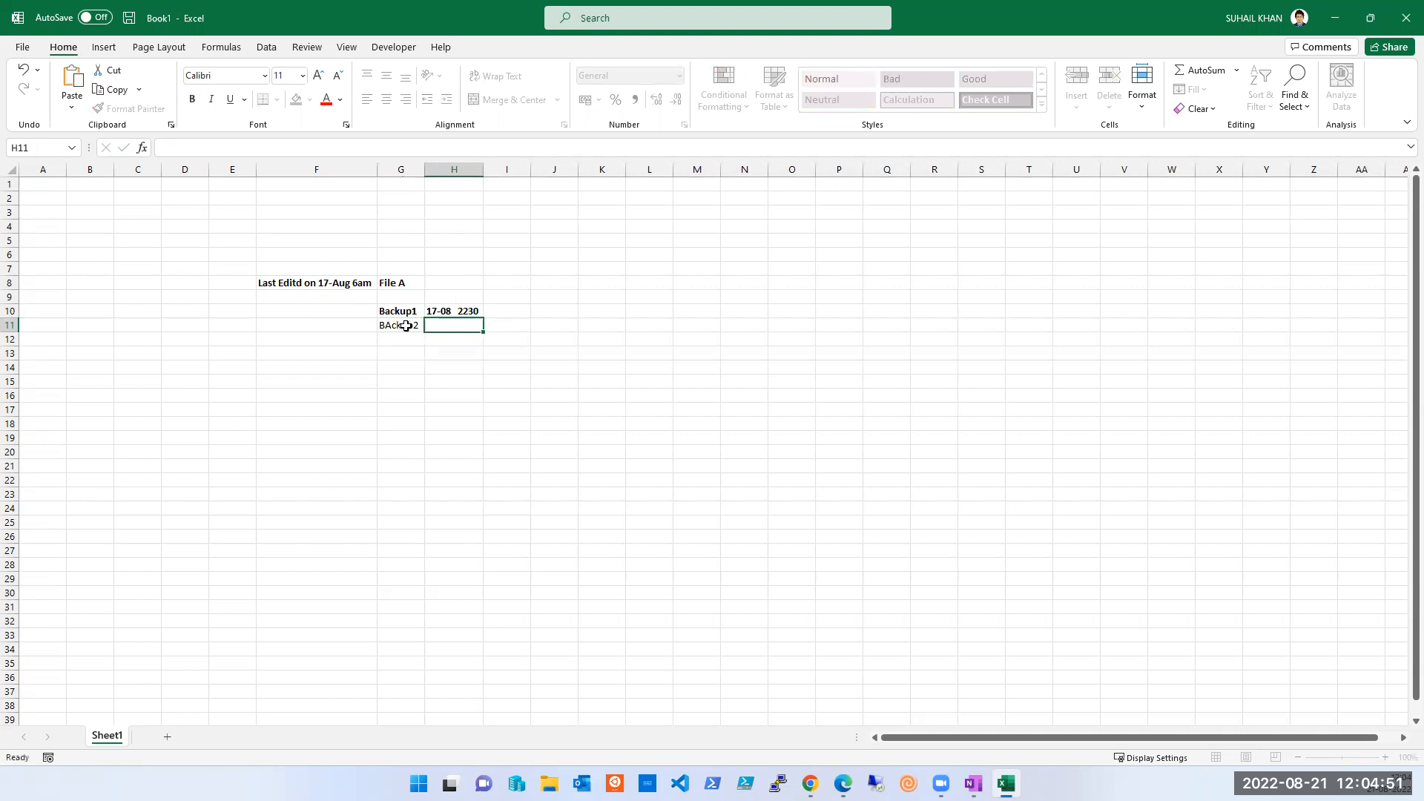
{"action": "key", "text": "ctrl+d"}
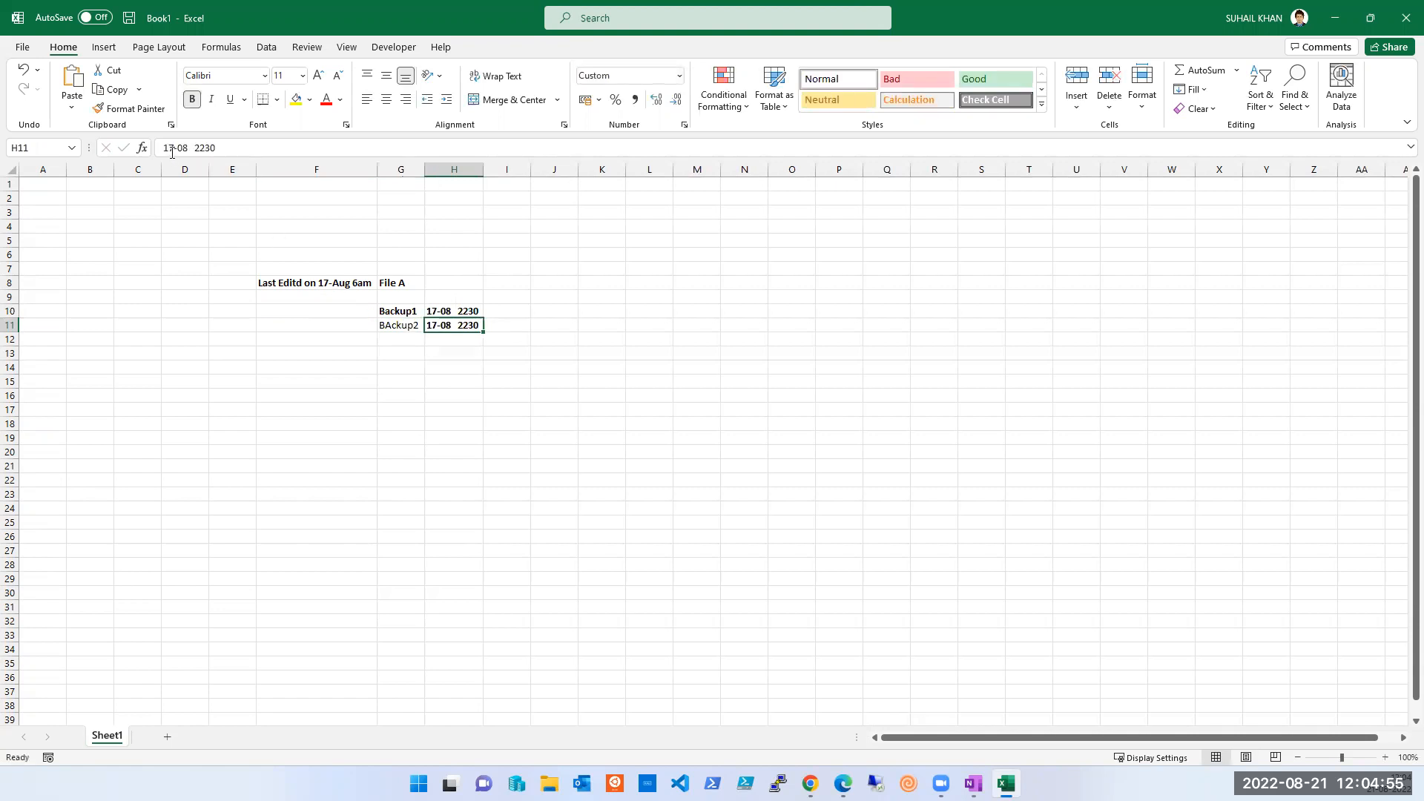
{"action": "left_click", "coordinate": [172, 149]}
{"action": "key", "text": "BackSpace"}
{"action": "type", "text": "8"}
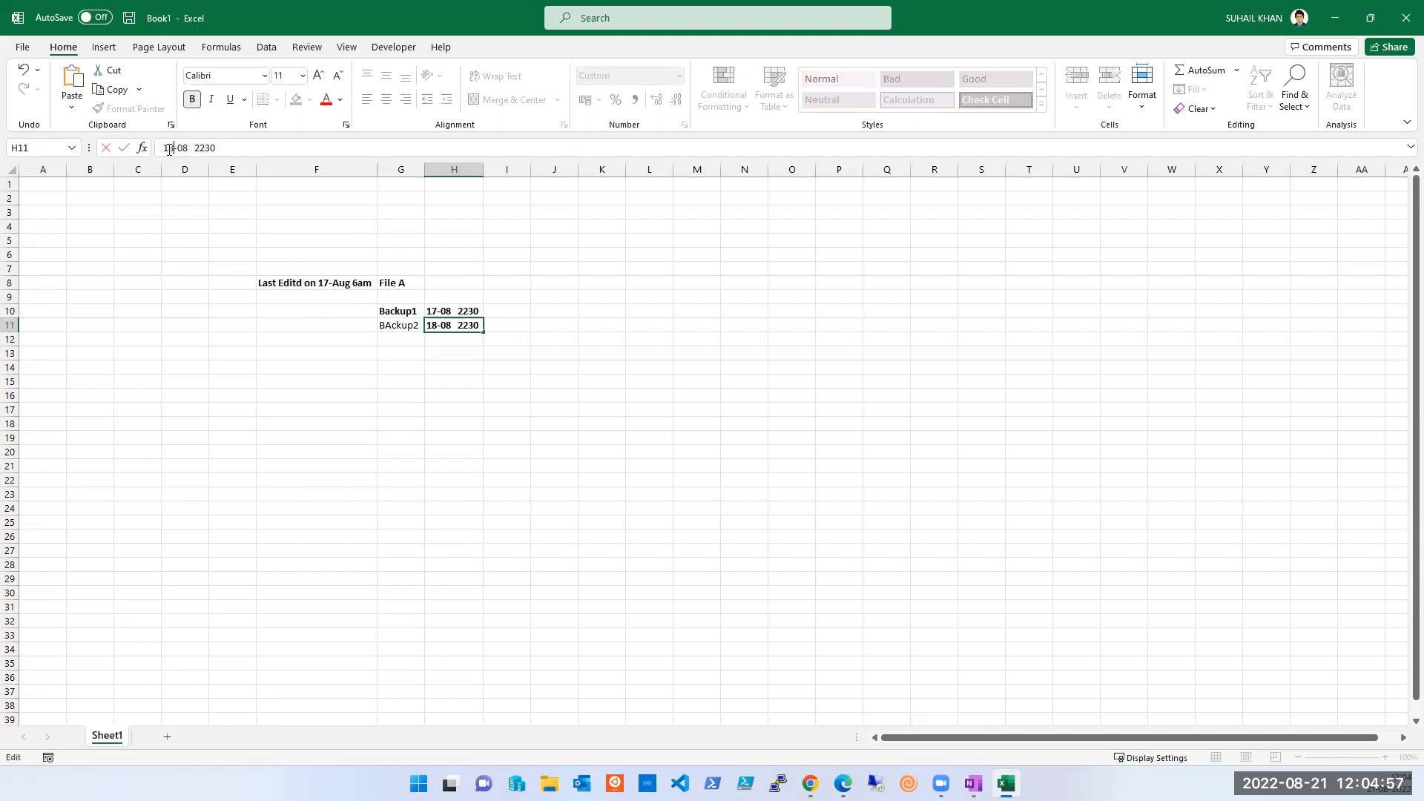
{"action": "key", "text": "Tab"}
{"action": "key", "text": "Left"}
{"action": "key", "text": "Left"}
{"action": "key", "text": "ctrl+b"}
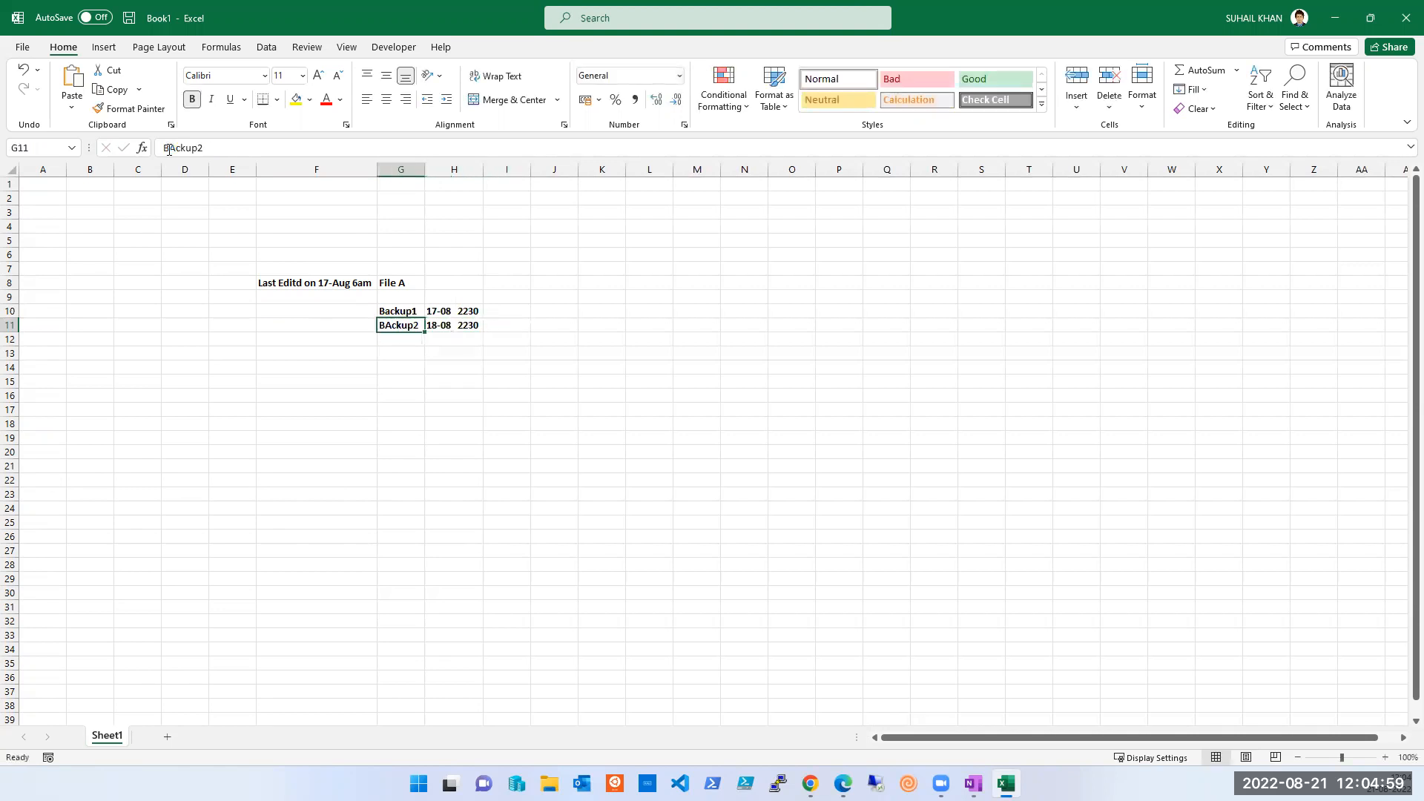
- Check the File A header, F8 note and BAckup2 row, ending at G12
{"action": "key", "text": "Up"}
{"action": "key", "text": "Up"}
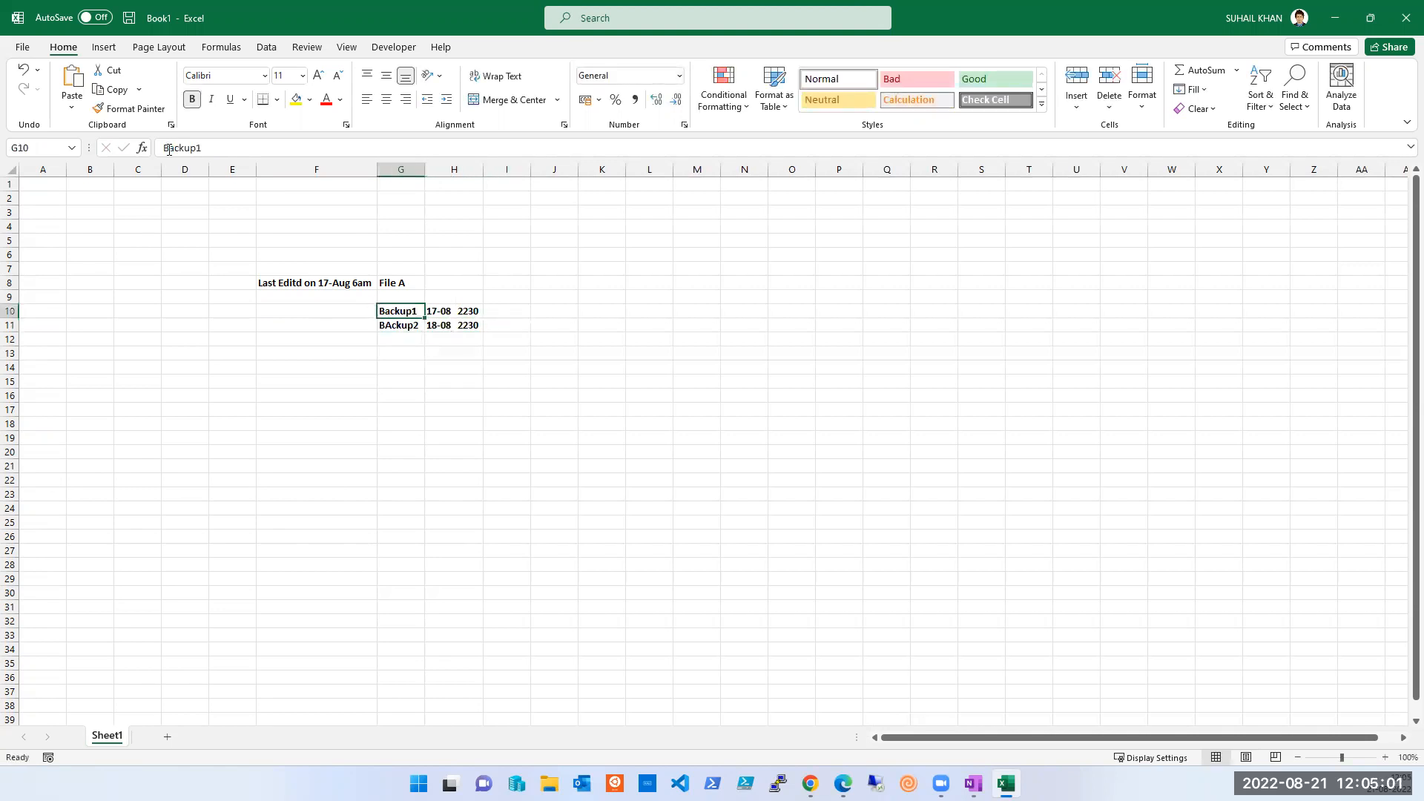
{"action": "key", "text": "Up"}
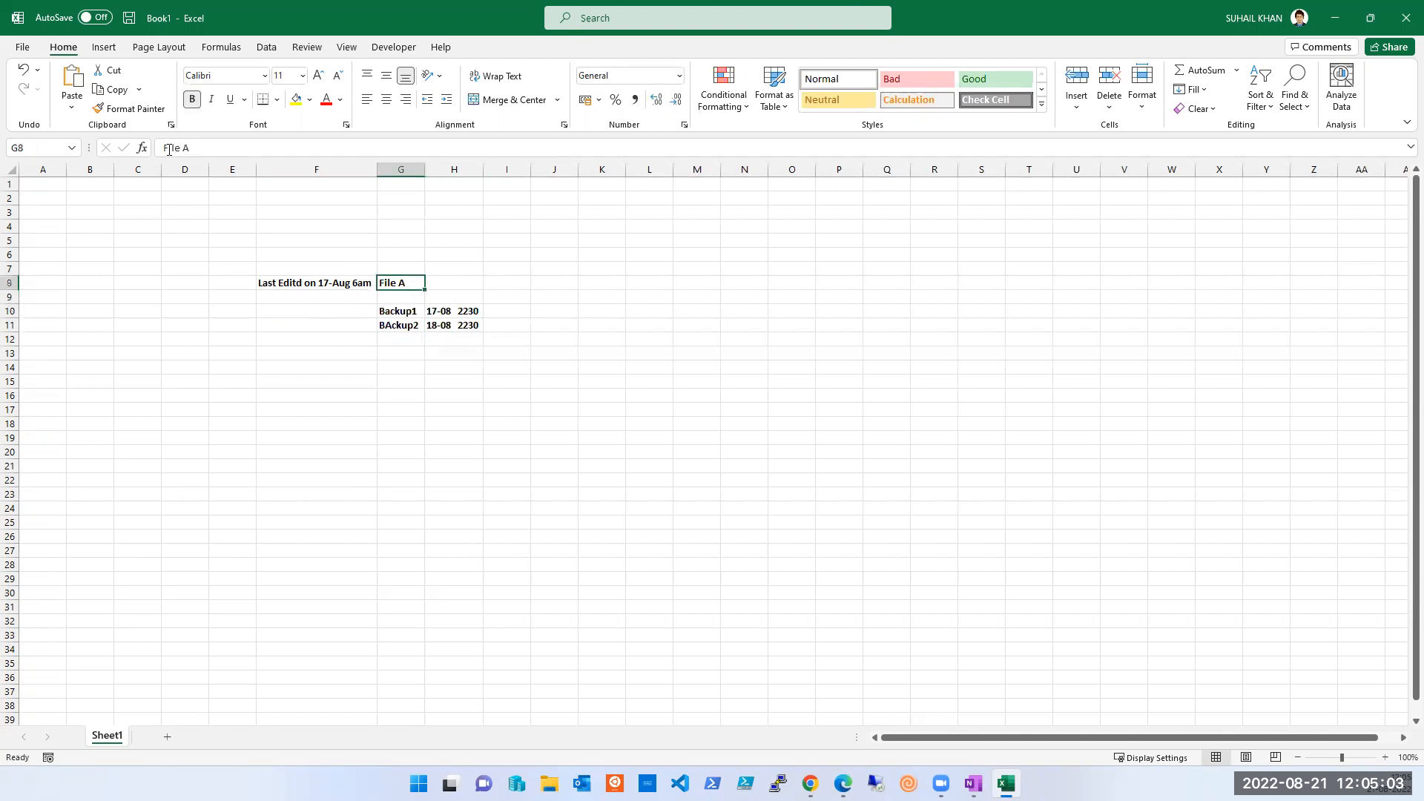
{"action": "key", "text": "Left"}
{"action": "key", "text": "Down"}
{"action": "key", "text": "Down"}
{"action": "key", "text": "Down"}
{"action": "key", "text": "Right"}
{"action": "key", "text": "Right"}
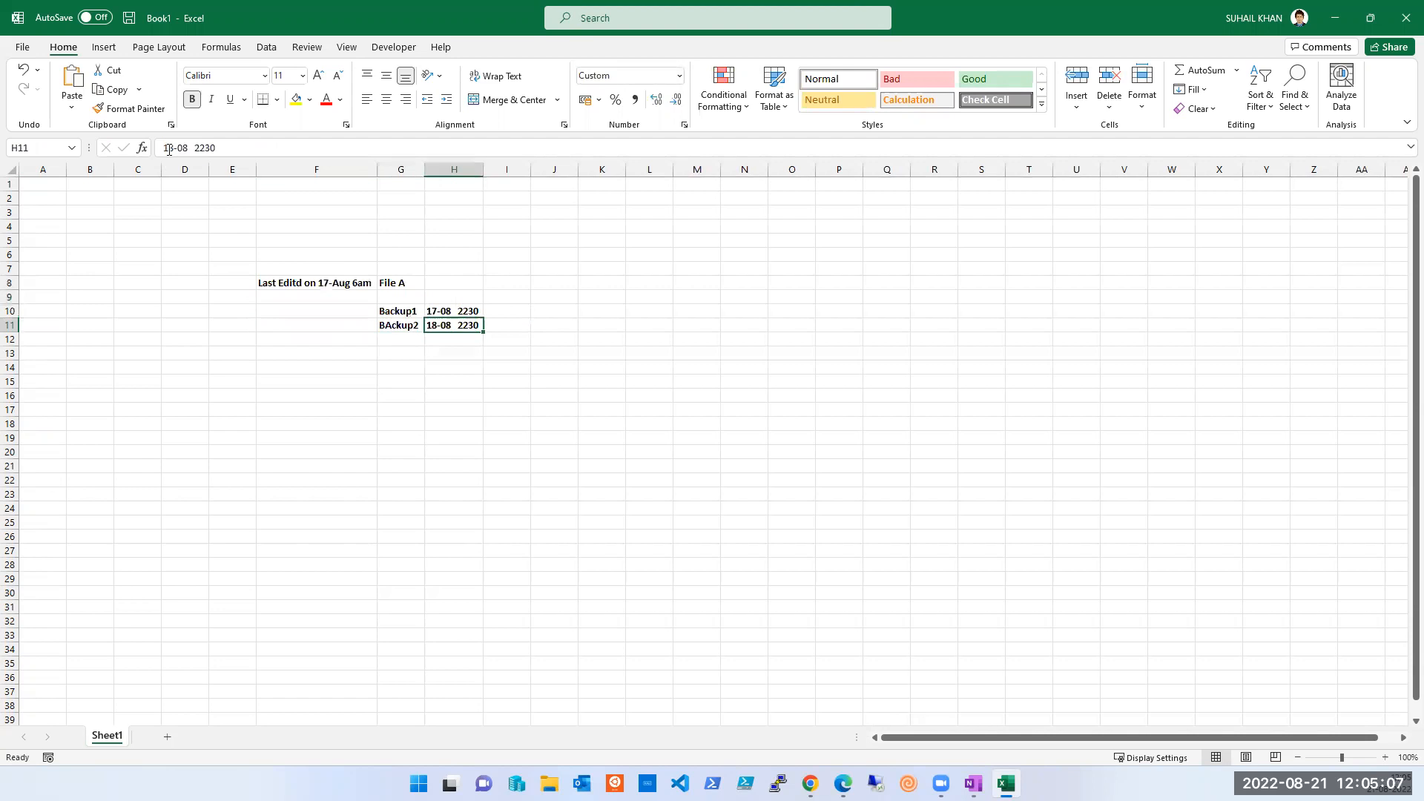
{"action": "key", "text": "Left"}
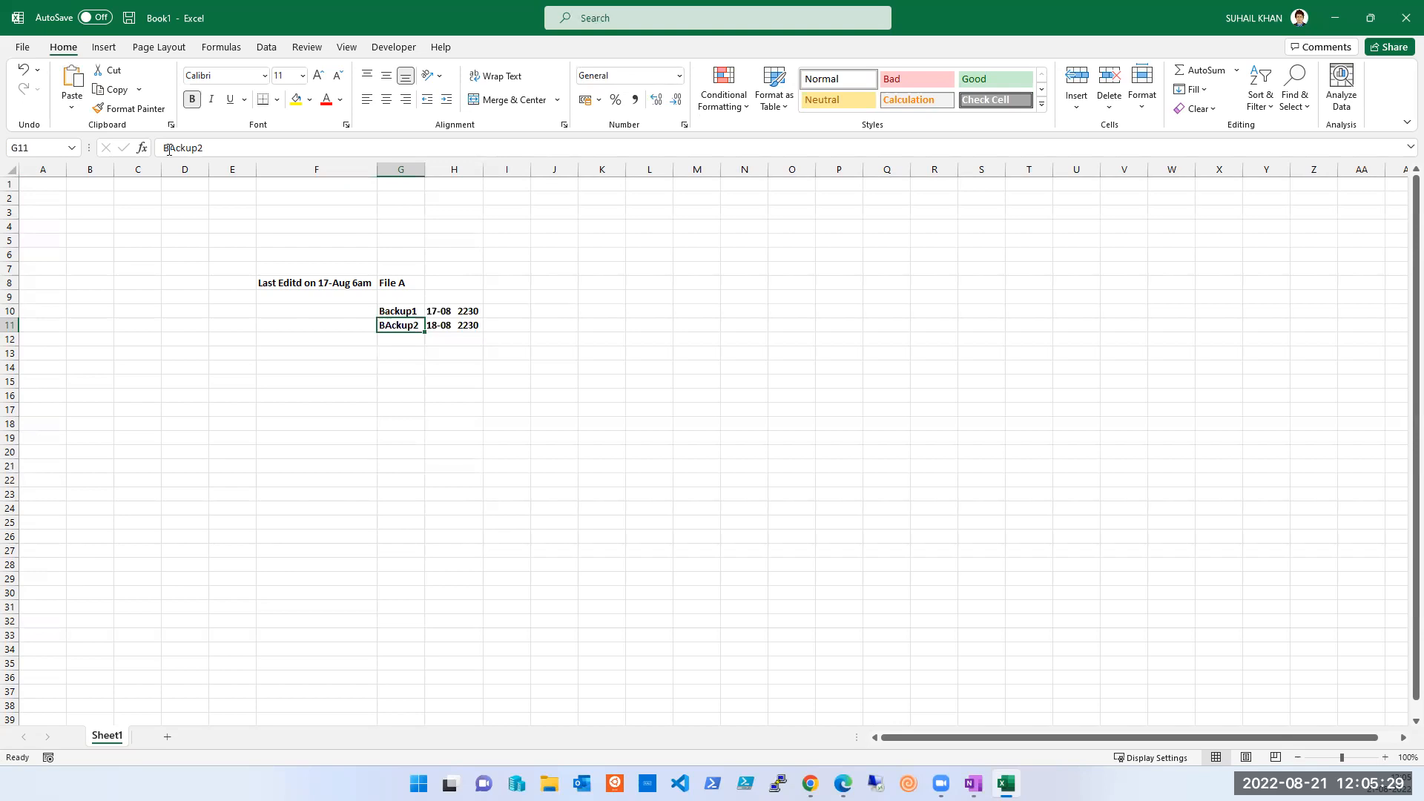
{"action": "key", "text": "Down"}
- Add BAckup3 in G12 dated 19-08 2230 by filling down and editing
{"action": "key", "text": "ctrl+d"}
{"action": "key", "text": "F2"}
{"action": "key", "text": "BackSpace"}
{"action": "type", "text": "3"}
{"action": "key", "text": "Tab"}
{"action": "key", "text": "ctrl+d"}
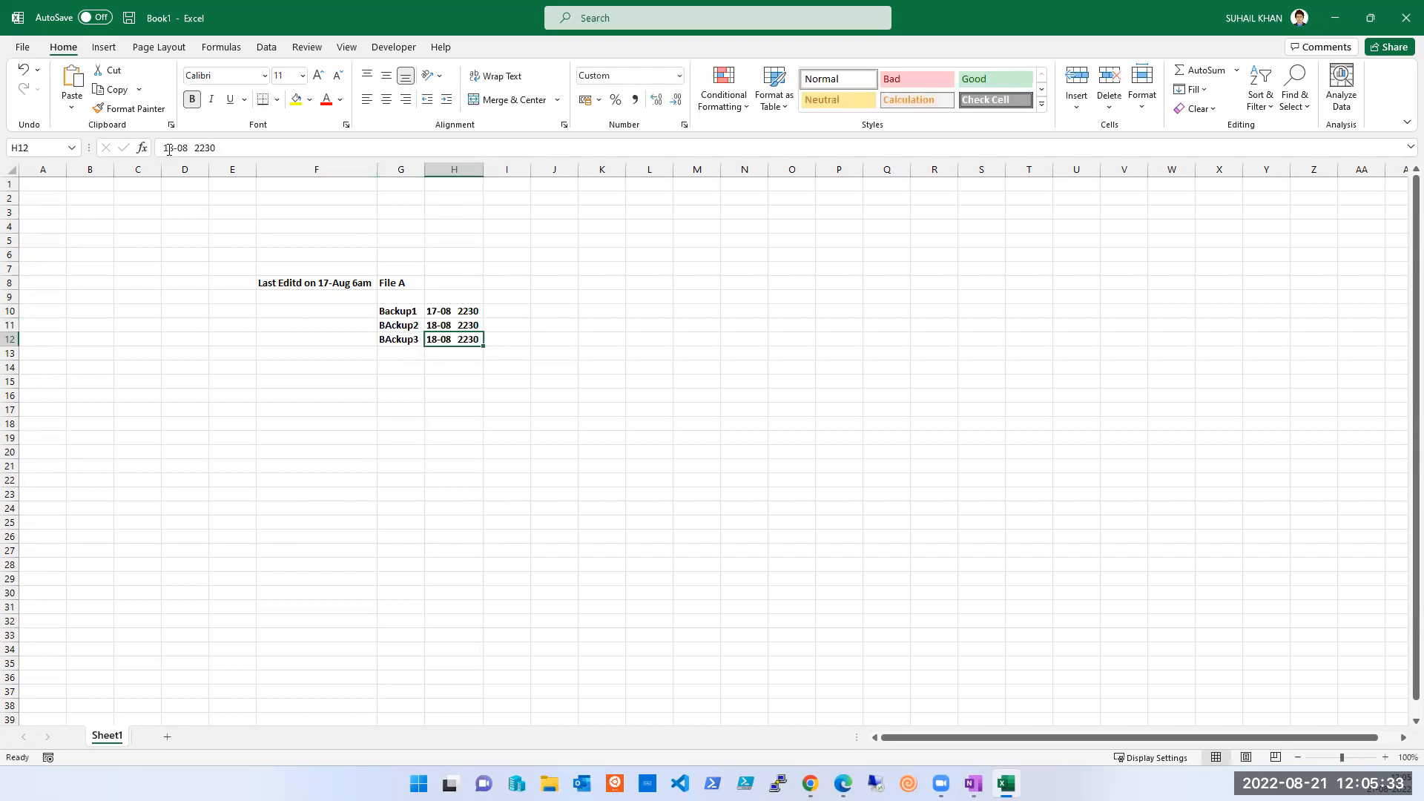
{"action": "left_click", "coordinate": [172, 146]}
{"action": "key", "text": "BackSpace"}
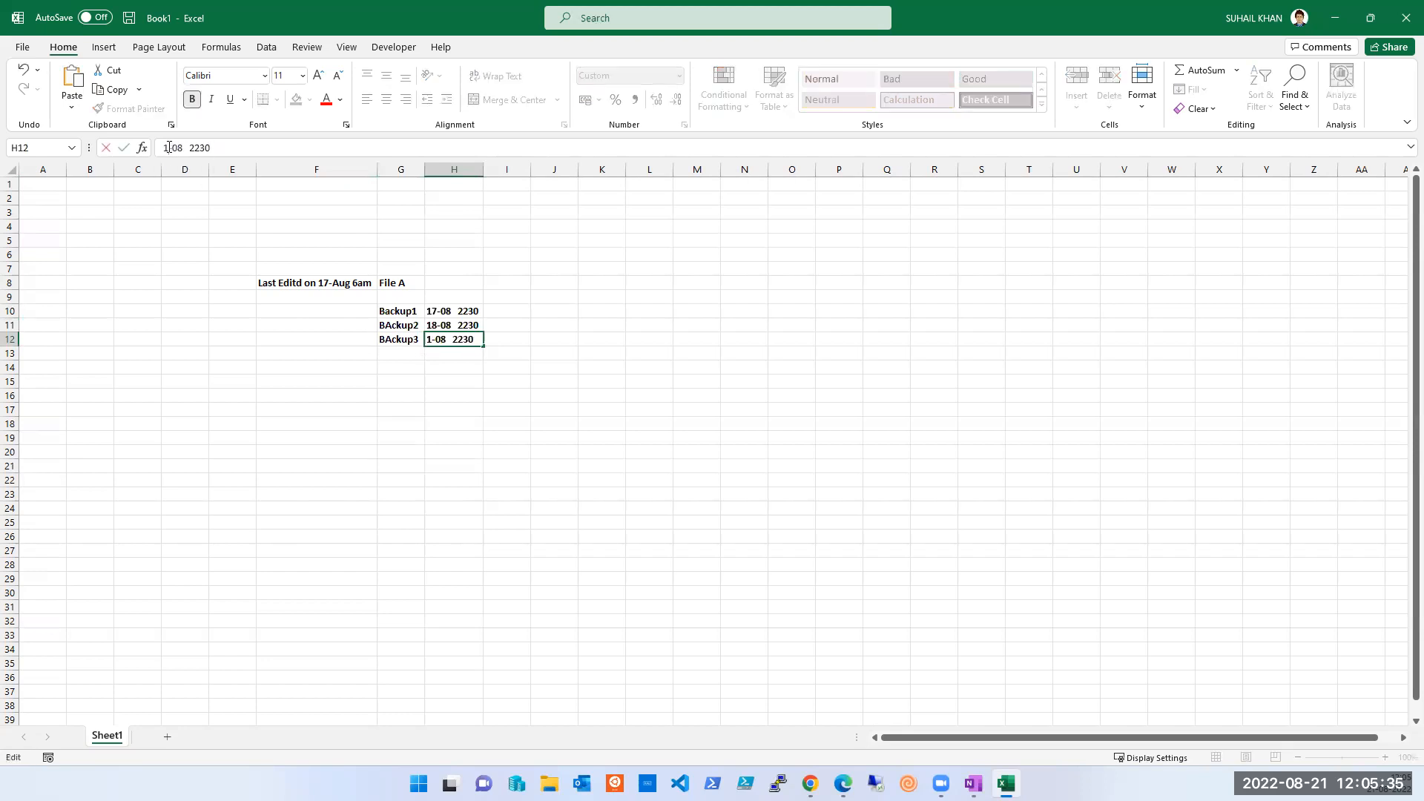
{"action": "type", "text": "9"}
{"action": "key", "text": "Tab"}
{"action": "key", "text": "Return"}
- Add BAckup4 in G13 dated 20-08 2230
{"action": "key", "text": "ctrl+d"}
{"action": "key", "text": "F2"}
{"action": "key", "text": "BackSpace"}
{"action": "type", "text": "4"}
{"action": "key", "text": "Tab"}
{"action": "key", "text": "ctrl+d"}
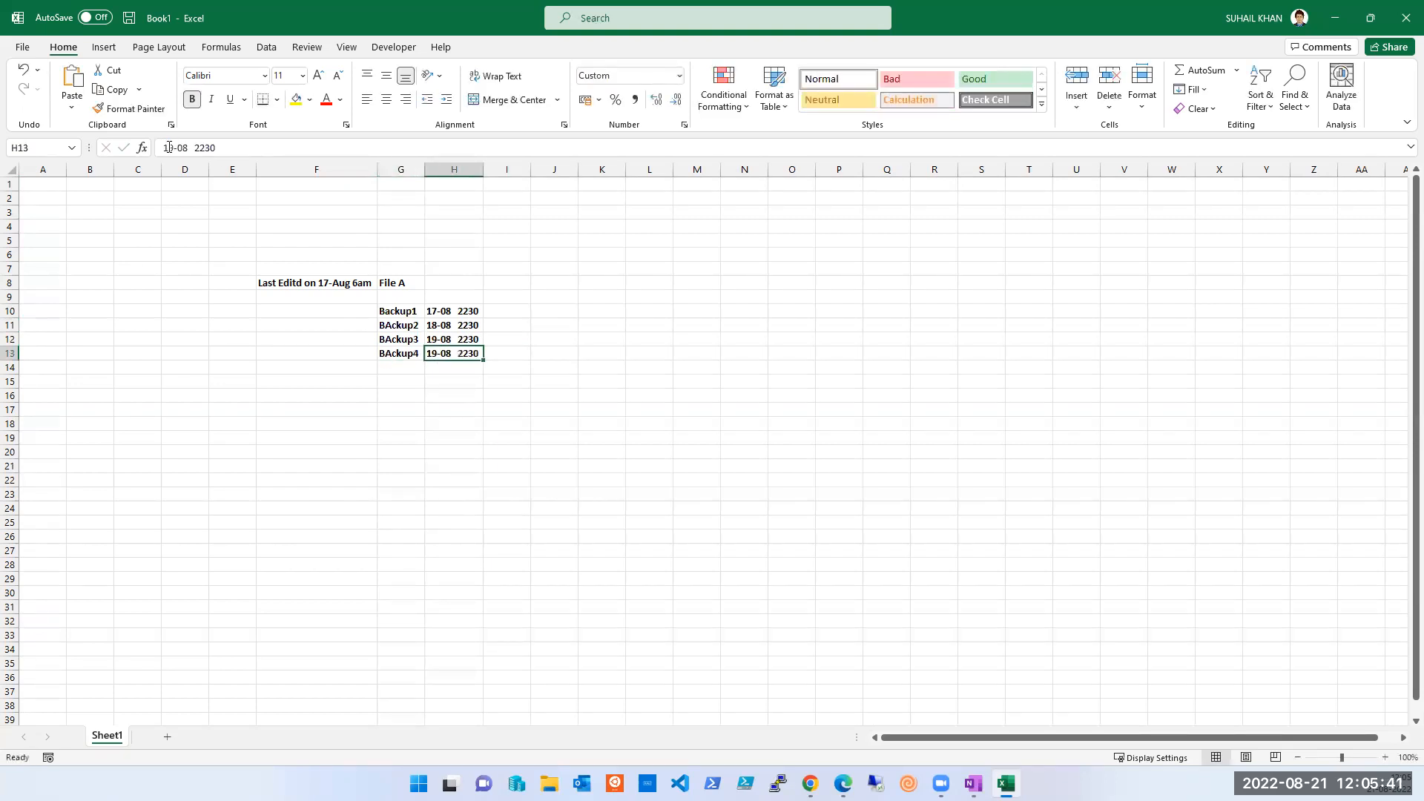
{"action": "key", "text": "F2"}
{"action": "key", "text": "Delete"}
{"action": "type", "text": "2"}
{"action": "key", "text": "Delete"}
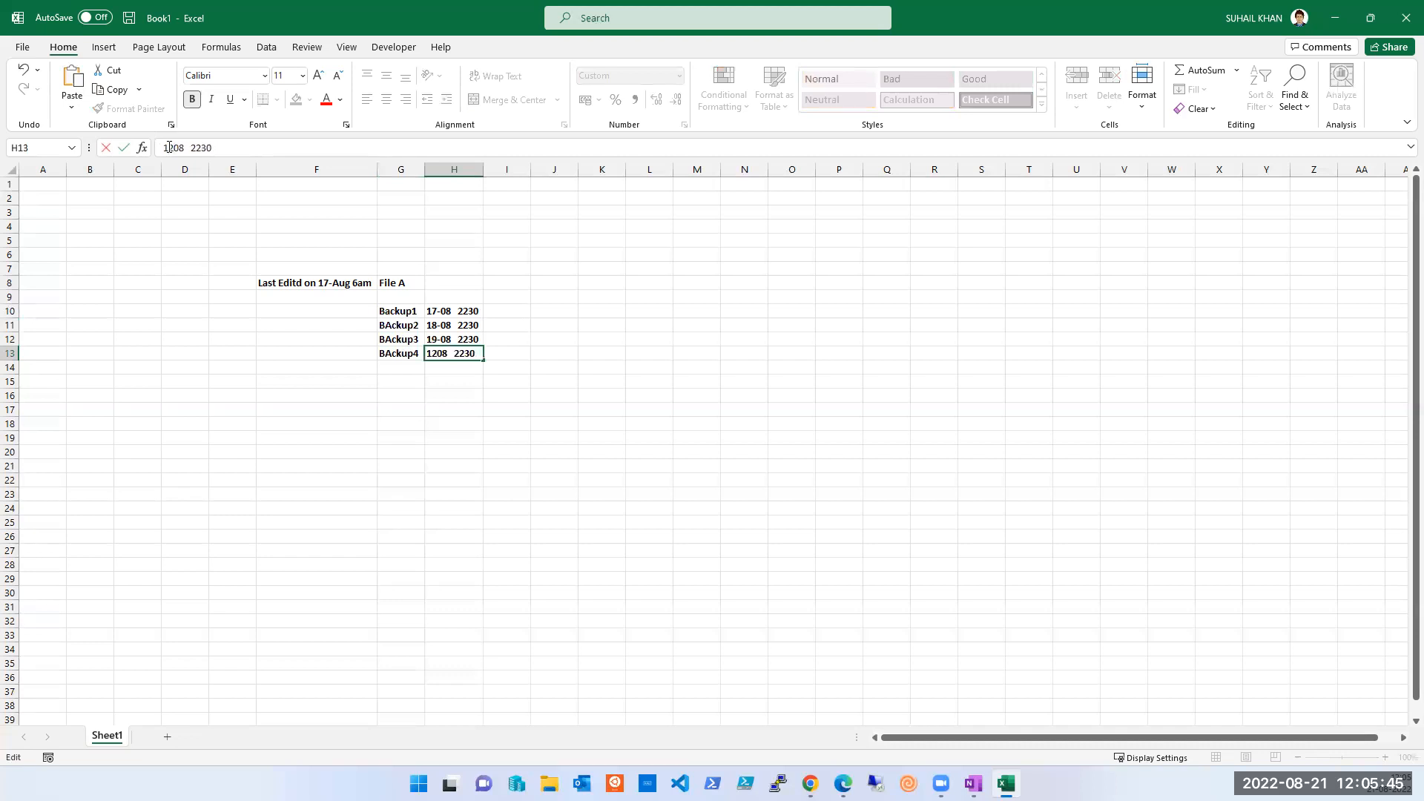
{"action": "key", "text": "BackSpace"}
{"action": "key", "text": "BackSpace"}
{"action": "type", "text": "20-"}
{"action": "key", "text": "Tab"}
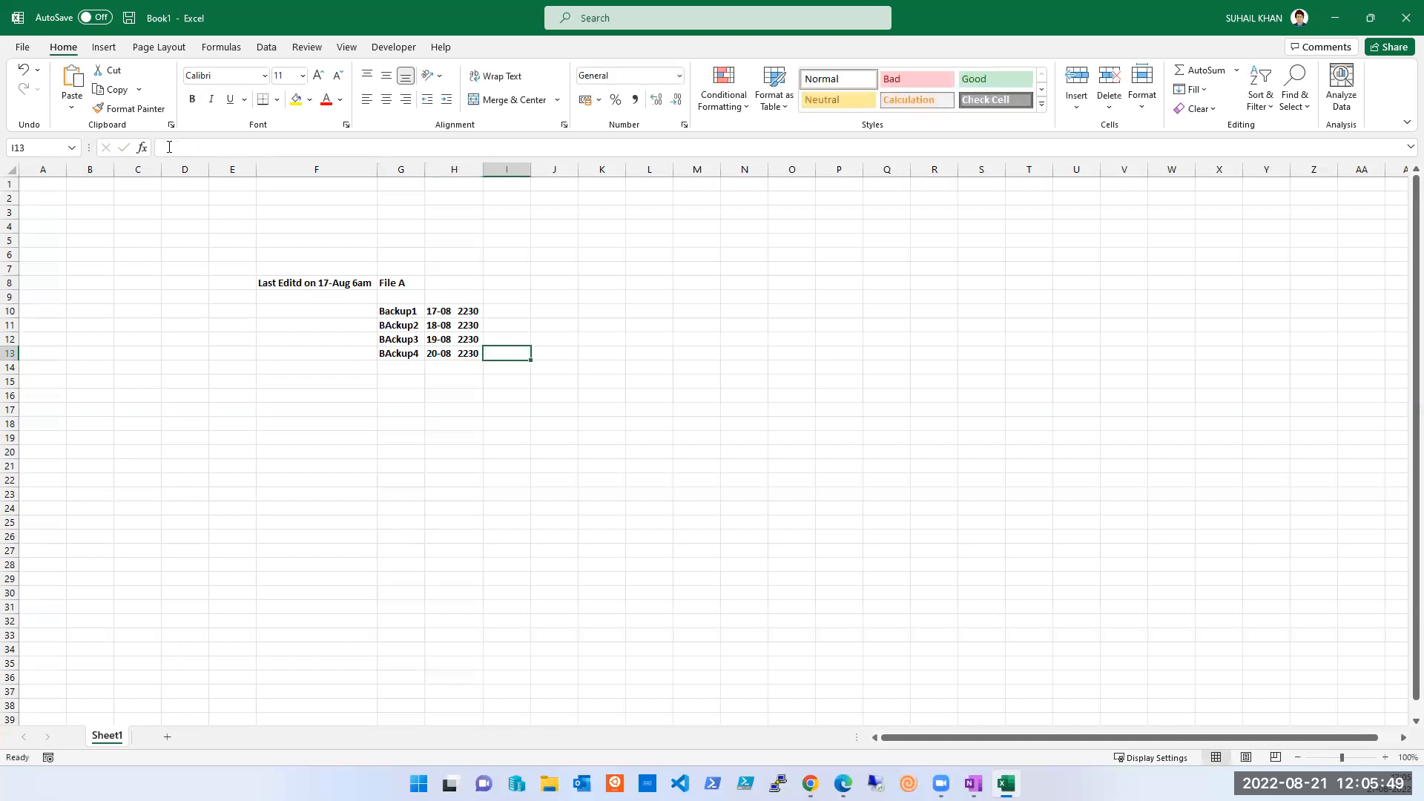
{"action": "left_click", "coordinate": [351, 393]}
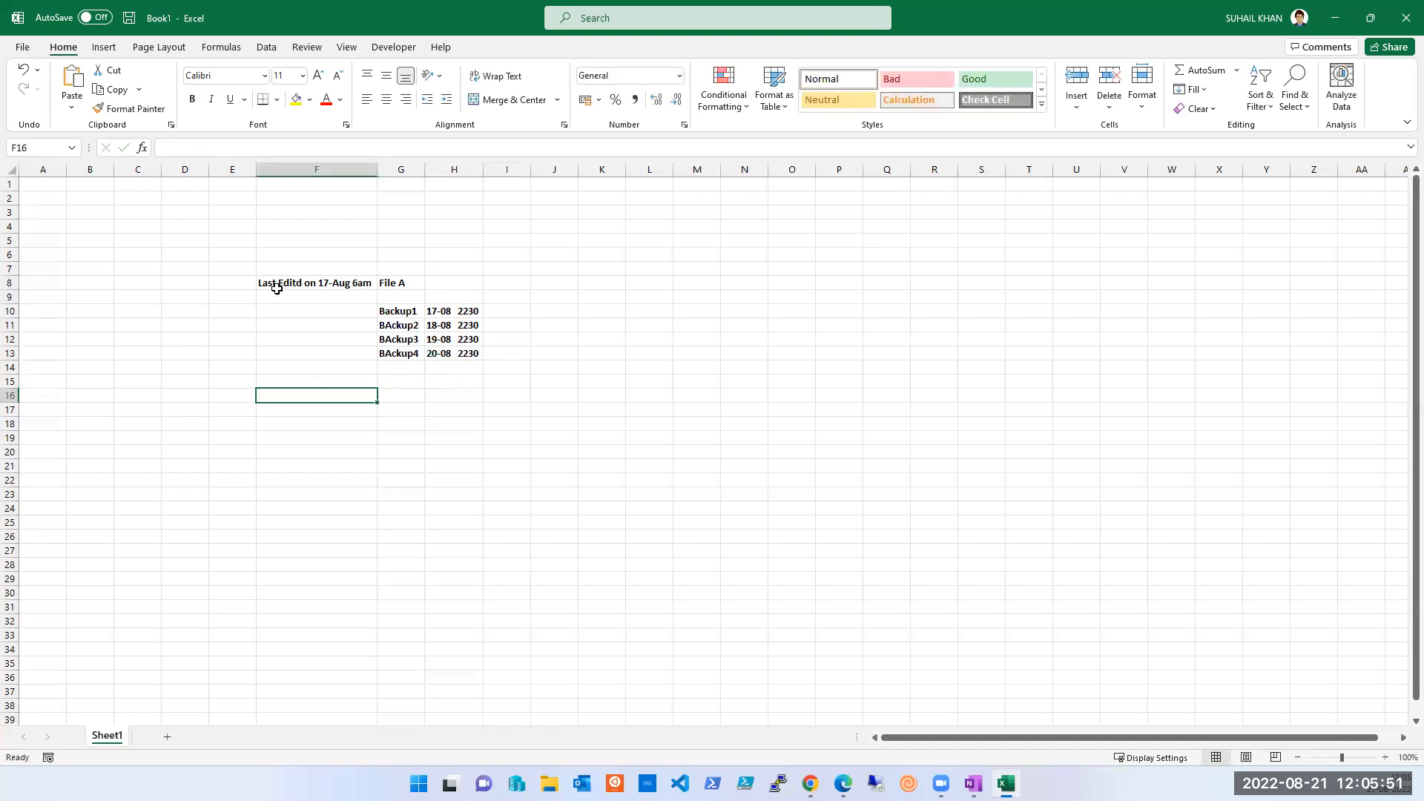
- Take a screen capture of the sheet area holding the backup list
{"action": "left_click_drag", "start_coordinate": [274, 285], "coordinate": [417, 348]}
{"action": "left_click", "coordinate": [704, 524]}
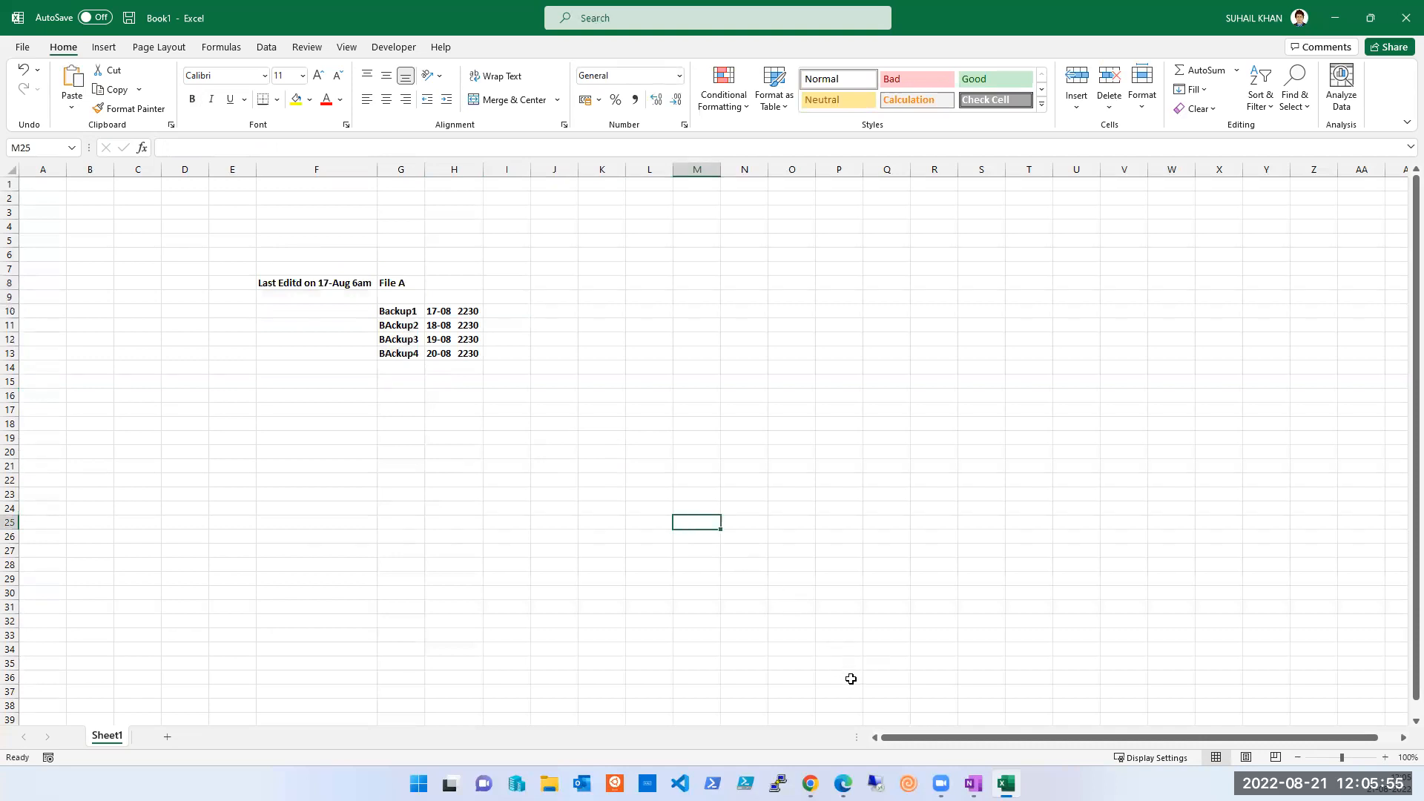
{"action": "key", "text": "super"}
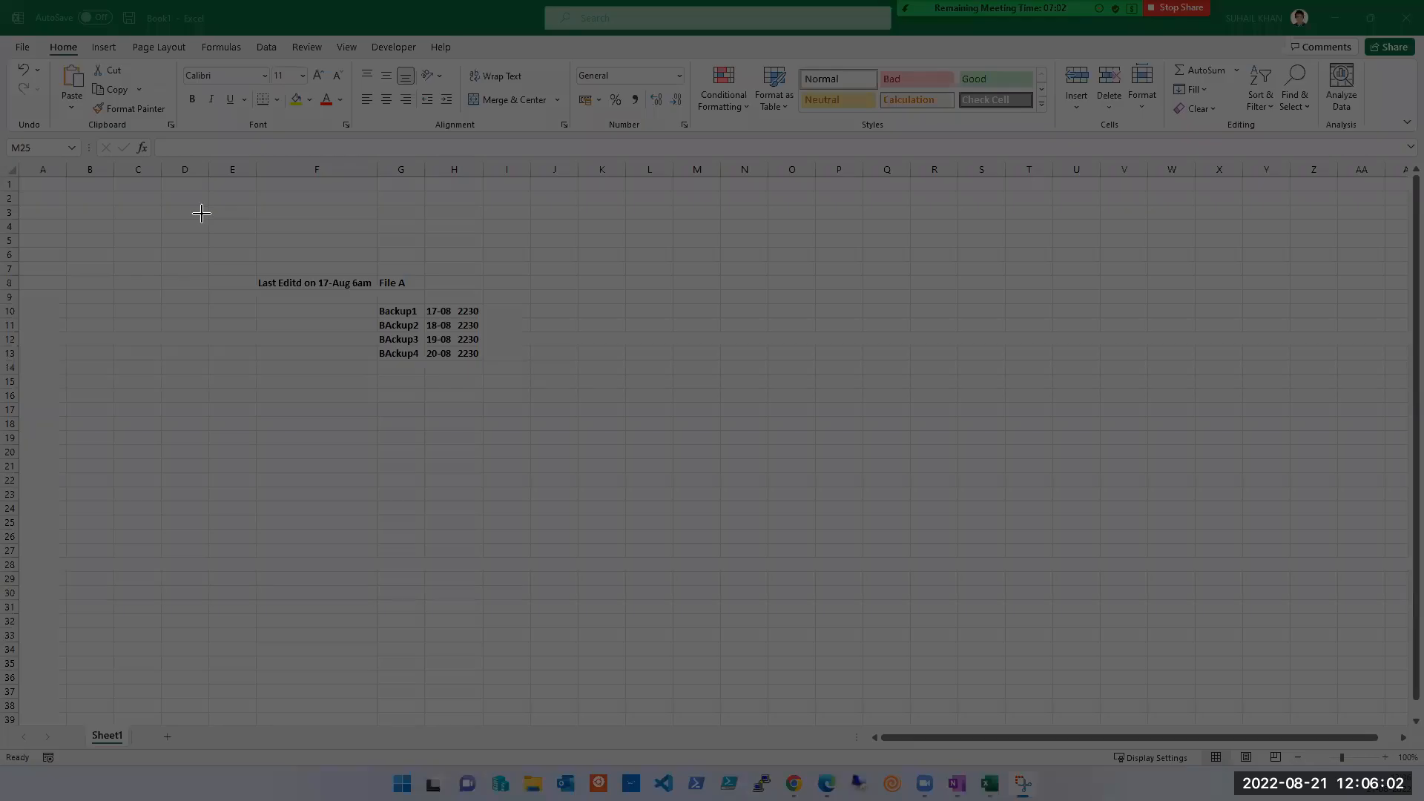
{"action": "left_click_drag", "start_coordinate": [202, 219], "coordinate": [1025, 627]}
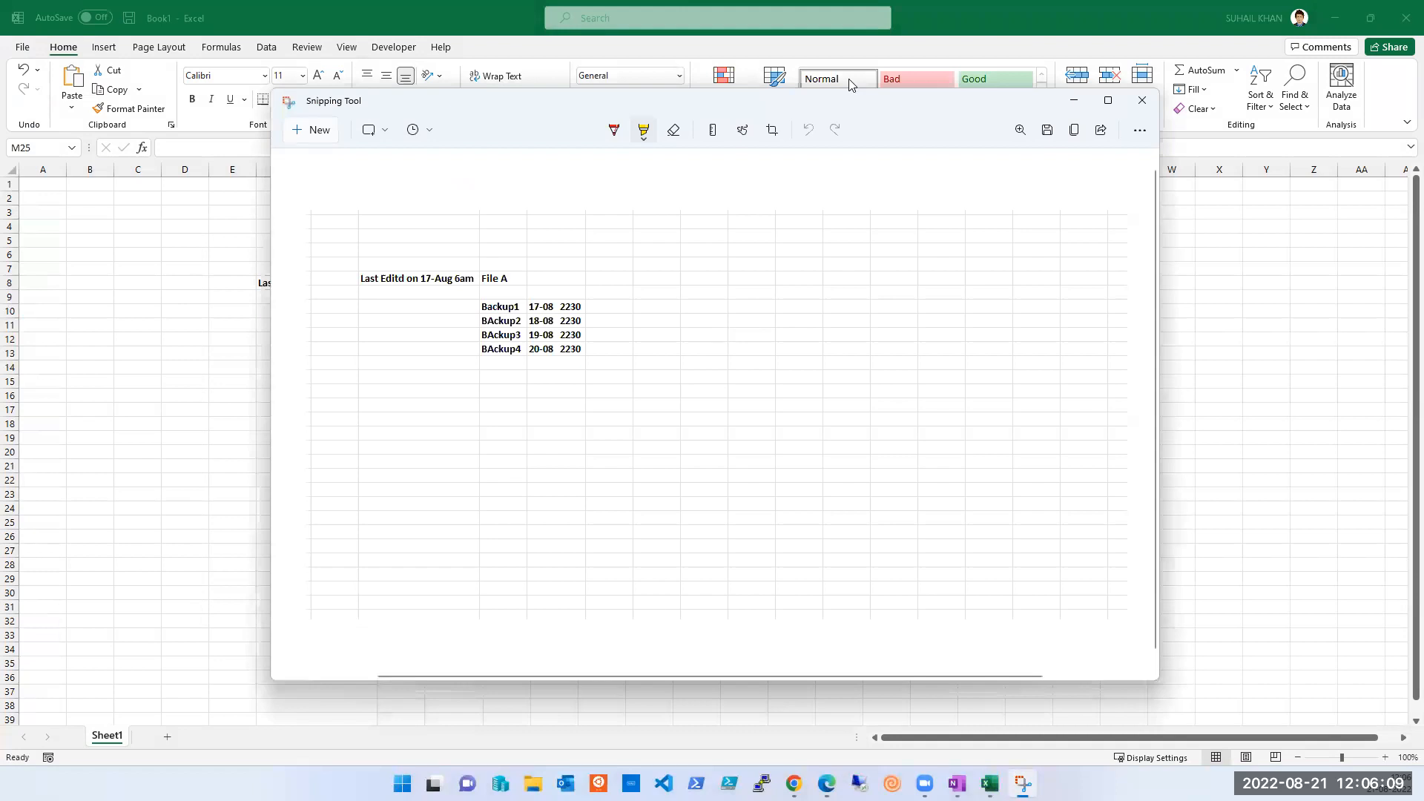
- Copy the snip, switch to the pen tool, and move the Snipping Tool window aside
{"action": "left_click", "coordinate": [723, 22]}
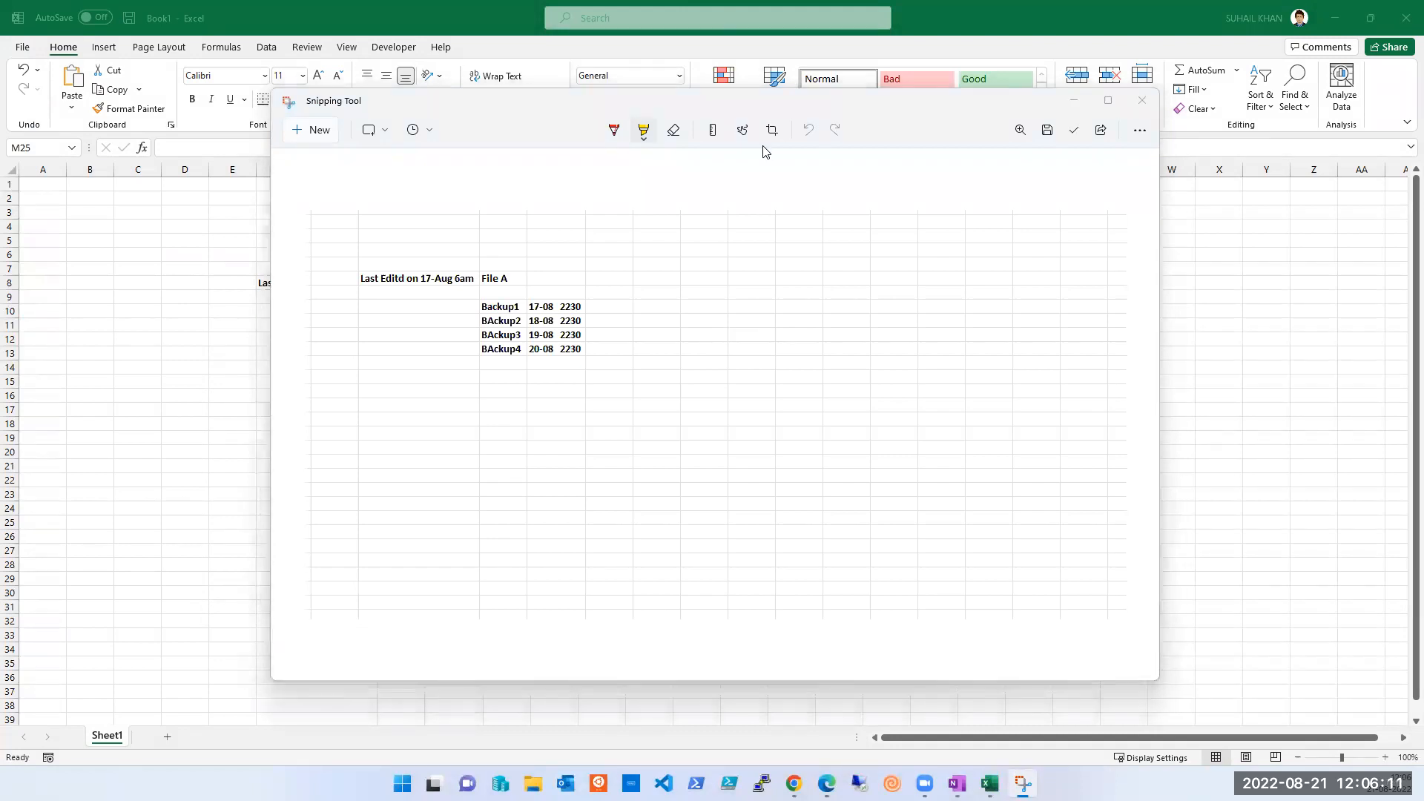
{"action": "left_click", "coordinate": [424, 130]}
{"action": "left_click", "coordinate": [655, 153]}
{"action": "left_click", "coordinate": [615, 132]}
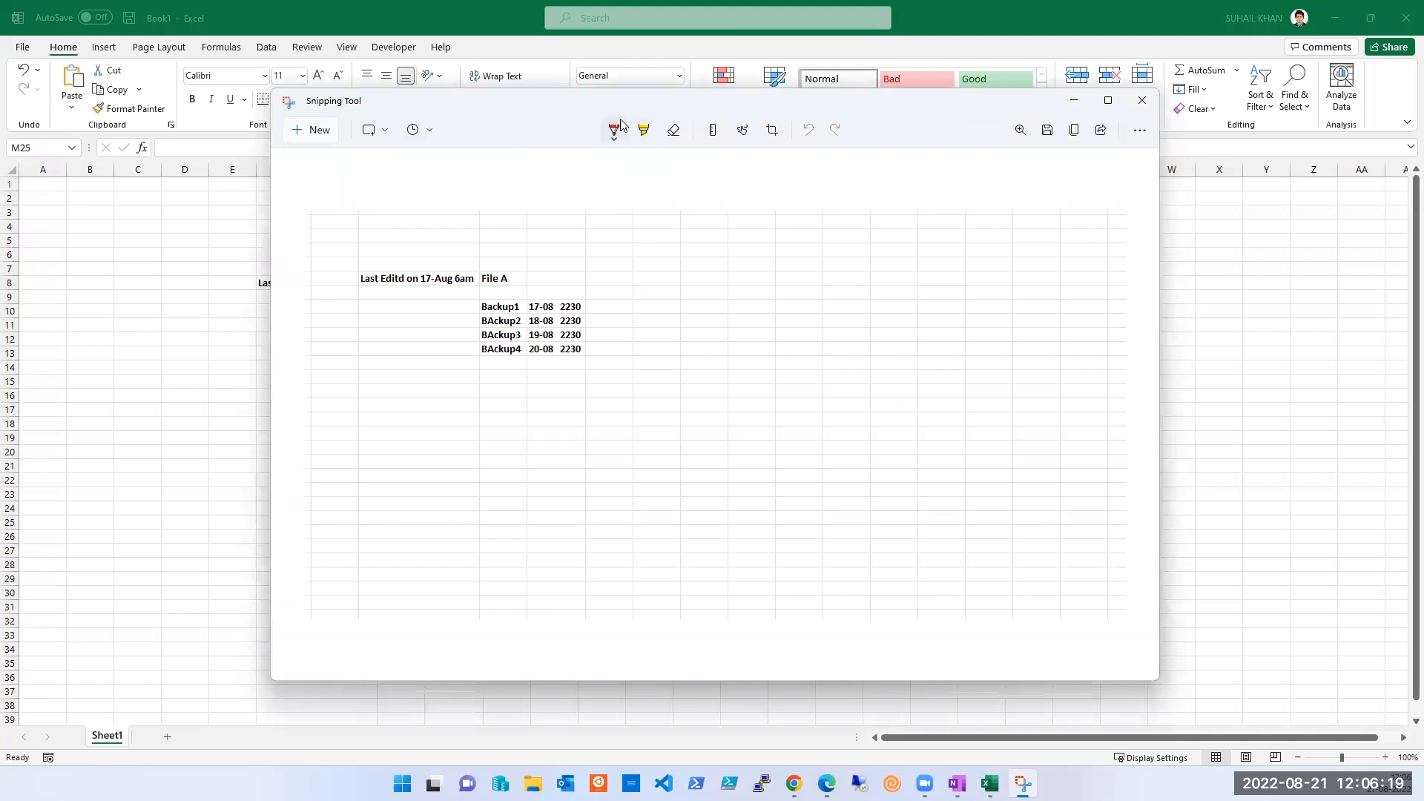
{"action": "left_click_drag", "start_coordinate": [571, 99], "coordinate": [769, 145]}
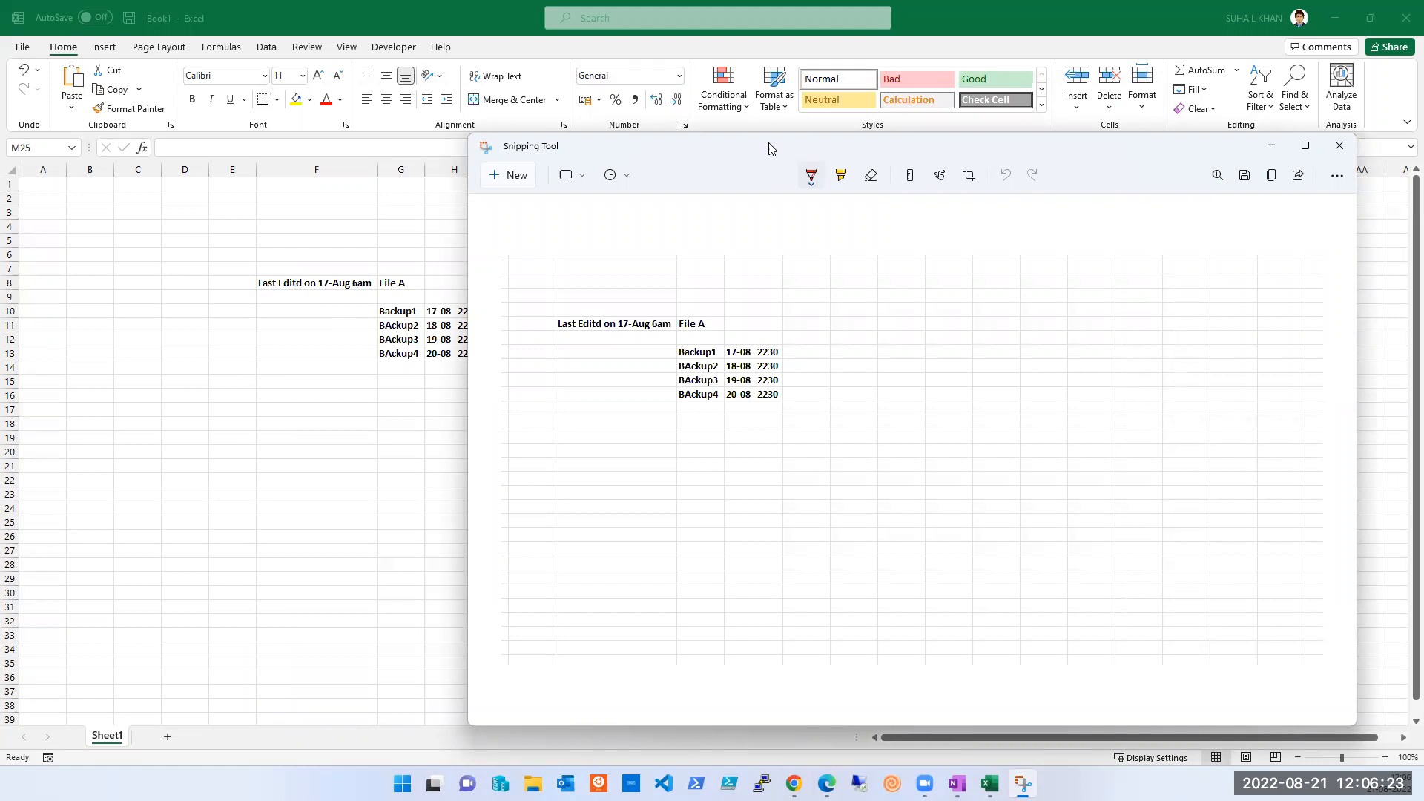
{"action": "left_click_drag", "start_coordinate": [772, 148], "coordinate": [829, 181]}
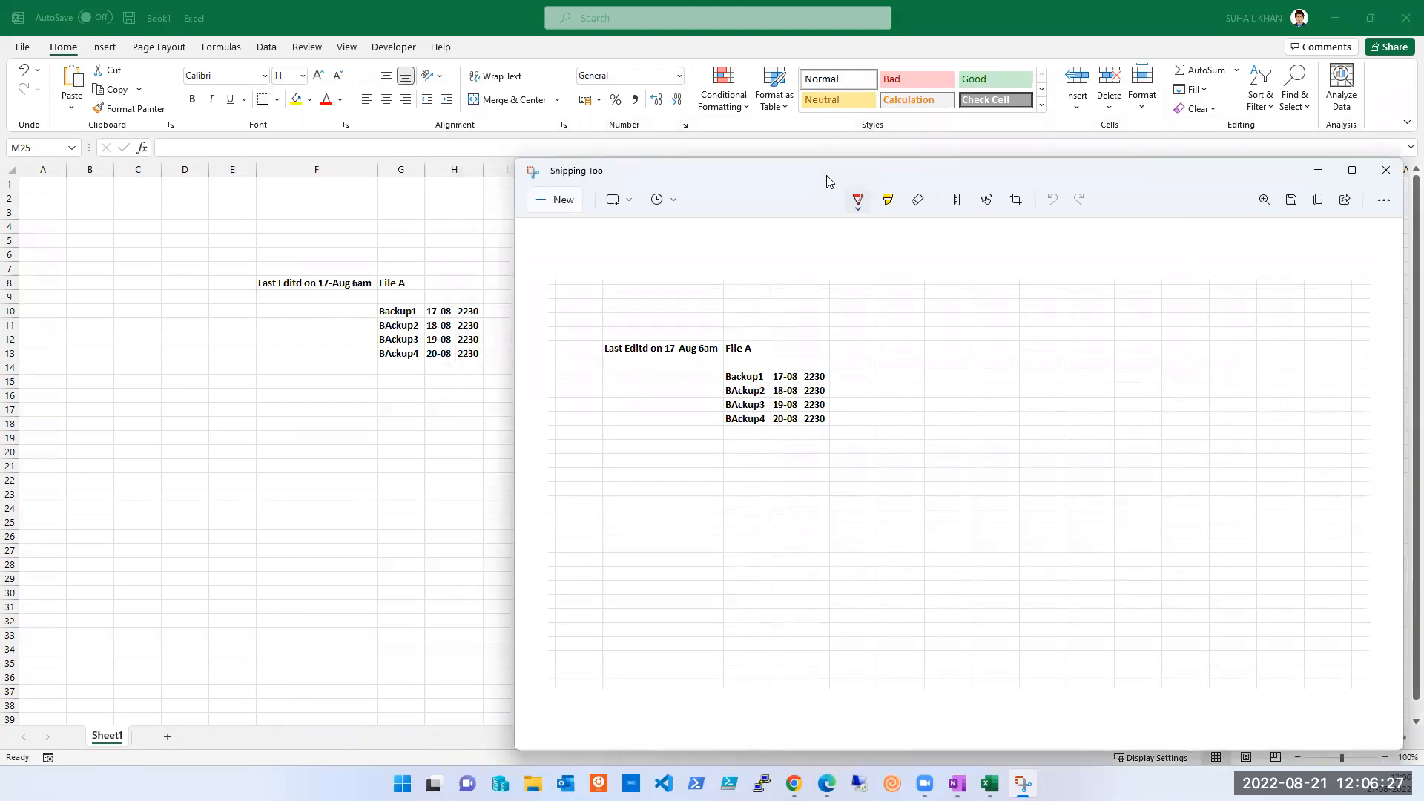
{"action": "left_click_drag", "start_coordinate": [815, 166], "coordinate": [789, 139]}
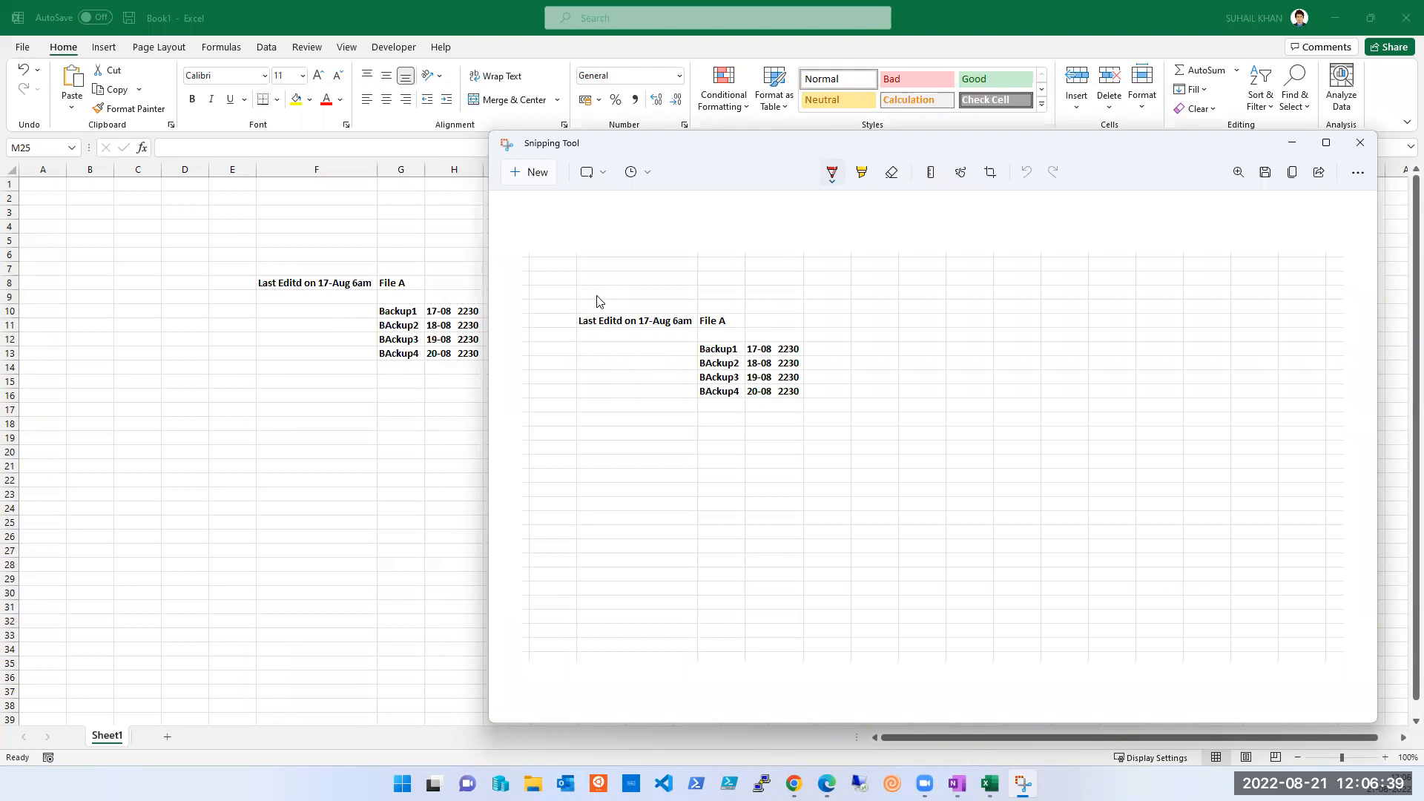
- Draw a red box left of the list with lines to the 17-Aug note, Backup1 and BAckup2
{"action": "mouse_move", "coordinate": [553, 353]}
{"action": "left_mouse_down"}
{"action": "mouse_move", "coordinate": [592, 346]}
{"action": "mouse_move", "coordinate": [622, 373]}
{"action": "mouse_move", "coordinate": [547, 384]}
{"action": "mouse_move", "coordinate": [544, 364]}
{"action": "mouse_move", "coordinate": [571, 353]}
{"action": "left_mouse_up"}
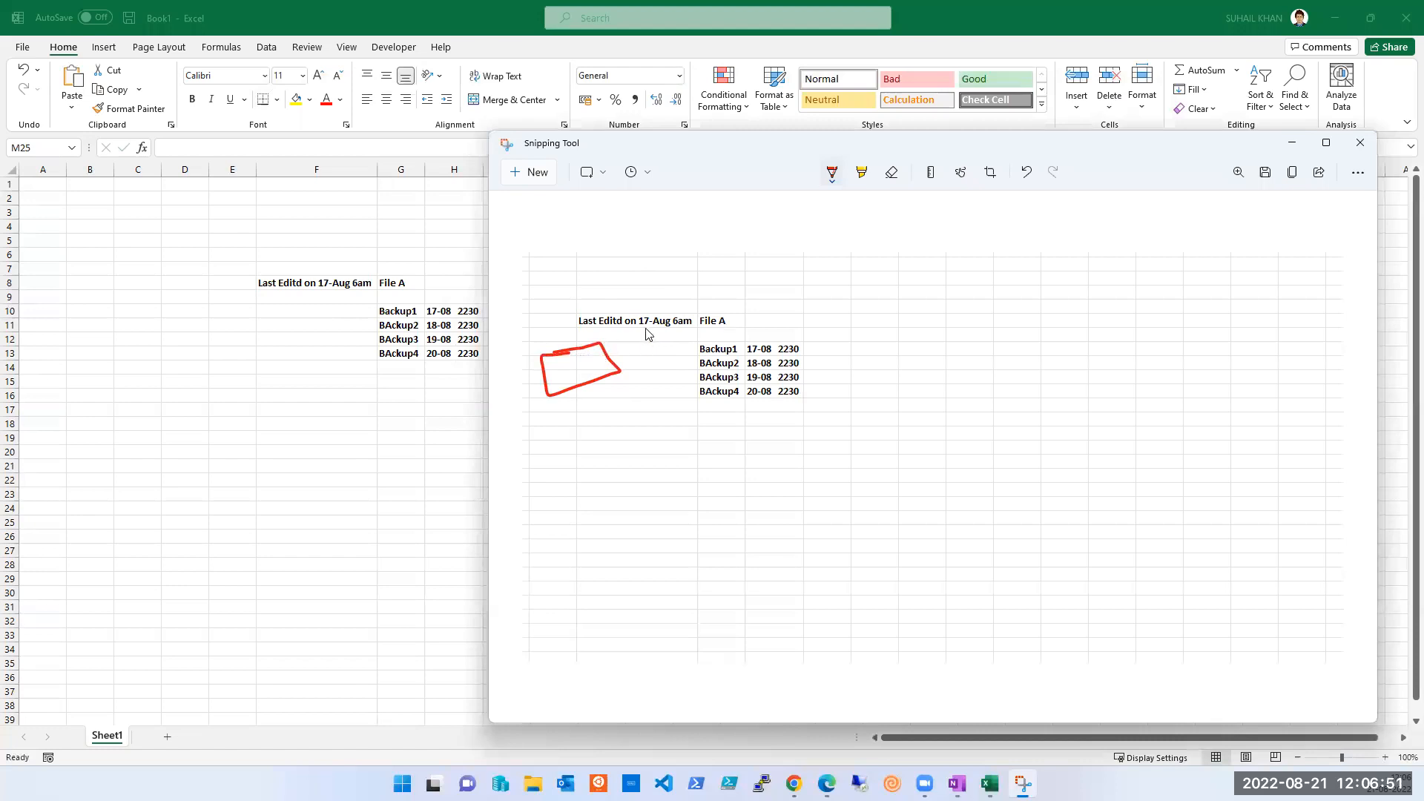
{"action": "mouse_move", "coordinate": [600, 346]}
{"action": "left_mouse_down"}
{"action": "mouse_move", "coordinate": [611, 324]}
{"action": "mouse_move", "coordinate": [628, 359]}
{"action": "mouse_move", "coordinate": [691, 356]}
{"action": "left_mouse_up"}
{"action": "mouse_move", "coordinate": [686, 346]}
{"action": "left_mouse_down"}
{"action": "mouse_move", "coordinate": [701, 352]}
{"action": "mouse_move", "coordinate": [691, 359]}
{"action": "left_mouse_up"}
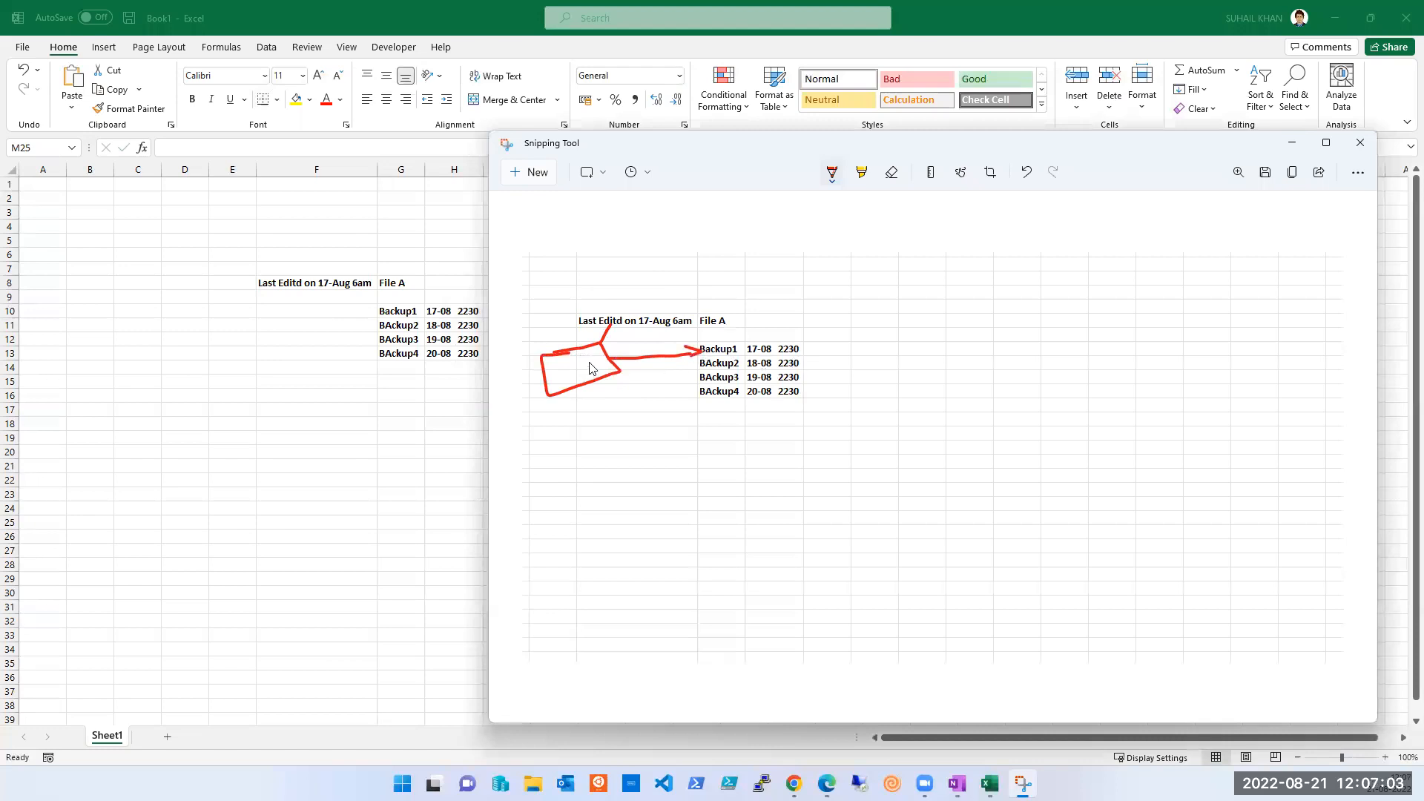
{"action": "left_click_drag", "start_coordinate": [586, 355], "coordinate": [605, 347]}
{"action": "left_click_drag", "start_coordinate": [617, 368], "coordinate": [695, 360]}
- Add hatch strokes inside the red box and arrows to BAckup3 and BAckup4
{"action": "left_click_drag", "start_coordinate": [550, 385], "coordinate": [602, 377]}
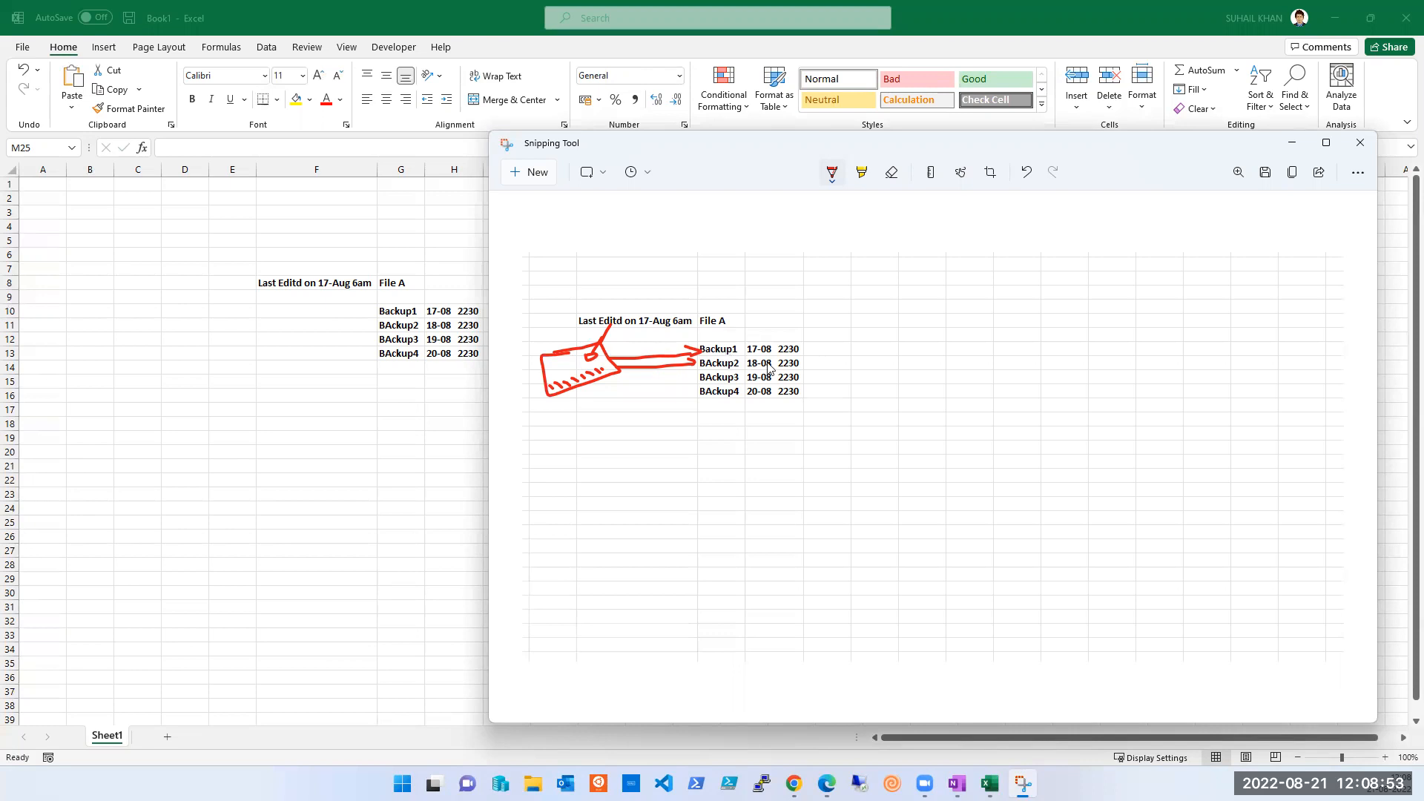
{"action": "left_click_drag", "start_coordinate": [547, 391], "coordinate": [601, 374]}
{"action": "mouse_move", "coordinate": [616, 369]}
{"action": "left_mouse_down"}
{"action": "mouse_move", "coordinate": [689, 390]}
{"action": "mouse_move", "coordinate": [698, 379]}
{"action": "mouse_move", "coordinate": [691, 389]}
{"action": "left_mouse_up"}
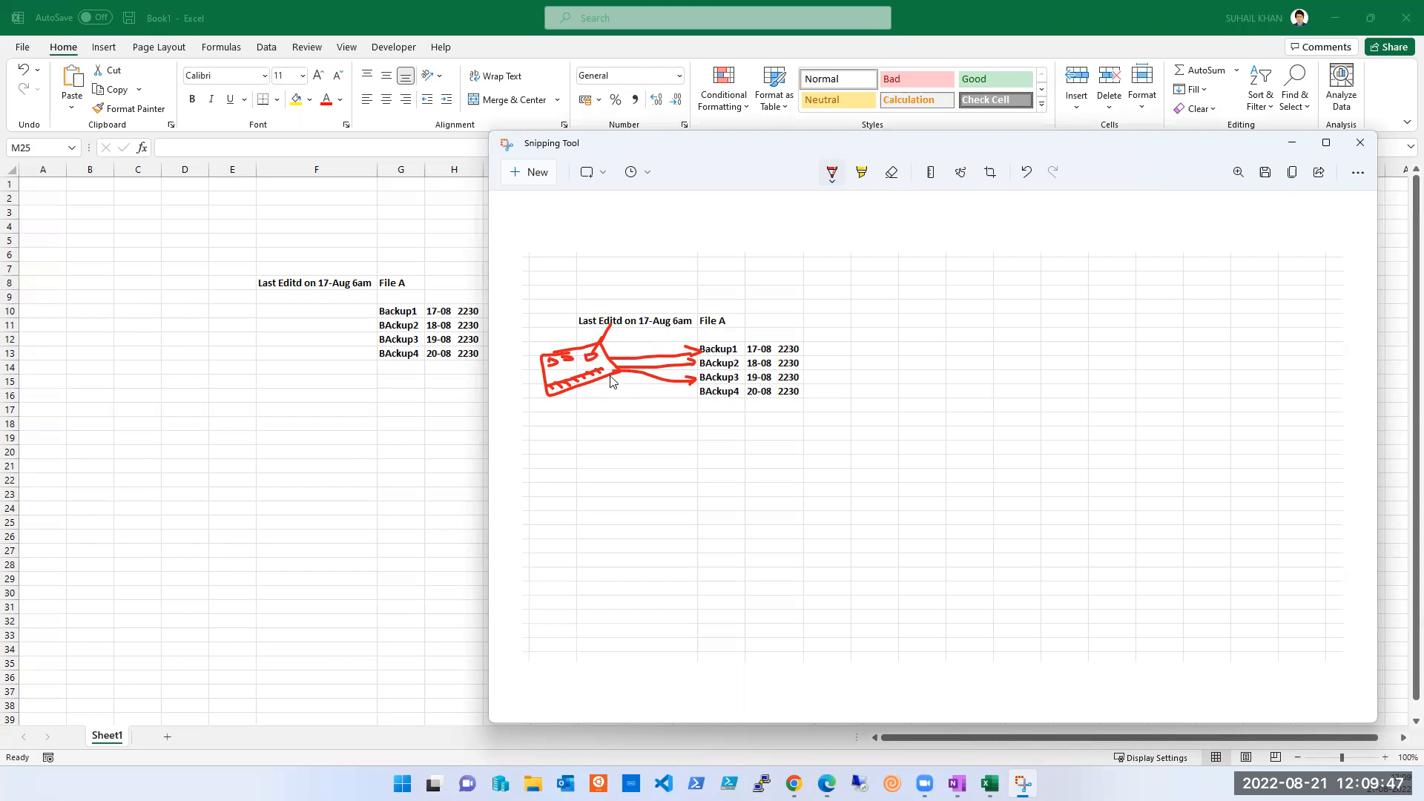
{"action": "mouse_move", "coordinate": [610, 379]}
{"action": "left_mouse_down"}
{"action": "mouse_move", "coordinate": [694, 391]}
{"action": "mouse_move", "coordinate": [690, 404]}
{"action": "left_mouse_up"}
- Add BAckup5 in G14 dated 21-08 2230
{"action": "left_click", "coordinate": [376, 400]}
{"action": "left_click", "coordinate": [396, 369]}
{"action": "key", "text": "ctrl+d"}
{"action": "left_click", "coordinate": [230, 148]}
{"action": "key", "text": "BackSpace"}
{"action": "type", "text": "5"}
{"action": "key", "text": "Tab"}
{"action": "key", "text": "ctrl+d"}
{"action": "left_click", "coordinate": [170, 148]}
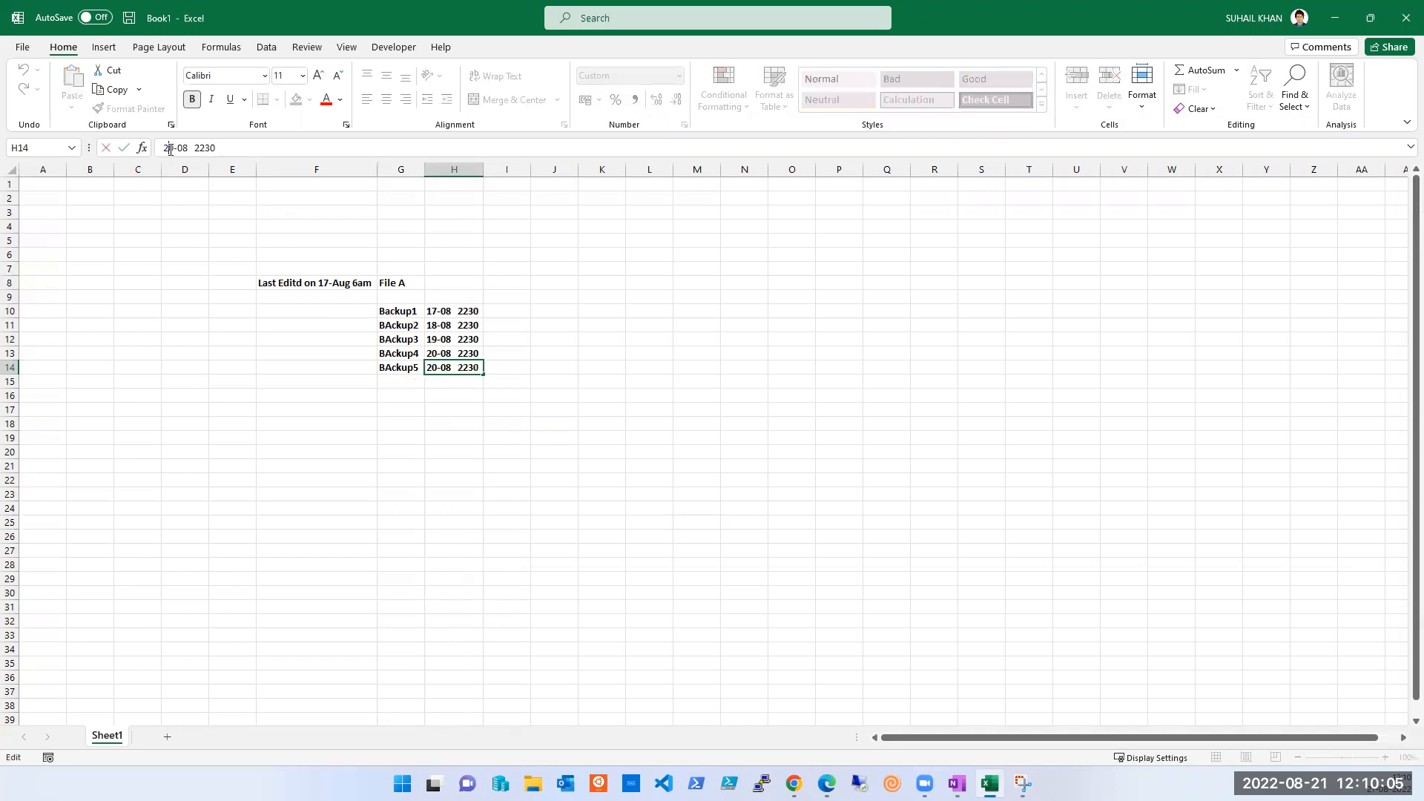
{"action": "key", "text": "Delete"}
{"action": "type", "text": "1"}
{"action": "key", "text": "Tab"}
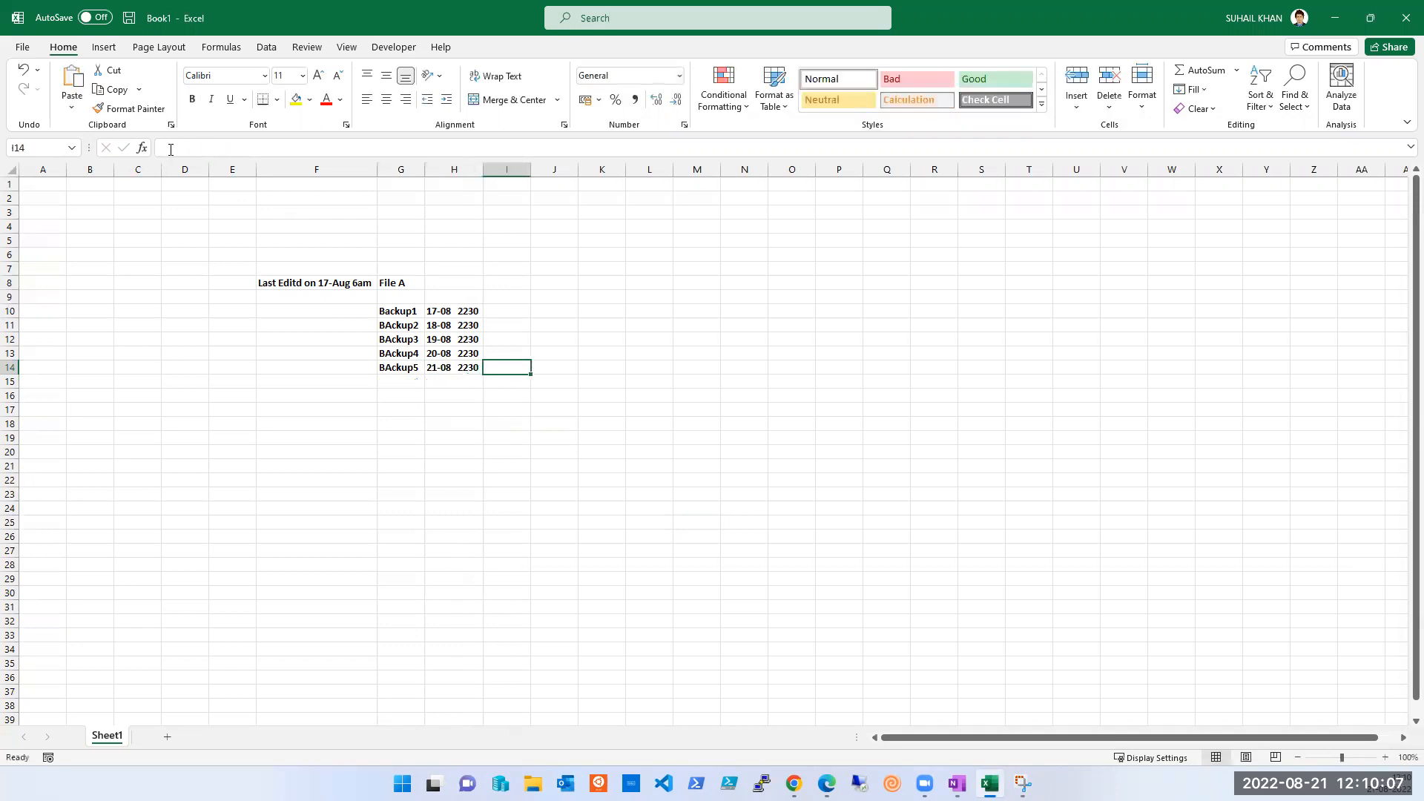
- Type the note 'Delted 21-08 09am' in F19 below the table
{"action": "left_click", "coordinate": [445, 370]}
{"action": "key", "text": "Right"}
{"action": "key", "text": "Left"}
{"action": "key", "text": "Right"}
{"action": "left_click", "coordinate": [299, 282]}
{"action": "key", "text": "ctrl+c"}
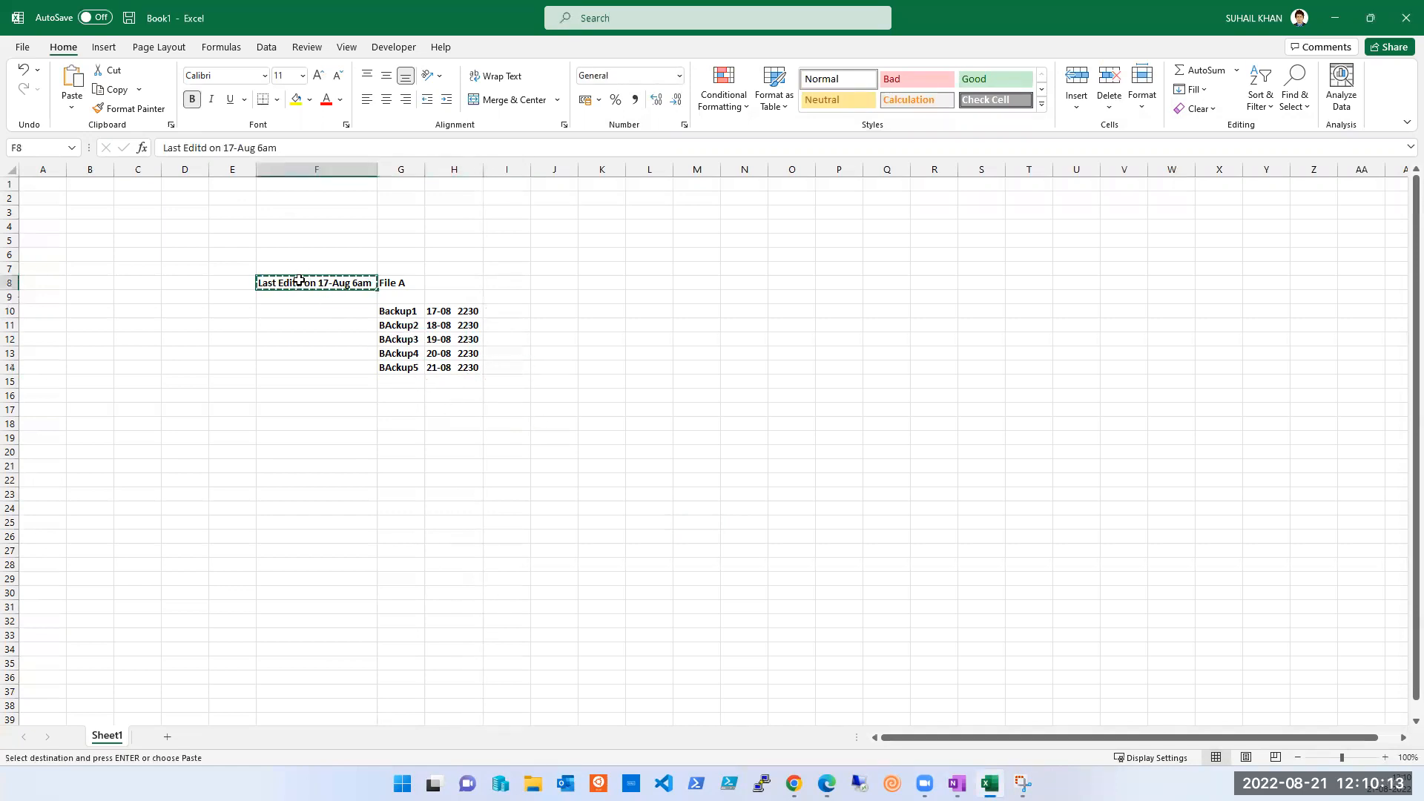
{"action": "key", "text": "Escape"}
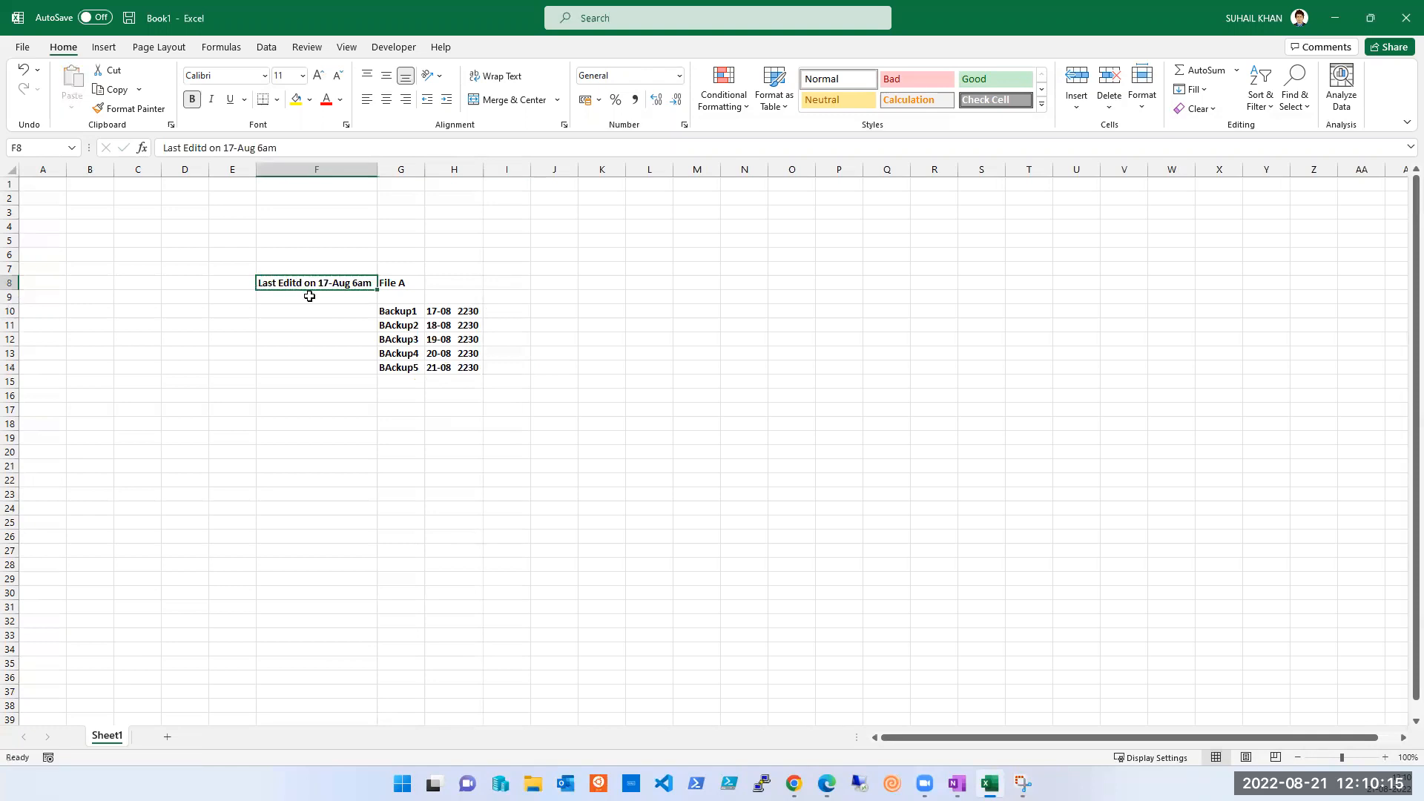
{"action": "left_click", "coordinate": [291, 439]}
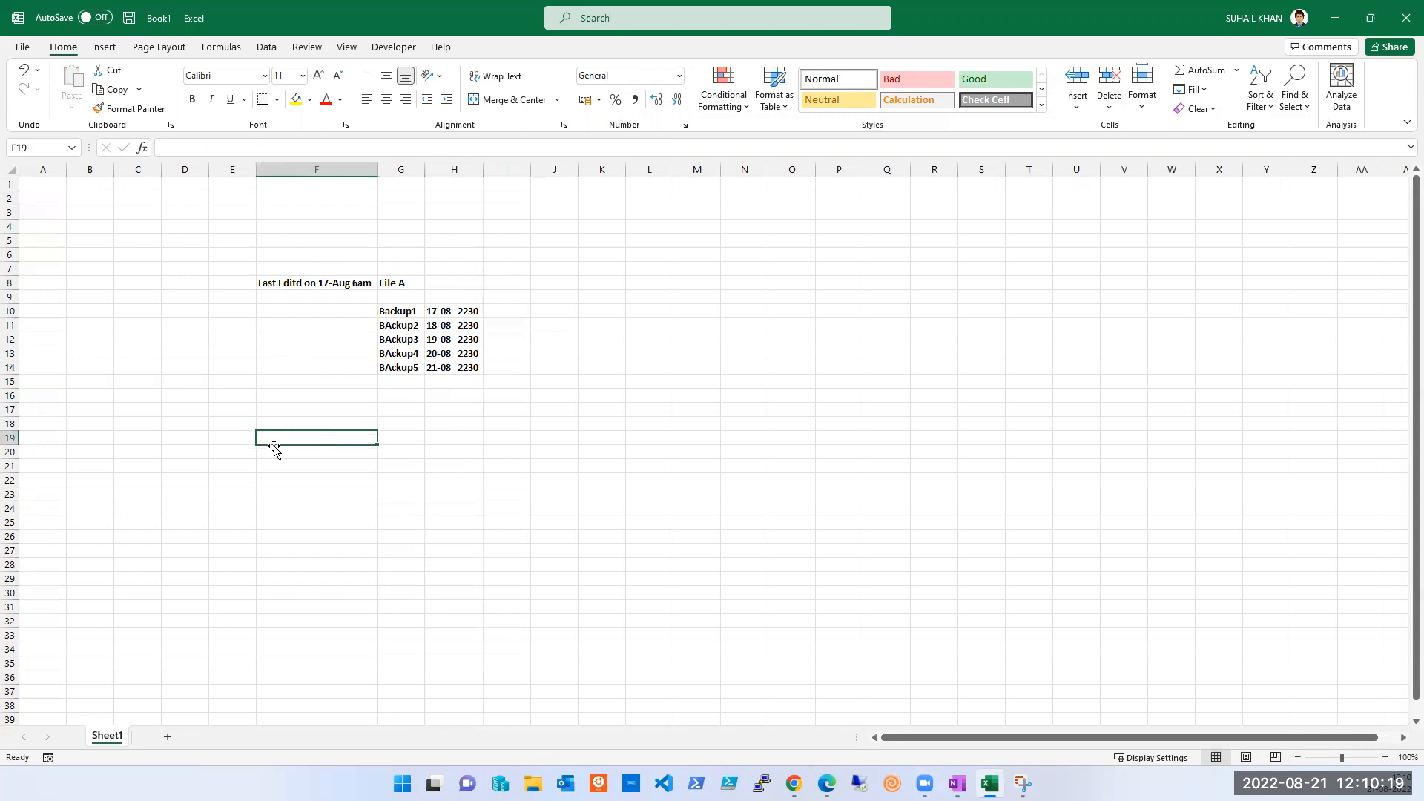
{"action": "type", "text": "Delte"}
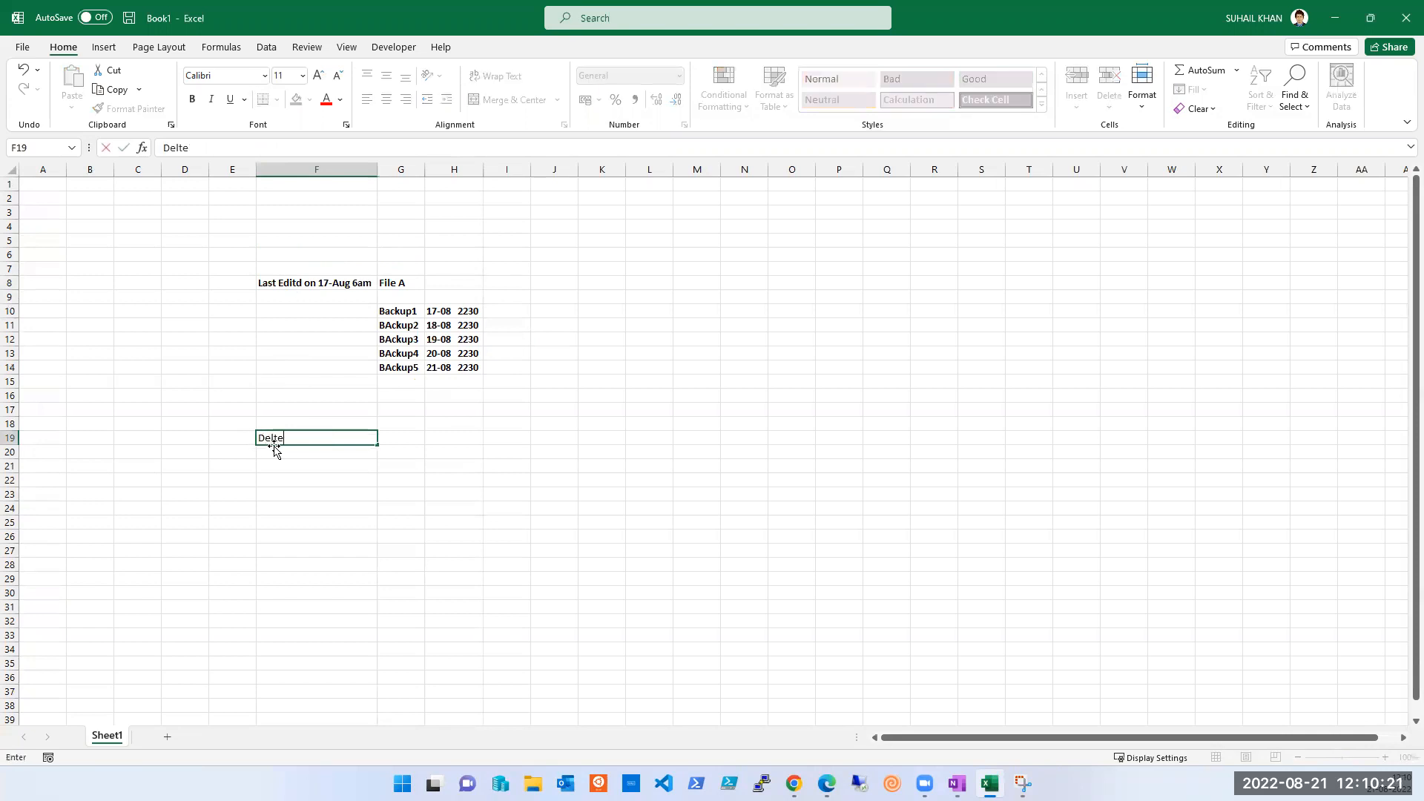
{"action": "type", "text": "d 21-08 09am"}
- Make the 'Delted 21-08 09am' note in F19 bold
{"action": "key", "text": "Tab"}
{"action": "key", "text": "shift+Tab"}
{"action": "key", "text": "ctrl+b"}
{"action": "left_click", "coordinate": [299, 485]}
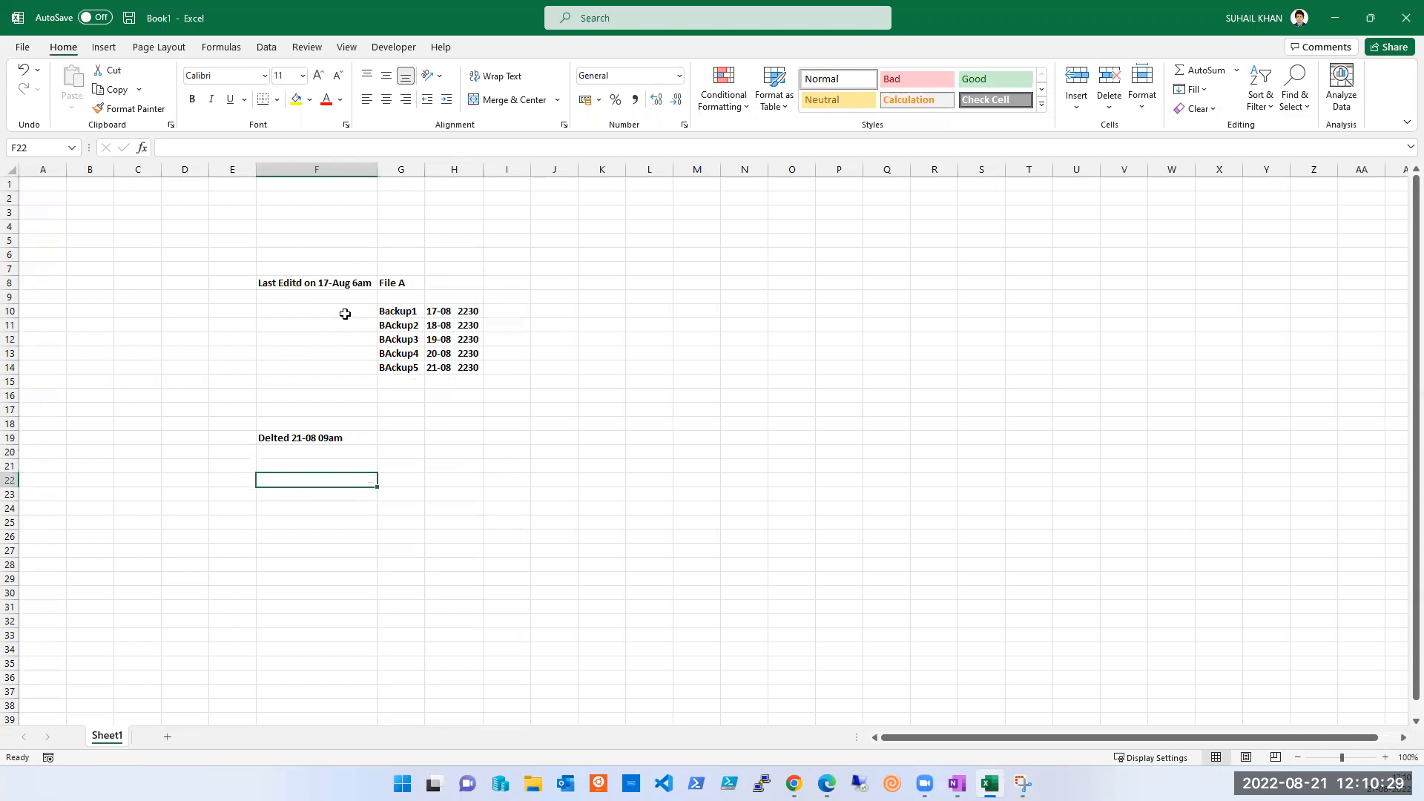
- Enter Yes in I10 and fill it down through I13 for Backup1 to BAckup4
{"action": "left_click", "coordinate": [506, 310]}
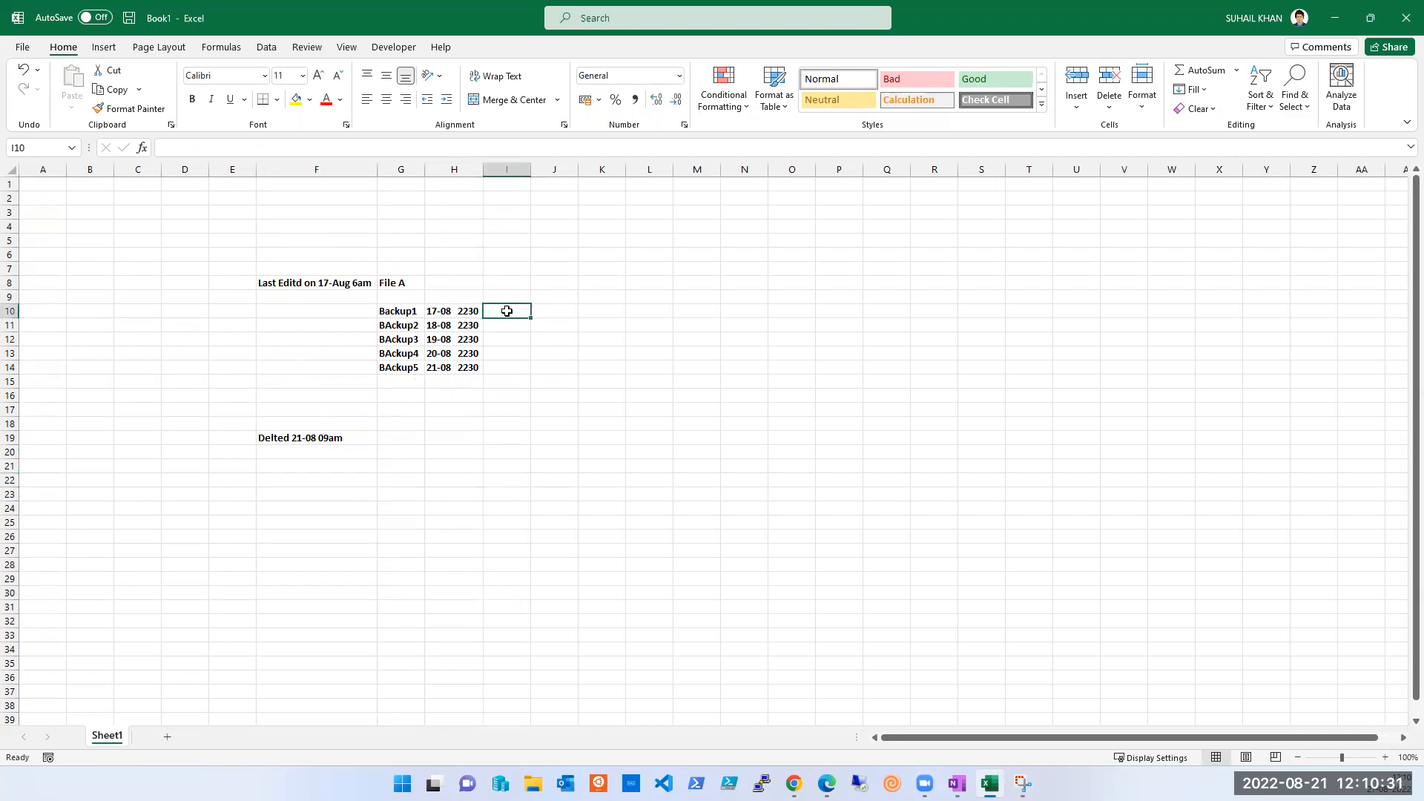
{"action": "type", "text": "Yes"}
{"action": "key", "text": "Return"}
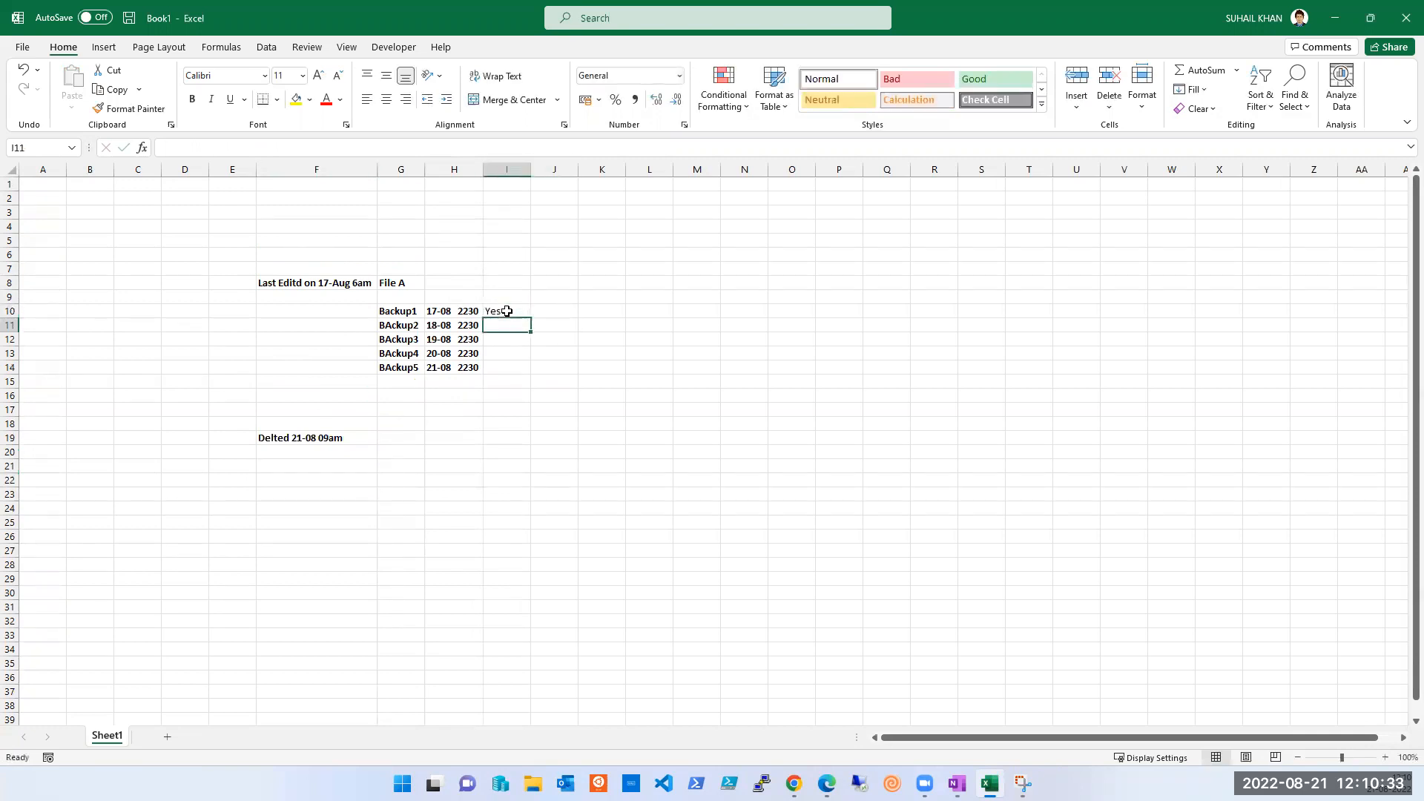
{"action": "key", "text": "ctrl+d"}
{"action": "key", "text": "Down"}
{"action": "key", "text": "ctrl+d"}
{"action": "key", "text": "Down"}
{"action": "key", "text": "ctrl+d"}
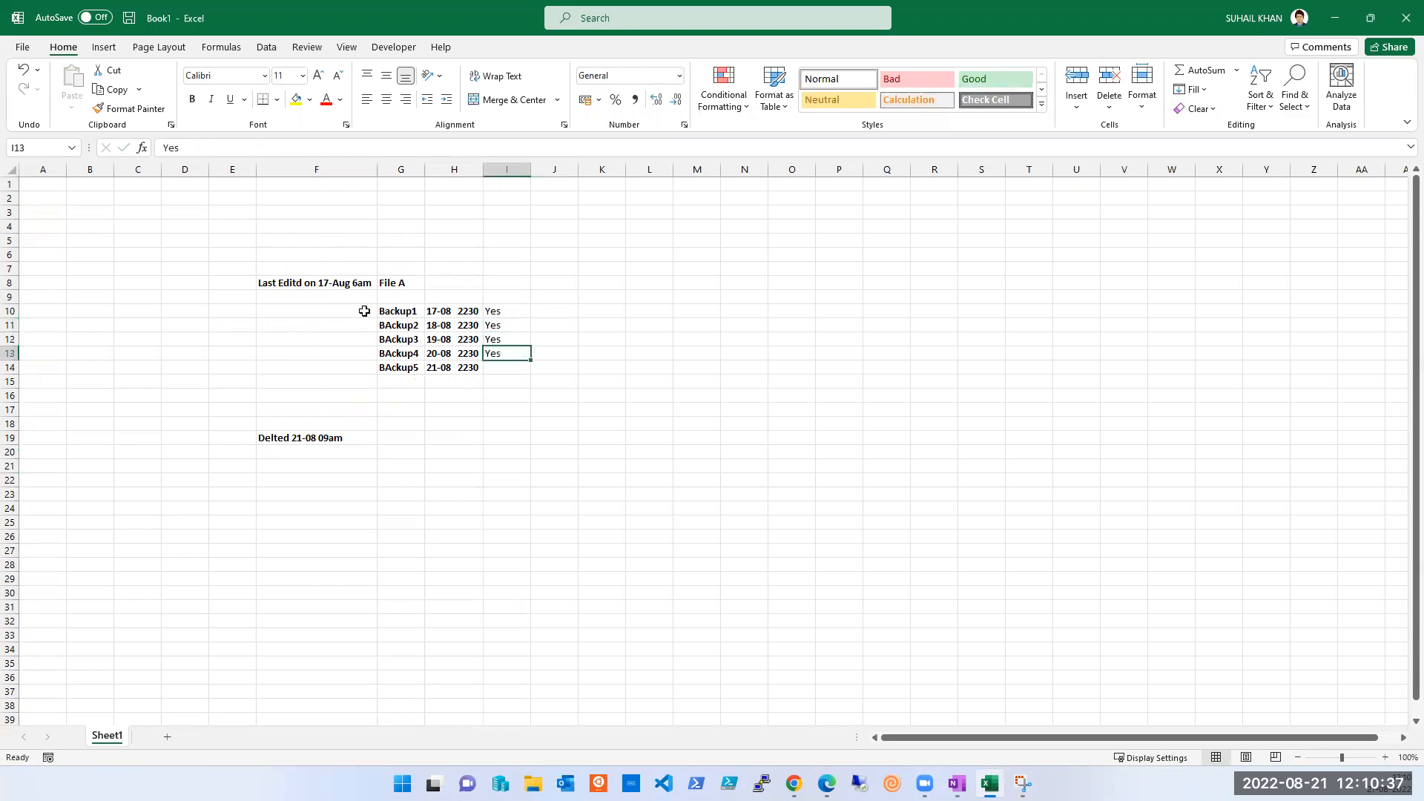
{"action": "left_click_drag", "start_coordinate": [497, 313], "coordinate": [501, 352]}
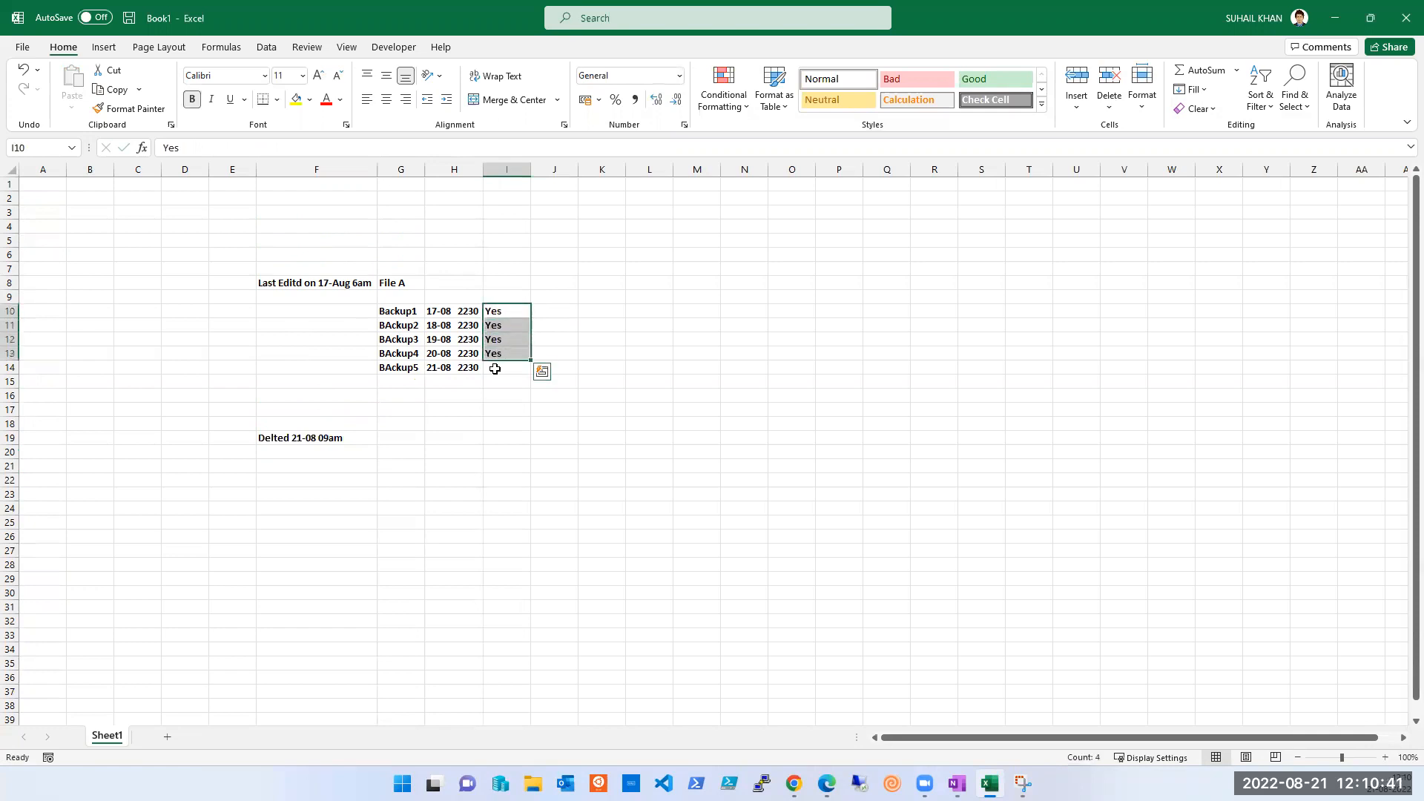
{"action": "left_click", "coordinate": [495, 369]}
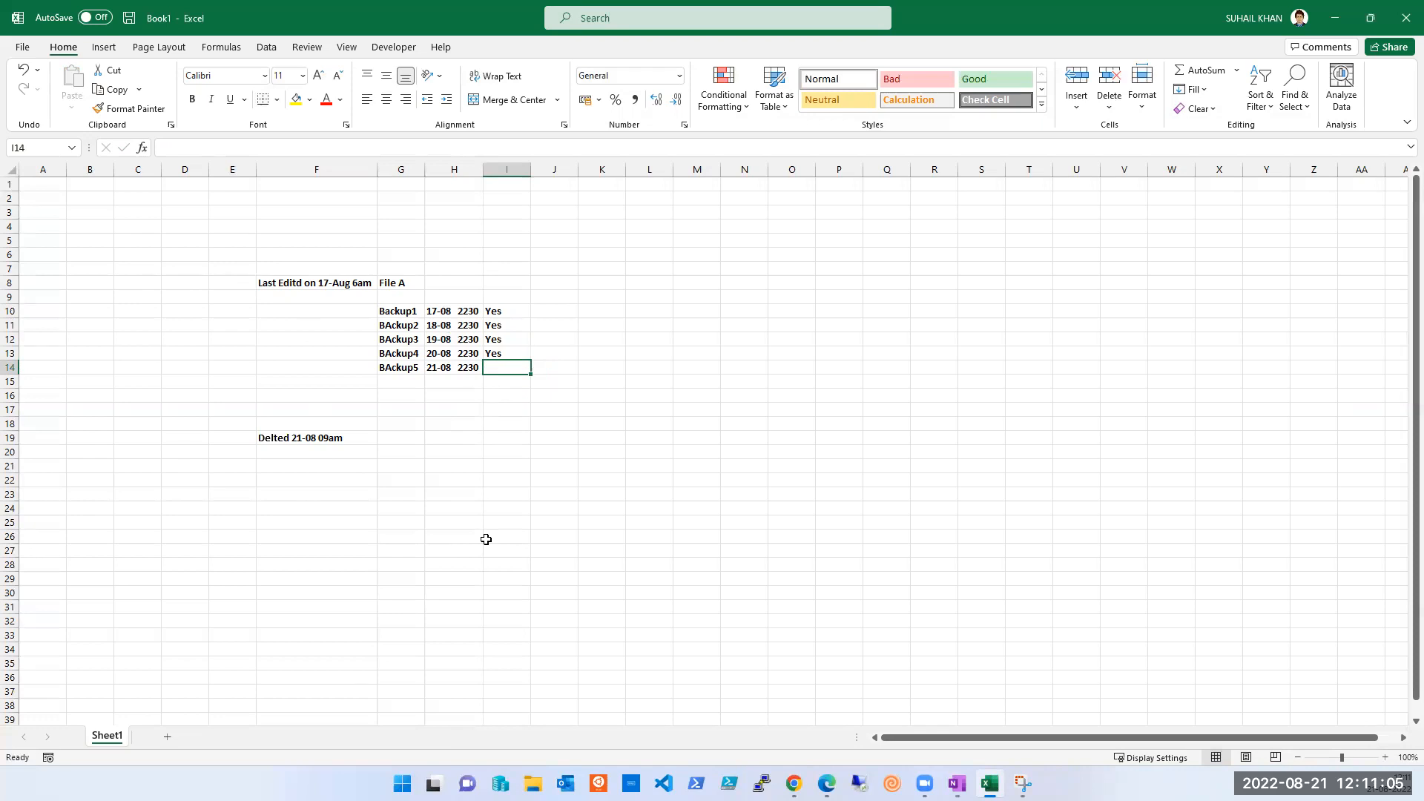
- Enter No in status cell I14 for BAckup5
{"action": "left_click", "coordinate": [503, 409]}
{"action": "left_click", "coordinate": [506, 365]}
{"action": "type", "text": "No"}
{"action": "key", "text": "Tab"}
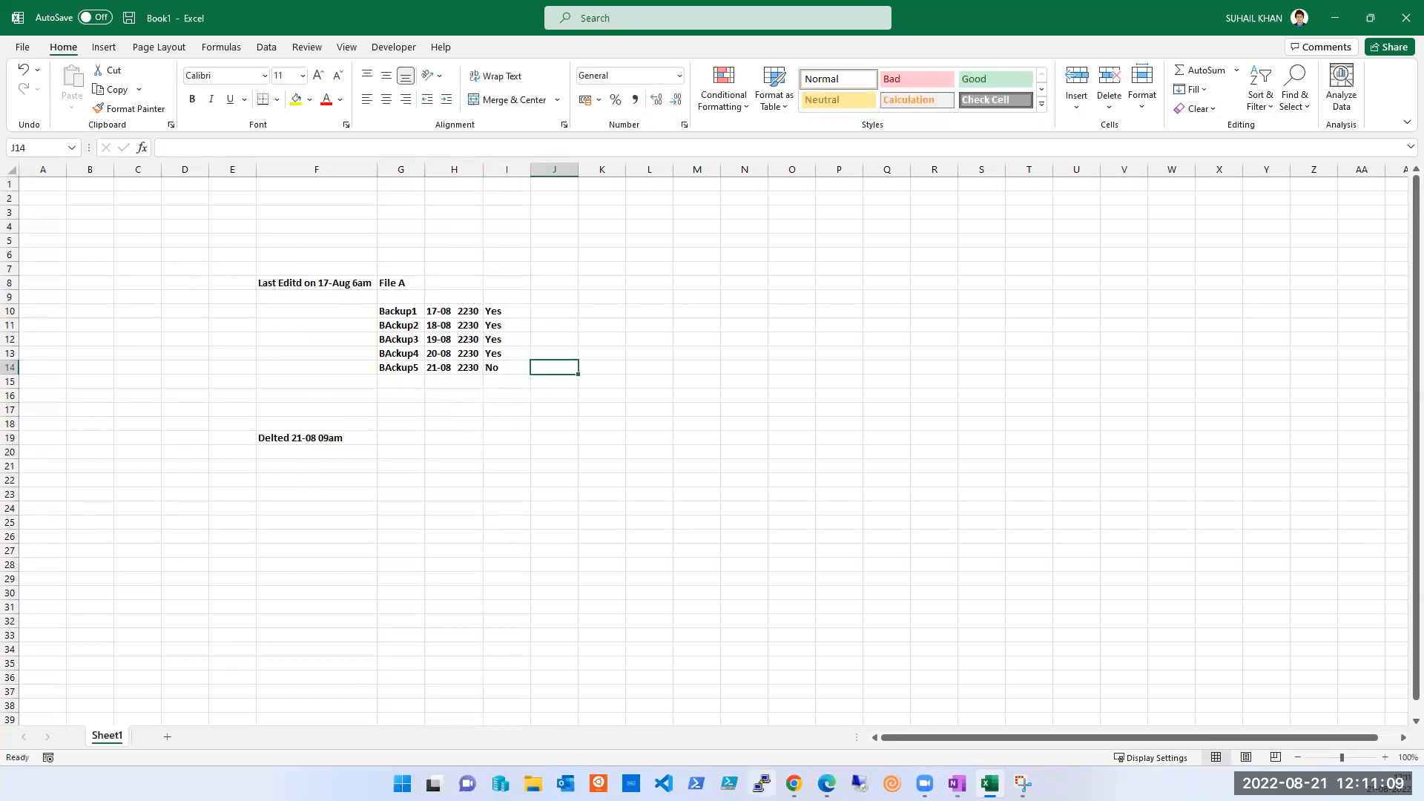
- Select H10:I14 to review the dates and statuses of all five backups
{"action": "left_click", "coordinate": [917, 33]}
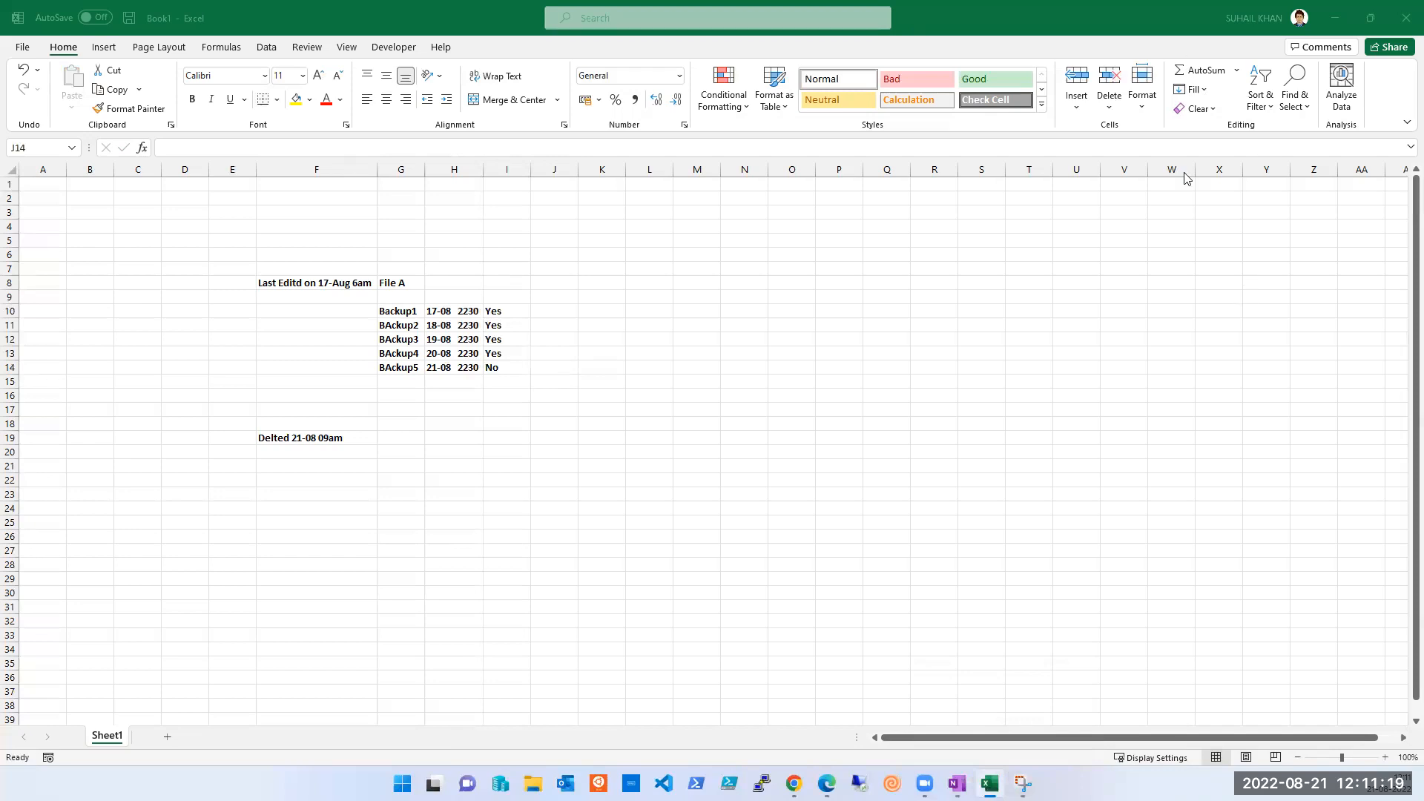
{"action": "left_click", "coordinate": [482, 406]}
{"action": "mouse_move", "coordinate": [445, 309]}
{"action": "left_mouse_down"}
{"action": "mouse_move", "coordinate": [457, 355]}
{"action": "mouse_move", "coordinate": [505, 361]}
{"action": "left_mouse_up"}
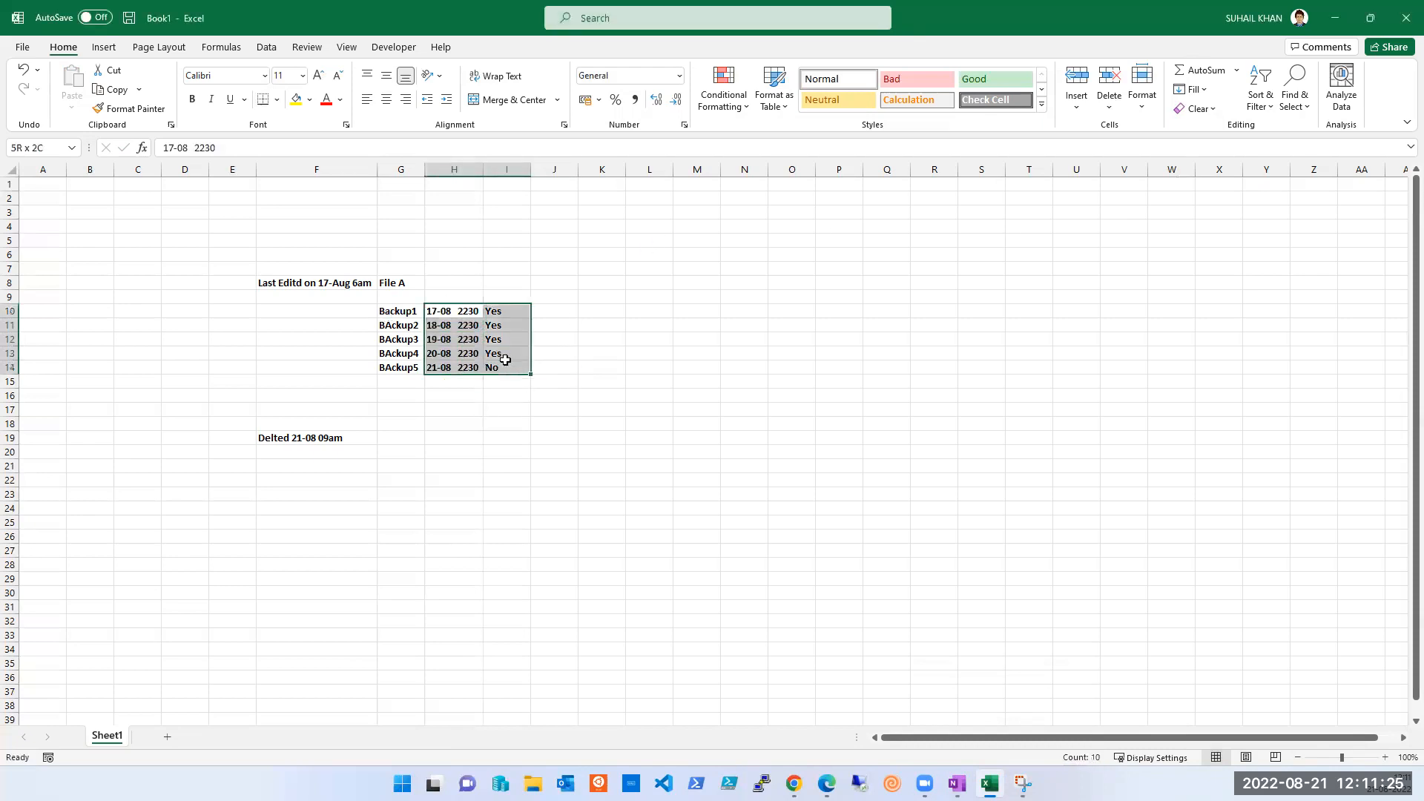
{"action": "left_click", "coordinate": [327, 327]}
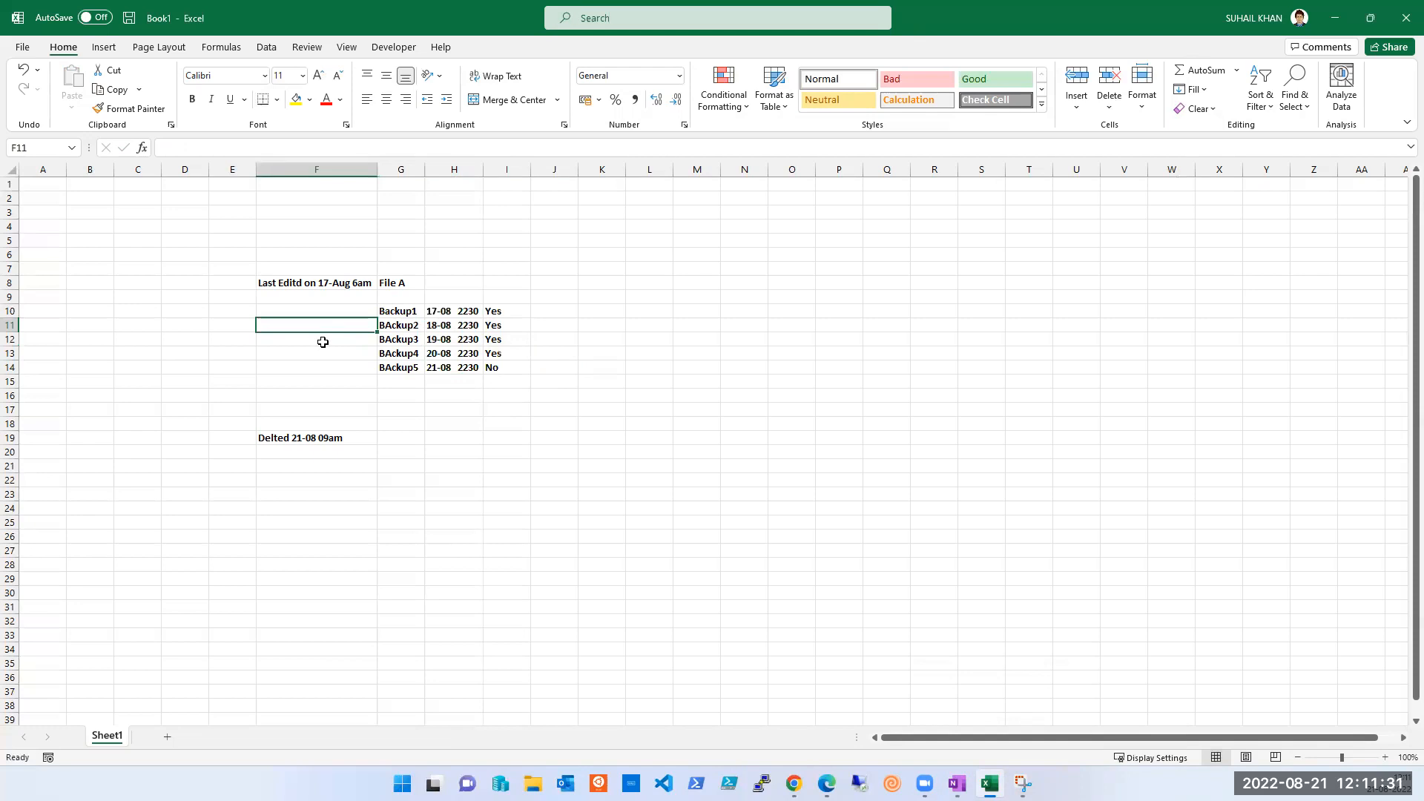
- Type the note 'One Edit06am' into cell E12 beside BAckup3
{"action": "key", "text": "Left"}
{"action": "key", "text": "Down"}
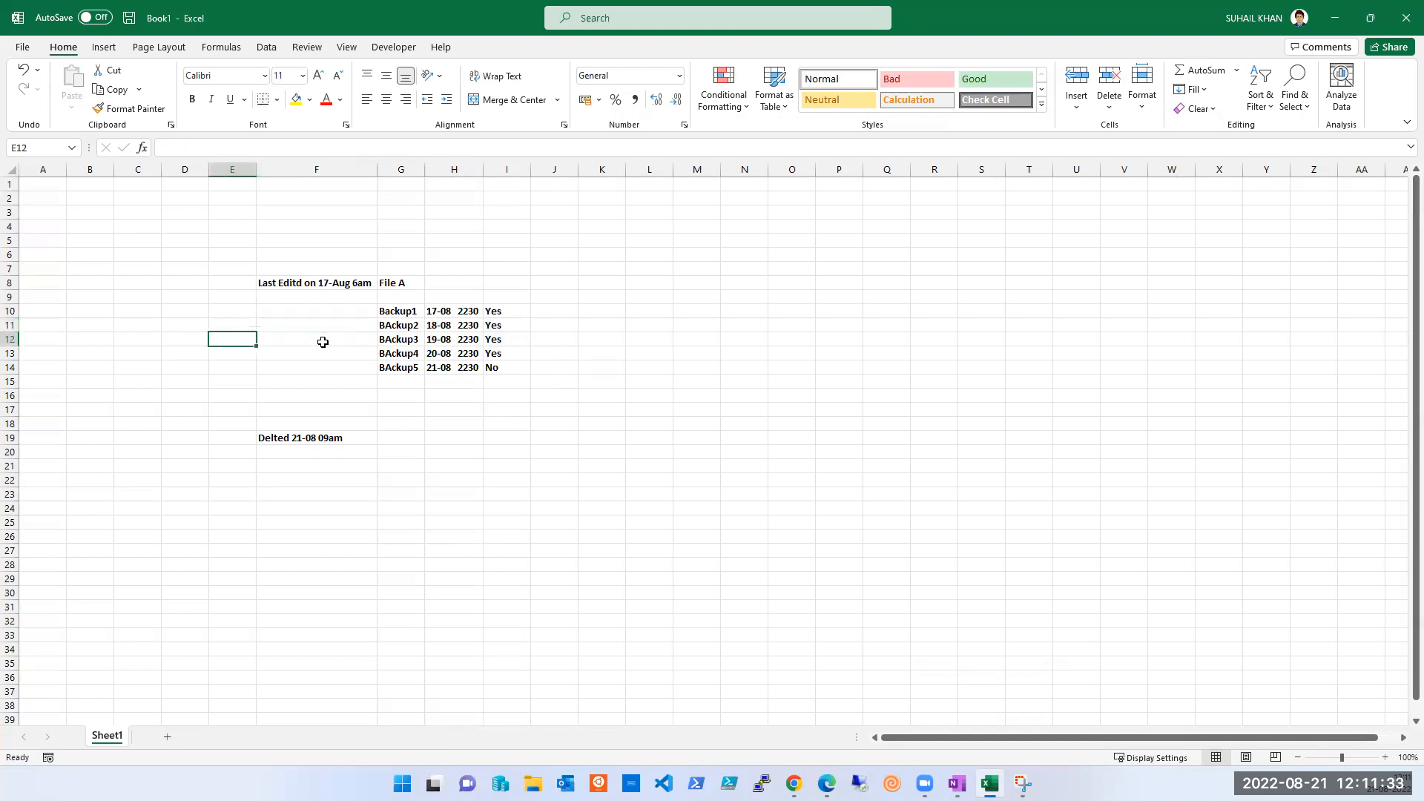
{"action": "type", "text": "One Edi"}
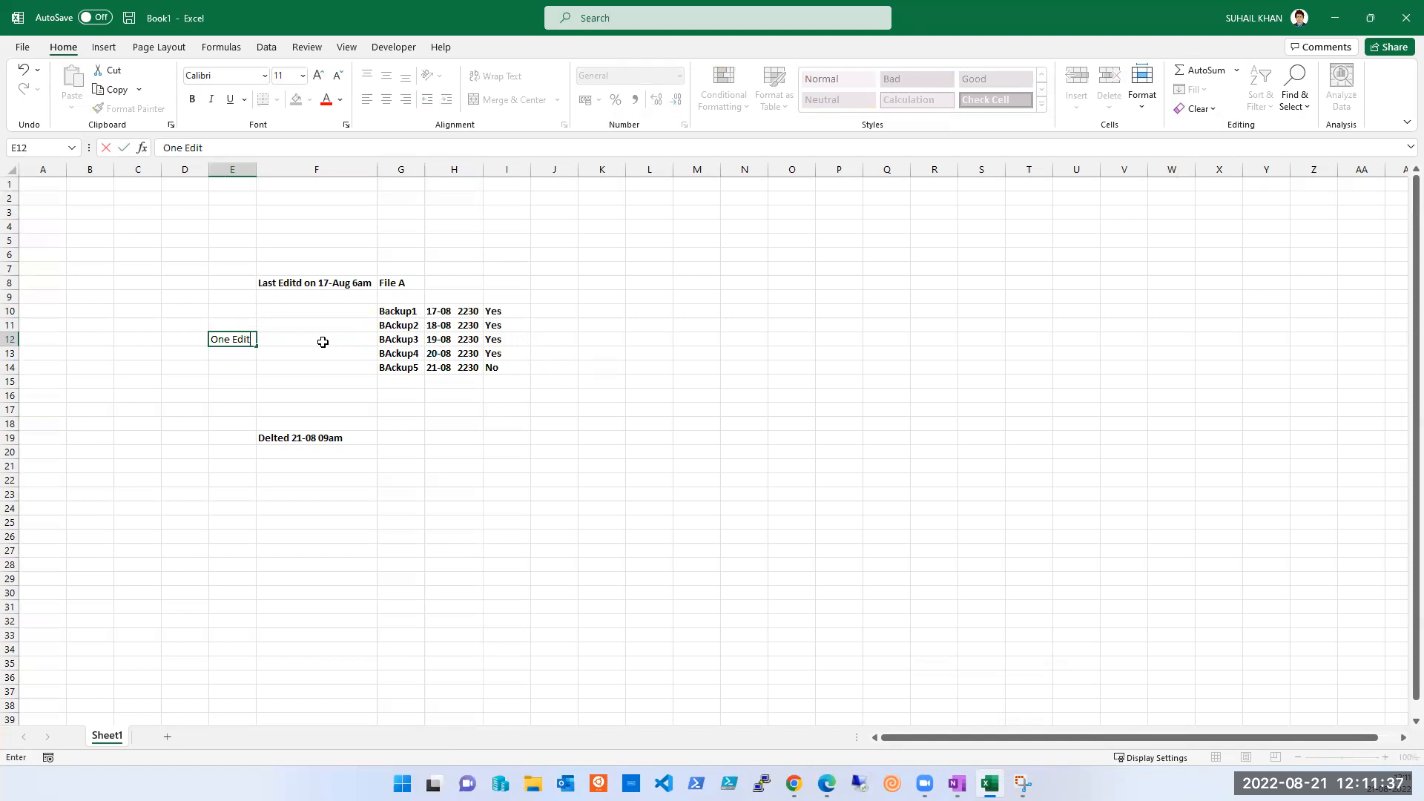
{"action": "type", "text": "t06am"}
{"action": "left_click", "coordinate": [324, 345]}
- Review the notes around row 12, including 'Delted 21-08 09am' and 'Last Editd on 17-Aug 6am'
{"action": "key", "text": "Left"}
{"action": "key", "text": "Left"}
{"action": "key", "text": "Right"}
{"action": "key", "text": "Right"}
{"action": "key", "text": "Right"}
{"action": "key", "text": "Right"}
{"action": "key", "text": "Right"}
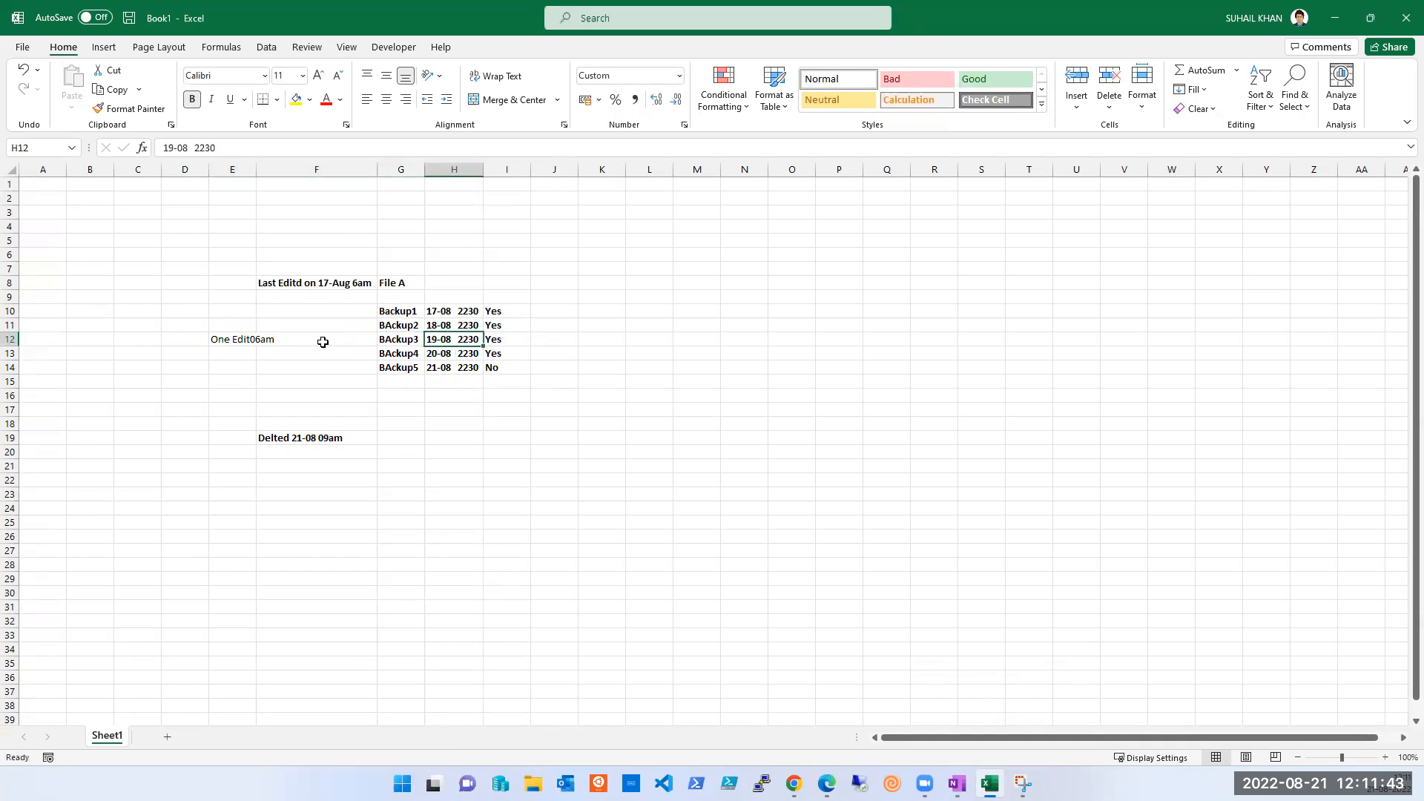
{"action": "key", "text": "Left"}
{"action": "key", "text": "Left"}
{"action": "key", "text": "Left"}
{"action": "key", "text": "Left"}
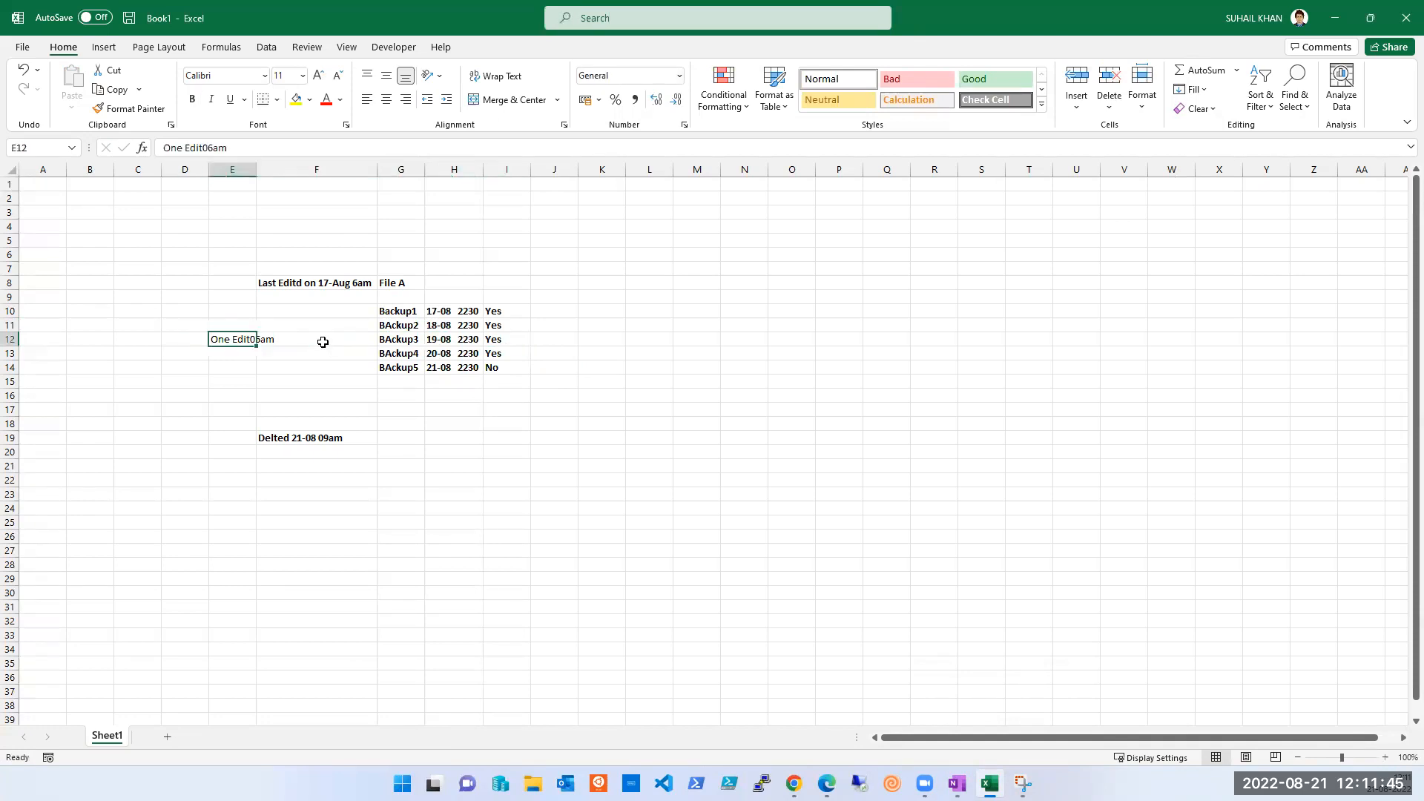
{"action": "key", "text": "Right"}
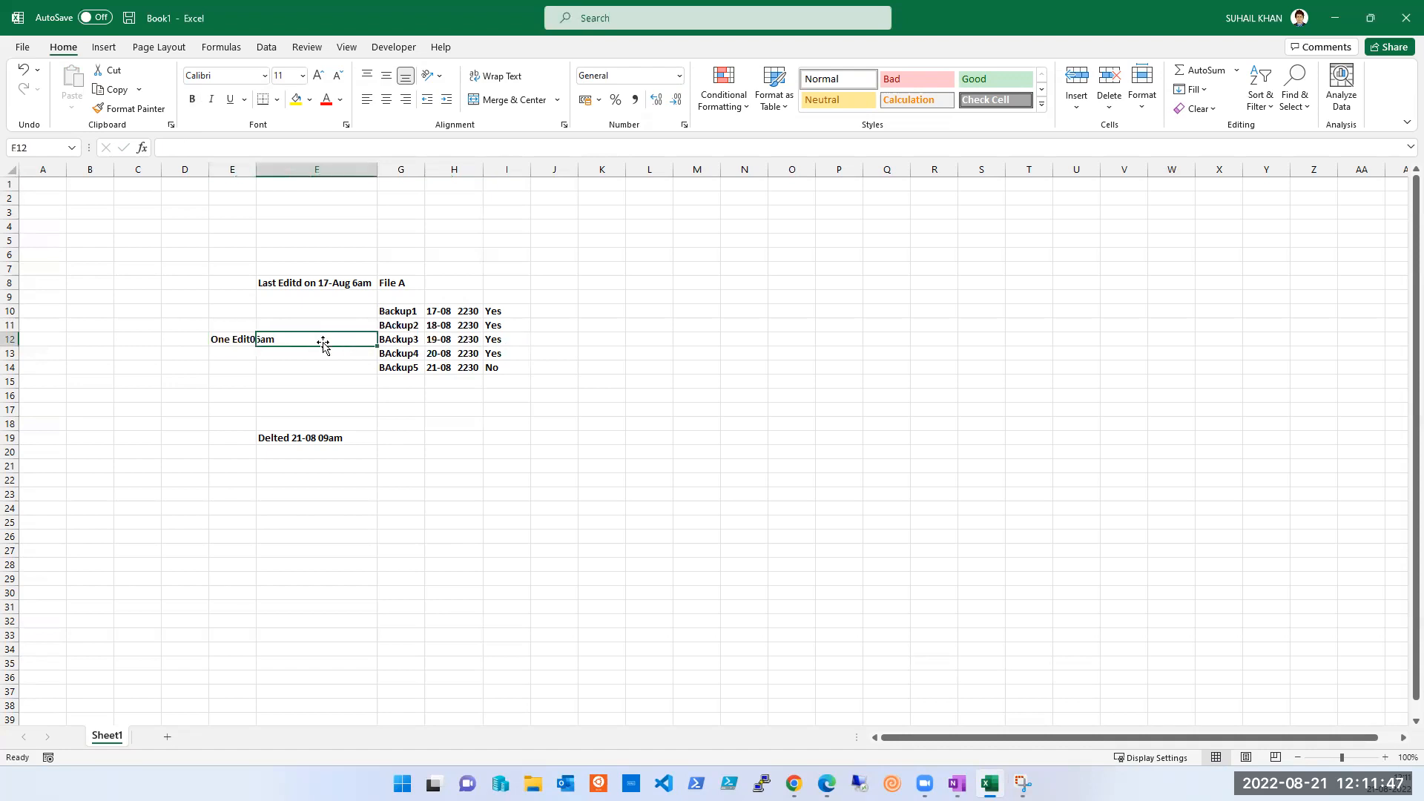
{"action": "key", "text": "Down"}
{"action": "key", "text": "Down"}
{"action": "key", "text": "Down"}
{"action": "key", "text": "Down"}
{"action": "key", "text": "Down"}
{"action": "key", "text": "Down"}
{"action": "key", "text": "Down"}
{"action": "key", "text": "Down"}
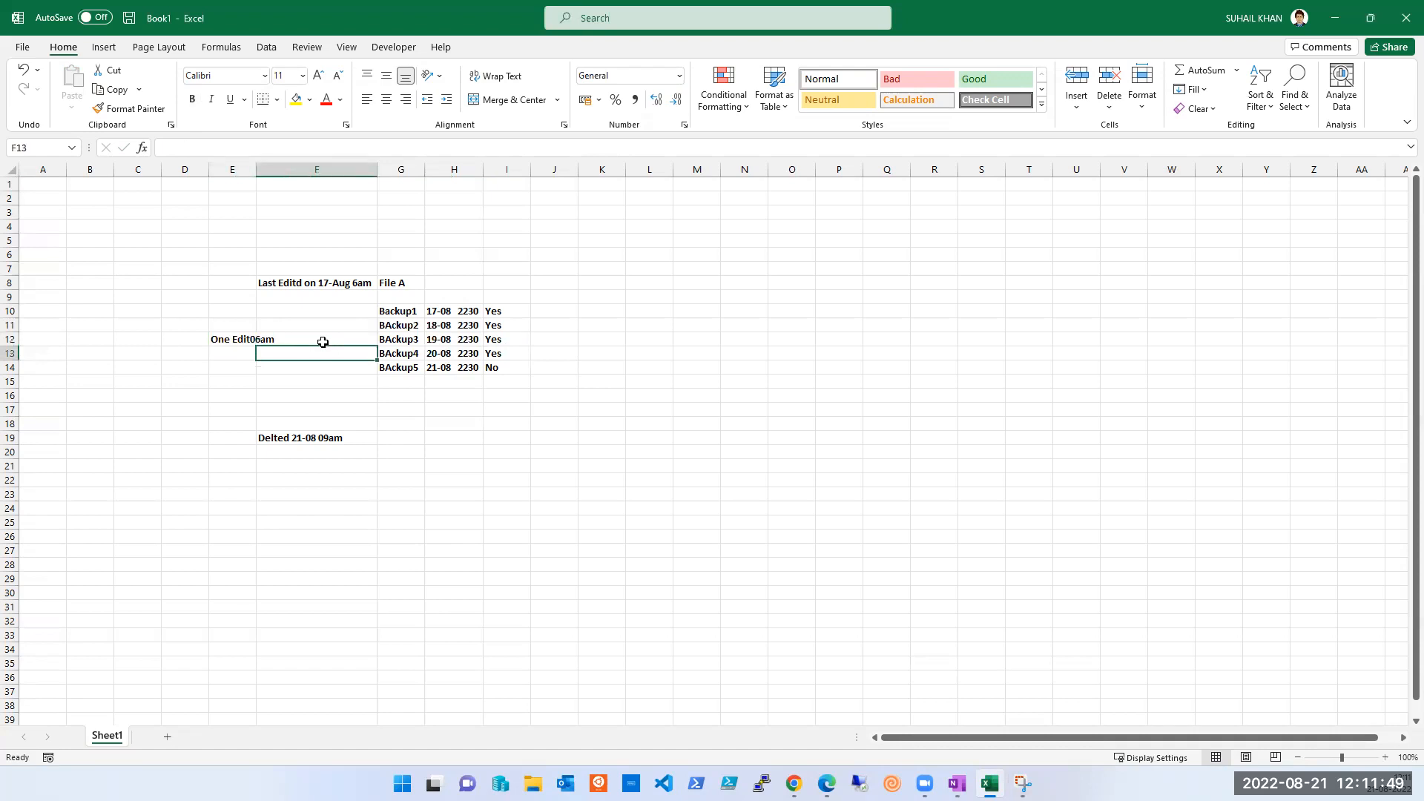
{"action": "key", "text": "Up"}
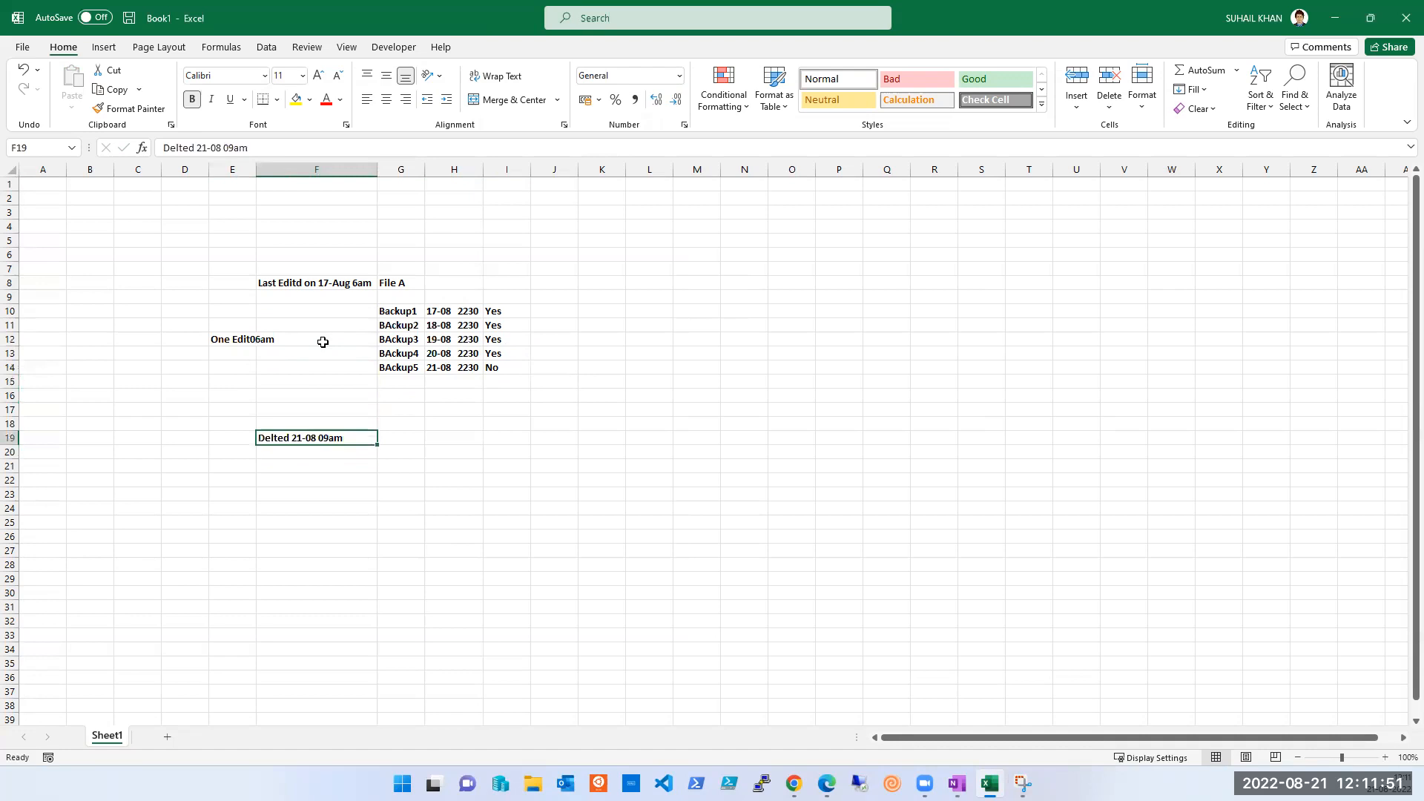
{"action": "key", "text": "Up"}
{"action": "key", "text": "Up"}
{"action": "key", "text": "Up"}
{"action": "key", "text": "Up"}
{"action": "key", "text": "Up"}
{"action": "key", "text": "Up"}
{"action": "key", "text": "Up"}
{"action": "key", "text": "Up"}
{"action": "key", "text": "Down"}
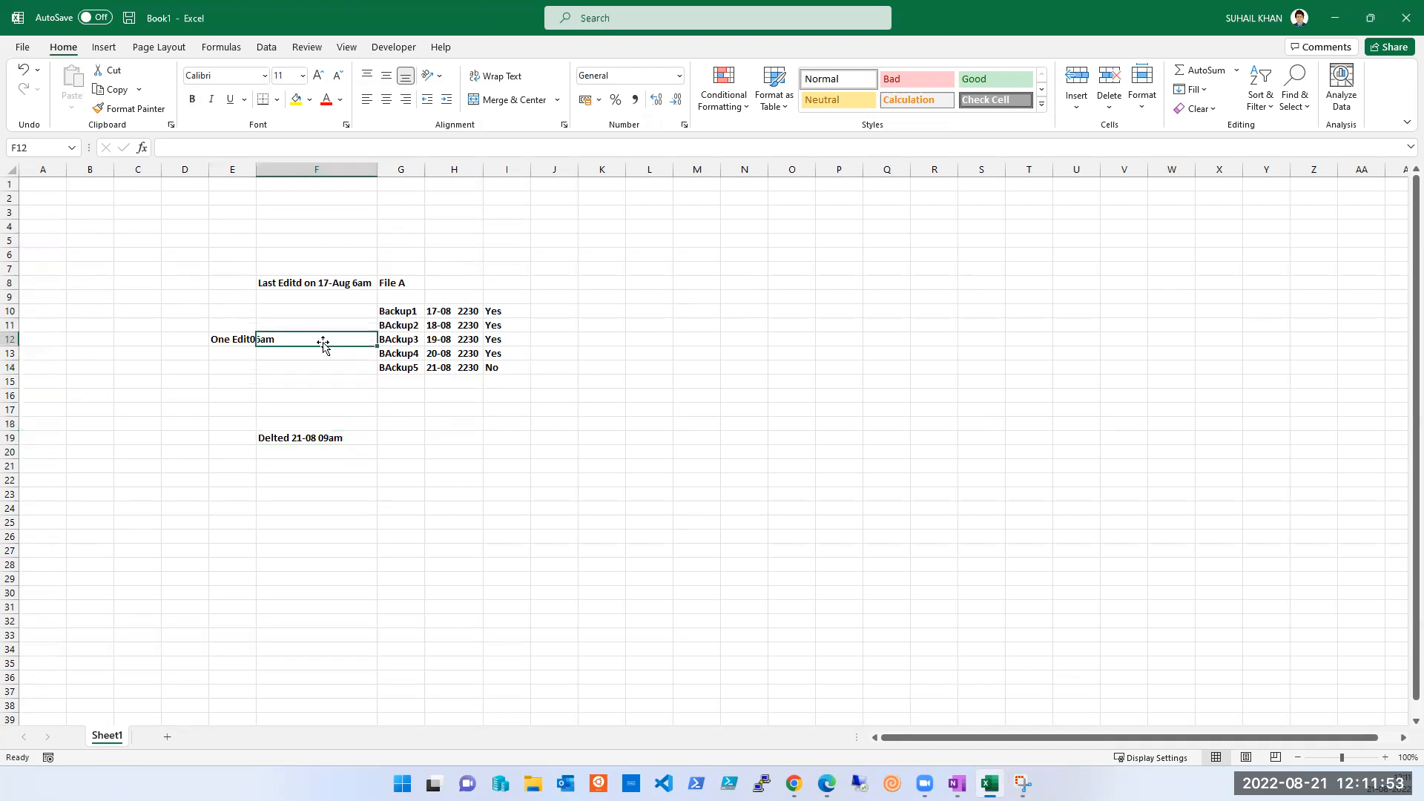
{"action": "key", "text": "Left"}
{"action": "key", "text": "Right"}
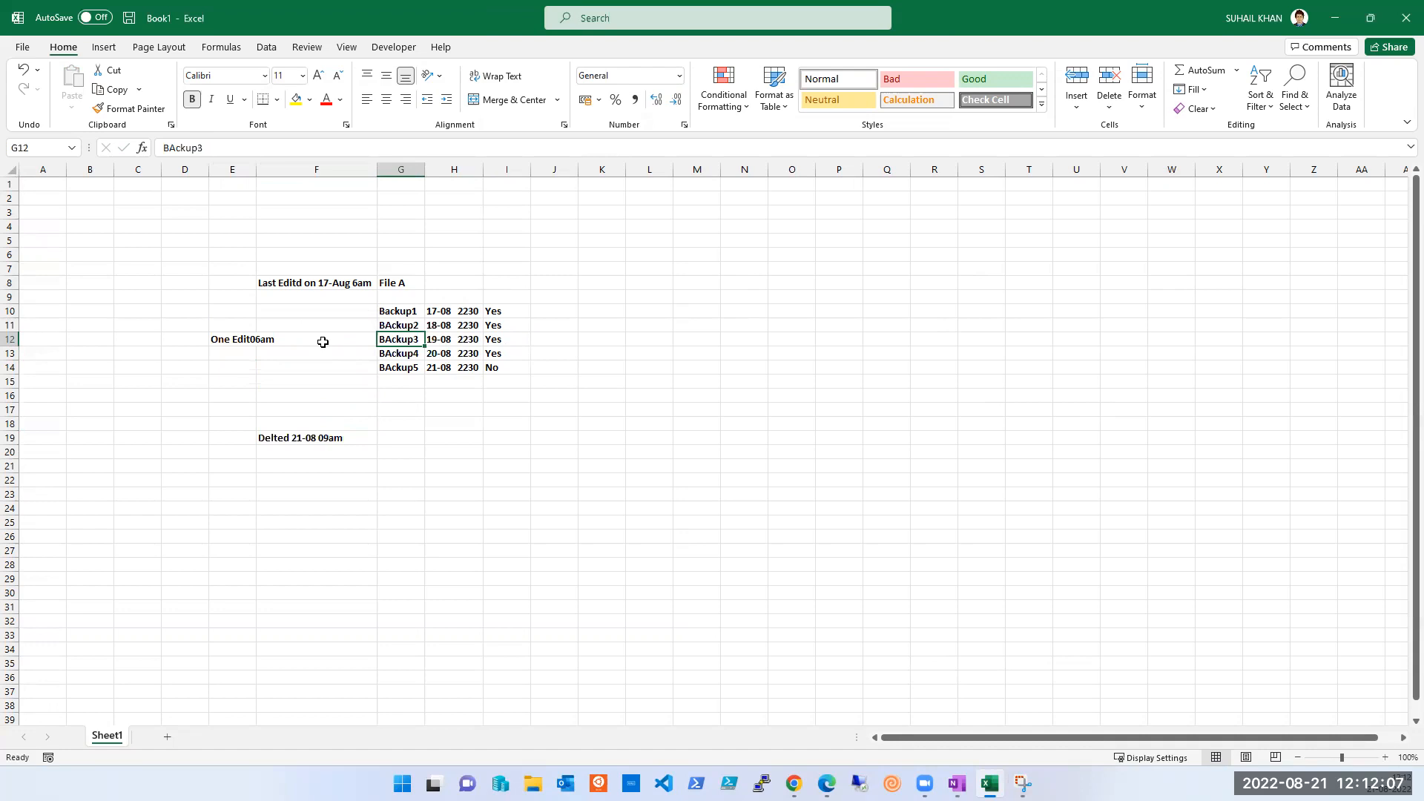
{"action": "left_click", "coordinate": [325, 284]}
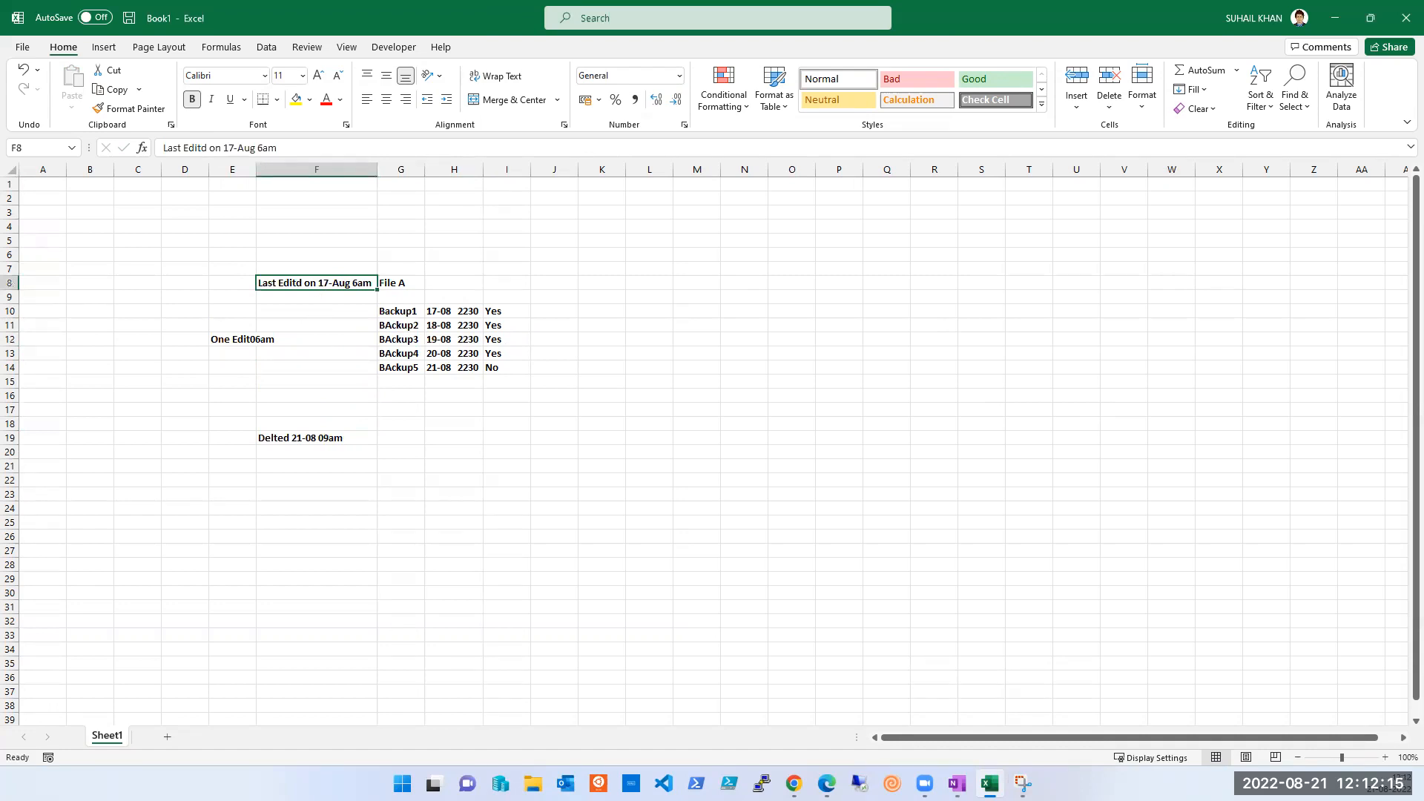
{"action": "left_click", "coordinate": [794, 783]}
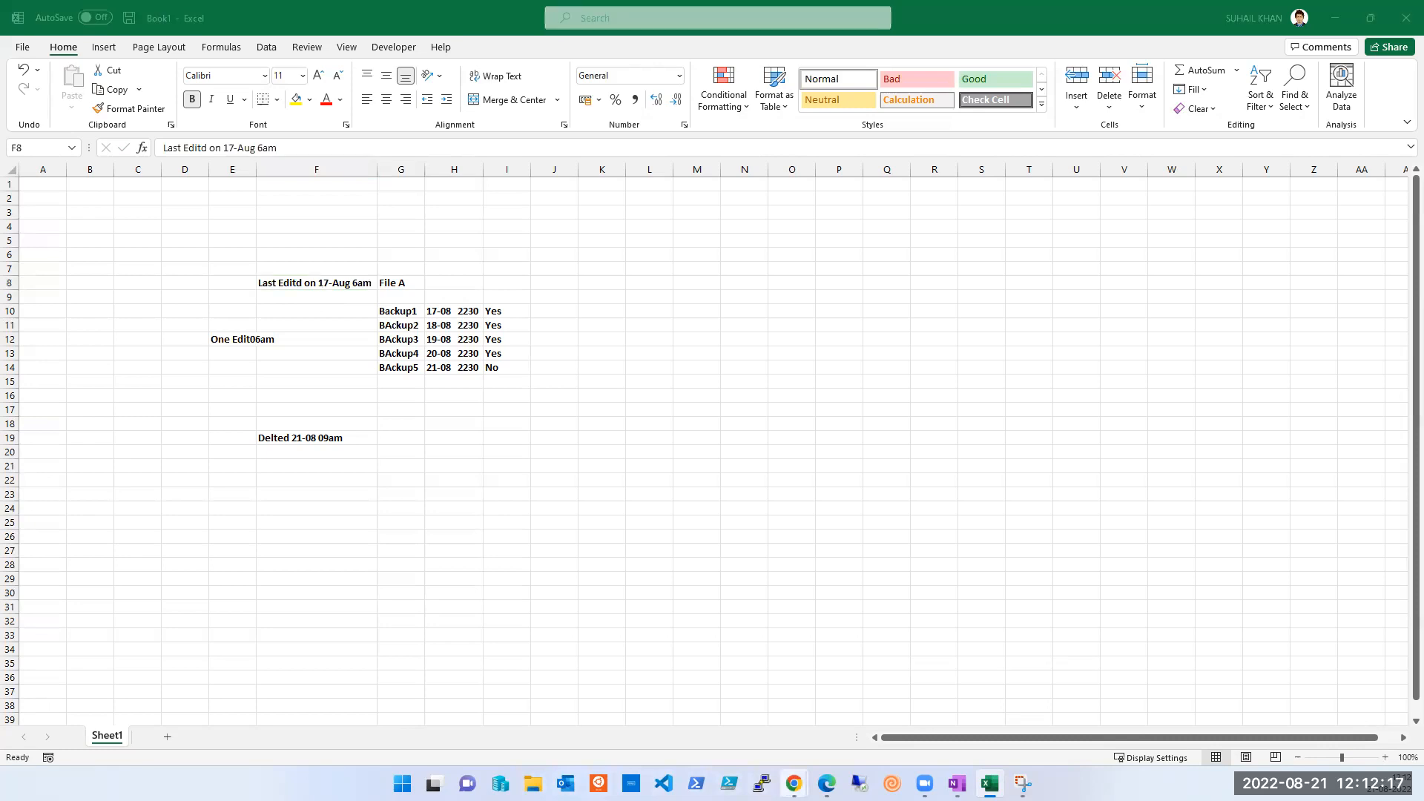
{"action": "left_click", "coordinate": [901, 721]}
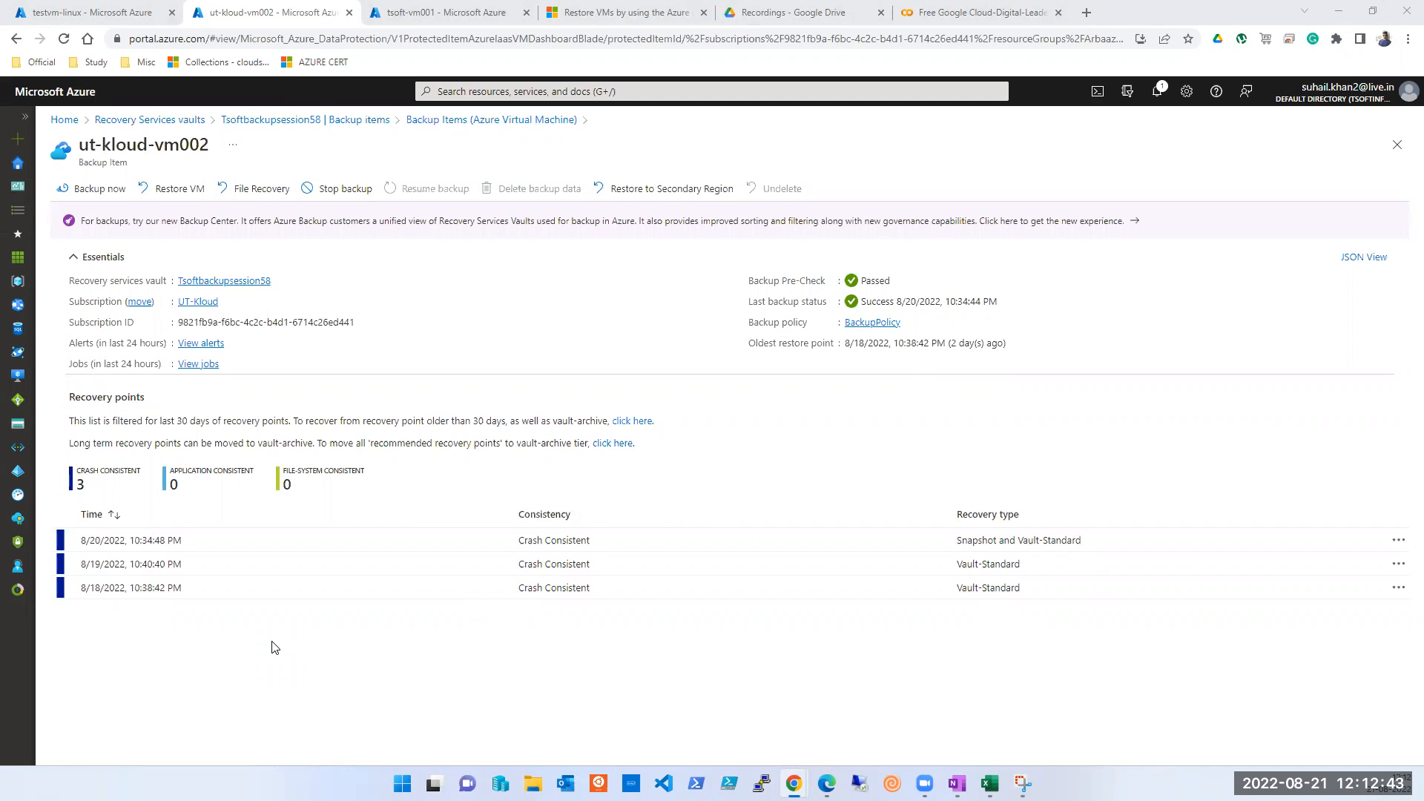
{"action": "left_click", "coordinate": [991, 784]}
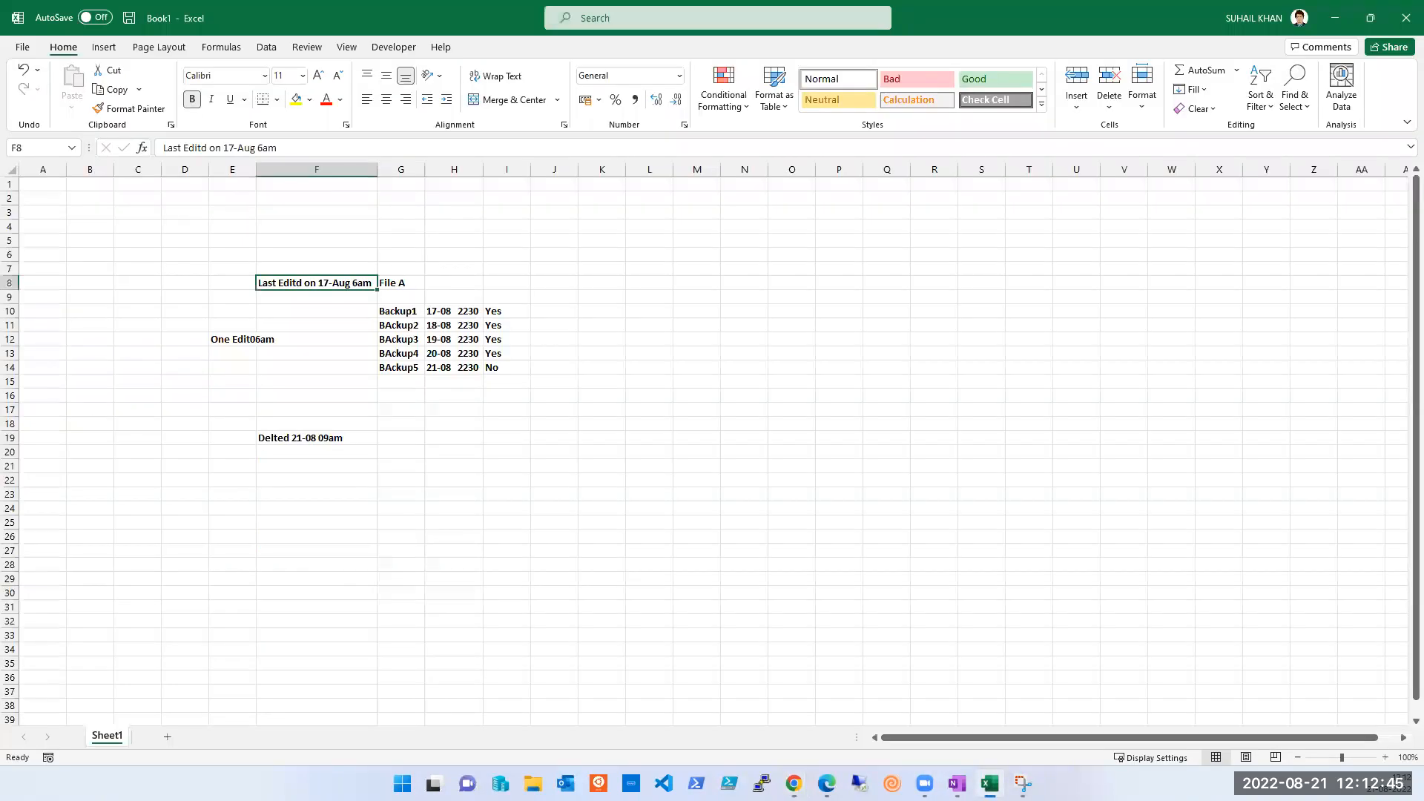
- Delete the 'One Edit06am' note from cell E12
{"action": "left_click", "coordinate": [241, 341]}
{"action": "key", "text": "Delete"}
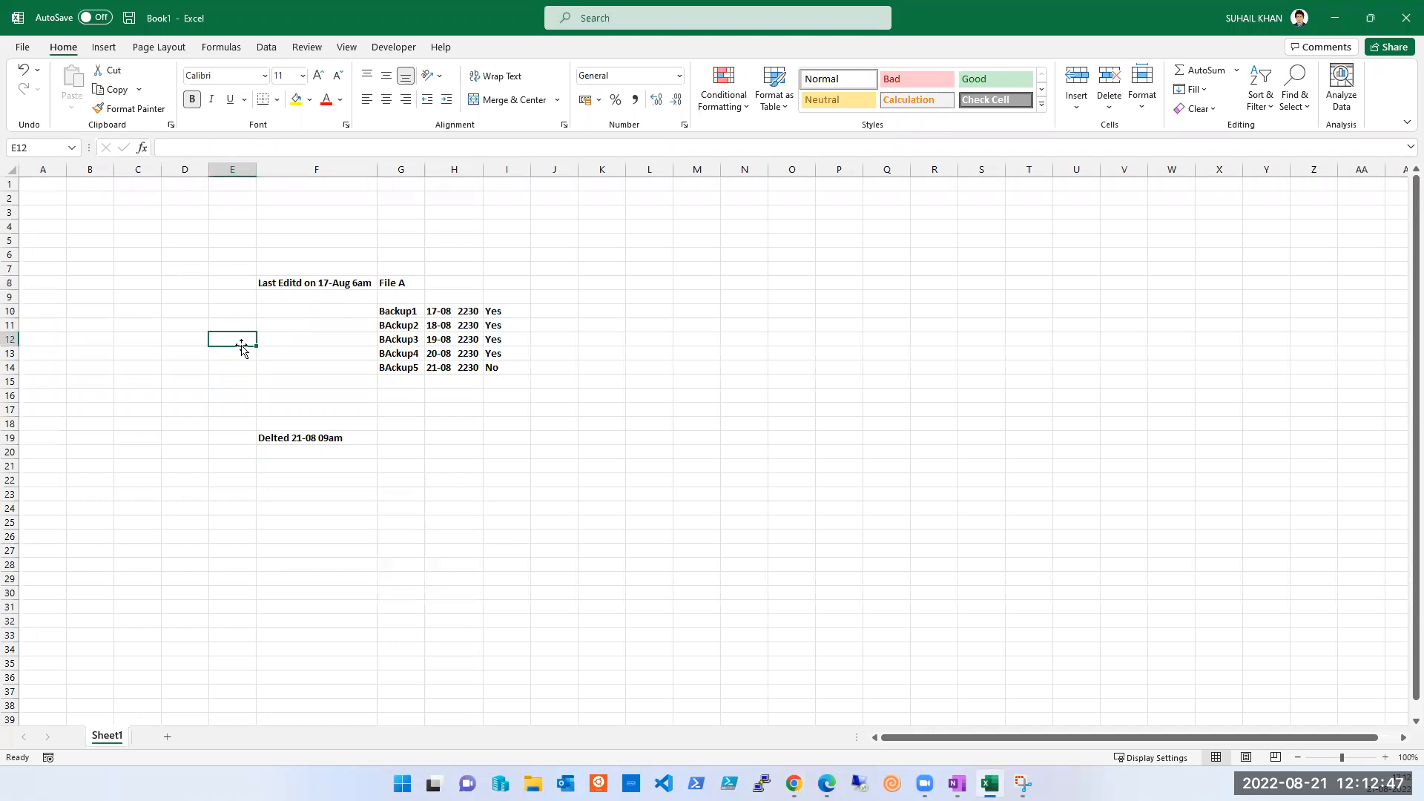
{"action": "left_click", "coordinate": [547, 592]}
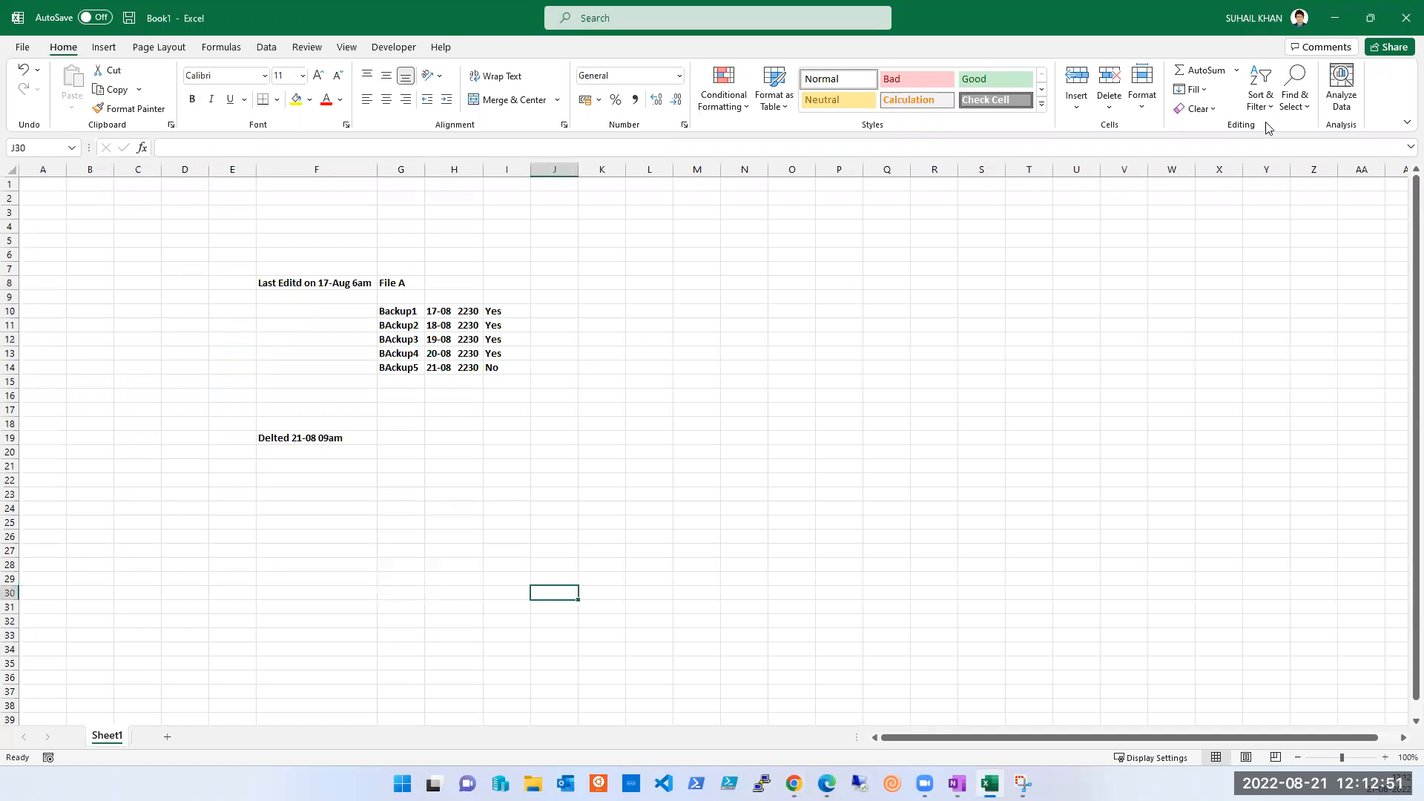
- Clear the BAckup5 name, date-time and No status cells in row 14
{"action": "left_click", "coordinate": [456, 369]}
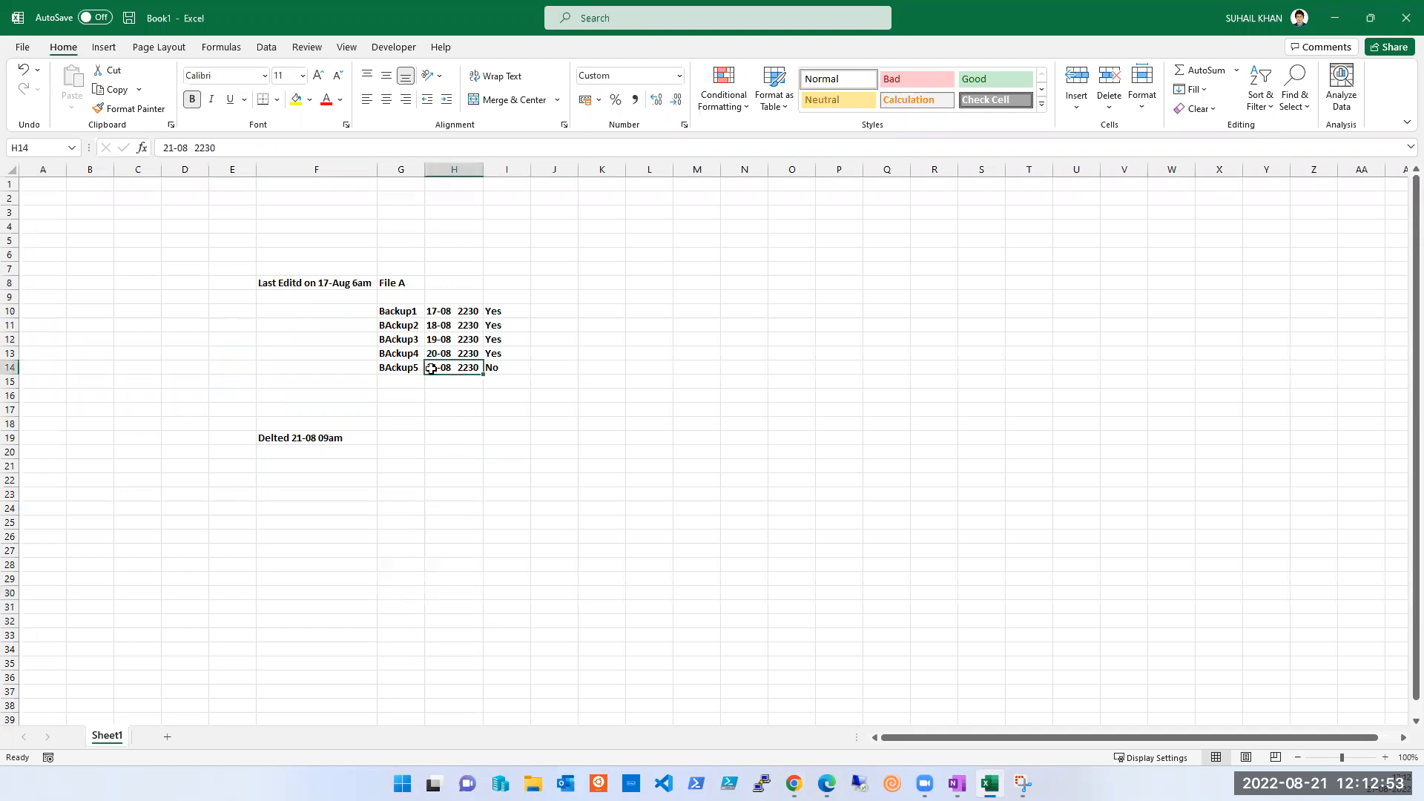
{"action": "left_click", "coordinate": [421, 368]}
{"action": "key", "text": "BackSpace"}
{"action": "left_click", "coordinate": [445, 371]}
{"action": "key", "text": "BackSpace"}
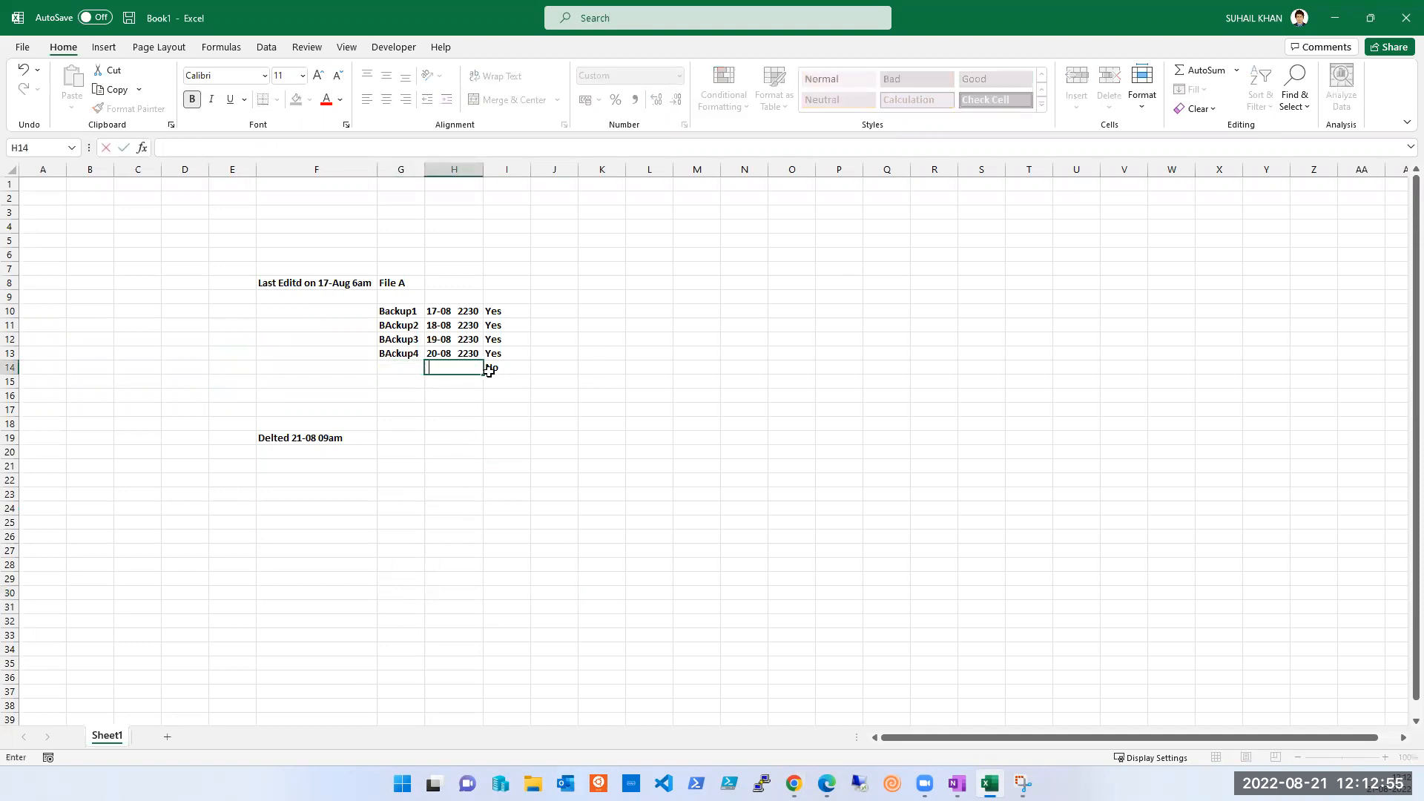
{"action": "left_click", "coordinate": [488, 369]}
{"action": "key", "text": "BackSpace"}
{"action": "left_click", "coordinate": [407, 366]}
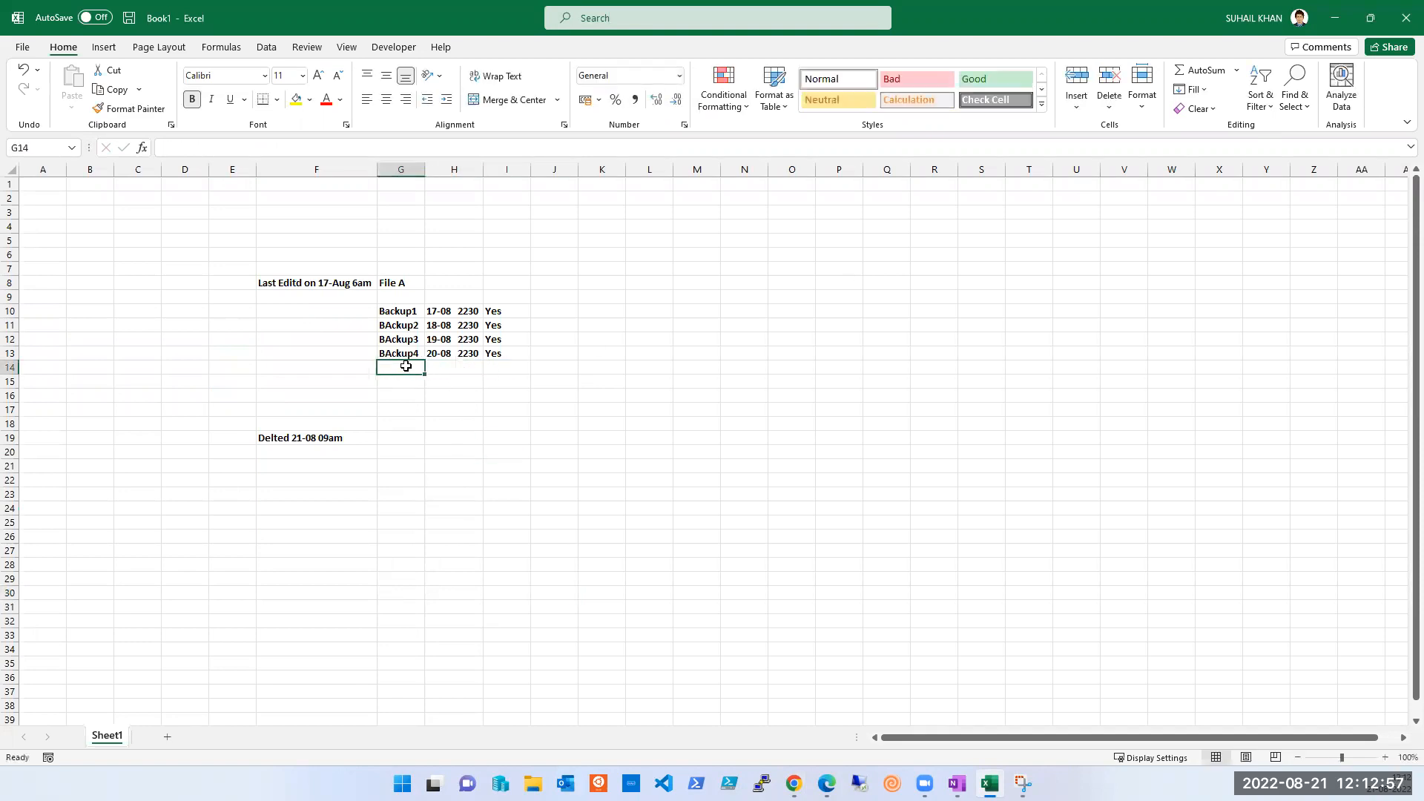